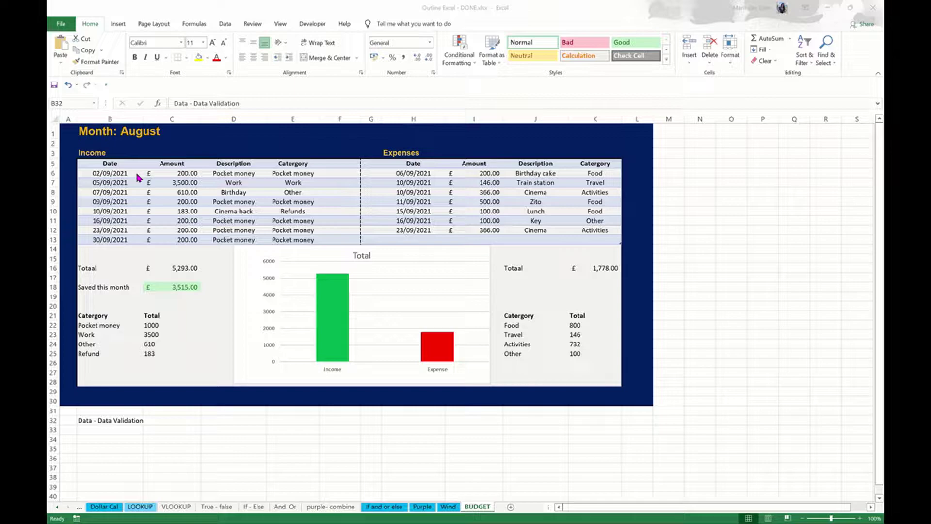
Step: Add Sheet4 with the headings Date, Amount, Description and Catergory across B4:E4
{"action": "left_click", "coordinate": [511, 506]}
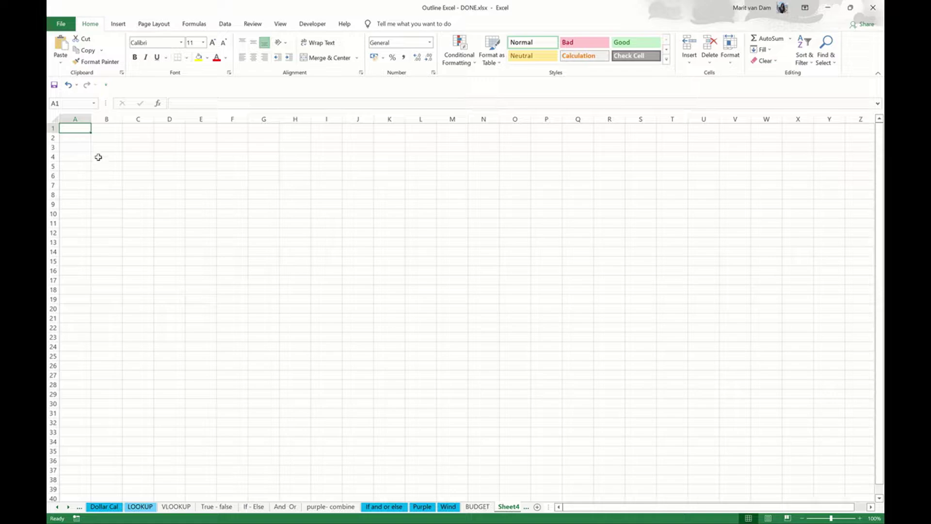
{"action": "left_click", "coordinate": [99, 155]}
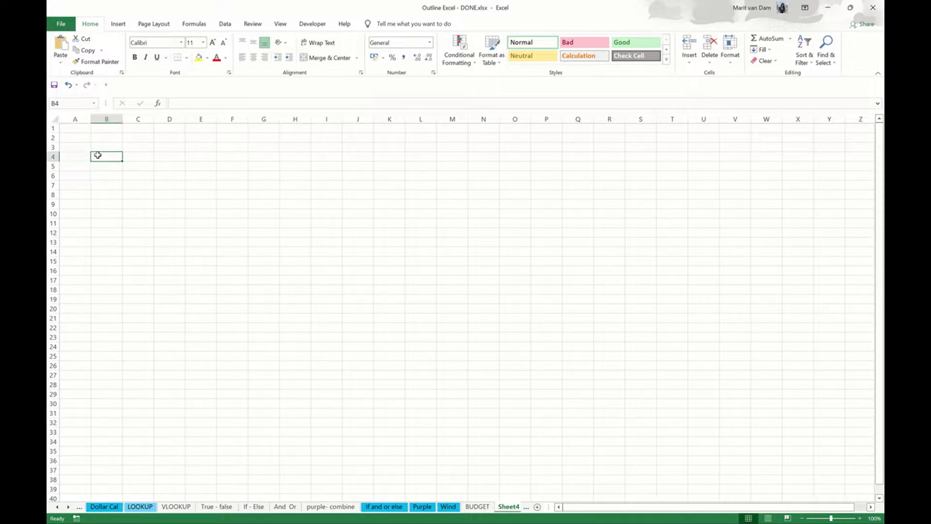
{"action": "type", "text": "D"}
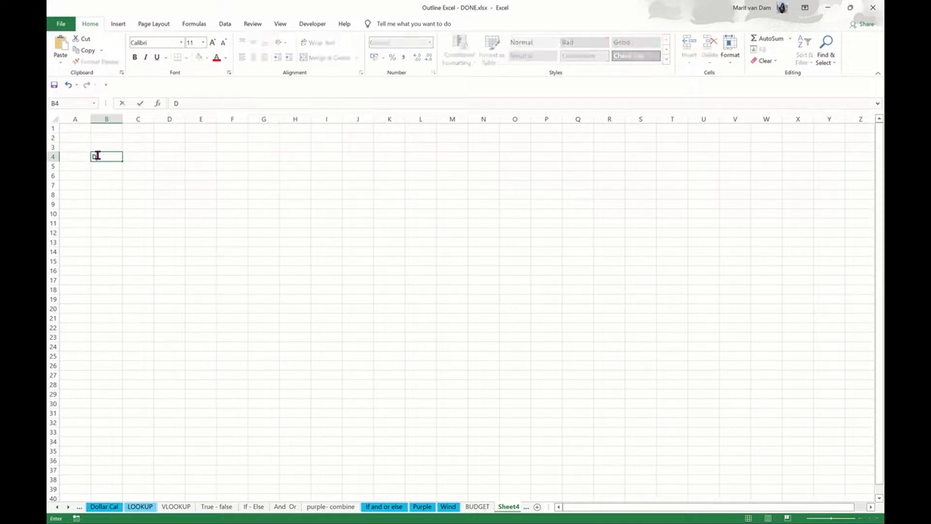
{"action": "type", "text": "ate"}
{"action": "key", "text": "Tab"}
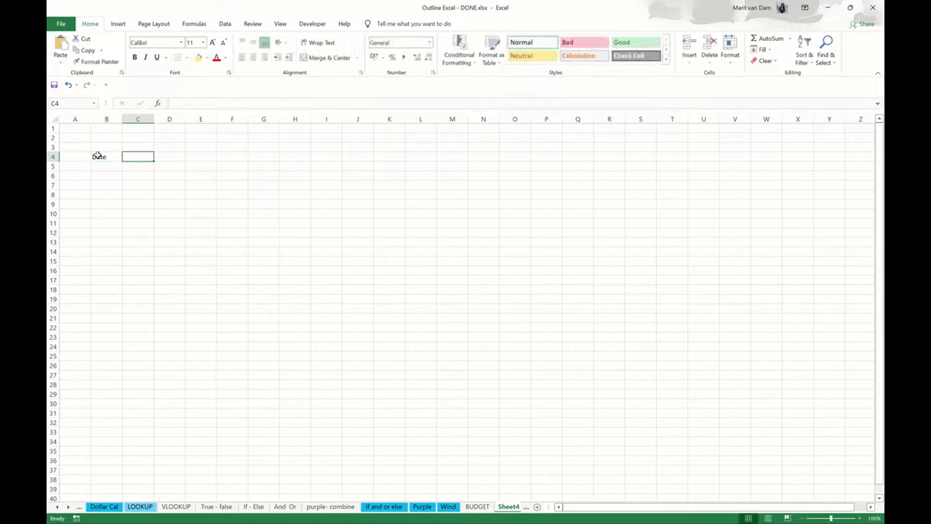
{"action": "type", "text": "Amount"}
{"action": "key", "text": "Tab"}
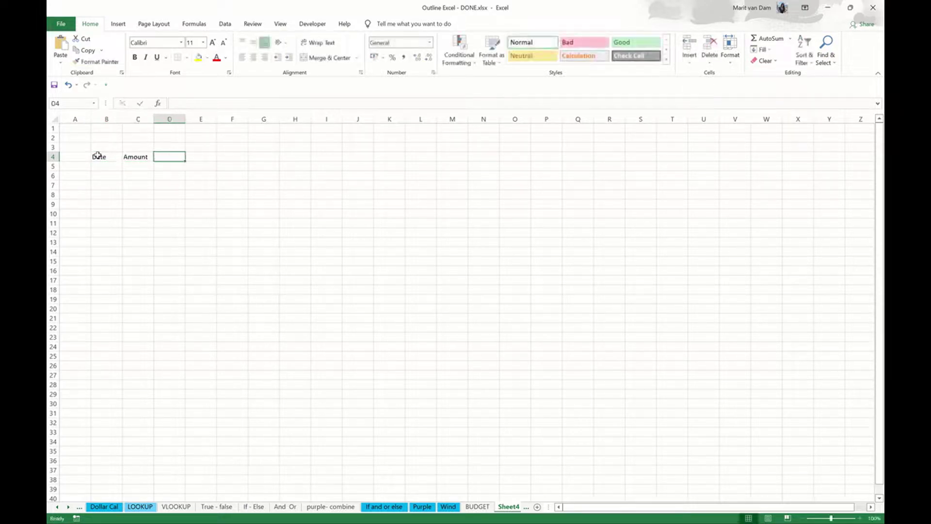
{"action": "type", "text": "Description"}
{"action": "key", "text": "Tab"}
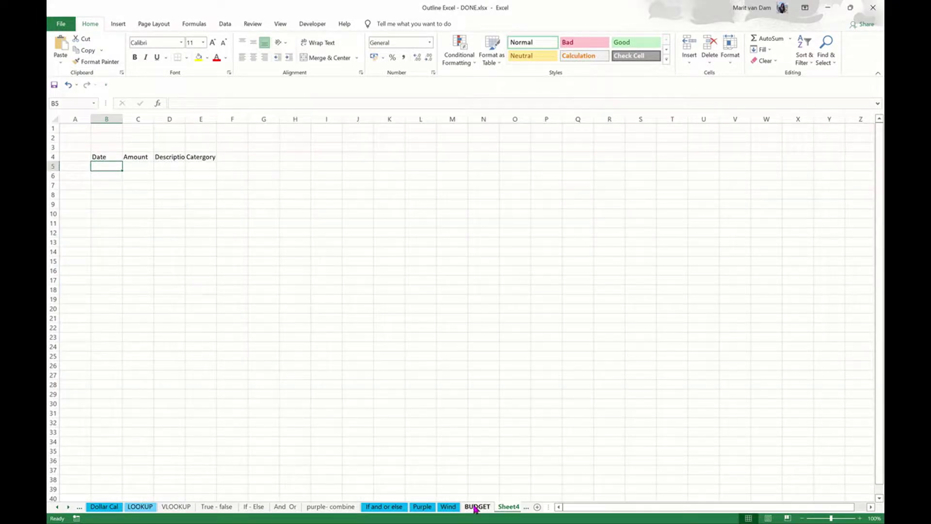
{"action": "left_click", "coordinate": [476, 505]}
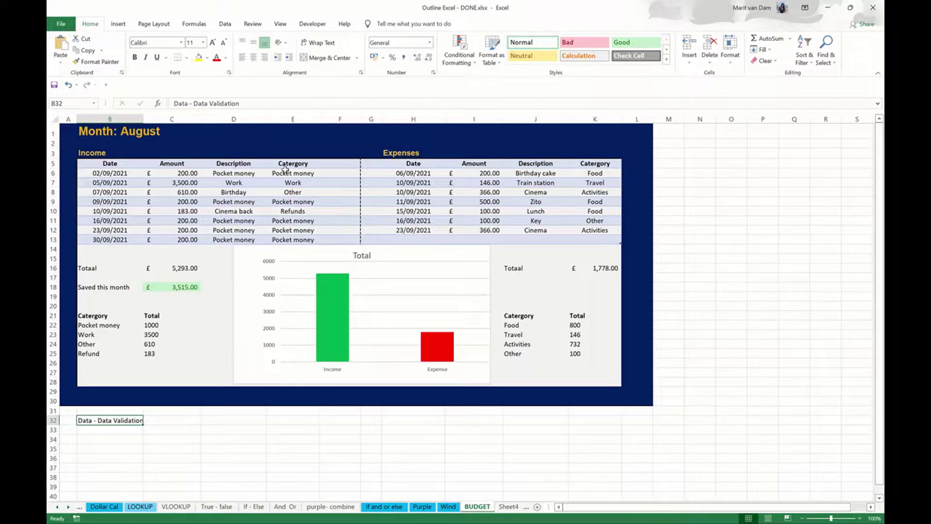
{"action": "left_click", "coordinate": [509, 506]}
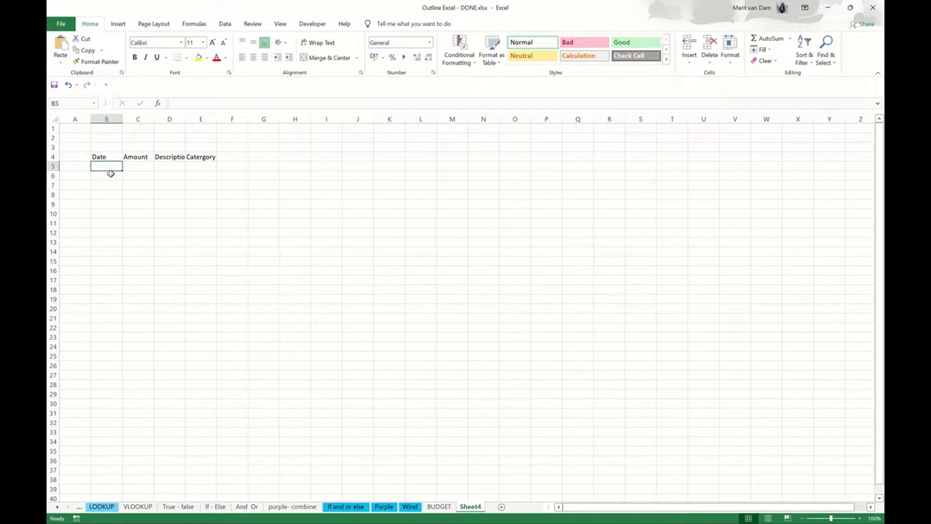
Step: Enter 09/03/2022 in B5 and fill consecutive dates down column B to row 12
{"action": "type", "text": "09"}
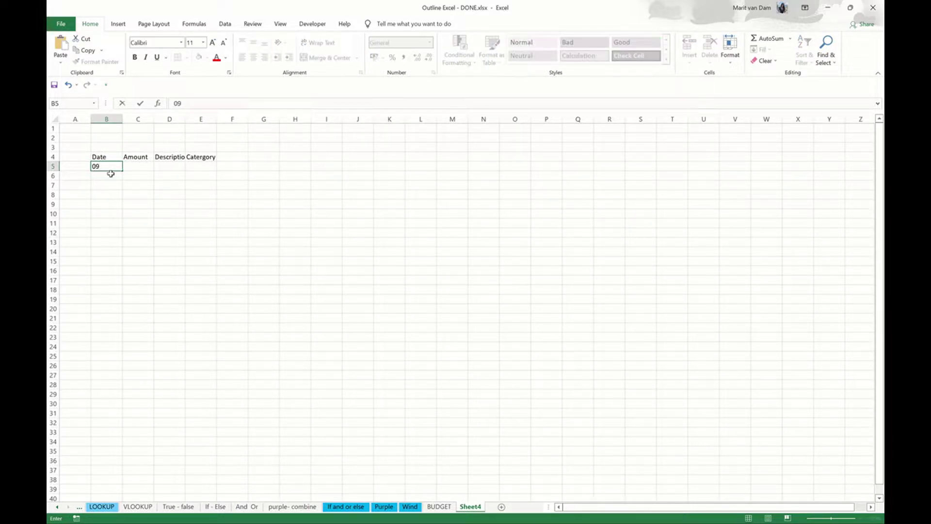
{"action": "type", "text": "/"}
{"action": "type", "text": "03"}
{"action": "type", "text": "/2022"}
{"action": "key", "text": "ctrl+Return"}
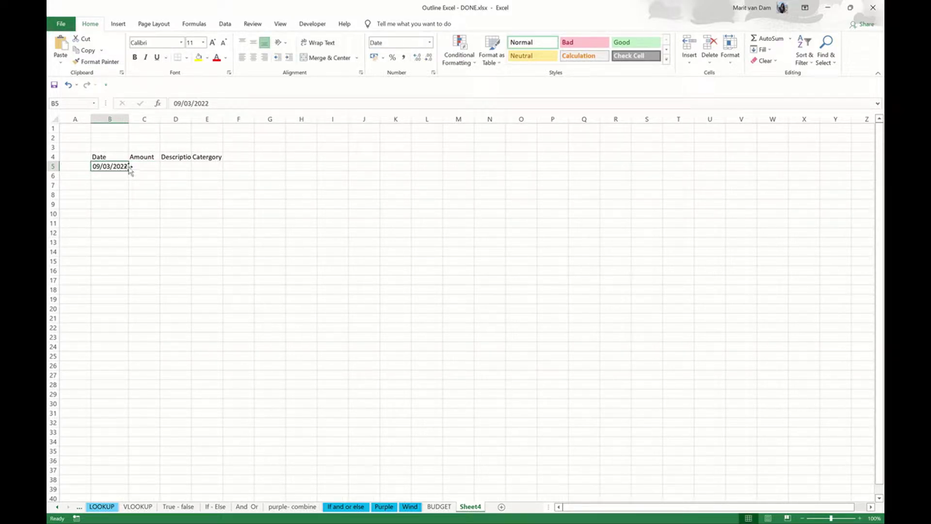
{"action": "left_click_drag", "start_coordinate": [126, 173], "coordinate": [127, 236]}
{"action": "left_click", "coordinate": [118, 176]}
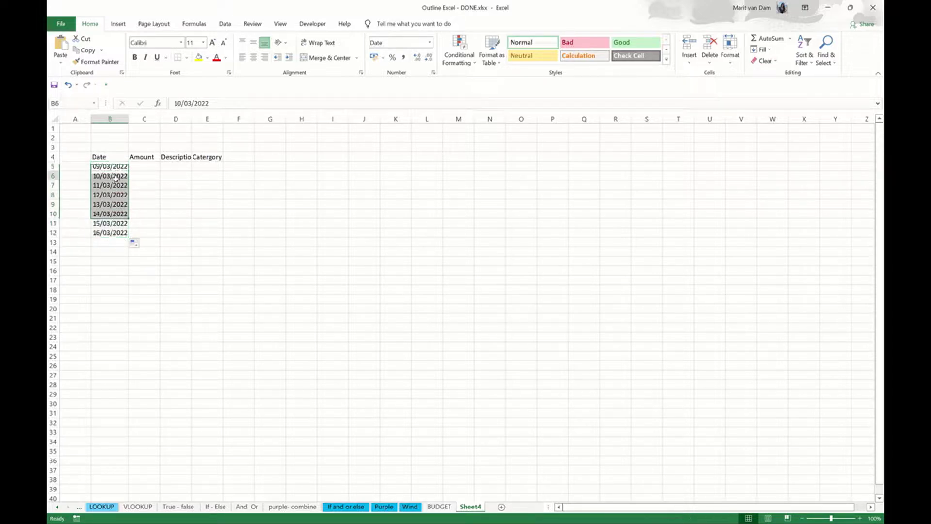
Step: Enter the amounts 200, 3500, 610, 183, 200, 200, 200 in C5:C11
{"action": "left_click", "coordinate": [143, 167]}
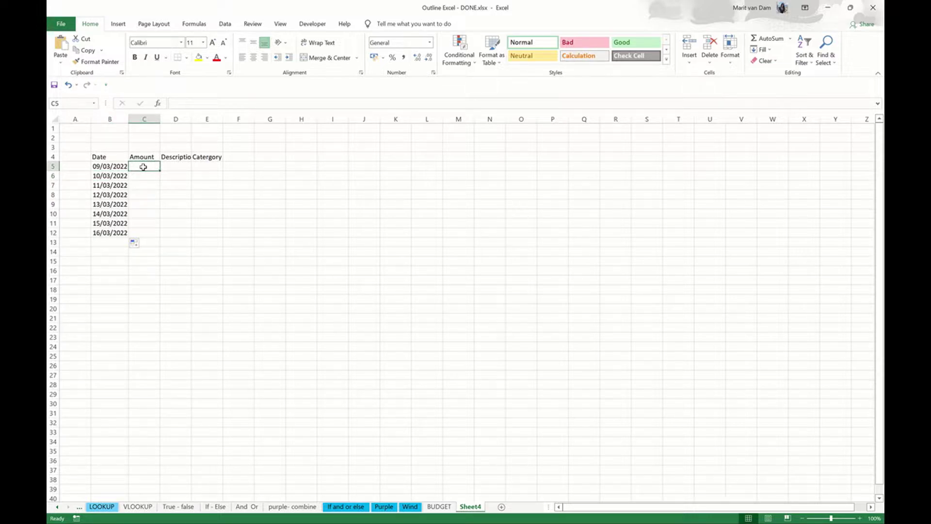
{"action": "type", "text": "200"}
{"action": "key", "text": "Return"}
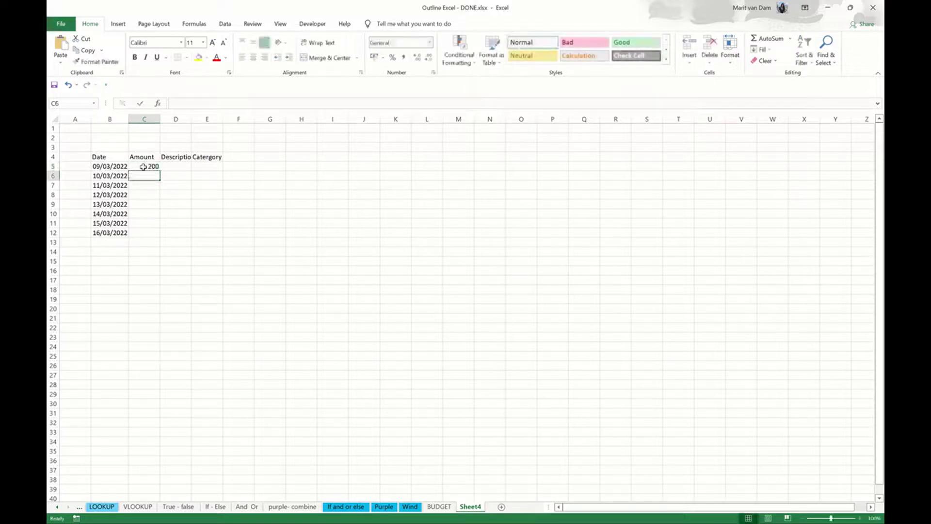
{"action": "type", "text": "3500"}
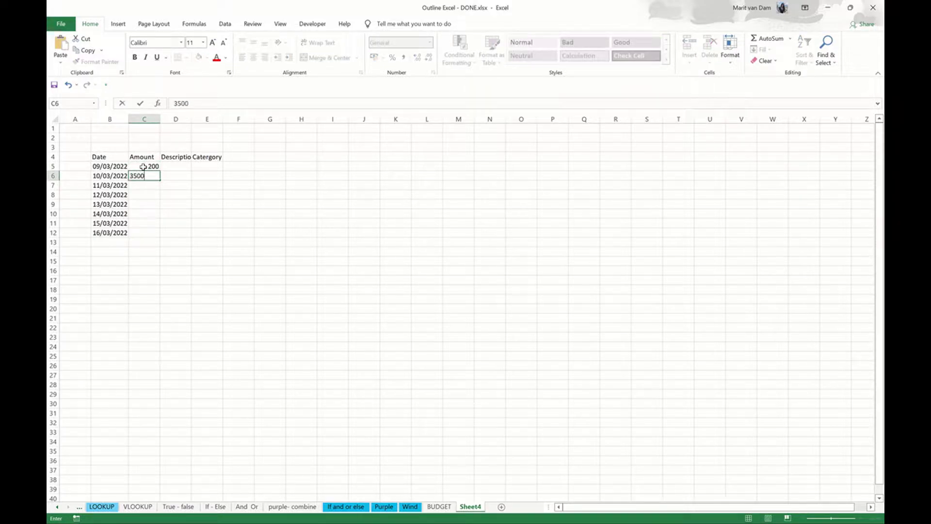
{"action": "key", "text": "Return"}
{"action": "type", "text": "610"}
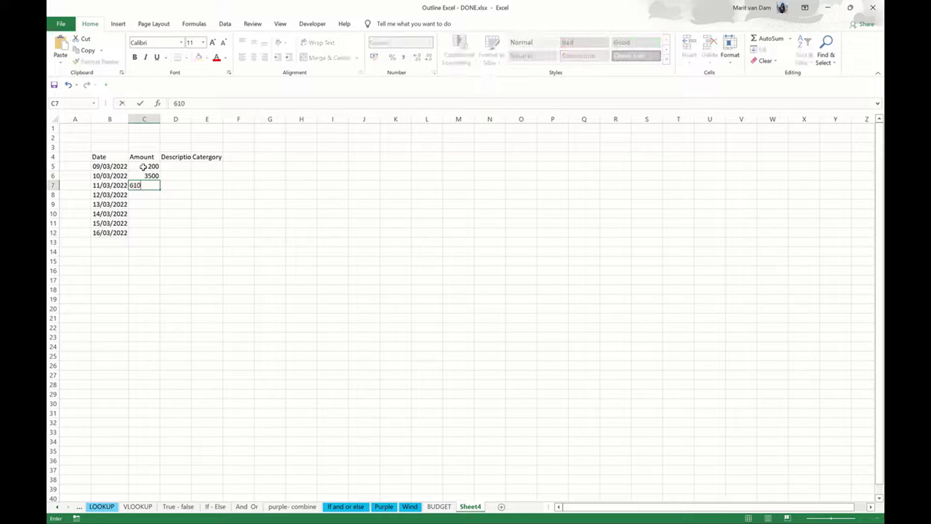
{"action": "key", "text": "Return"}
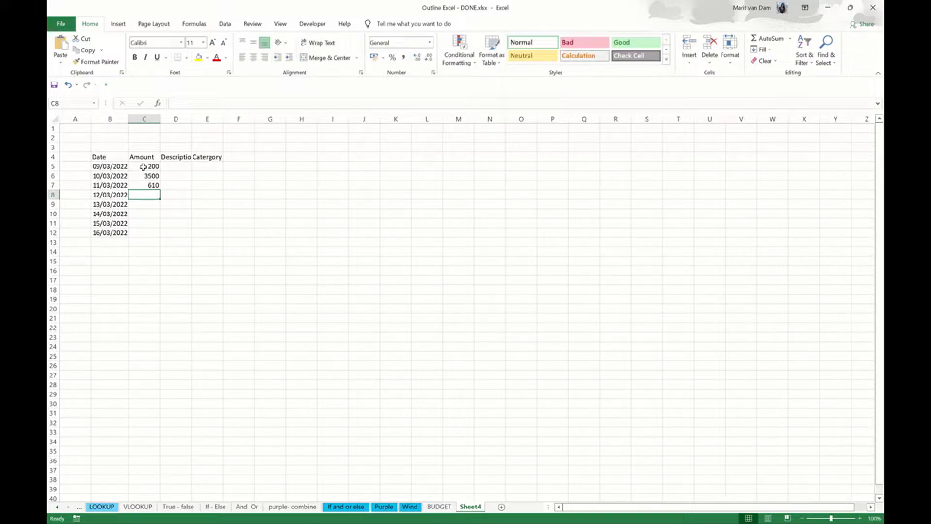
{"action": "type", "text": "183"}
{"action": "key", "text": "Return"}
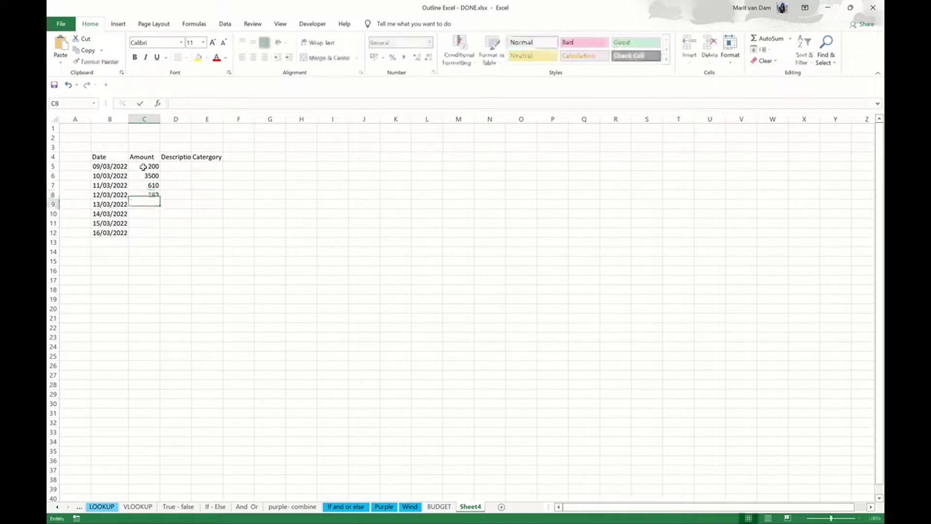
{"action": "type", "text": "200"}
{"action": "key", "text": "Return"}
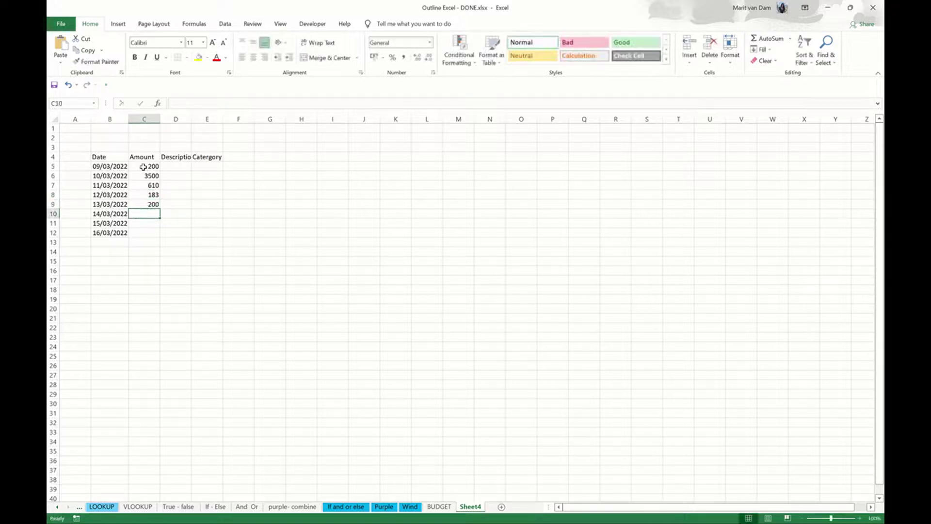
{"action": "type", "text": "200"}
{"action": "key", "text": "Return"}
{"action": "type", "text": "200"}
{"action": "key", "text": "Return"}
Step: Delete the extra date left in B12
{"action": "key", "text": "Left"}
{"action": "key", "text": "BackSpace"}
{"action": "key", "text": "Up"}
{"action": "key", "text": "Up"}
{"action": "key", "text": "Up"}
{"action": "key", "text": "Up"}
{"action": "key", "text": "Up"}
{"action": "key", "text": "Up"}
{"action": "key", "text": "Up"}
{"action": "key", "text": "Down"}
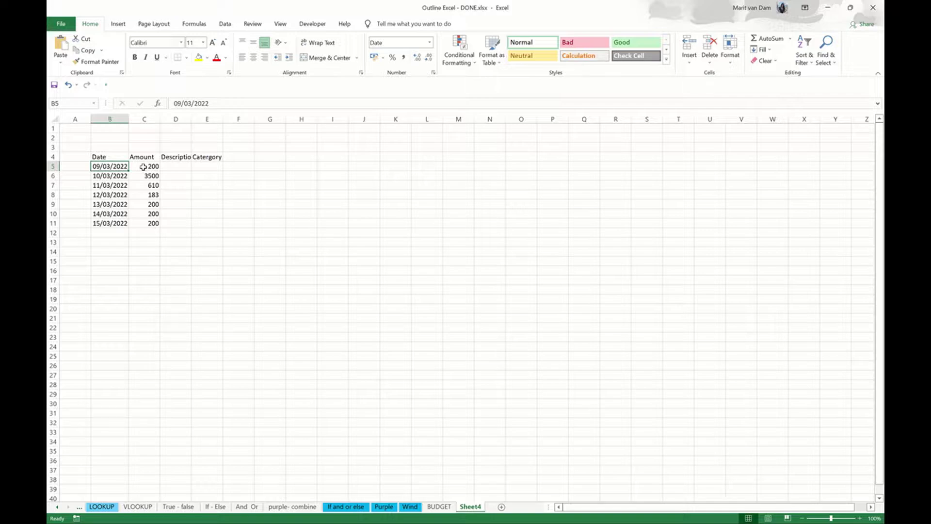
Step: Change B6:B8 to 12/03/2022, 14/03/2022 and 15/03/2022
{"action": "key", "text": "Down"}
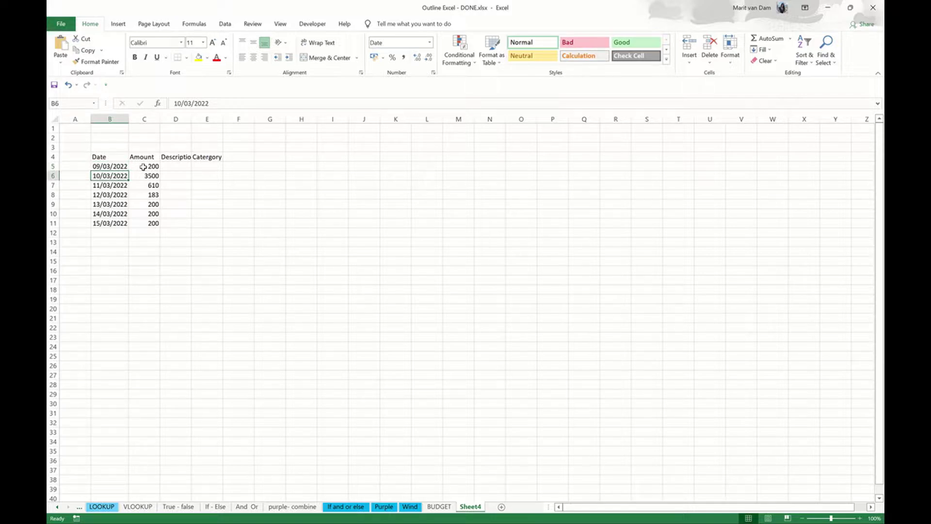
{"action": "type", "text": "12"}
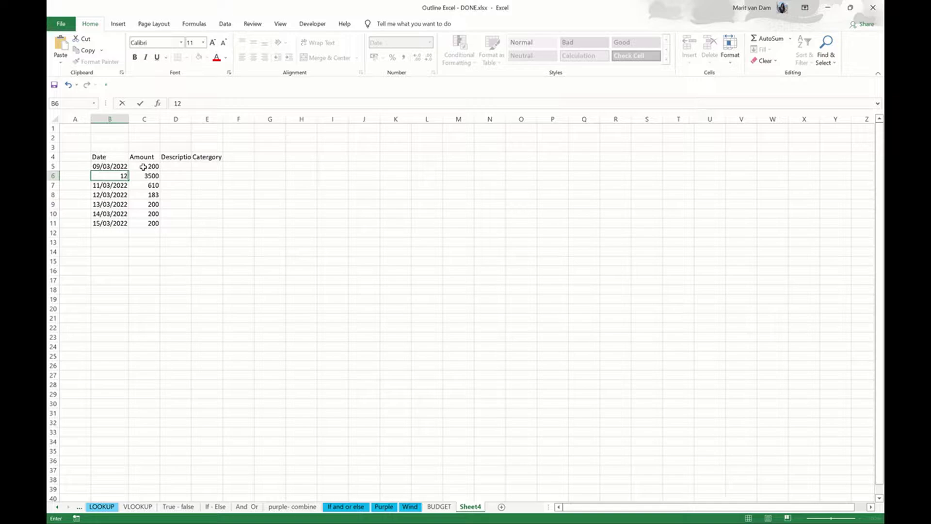
{"action": "key", "text": "ctrl+Return"}
{"action": "type", "text": "12"}
{"action": "type", "text": "/03/2022"}
{"action": "key", "text": "Return"}
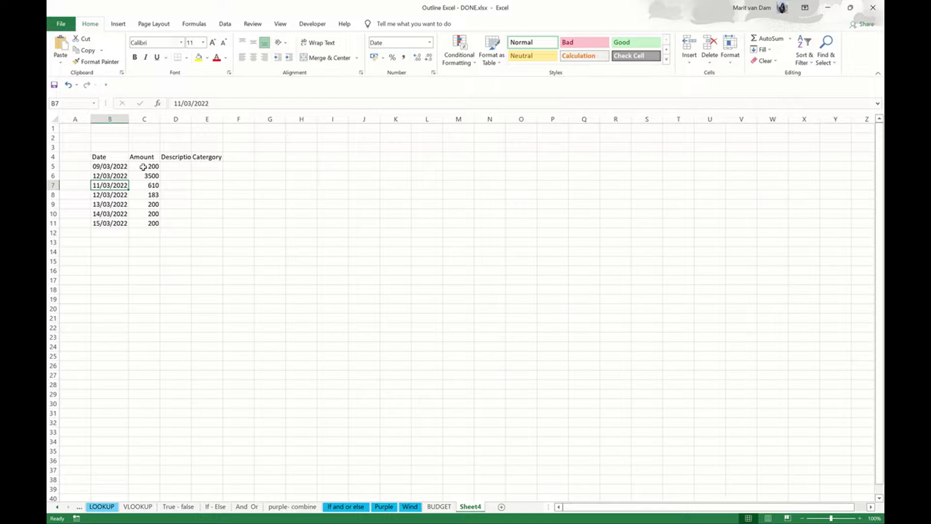
{"action": "type", "text": "14/1"}
{"action": "key", "text": "BackSpace"}
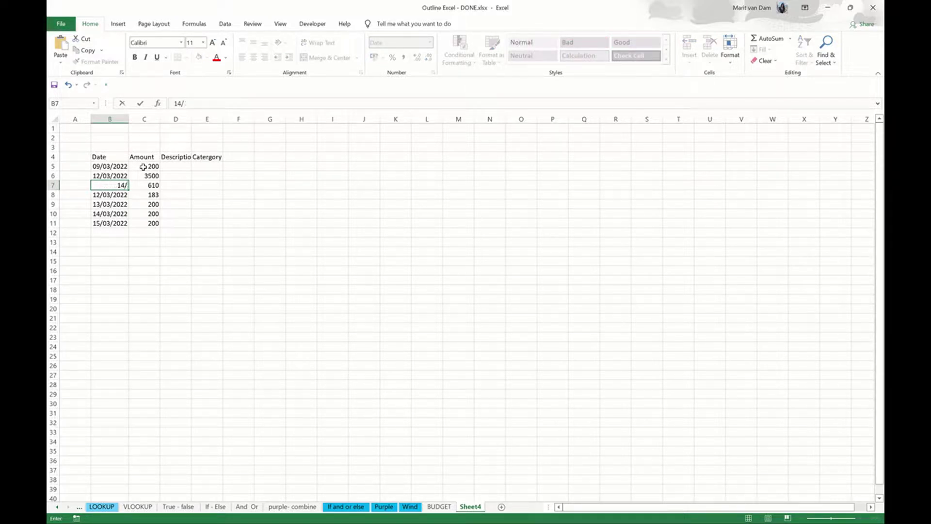
{"action": "type", "text": "03/2022"}
{"action": "key", "text": "Return"}
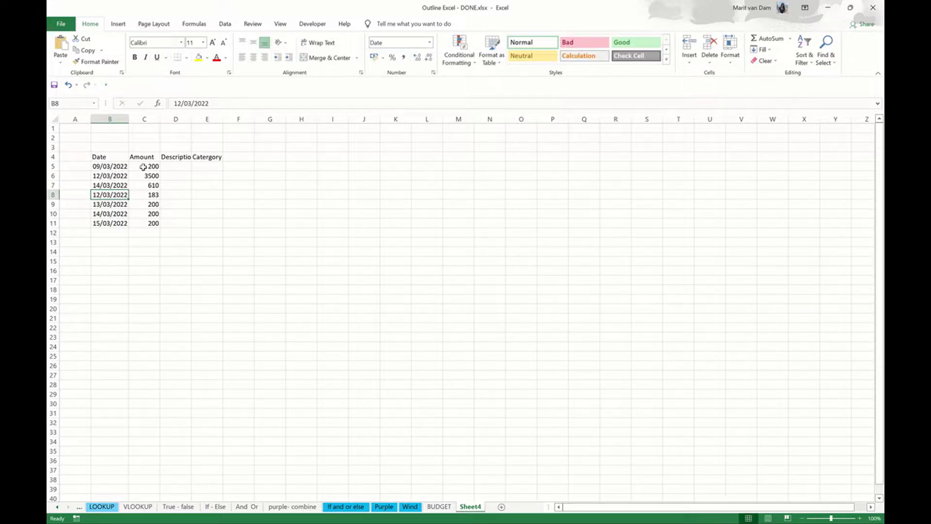
{"action": "type", "text": "15/03/2022"}
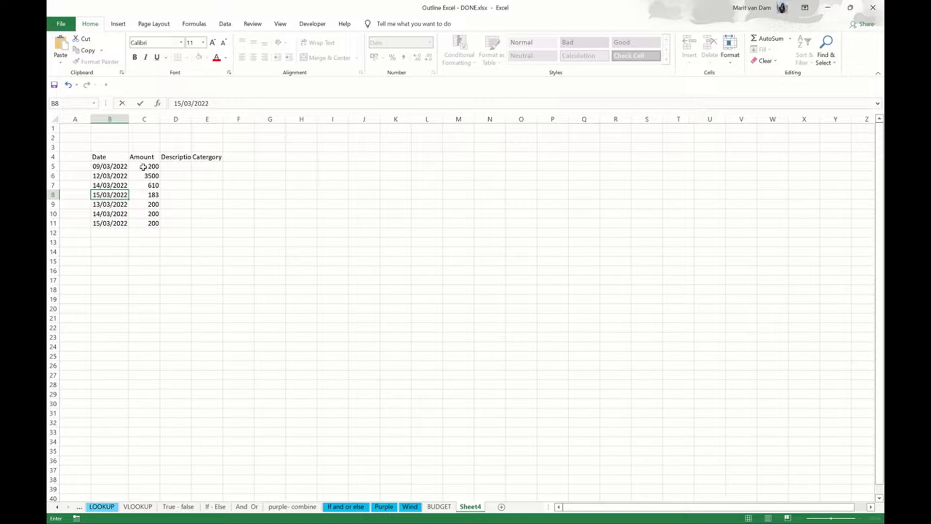
{"action": "key", "text": "Return"}
Step: Change B9:B11 to 21/03/2022, 27/03/2022 and 31/03/2022
{"action": "type", "text": "21"}
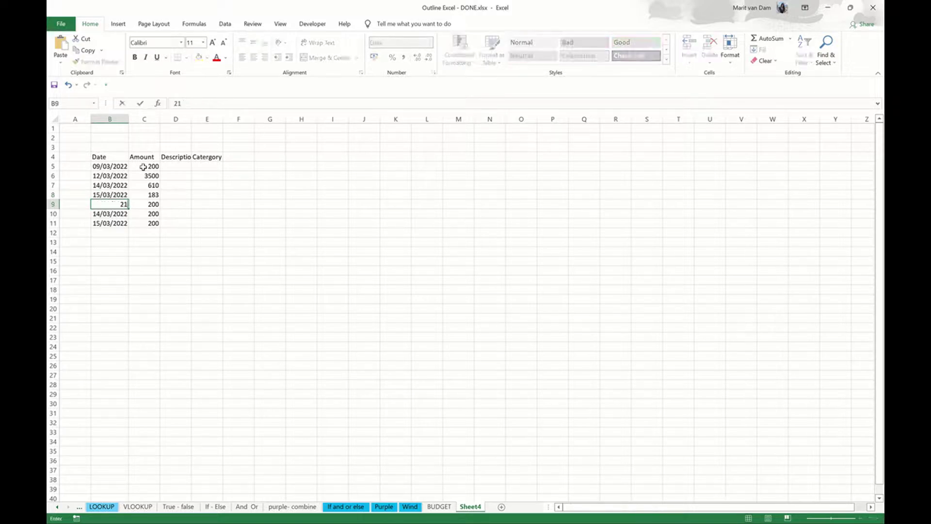
{"action": "type", "text": "/03/2022"}
{"action": "key", "text": "Return"}
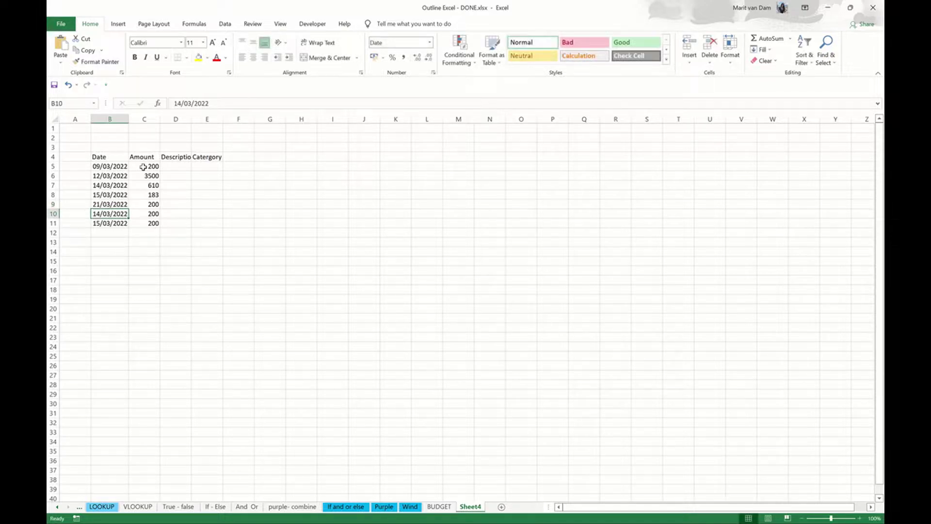
{"action": "type", "text": "27/1"}
{"action": "key", "text": "BackSpace"}
{"action": "type", "text": "03/2022"}
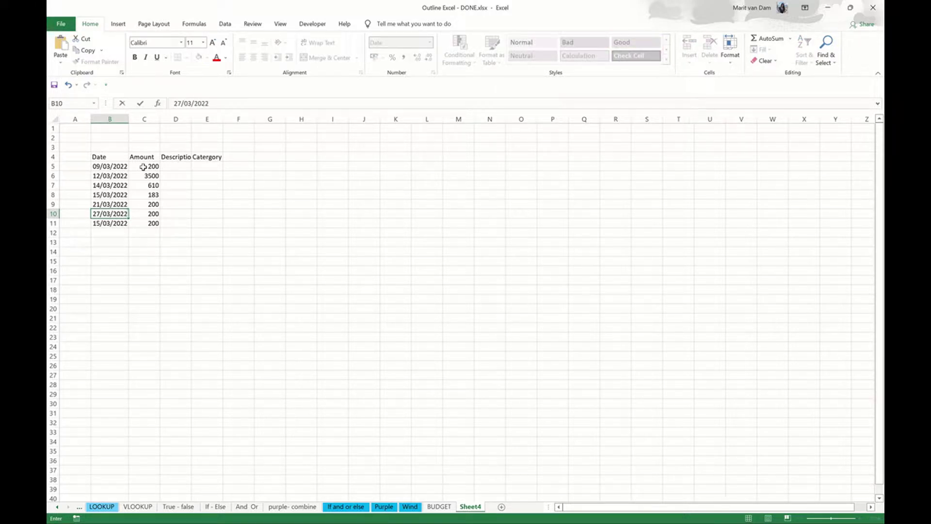
{"action": "key", "text": "Return"}
{"action": "type", "text": "31"}
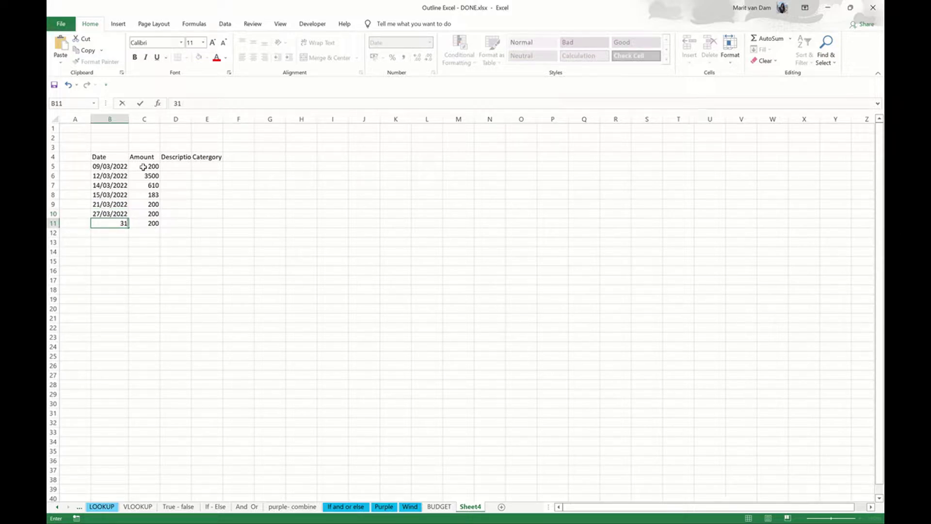
{"action": "type", "text": "/03/2022"}
{"action": "key", "text": "Right"}
{"action": "key", "text": "Up"}
{"action": "key", "text": "Up"}
{"action": "key", "text": "Up"}
{"action": "key", "text": "Up"}
{"action": "key", "text": "Right"}
{"action": "key", "text": "Up"}
{"action": "key", "text": "Up"}
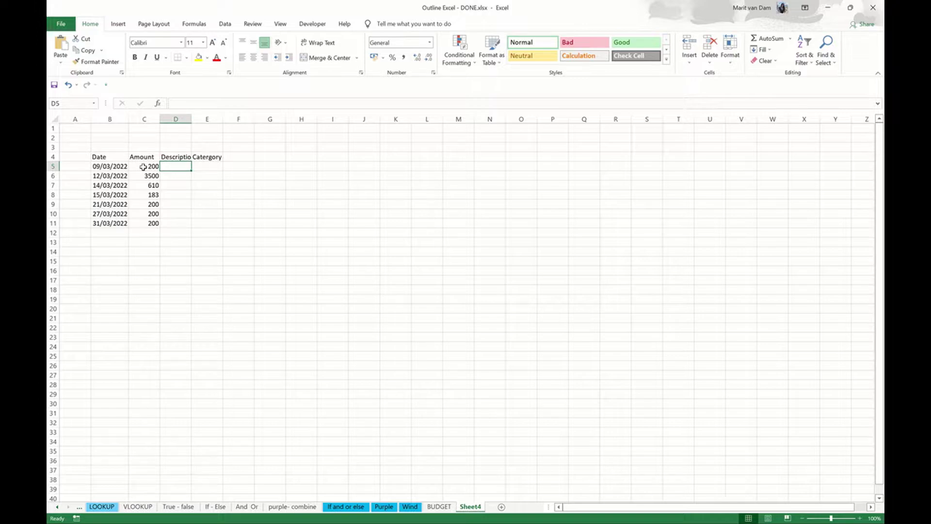
Step: Enter Pocket money, Work and Birthday in D5:D7, widening the Description column
{"action": "type", "text": "Pocket money"}
{"action": "key", "text": "Return"}
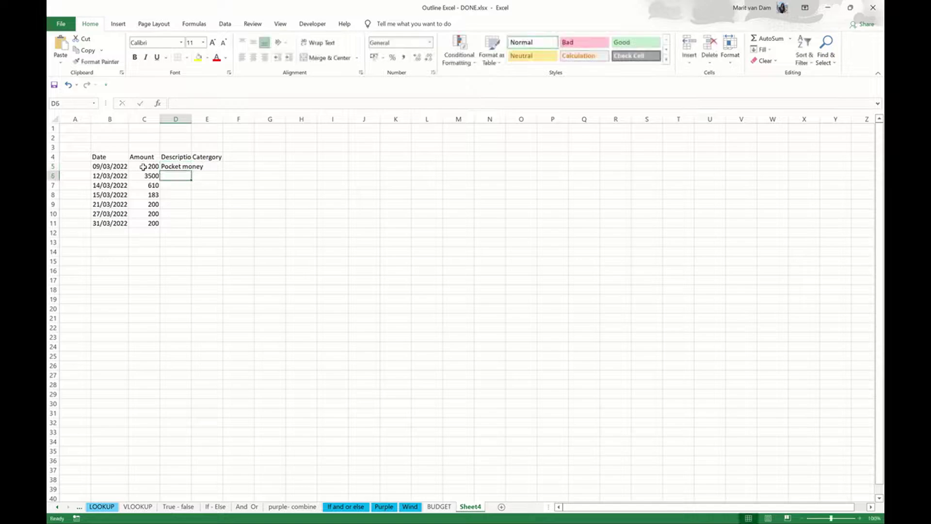
{"action": "left_click_drag", "start_coordinate": [191, 119], "coordinate": [198, 119]}
{"action": "type", "text": "Work"}
{"action": "key", "text": "Return"}
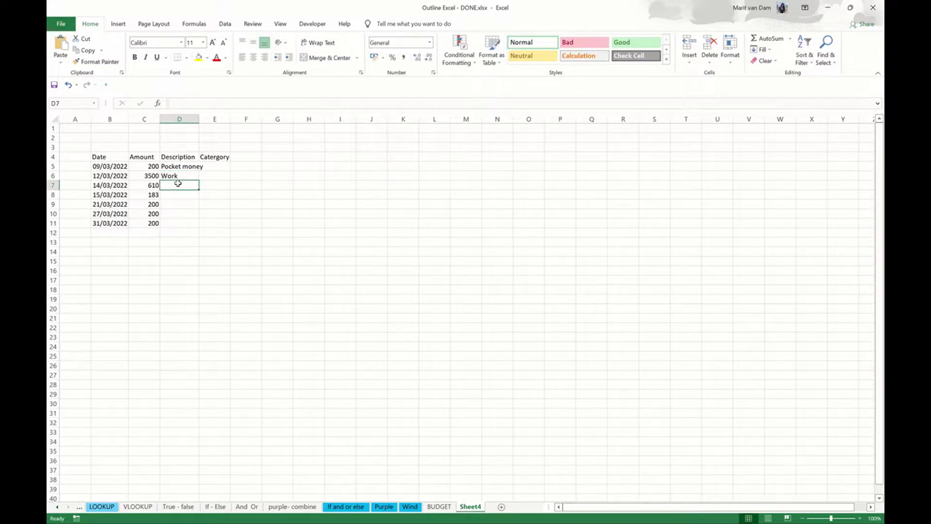
{"action": "type", "text": "Birthda"}
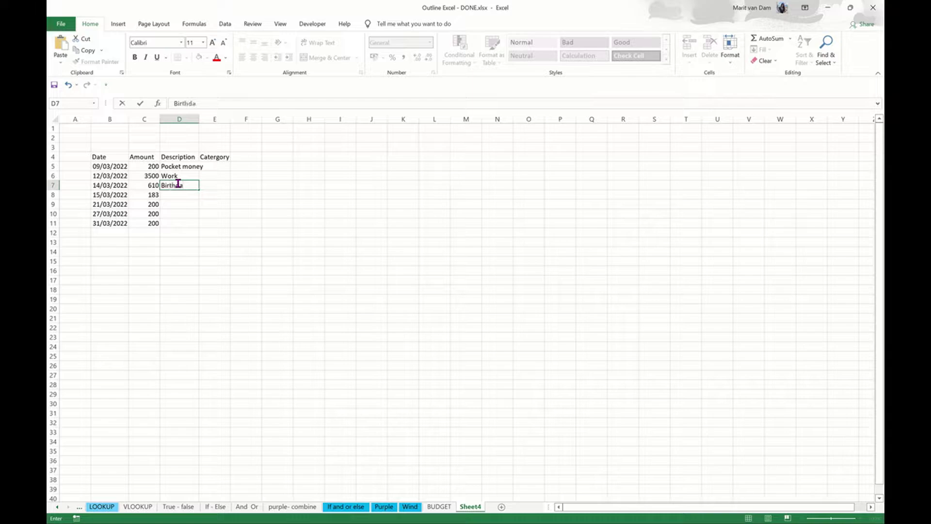
{"action": "type", "text": "y"}
{"action": "key", "text": "Return"}
{"action": "key", "text": "Left"}
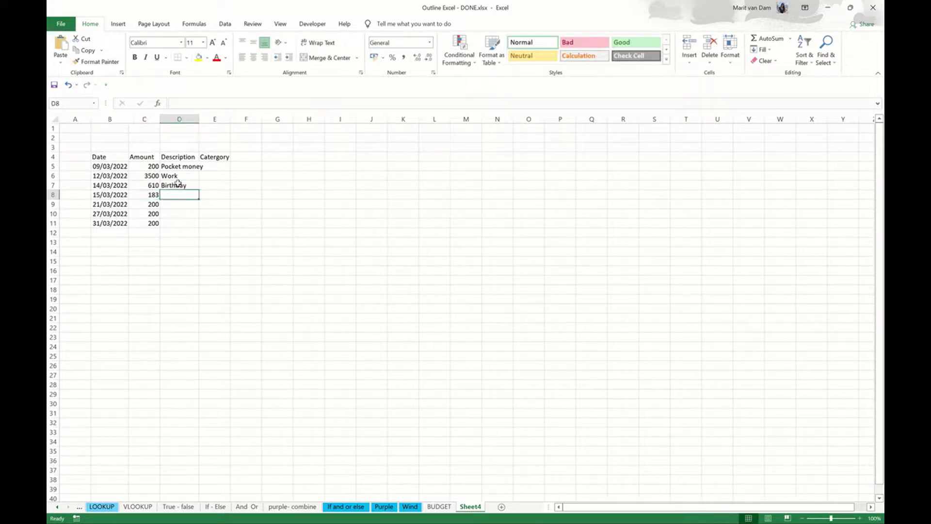
Step: Enter Cinema back, then Pocket money three times, in D8:D11
{"action": "type", "text": "Po"}
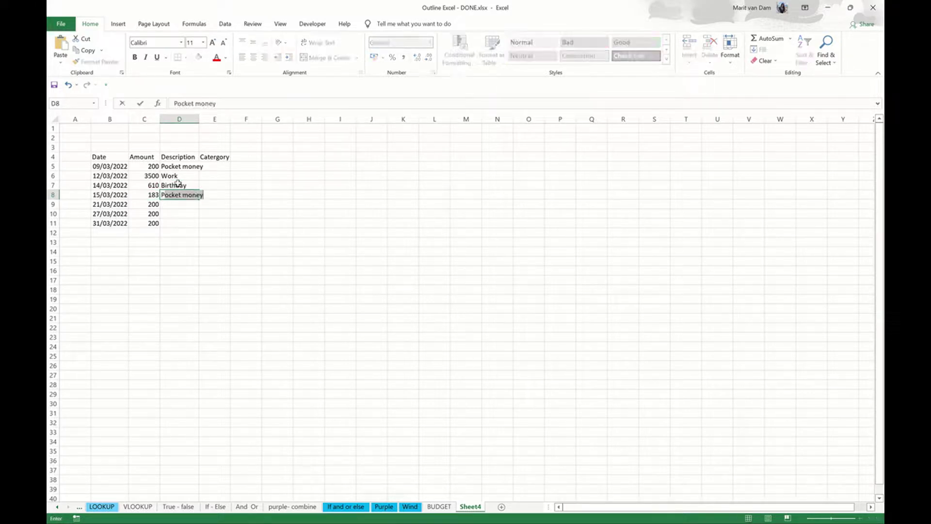
{"action": "type", "text": "c"}
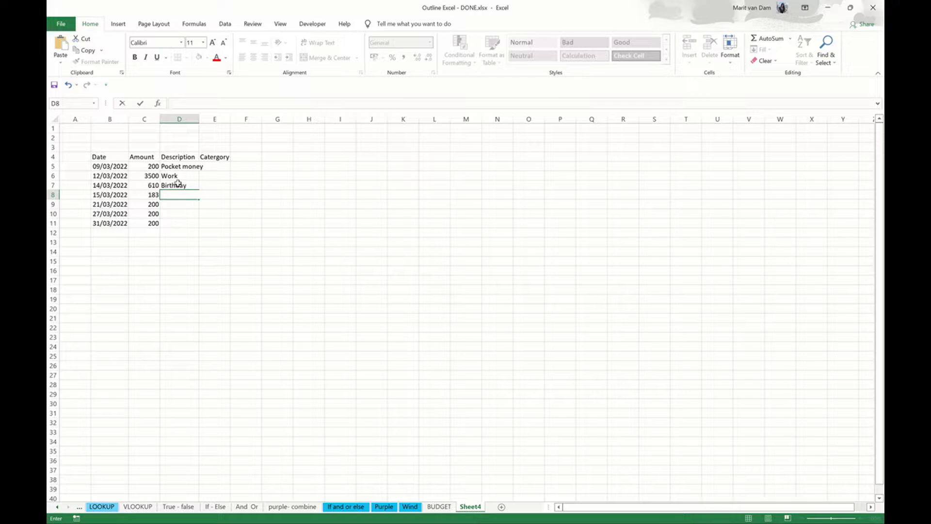
{"action": "type", "text": "Ci"}
{"action": "type", "text": "nema back"}
{"action": "key", "text": "Return"}
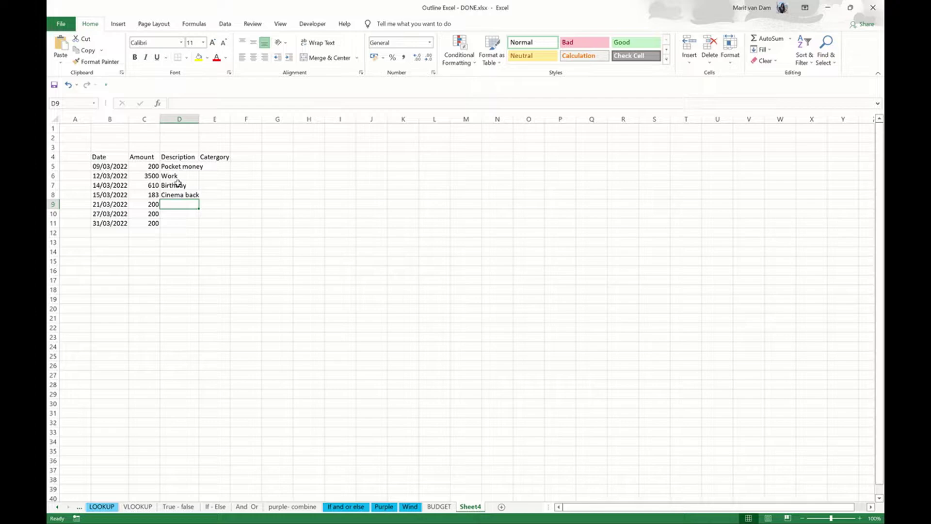
{"action": "type", "text": "Pocket money"}
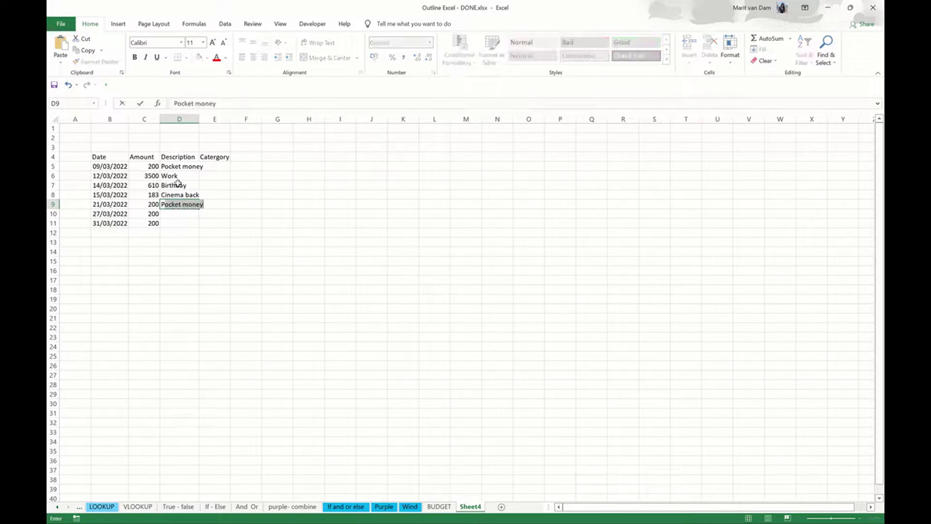
{"action": "key", "text": "Return"}
{"action": "type", "text": "Pocket money"}
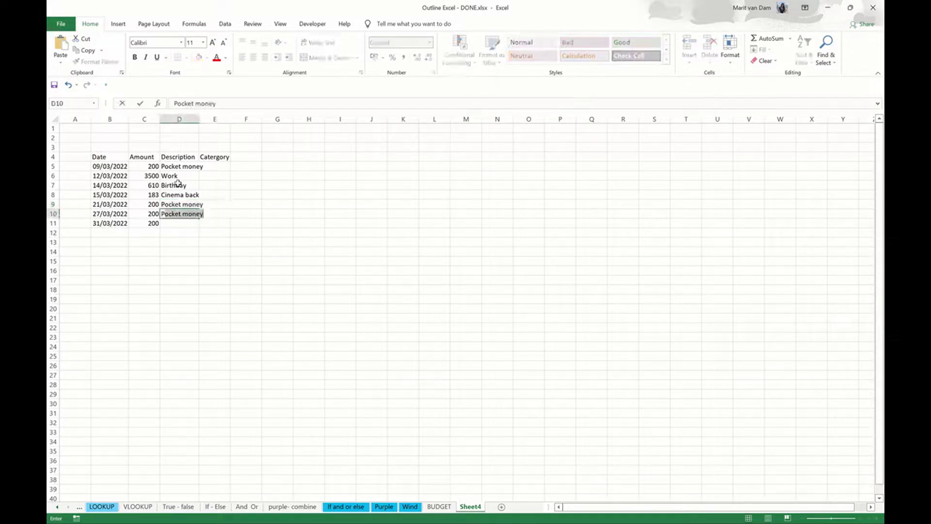
{"action": "key", "text": "Return"}
{"action": "type", "text": "P"}
{"action": "key", "text": "Tab"}
{"action": "key", "text": "Up"}
{"action": "key", "text": "Up"}
{"action": "key", "text": "Up"}
{"action": "key", "text": "Up"}
{"action": "key", "text": "Up"}
{"action": "key", "text": "Up"}
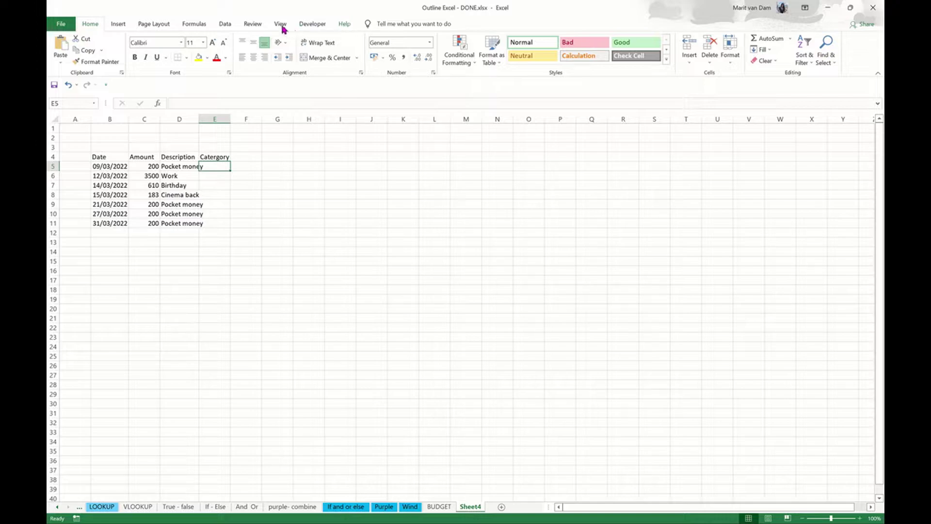
Step: Add list validation to E5 with choices Pocket money, Work, Refund, Other
{"action": "left_click", "coordinate": [224, 25]}
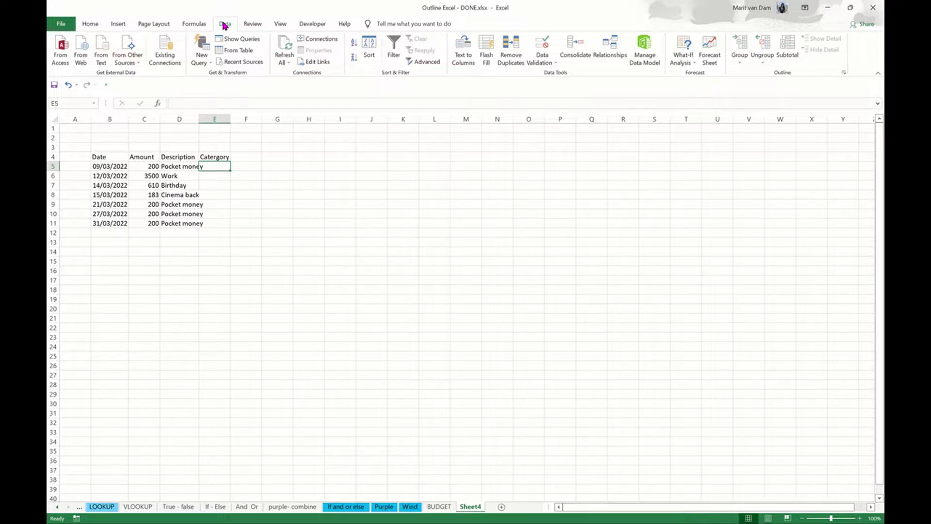
{"action": "left_click", "coordinate": [552, 63]}
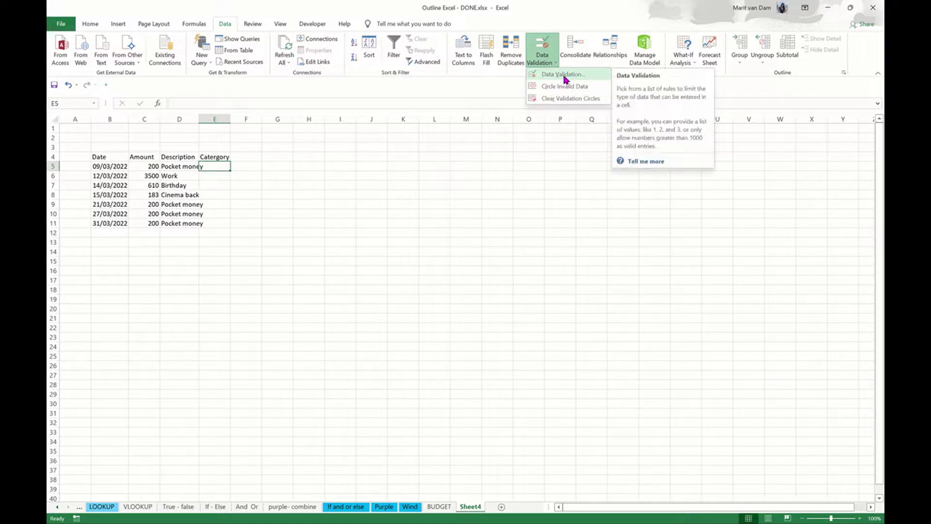
{"action": "left_click", "coordinate": [564, 75]}
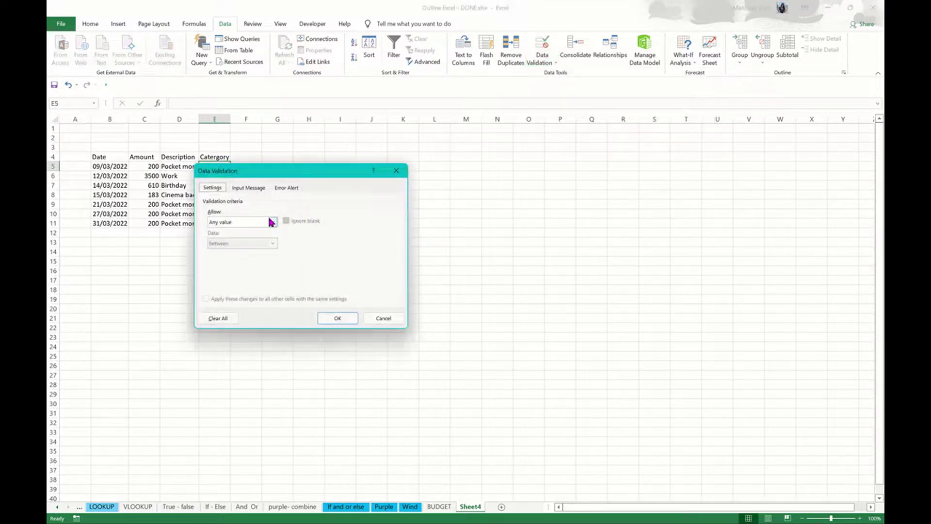
{"action": "left_click", "coordinate": [271, 221]}
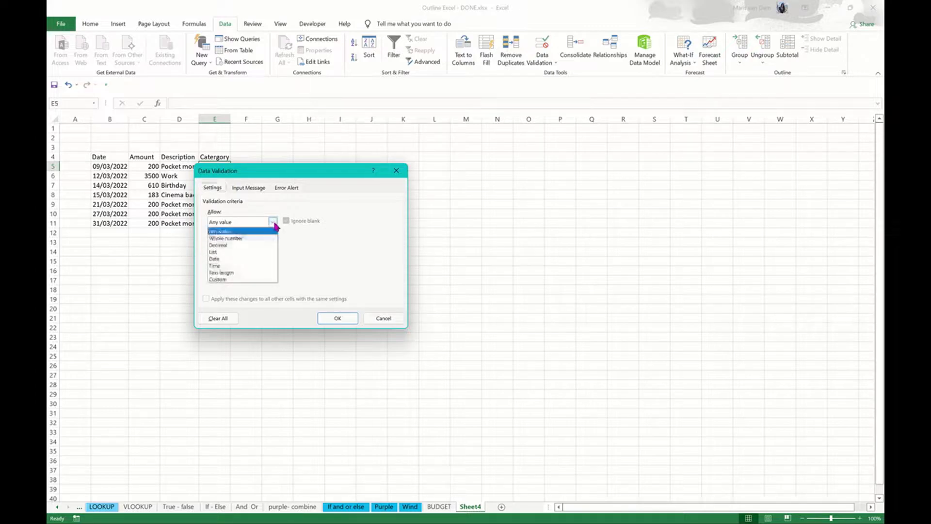
{"action": "left_click", "coordinate": [243, 246]}
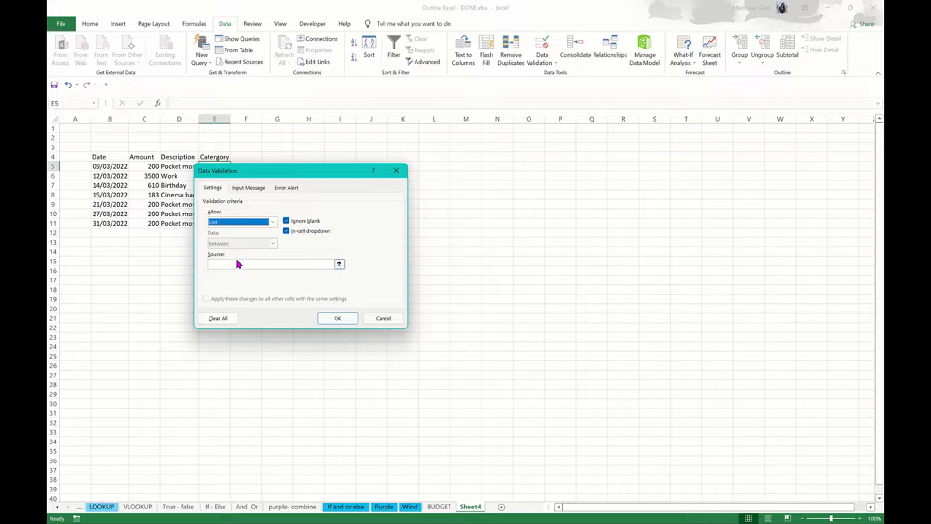
{"action": "left_click", "coordinate": [237, 264]}
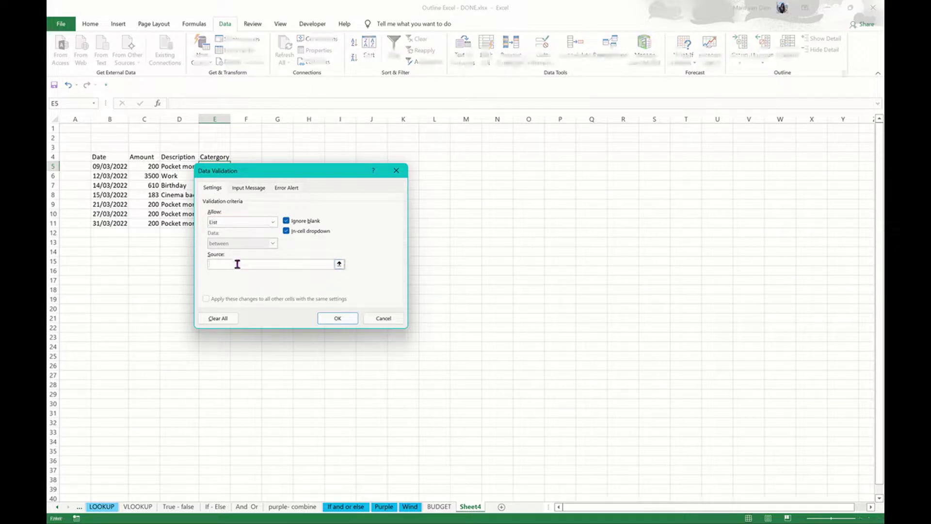
{"action": "type", "text": "Po"}
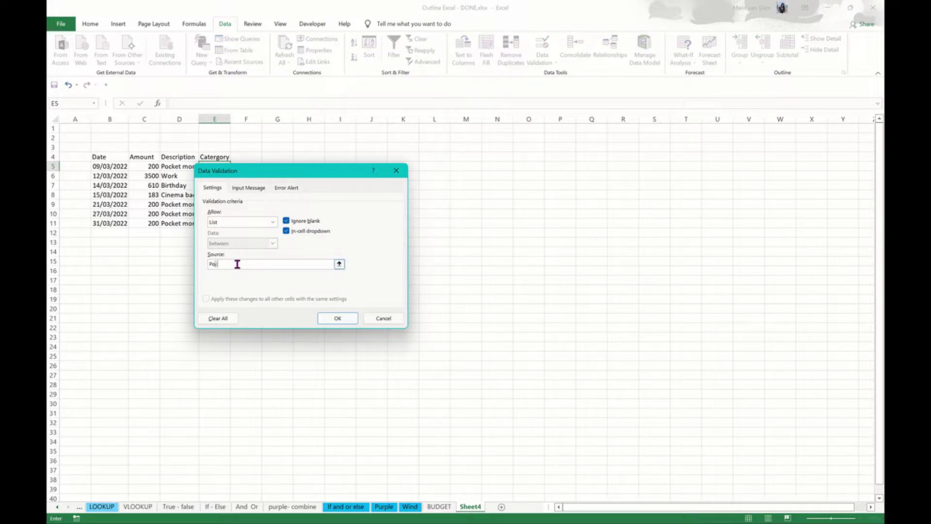
{"action": "type", "text": "cket money, "}
{"action": "type", "text": "Work, Refu"}
{"action": "left_click", "coordinate": [347, 321]}
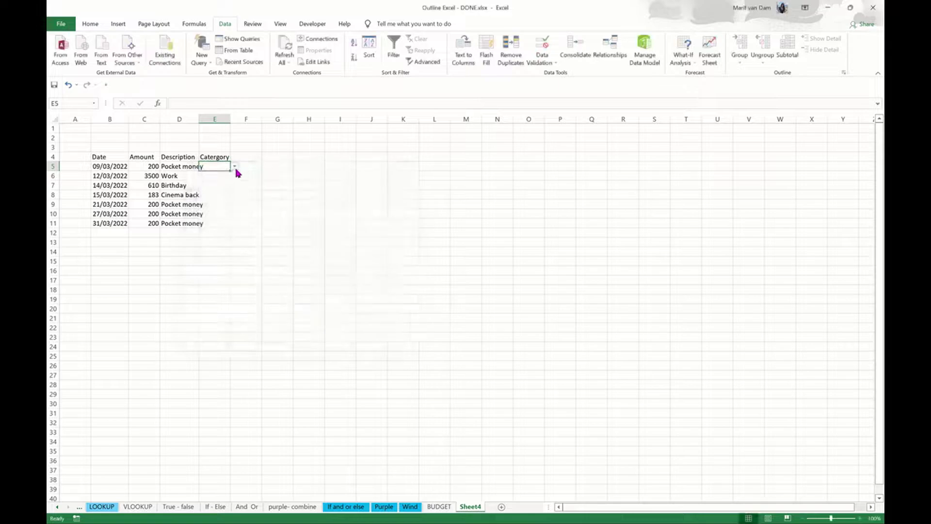
Step: Copy E5's category dropdown down to E11 and set E5 to Pocket money
{"action": "left_click", "coordinate": [234, 166]}
{"action": "left_click", "coordinate": [226, 182]}
{"action": "left_click", "coordinate": [235, 166]}
{"action": "left_click", "coordinate": [223, 188]}
{"action": "left_click_drag", "start_coordinate": [230, 171], "coordinate": [220, 231]}
{"action": "left_click", "coordinate": [216, 166]}
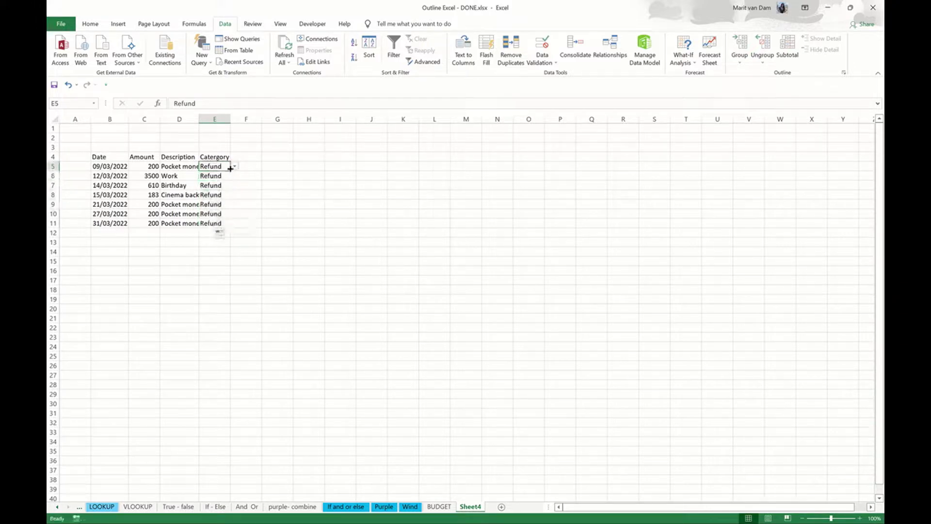
{"action": "left_click", "coordinate": [234, 167]}
{"action": "left_click", "coordinate": [217, 174]}
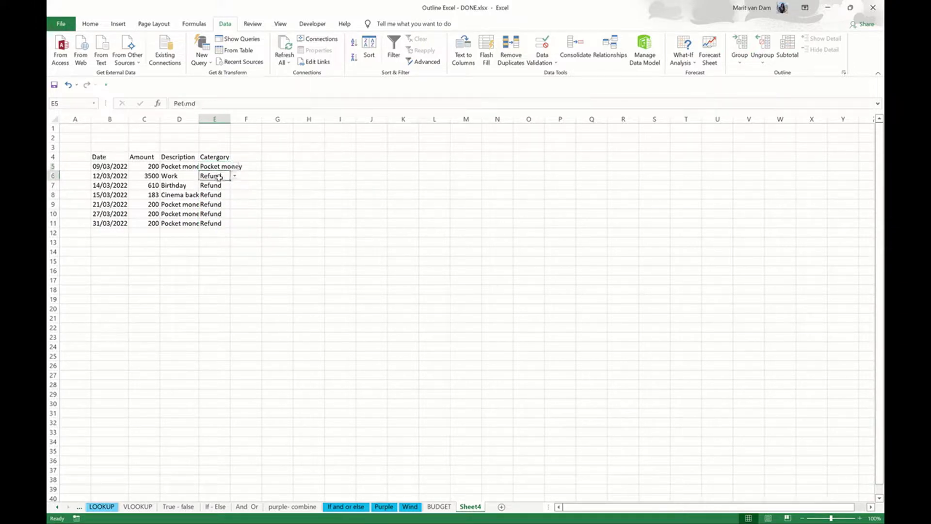
Step: Rename the Work description to Salery and set E6 to Work and E7 to Other
{"action": "left_click", "coordinate": [173, 180]}
{"action": "type", "text": "Salery"}
{"action": "left_click", "coordinate": [211, 176]}
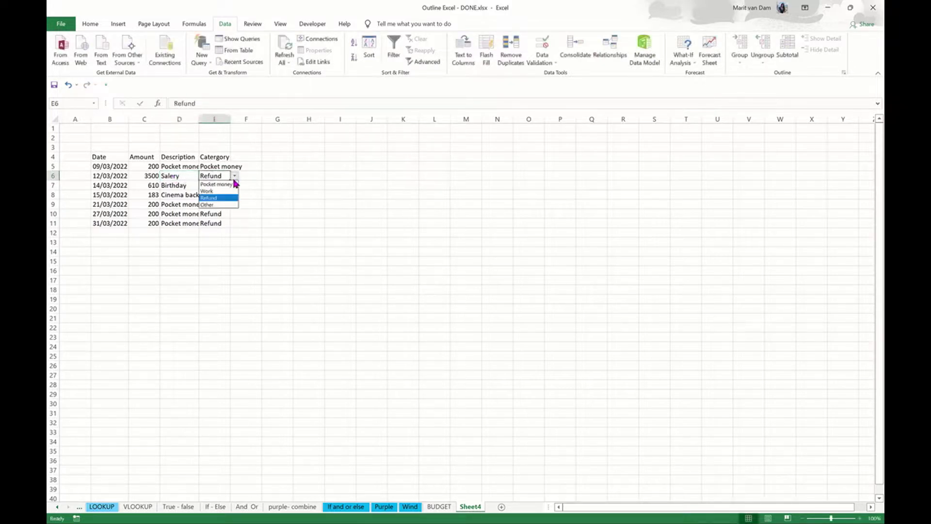
{"action": "left_click", "coordinate": [224, 191]}
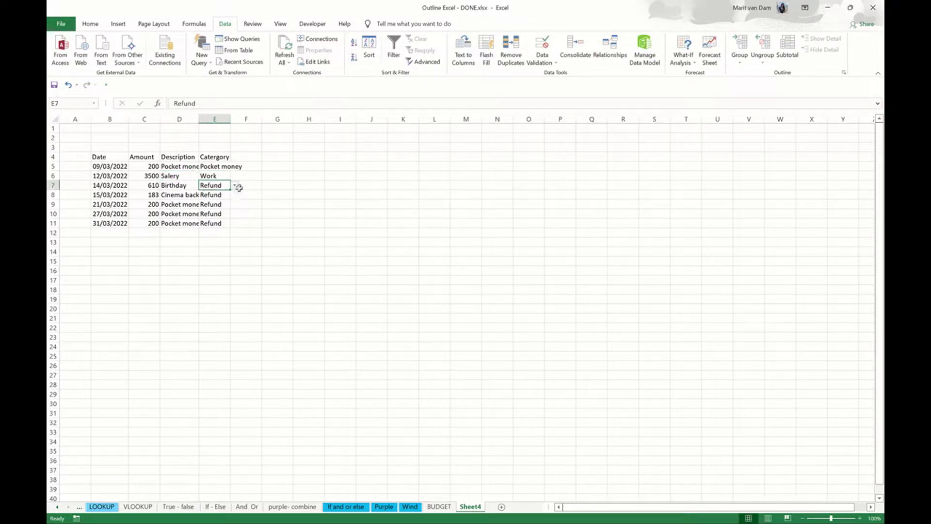
{"action": "left_click", "coordinate": [234, 185]}
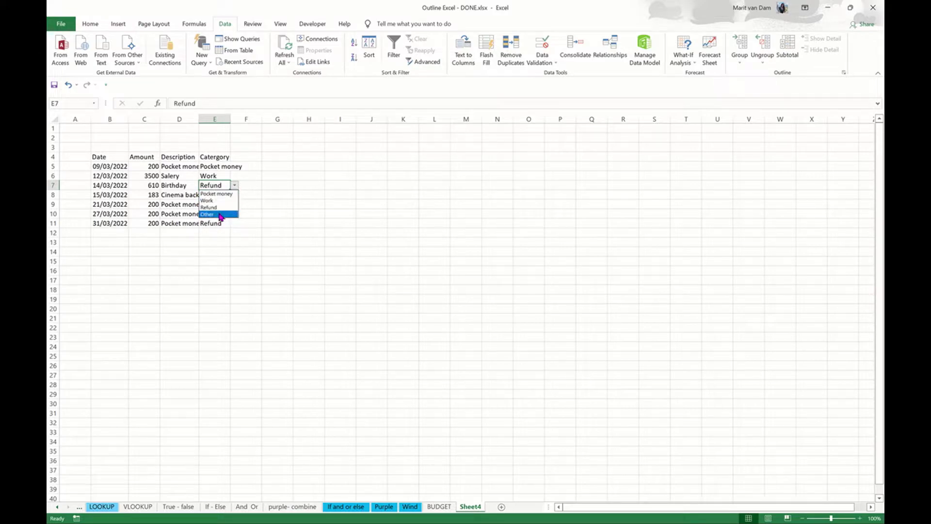
{"action": "left_click", "coordinate": [221, 215]}
Step: Set E9, E10 and E11 to Pocket money and widen the Description column
{"action": "left_click", "coordinate": [219, 195]}
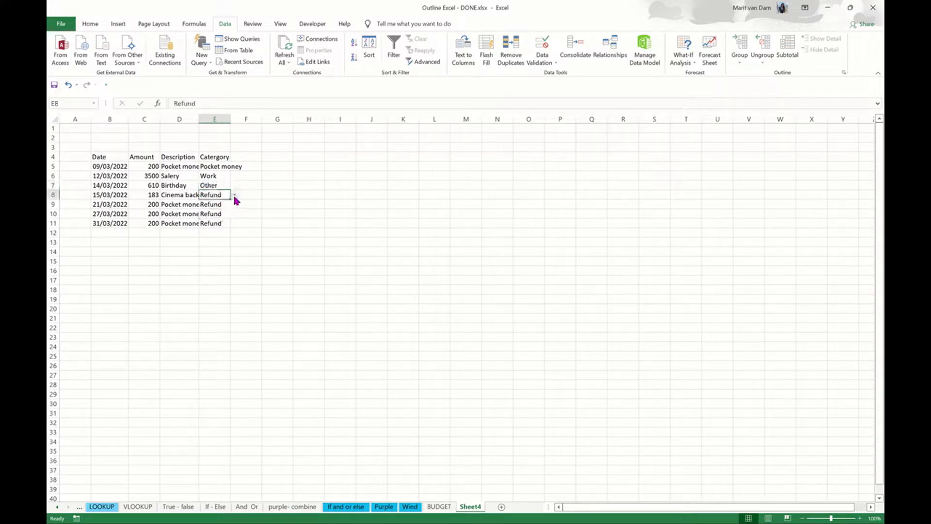
{"action": "left_click", "coordinate": [219, 204]}
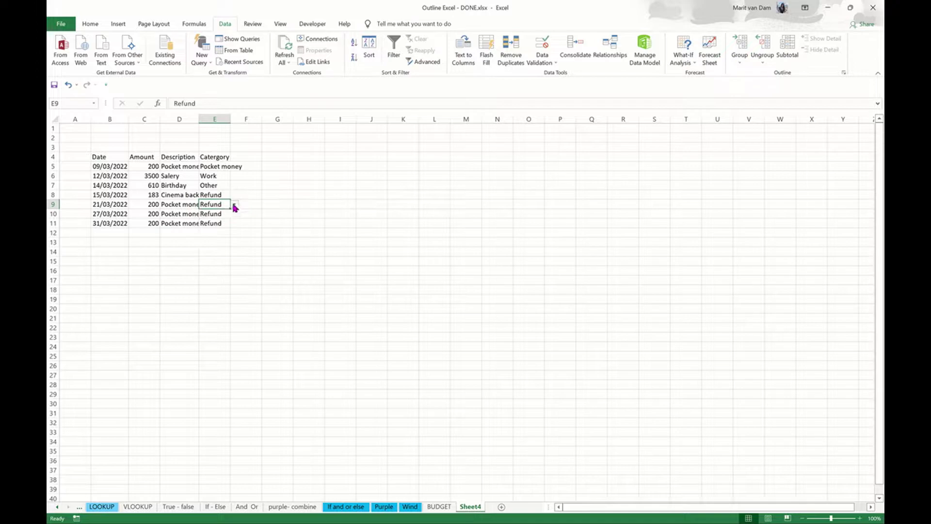
{"action": "left_click", "coordinate": [234, 204]}
{"action": "left_click", "coordinate": [216, 212]}
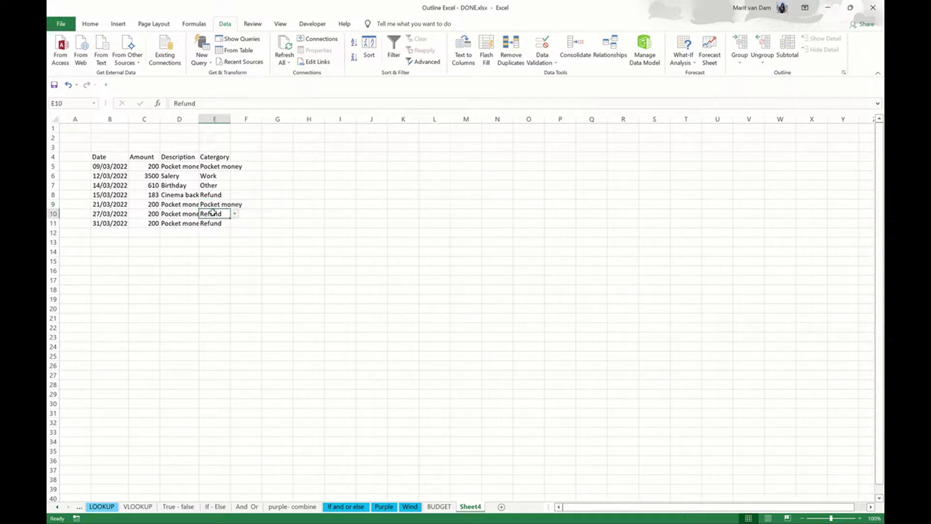
{"action": "left_click", "coordinate": [236, 214]}
{"action": "left_click", "coordinate": [216, 222]}
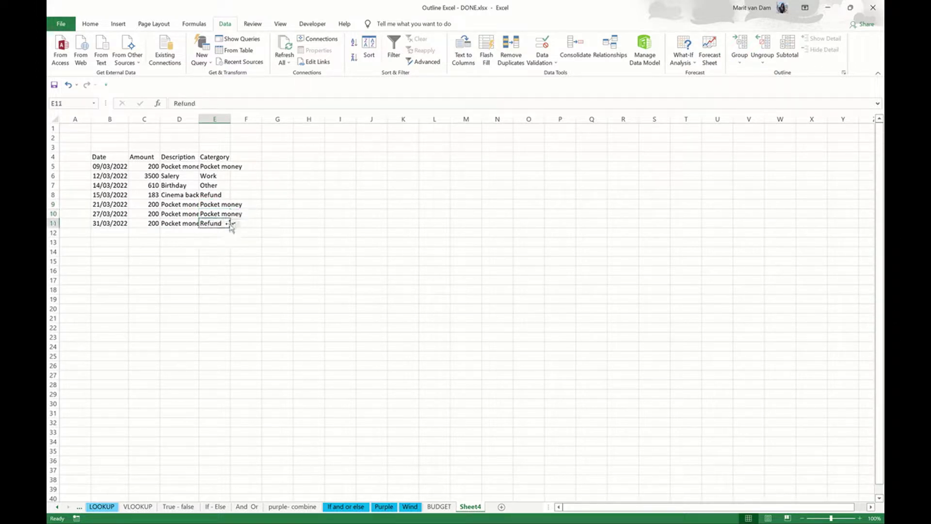
{"action": "left_click", "coordinate": [234, 223]}
{"action": "left_click", "coordinate": [232, 231]}
{"action": "left_click_drag", "start_coordinate": [199, 119], "coordinate": [272, 122]}
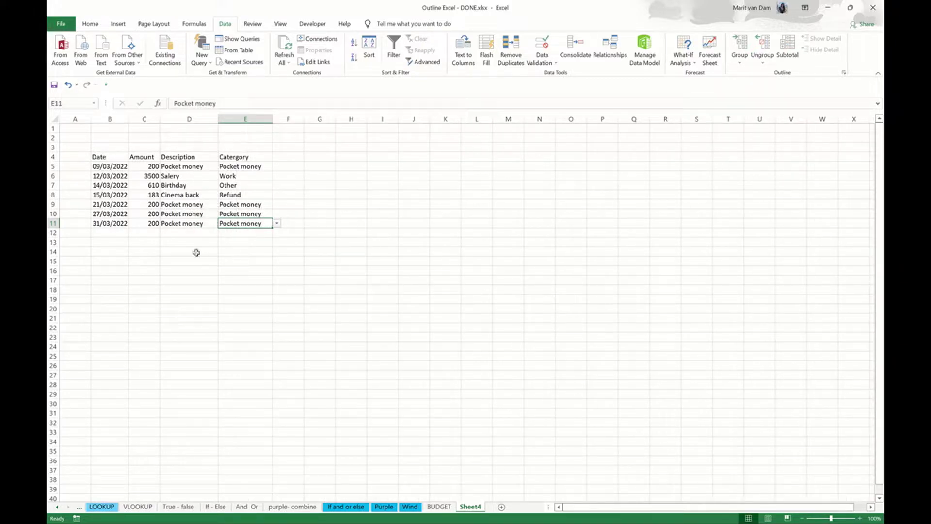
Step: Format amounts C5:C11 as Accounting with the MKD currency symbol
{"action": "left_click", "coordinate": [437, 507]}
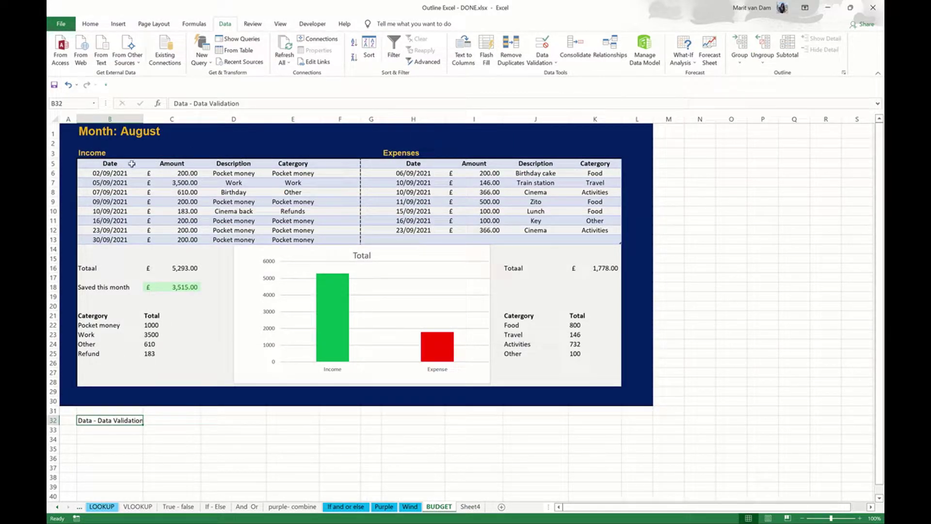
{"action": "left_click", "coordinate": [468, 512]}
{"action": "left_click_drag", "start_coordinate": [148, 166], "coordinate": [152, 221]}
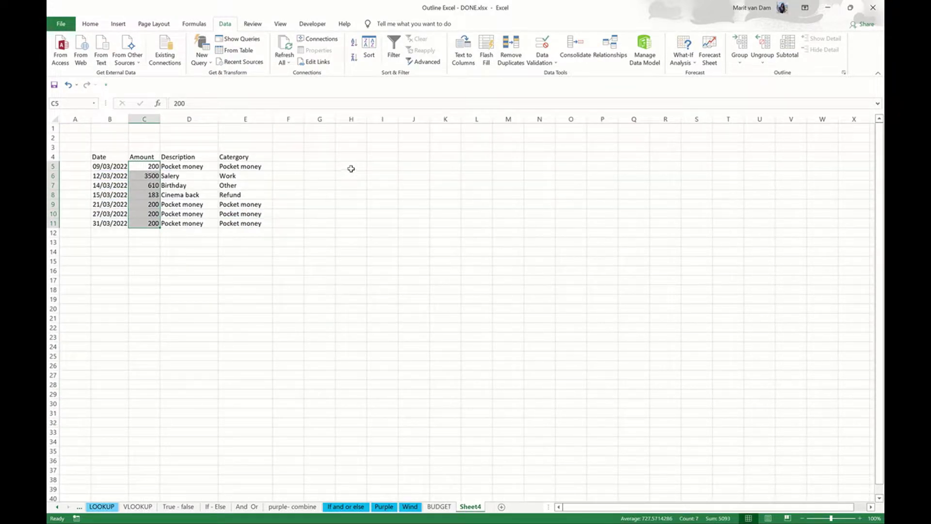
{"action": "left_click", "coordinate": [95, 25]}
{"action": "left_click", "coordinate": [383, 58]}
{"action": "left_click", "coordinate": [411, 119]}
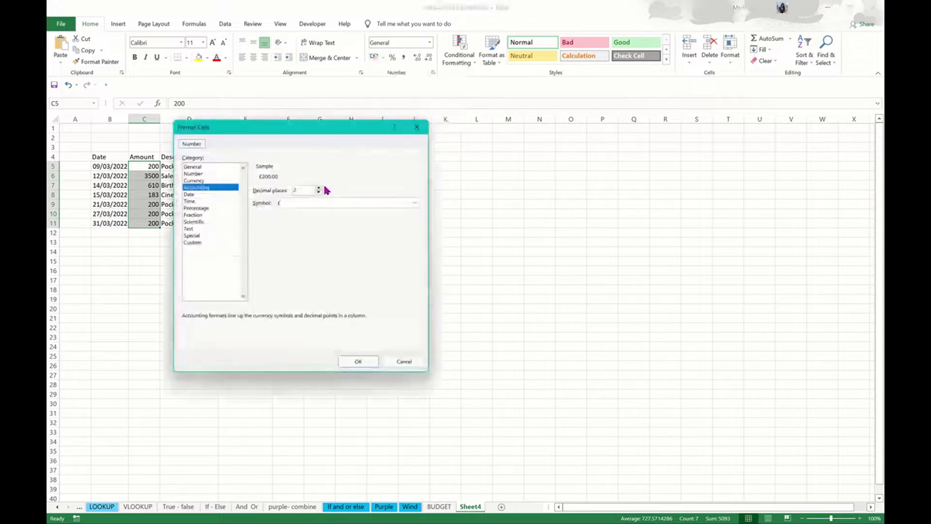
{"action": "left_click", "coordinate": [313, 203]}
{"action": "type", "text": "MKD"}
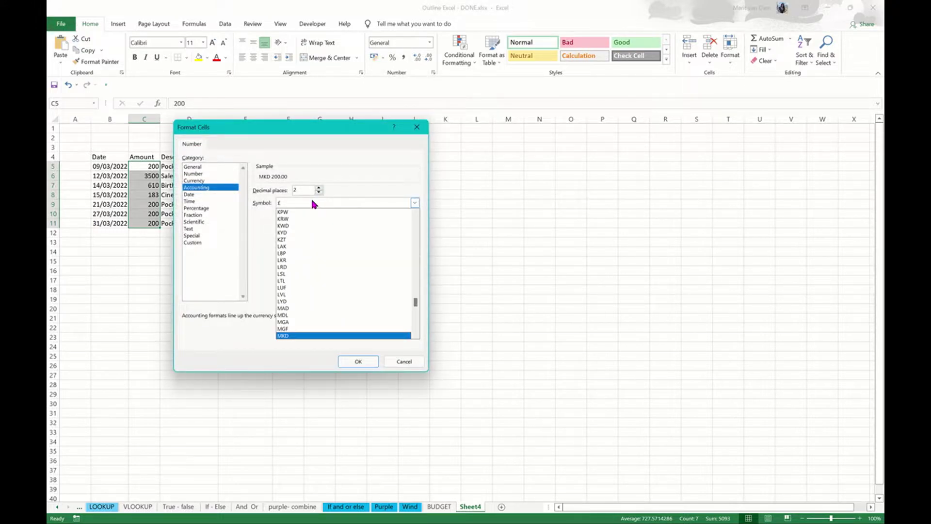
{"action": "key", "text": "Return"}
{"action": "left_click", "coordinate": [358, 361]}
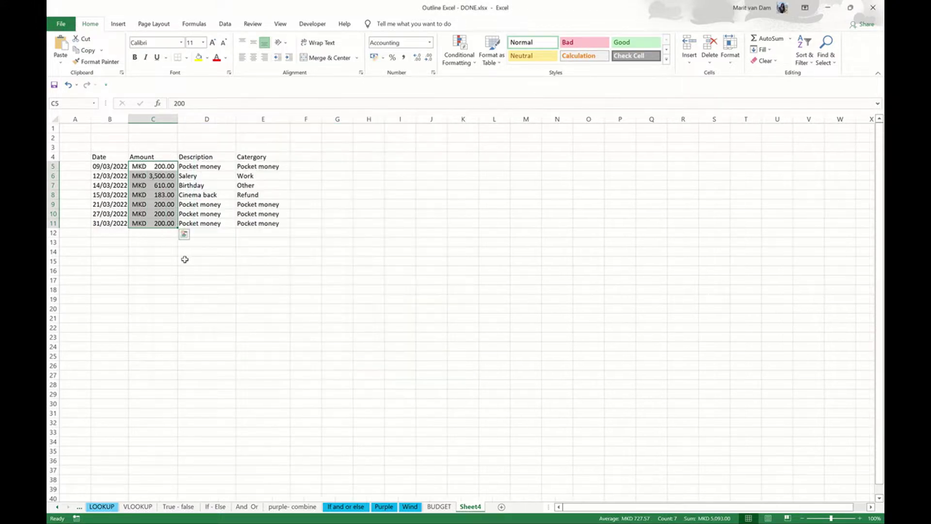
{"action": "left_click", "coordinate": [186, 261]}
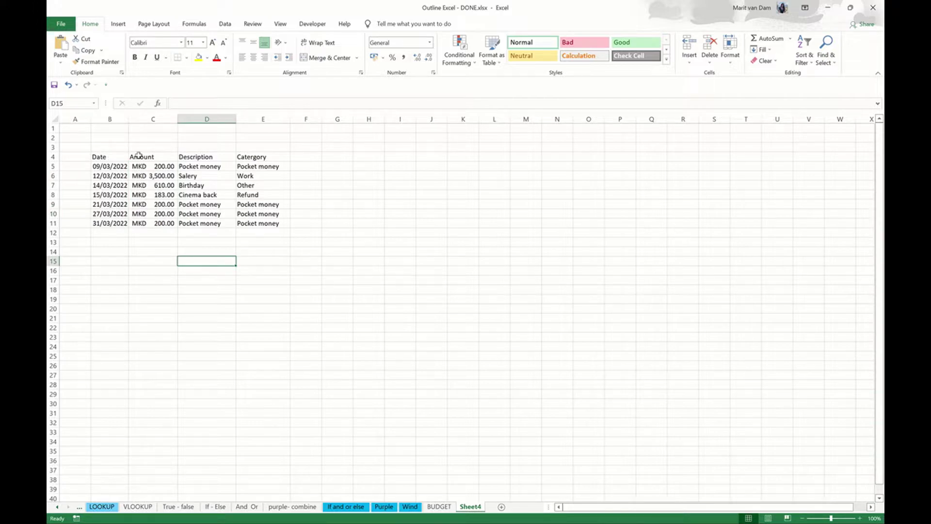
Step: Add the table titles Income in B3 and Expenses for the second table
{"action": "left_click", "coordinate": [115, 148]}
{"action": "type", "text": "I"}
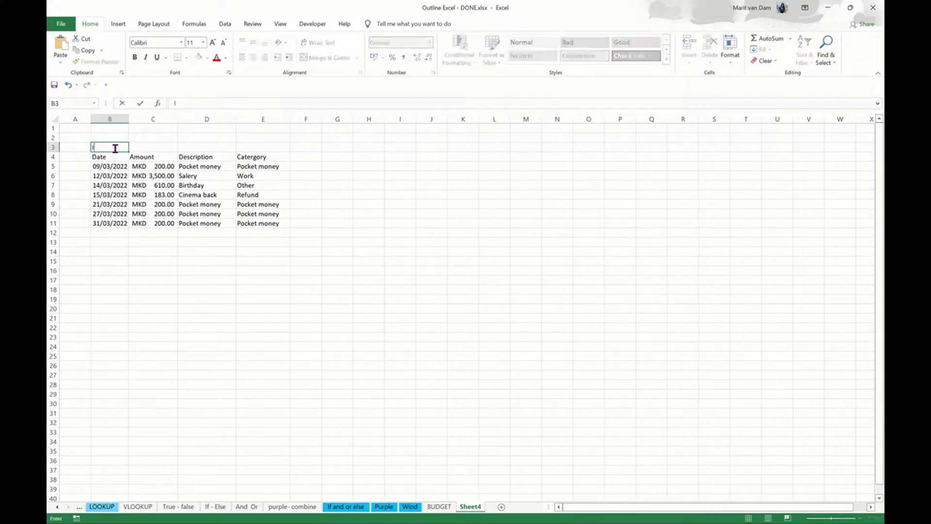
{"action": "type", "text": "ncome"}
{"action": "key", "text": "Right"}
{"action": "key", "text": "Right"}
{"action": "key", "text": "Right"}
{"action": "key", "text": "Right"}
{"action": "key", "text": "Right"}
{"action": "key", "text": "Right"}
{"action": "type", "text": "E"}
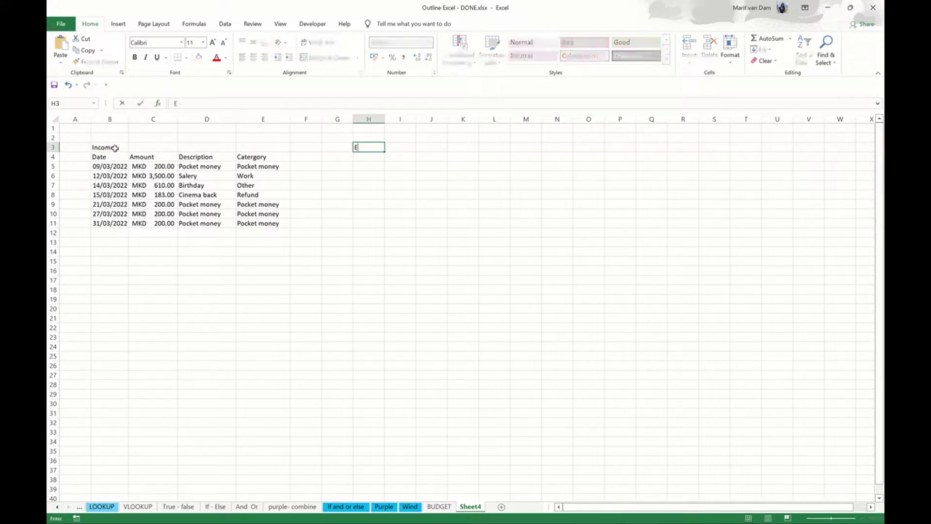
{"action": "type", "text": "xpenses"}
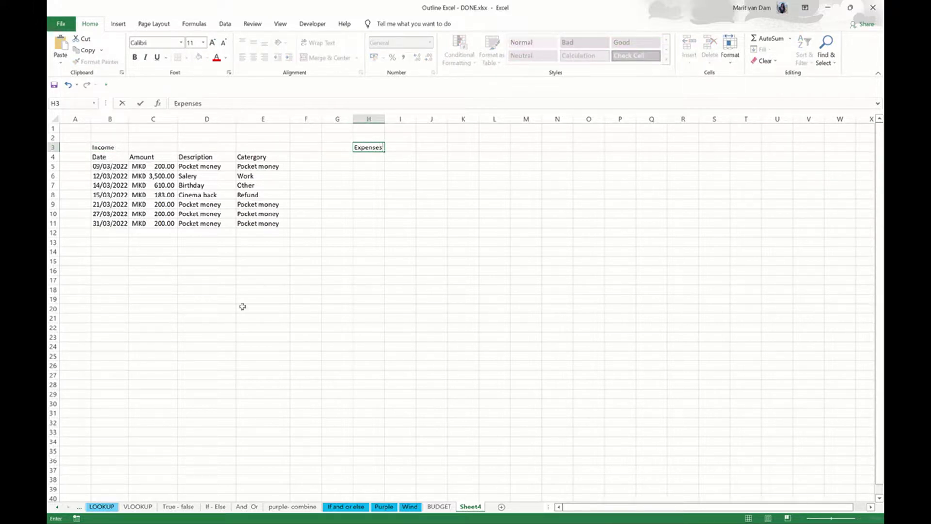
{"action": "left_click", "coordinate": [438, 506]}
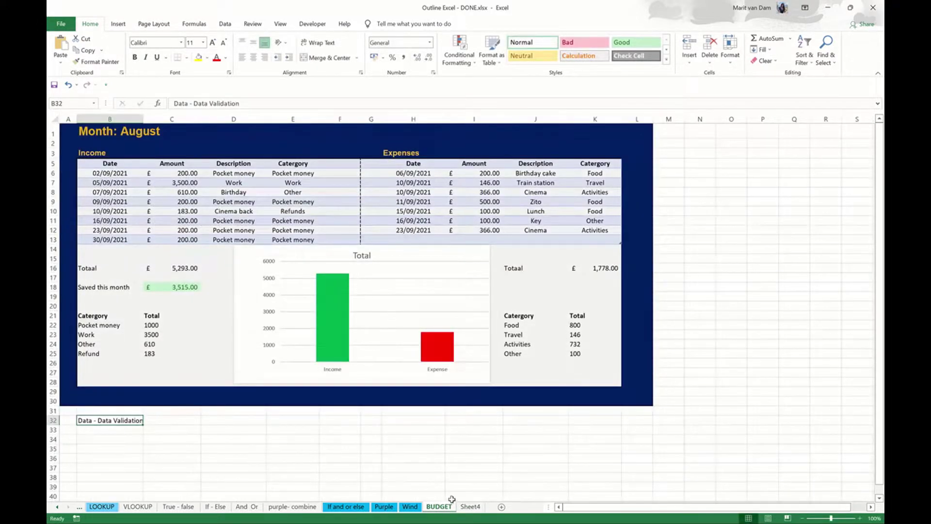
{"action": "left_click", "coordinate": [468, 507]}
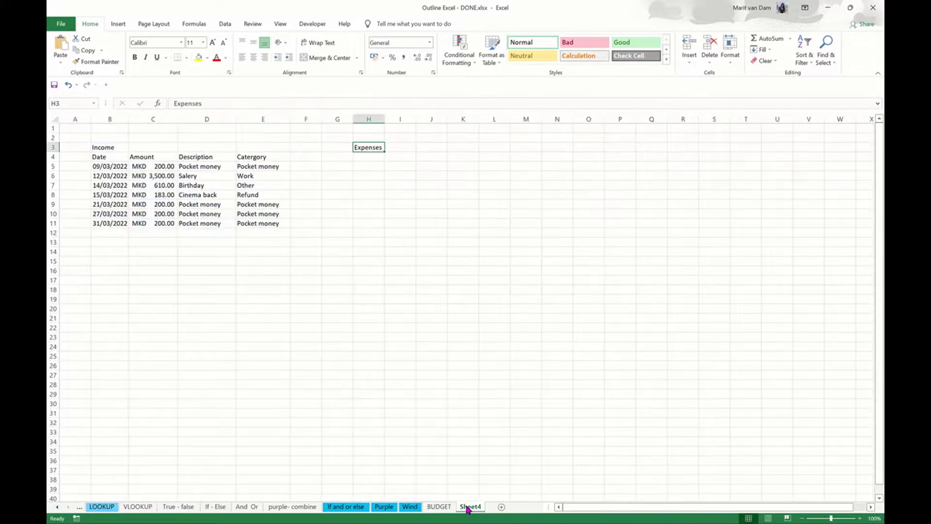
Step: Enter expense headers Date, Amount, Description and Category across H4:K4
{"action": "left_click", "coordinate": [369, 160]}
{"action": "type", "text": "Date"}
{"action": "key", "text": "Tab"}
{"action": "type", "text": "Amoun"}
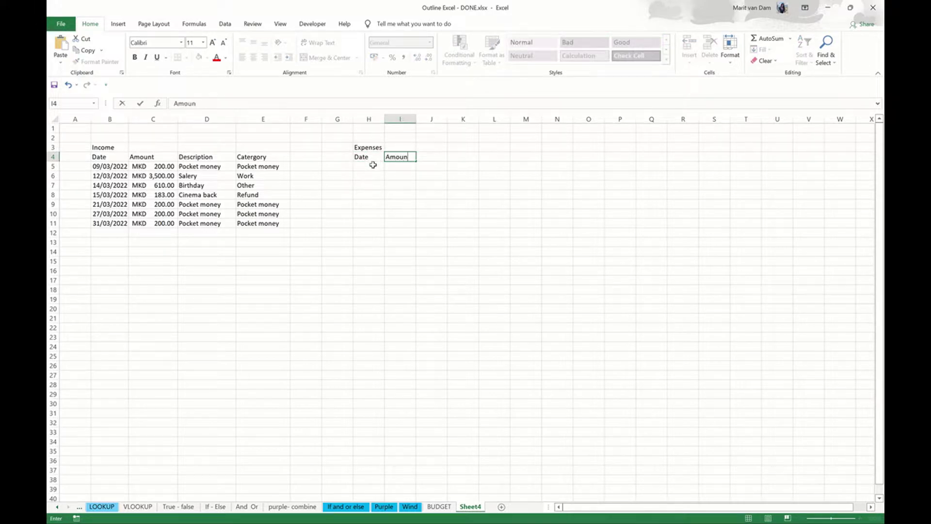
{"action": "type", "text": "t"}
{"action": "key", "text": "Tab"}
{"action": "type", "text": "Desc"}
{"action": "type", "text": "p"}
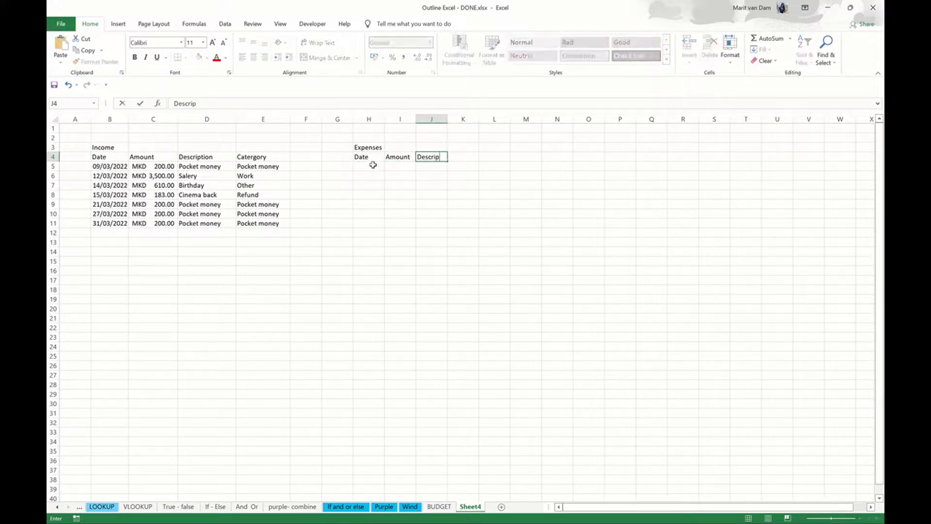
{"action": "type", "text": "tion"}
{"action": "key", "text": "Tab"}
{"action": "type", "text": "Category"}
{"action": "key", "text": "Return"}
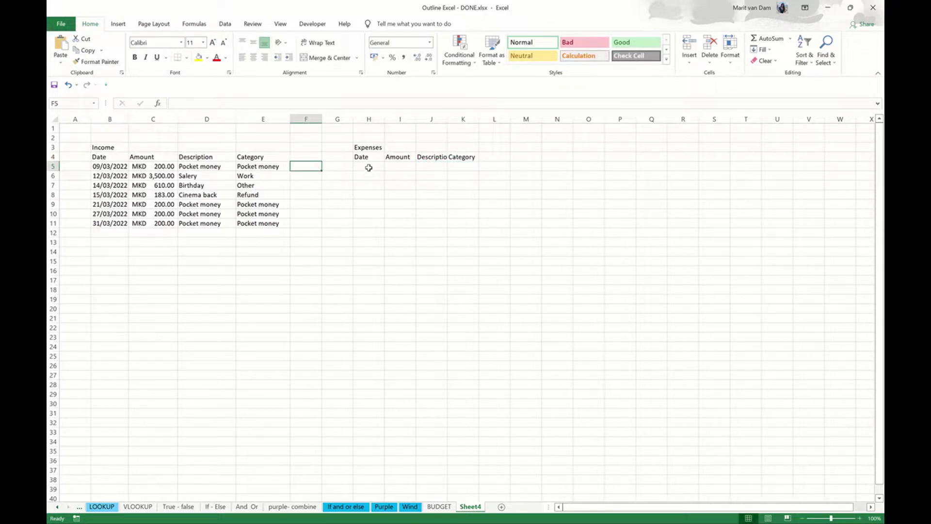
Step: Enter the first expense in row 5: 14/03/2022, 200, Birthday Cake
{"action": "left_click", "coordinate": [373, 167]}
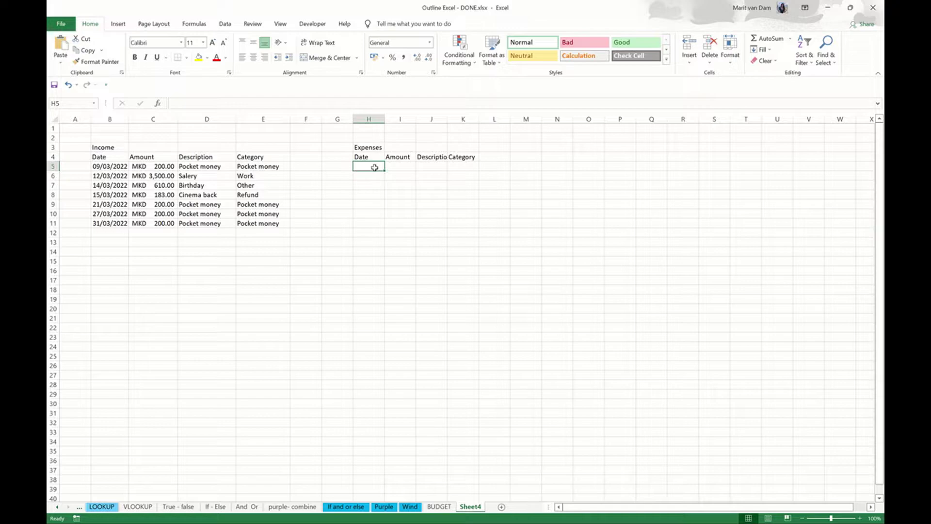
{"action": "type", "text": "14/03"}
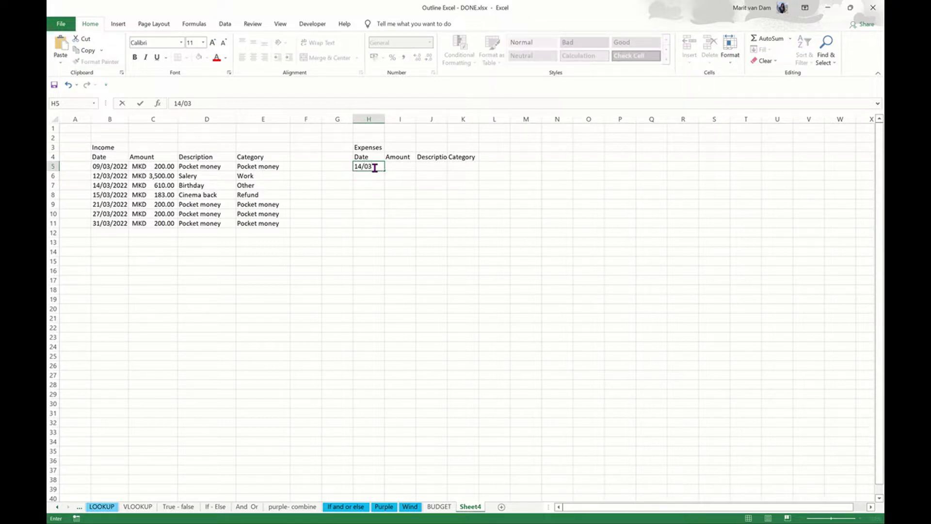
{"action": "type", "text": "/2022"}
{"action": "key", "text": "Tab"}
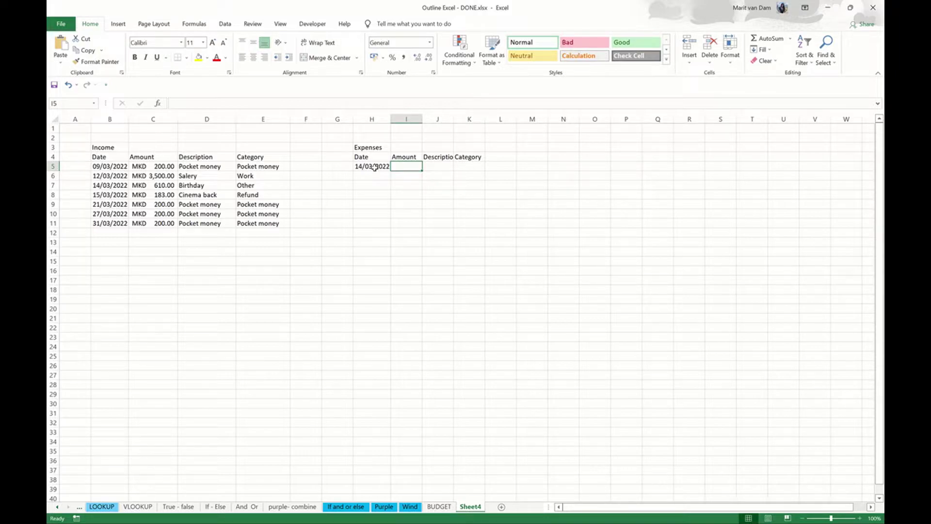
{"action": "type", "text": "200"}
{"action": "key", "text": "Tab"}
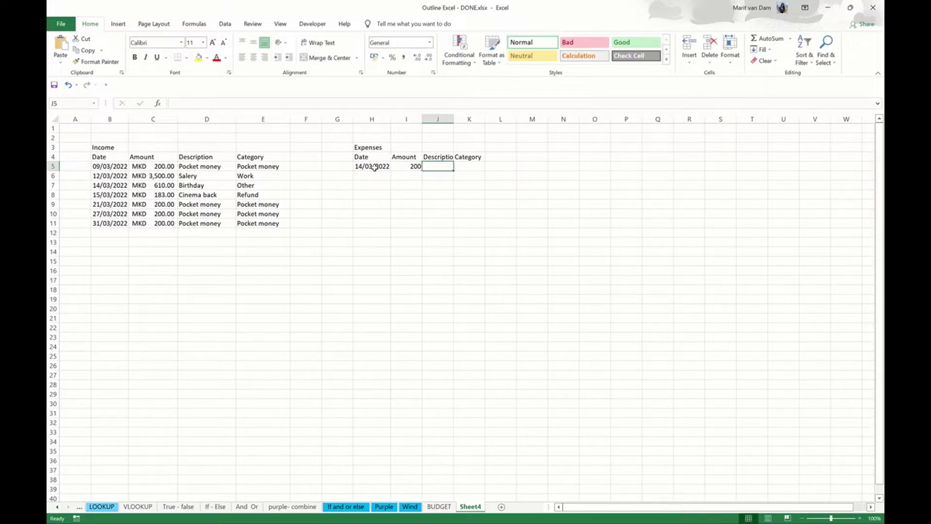
{"action": "type", "text": "Birth"}
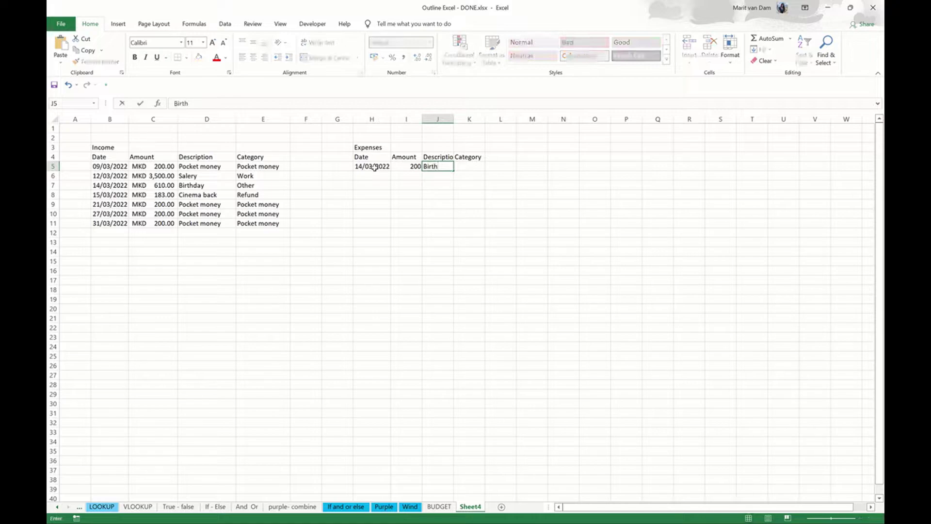
{"action": "type", "text": "day cCake"}
{"action": "key", "text": "Return"}
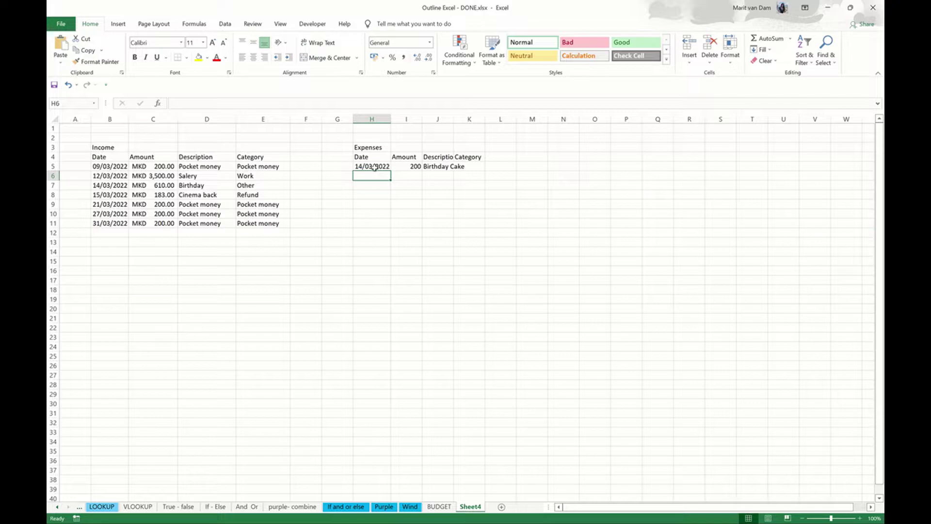
Step: Add the second expense: 15/03/2022, 146, Train
{"action": "type", "text": "15/03/"}
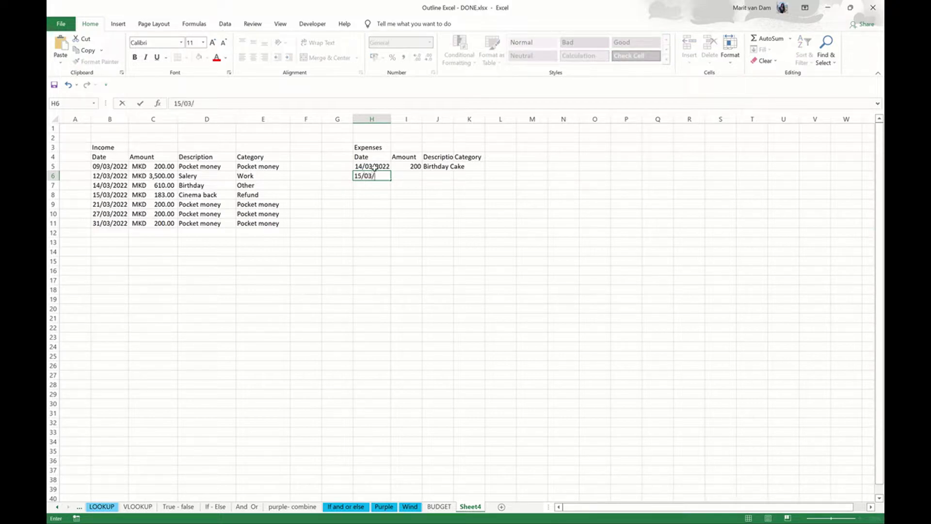
{"action": "type", "text": "2022"}
{"action": "key", "text": "Tab"}
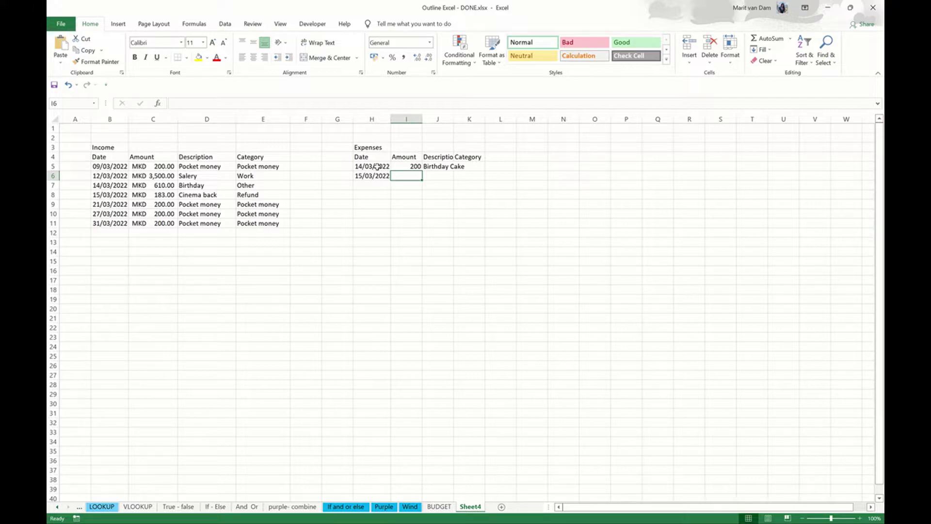
{"action": "type", "text": "146"}
{"action": "key", "text": "Tab"}
{"action": "type", "text": "Trao"}
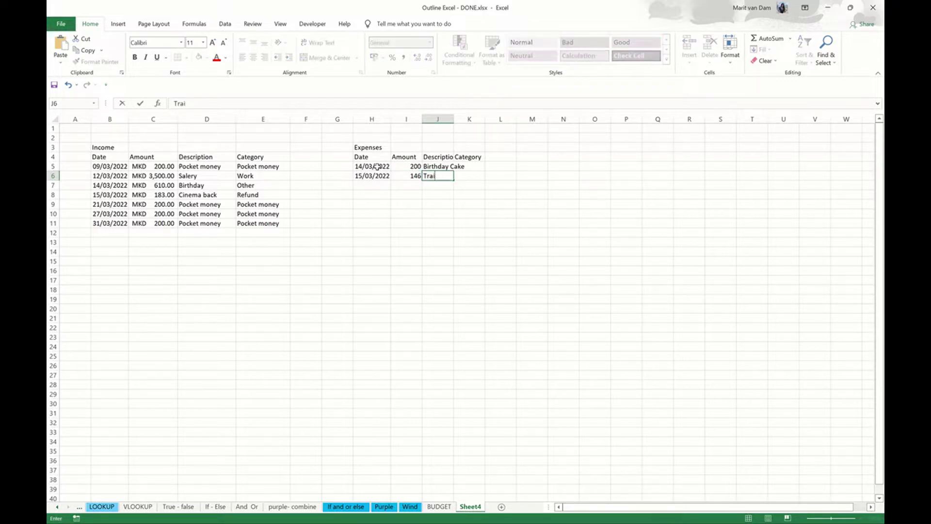
{"action": "type", "text": "n"}
{"action": "key", "text": "Left"}
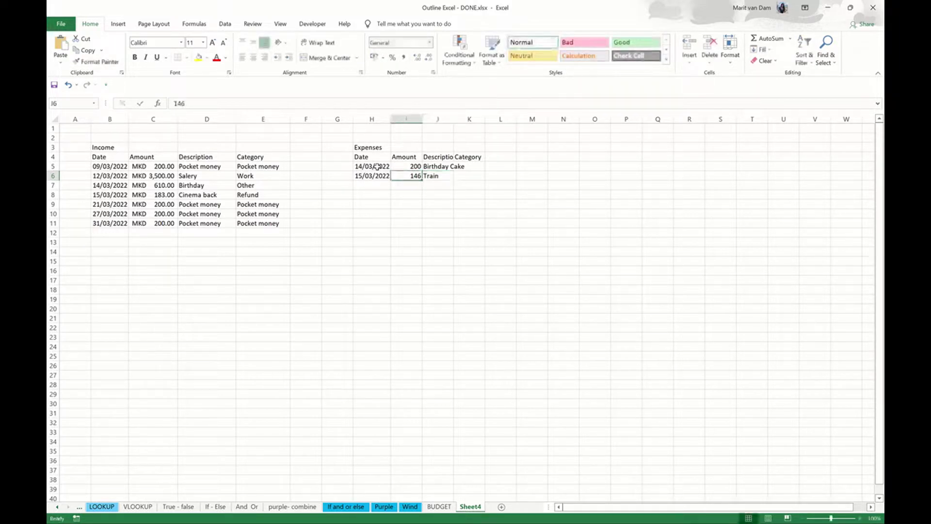
{"action": "key", "text": "Down"}
{"action": "key", "text": "Left"}
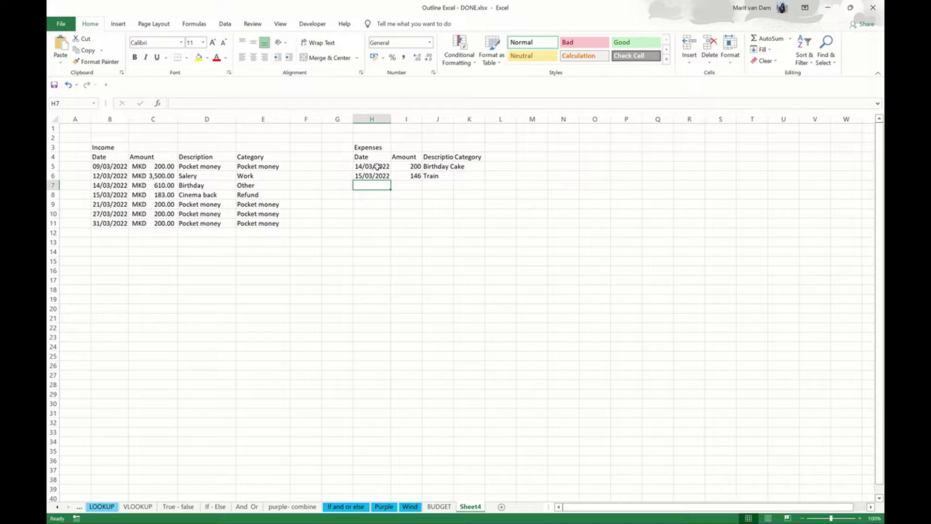
Step: Add the third expense: a 15/03 Cinema entry of 366
{"action": "type", "text": "15/03/"}
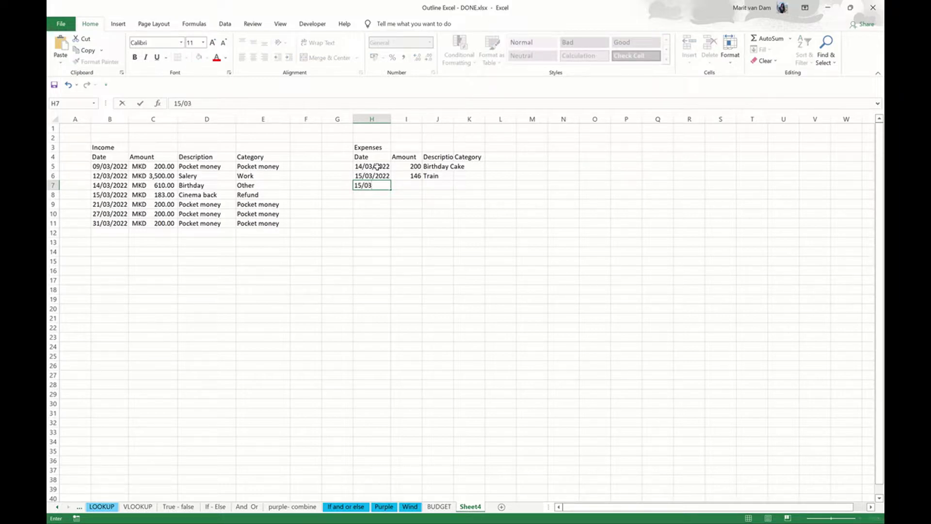
{"action": "type", "text": "20222"}
{"action": "key", "text": "Tab"}
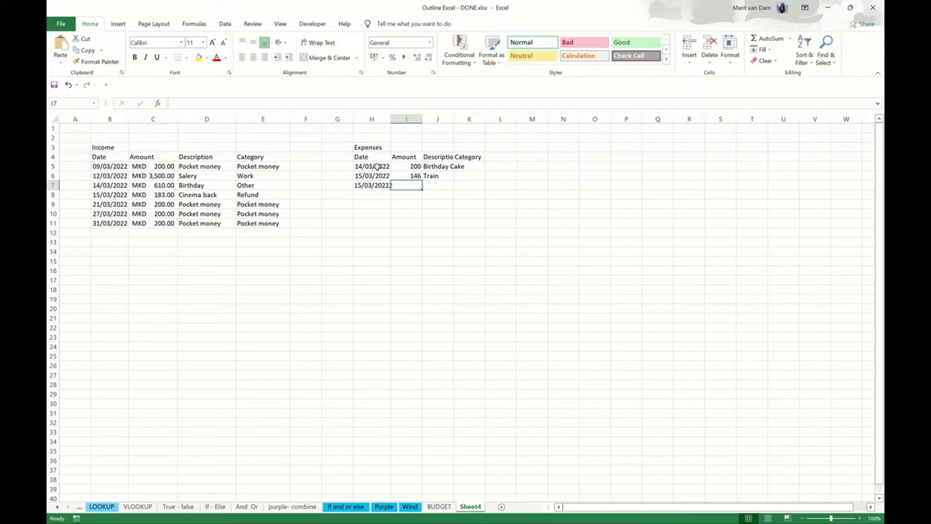
{"action": "type", "text": "366"}
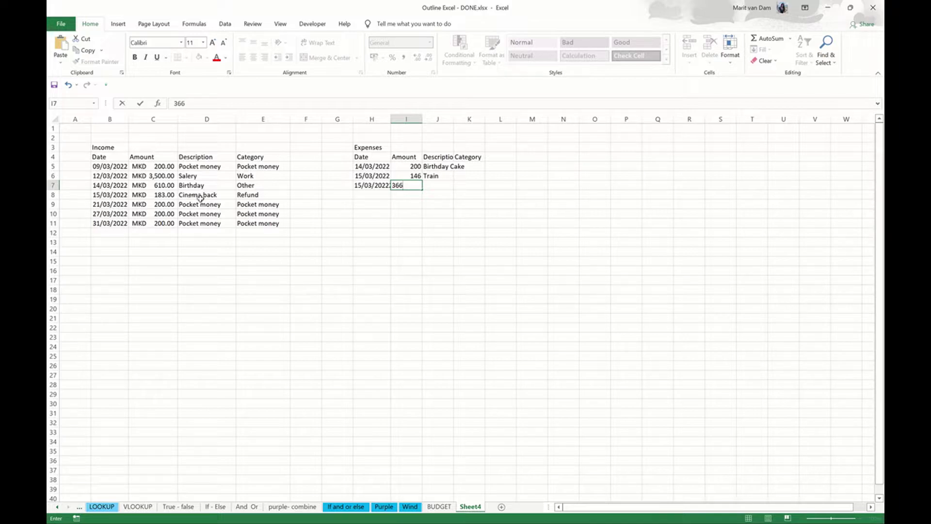
{"action": "key", "text": "Tab"}
{"action": "type", "text": "Cinema"}
{"action": "key", "text": "Return"}
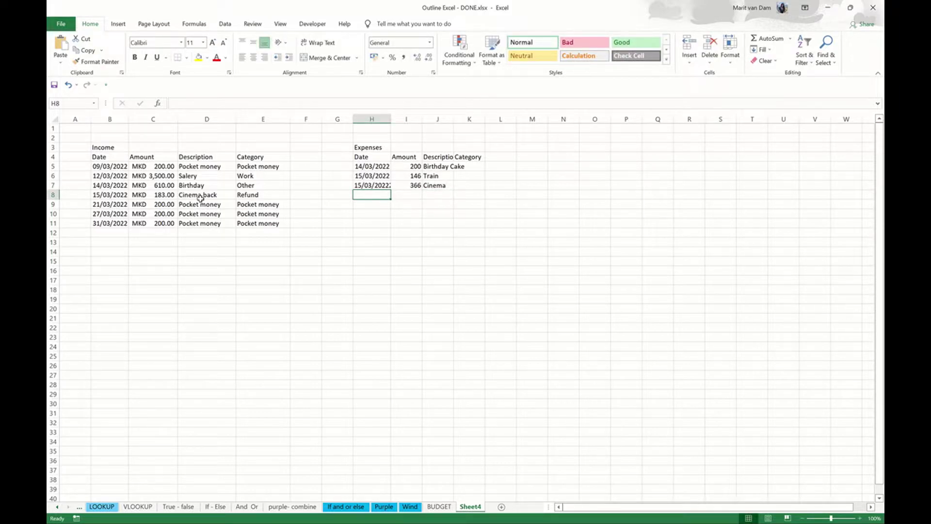
Step: Add the fourth expense: 17/03/2022, 500, Zito
{"action": "type", "text": "17/03/2022"}
{"action": "key", "text": "Tab"}
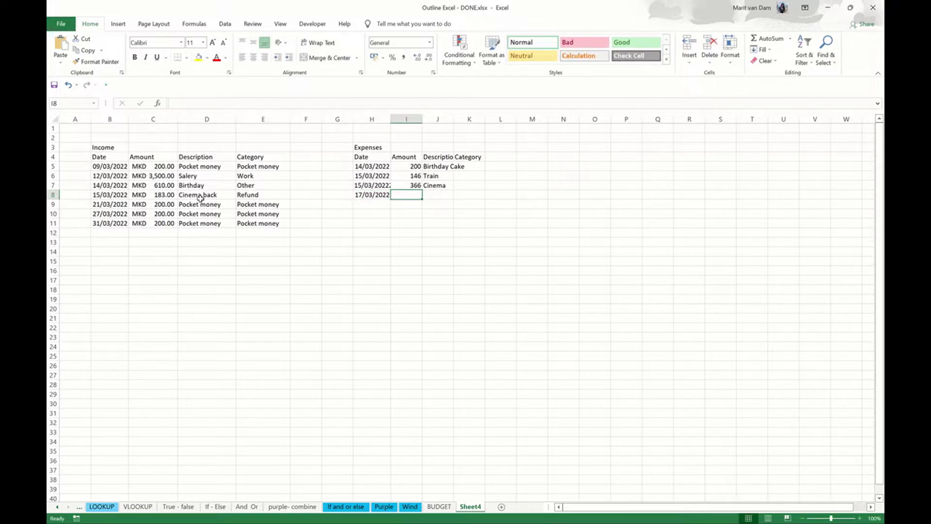
{"action": "type", "text": "500"}
{"action": "key", "text": "Tab"}
{"action": "type", "text": "Zito"}
{"action": "key", "text": "Return"}
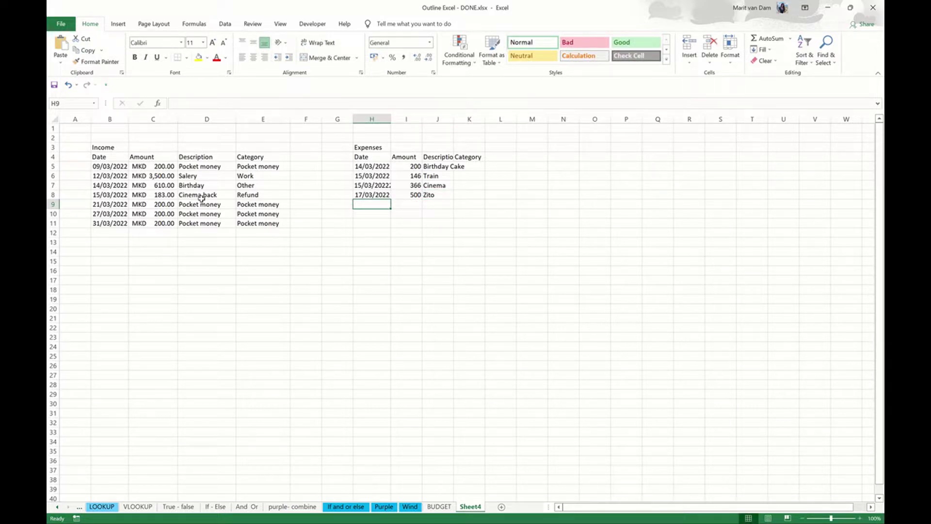
Step: Add the fifth expense: 18/03/2022, 100, Key copy
{"action": "type", "text": "18/03/2022"}
{"action": "key", "text": "Tab"}
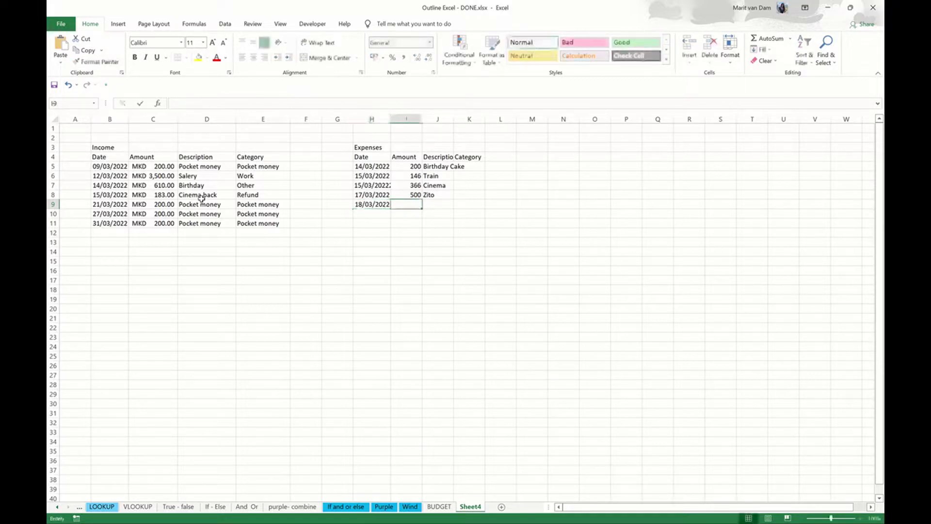
{"action": "type", "text": "100"}
{"action": "key", "text": "Tab"}
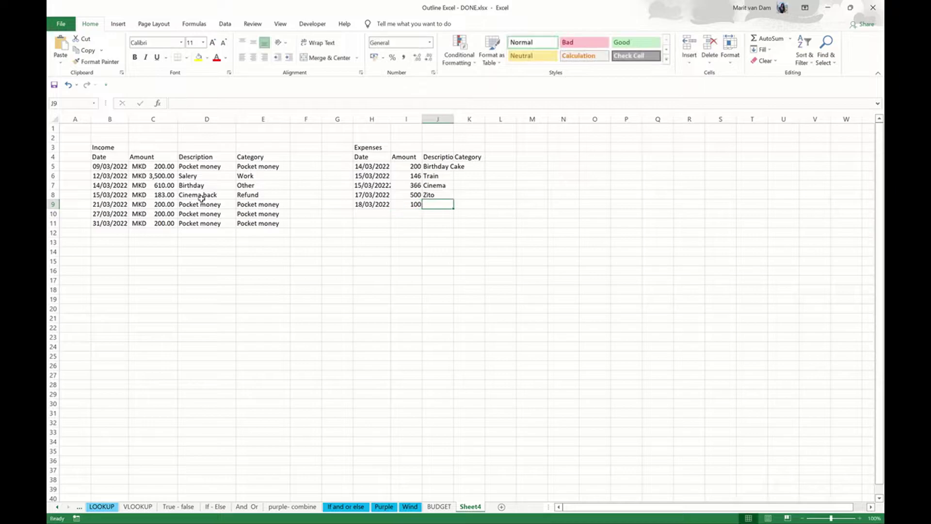
{"action": "type", "text": "Key repai"}
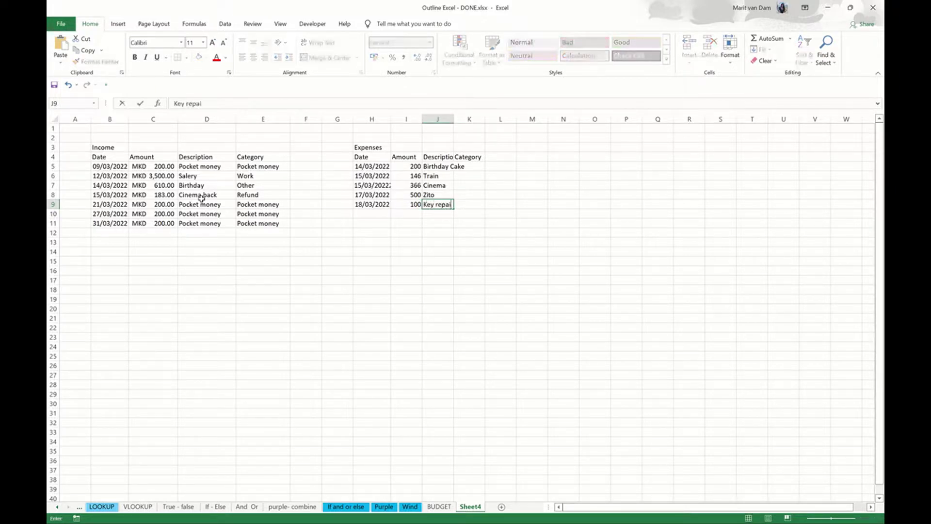
{"action": "key", "text": "BackSpace"}
{"action": "key", "text": "BackSpace"}
{"action": "key", "text": "BackSpace"}
{"action": "type", "text": "cep"}
{"action": "key", "text": "Return"}
{"action": "key", "text": "Left"}
{"action": "key", "text": "Left"}
{"action": "key", "text": "Left"}
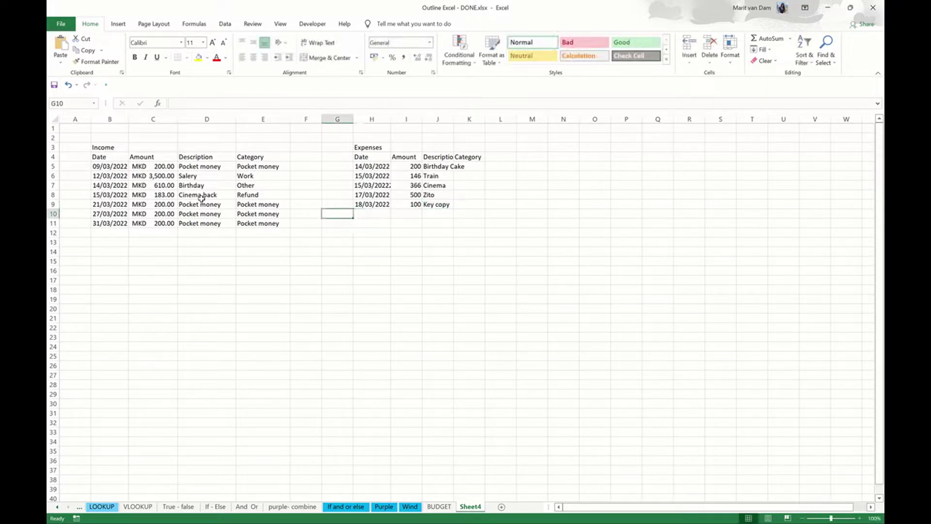
{"action": "key", "text": "Right"}
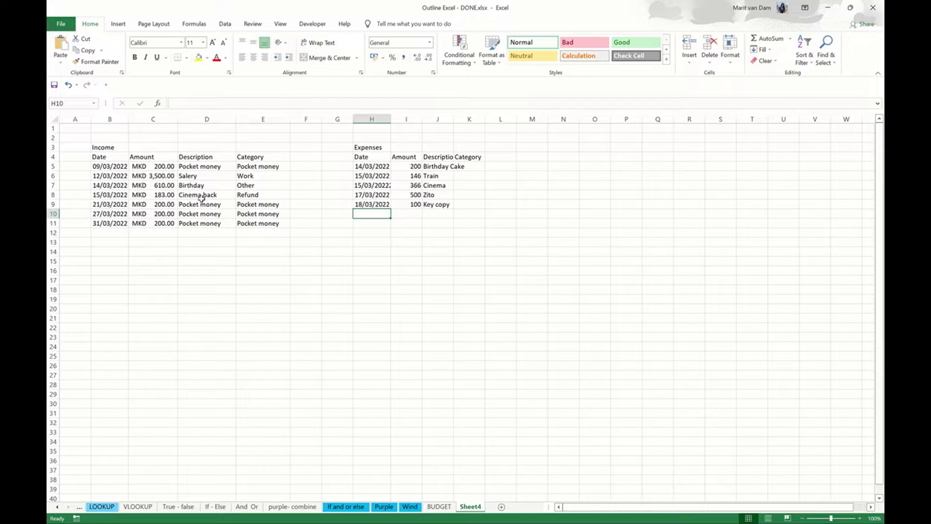
Step: Fill row 10 with 29/03/2022, amount 183 (corrected from 366), and Cinema
{"action": "type", "text": "29/"}
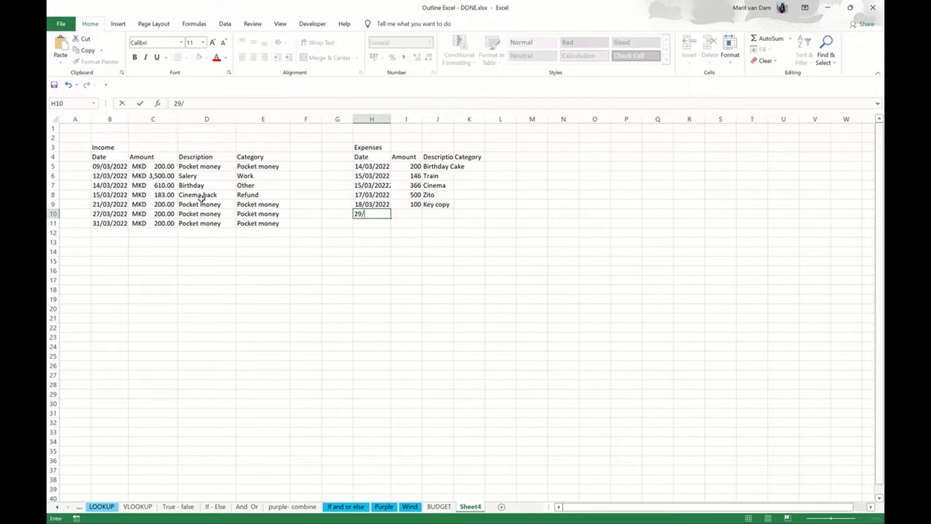
{"action": "type", "text": "03/2022"}
{"action": "key", "text": "Tab"}
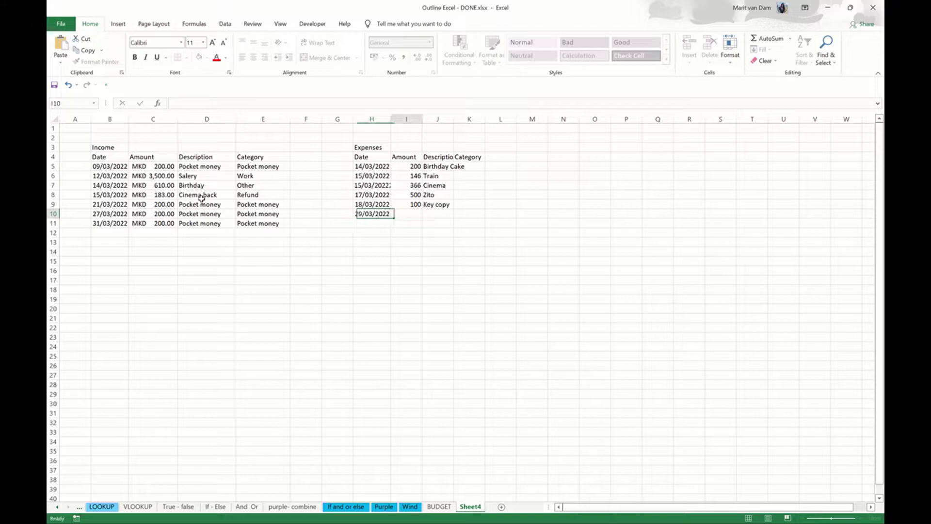
{"action": "type", "text": "366"}
{"action": "key", "text": "Tab"}
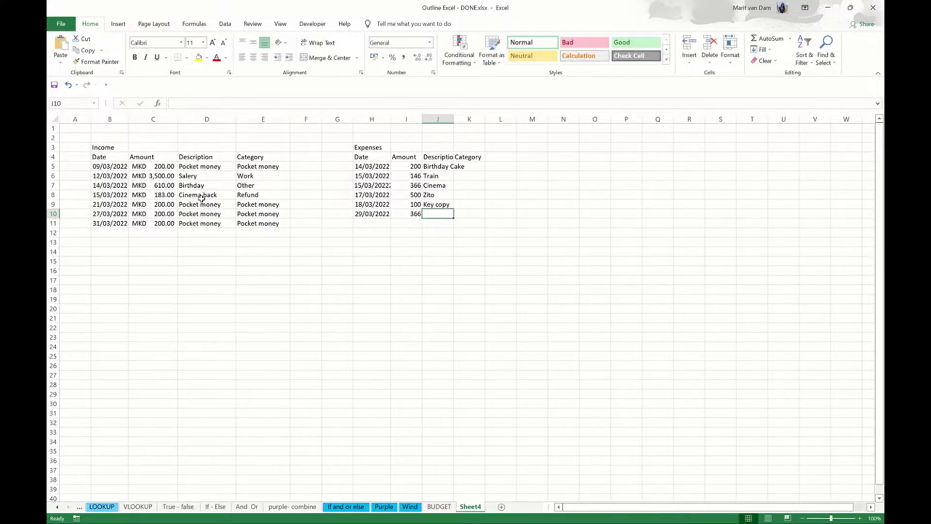
{"action": "key", "text": "shift+Tab"}
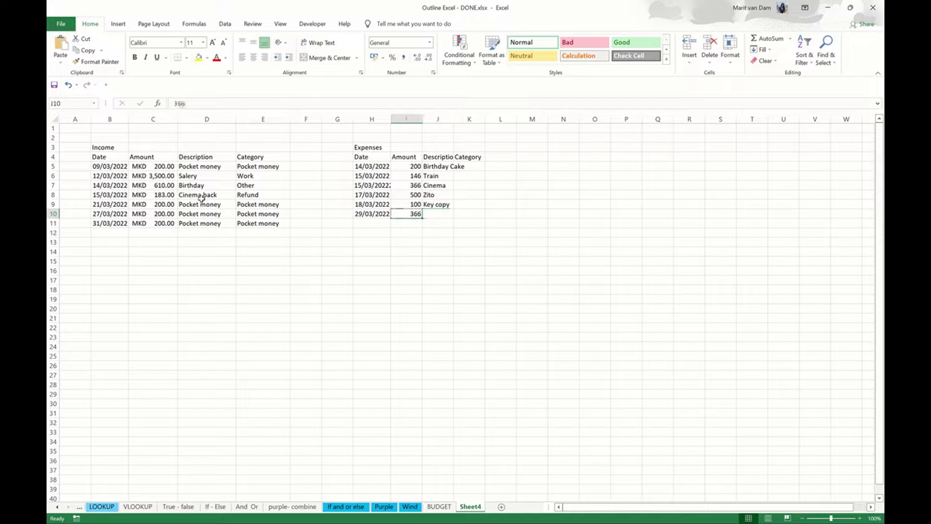
{"action": "type", "text": "183"}
{"action": "key", "text": "Tab"}
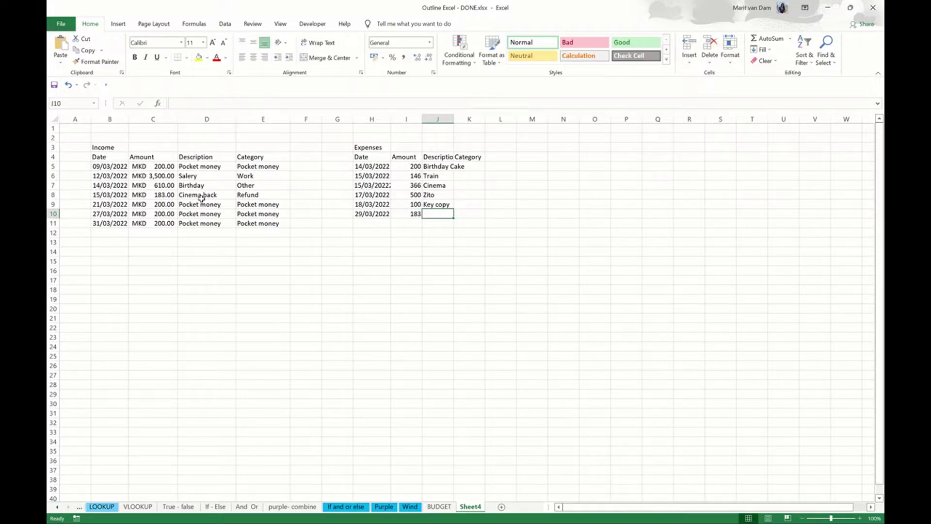
{"action": "type", "text": "C"}
{"action": "key", "text": "Tab"}
{"action": "key", "text": "Up"}
{"action": "key", "text": "Up"}
{"action": "key", "text": "Up"}
{"action": "key", "text": "Up"}
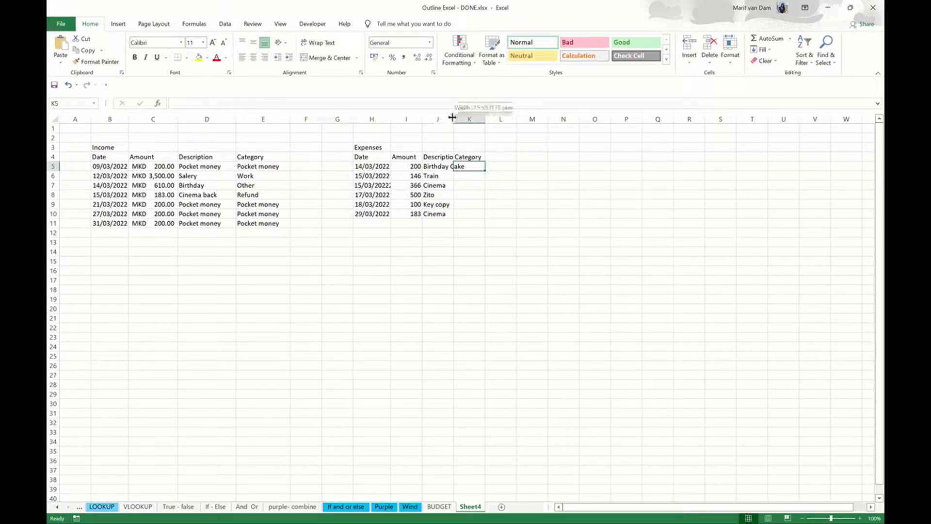
Step: Widen column J and give K5 a list rule: Food, Travel, Activities, Personal, Other
{"action": "left_click_drag", "start_coordinate": [453, 119], "coordinate": [465, 118]}
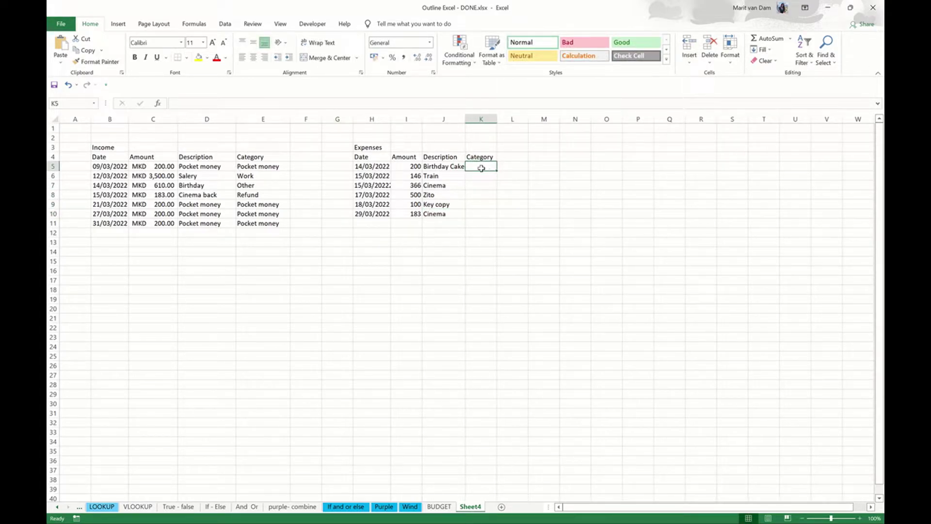
{"action": "left_click", "coordinate": [225, 24]}
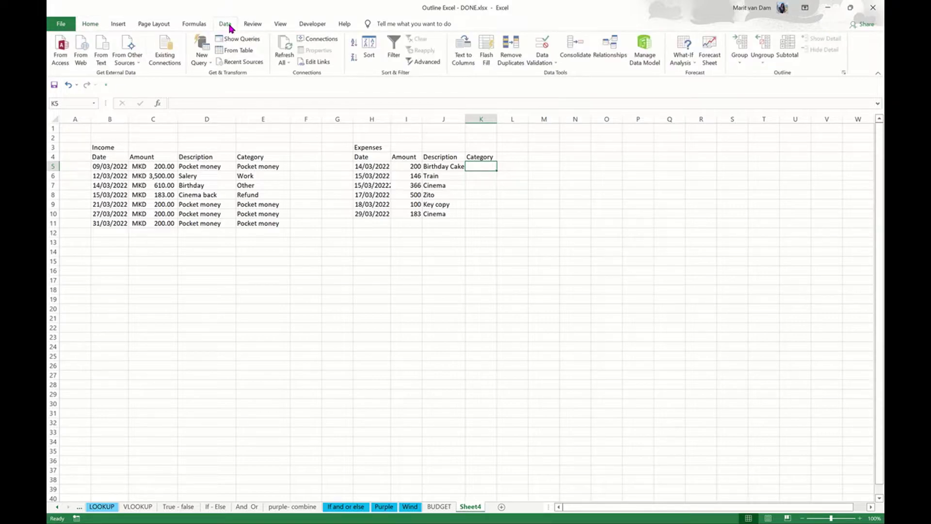
{"action": "left_click", "coordinate": [552, 65]}
{"action": "left_click", "coordinate": [566, 77]}
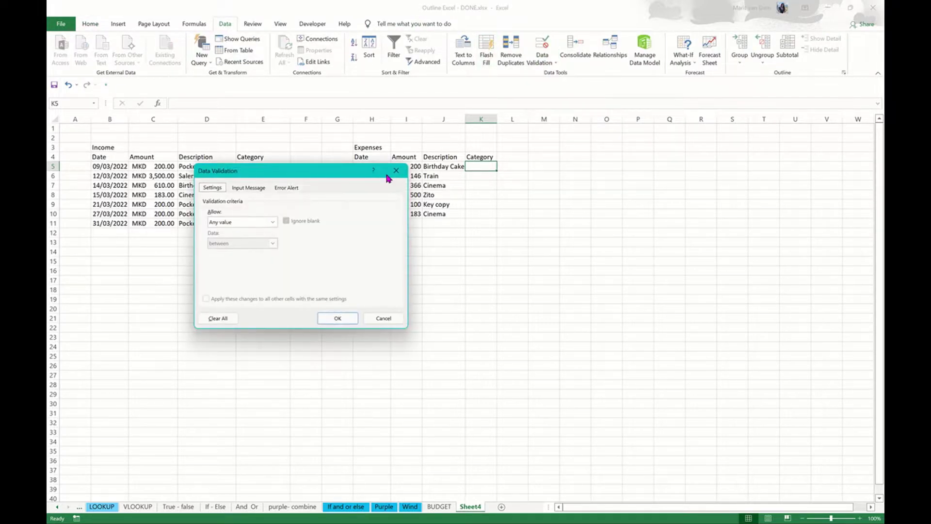
{"action": "left_click", "coordinate": [247, 222]}
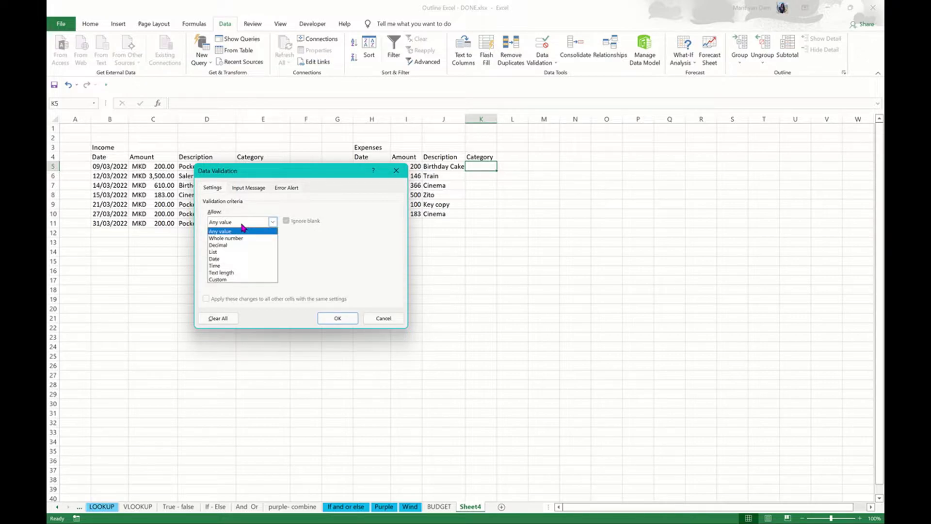
{"action": "left_click", "coordinate": [234, 252]}
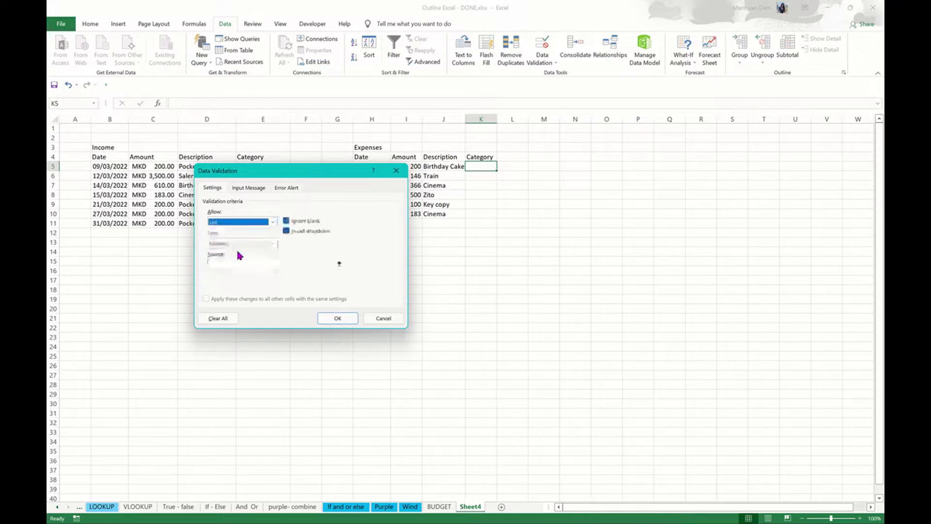
{"action": "left_click", "coordinate": [242, 264]}
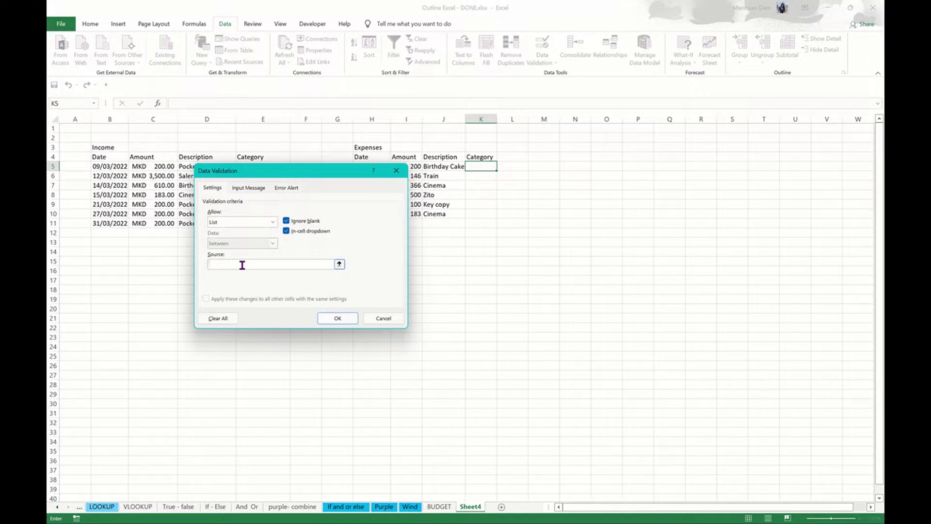
{"action": "type", "text": "F"}
{"action": "left_click", "coordinate": [344, 316]}
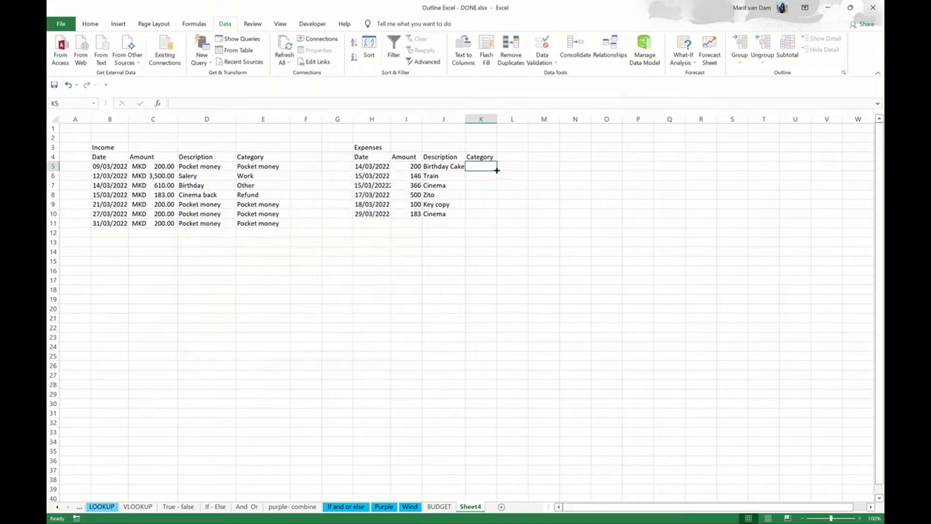
Step: Copy the category dropdown down to K11 and set Food, Travel, Activities for the first three expenses
{"action": "left_click_drag", "start_coordinate": [497, 170], "coordinate": [486, 222]}
{"action": "left_click", "coordinate": [487, 165]}
{"action": "left_click", "coordinate": [502, 168]}
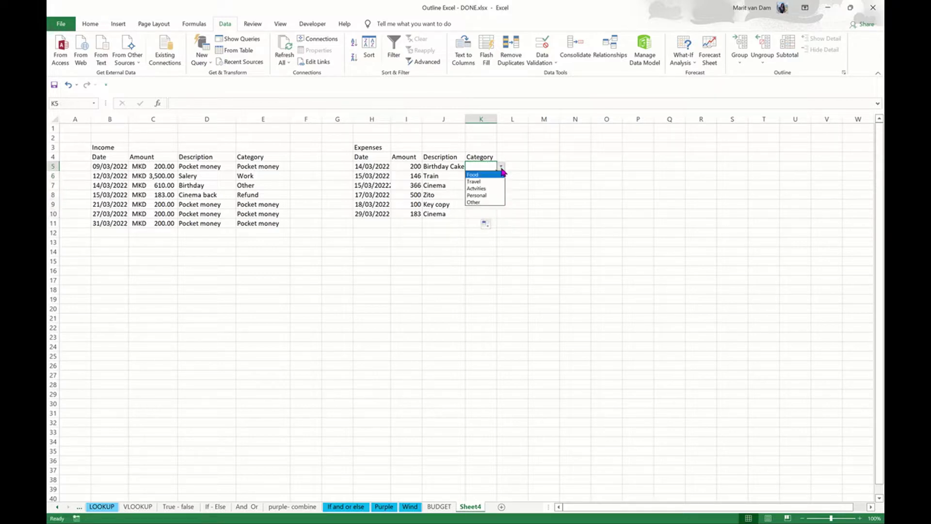
{"action": "left_click", "coordinate": [498, 174]}
{"action": "key", "text": "Return"}
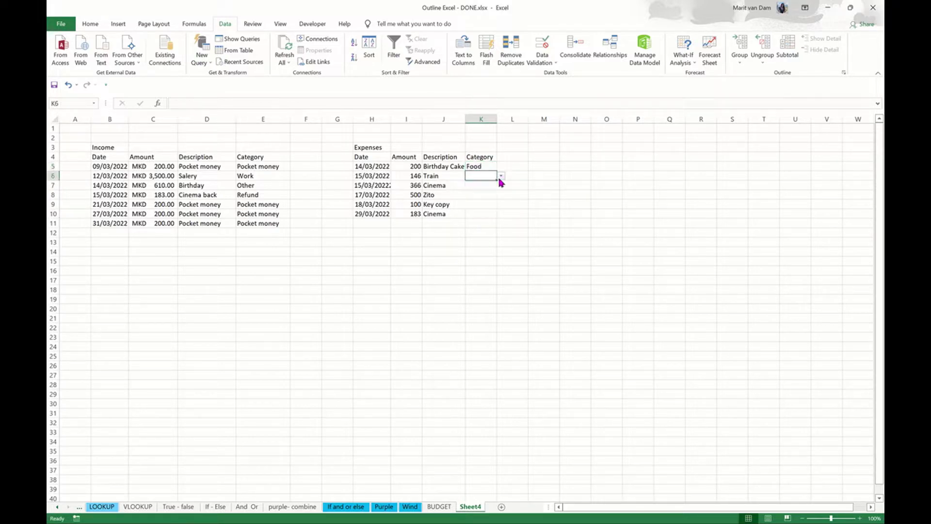
{"action": "left_click", "coordinate": [501, 177]}
{"action": "left_click", "coordinate": [502, 191]}
{"action": "key", "text": "Return"}
{"action": "left_click", "coordinate": [501, 185]}
{"action": "left_click", "coordinate": [490, 207]}
{"action": "key", "text": "Return"}
Step: Set Food, Other and Activities for the remaining expenses, then glance at the BUDGET sheet
{"action": "left_click", "coordinate": [501, 194]}
{"action": "left_click", "coordinate": [495, 203]}
{"action": "key", "text": "Return"}
{"action": "left_click", "coordinate": [500, 204]}
{"action": "left_click", "coordinate": [490, 238]}
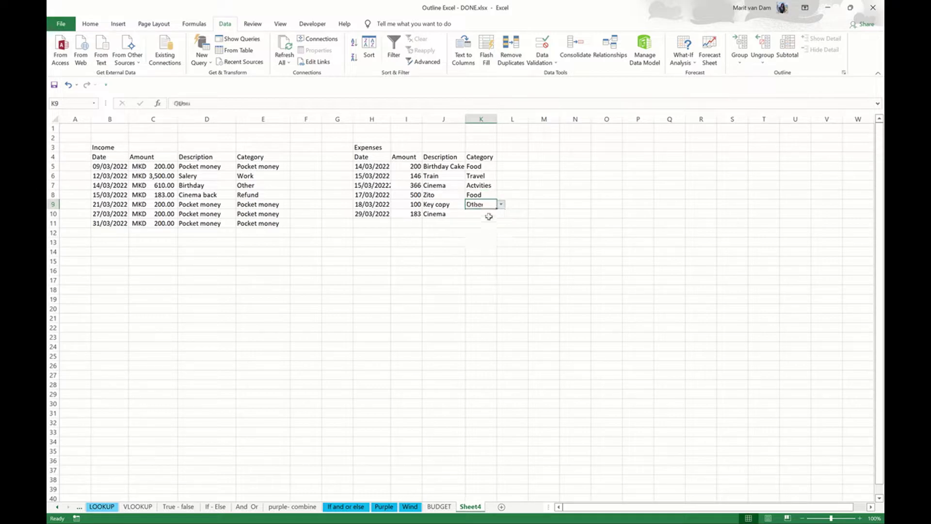
{"action": "key", "text": "Return"}
{"action": "left_click", "coordinate": [501, 213]}
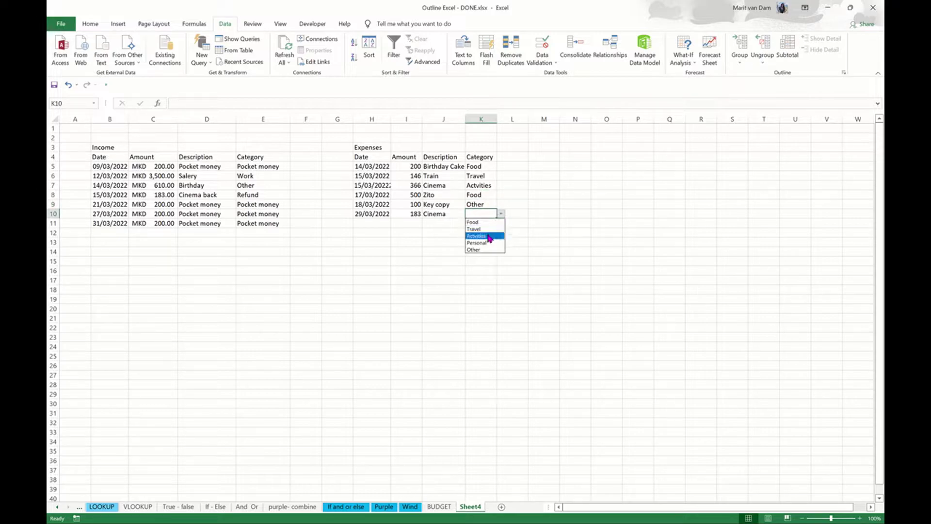
{"action": "left_click", "coordinate": [490, 236]}
{"action": "left_click", "coordinate": [405, 242]}
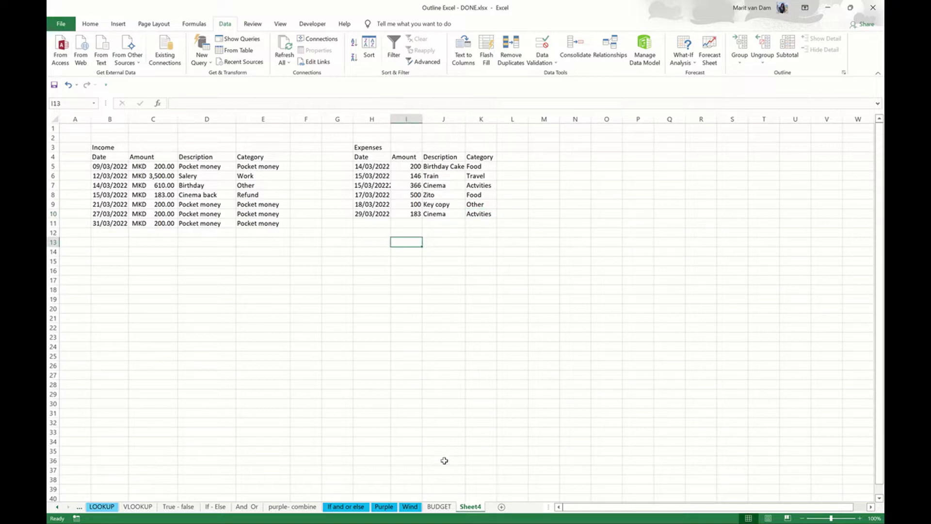
{"action": "left_click", "coordinate": [439, 506]}
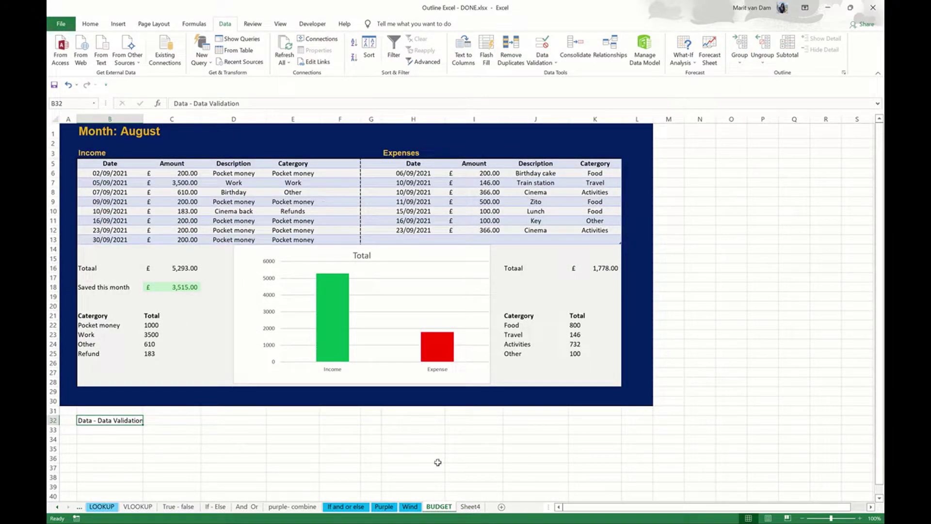
{"action": "left_click", "coordinate": [469, 506]}
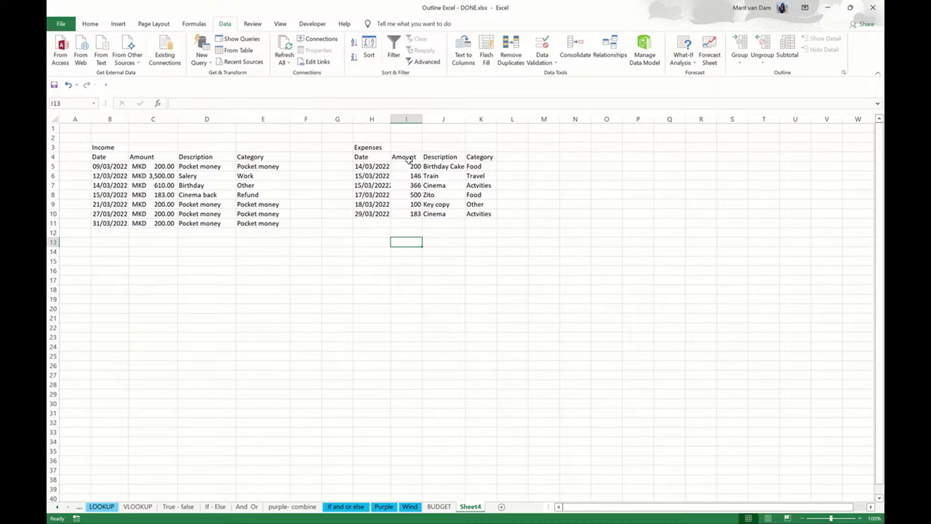
Step: Apply the MKD accounting format to expense amounts I5:I10
{"action": "left_click_drag", "start_coordinate": [408, 167], "coordinate": [409, 214]}
{"action": "left_click", "coordinate": [90, 24]}
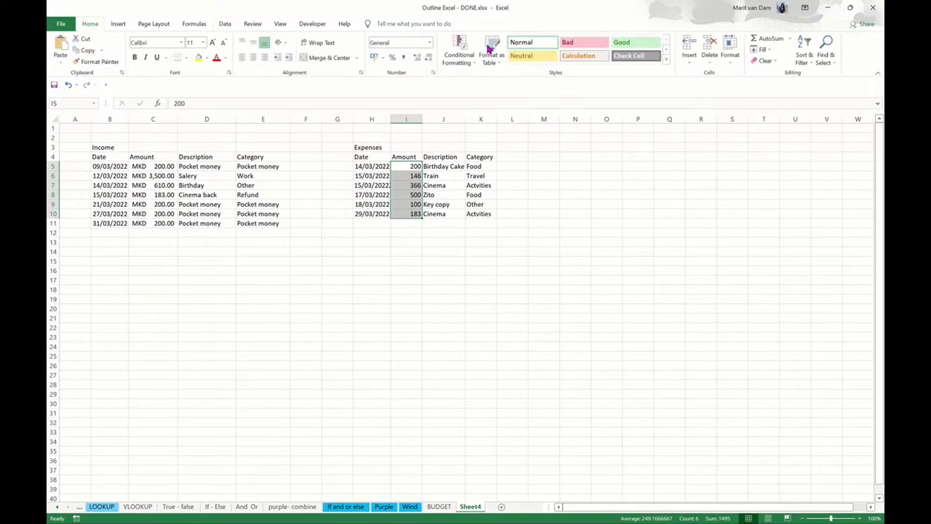
{"action": "left_click", "coordinate": [383, 57]}
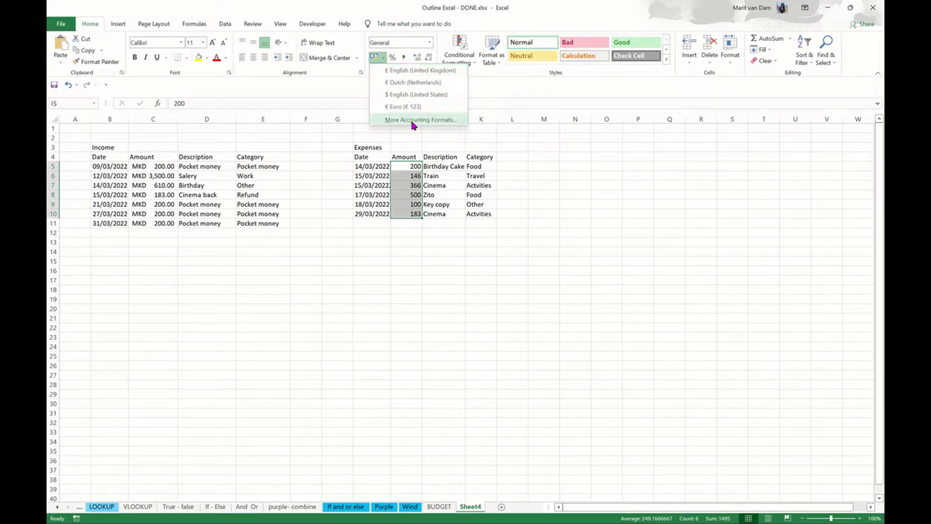
{"action": "left_click", "coordinate": [413, 121]}
{"action": "left_click", "coordinate": [341, 202]}
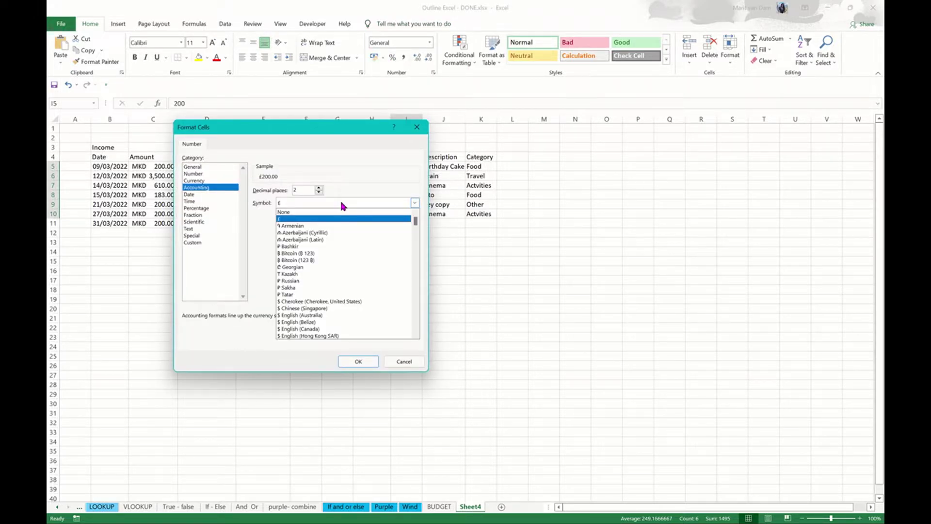
{"action": "type", "text": "MKD"}
{"action": "key", "text": "Return"}
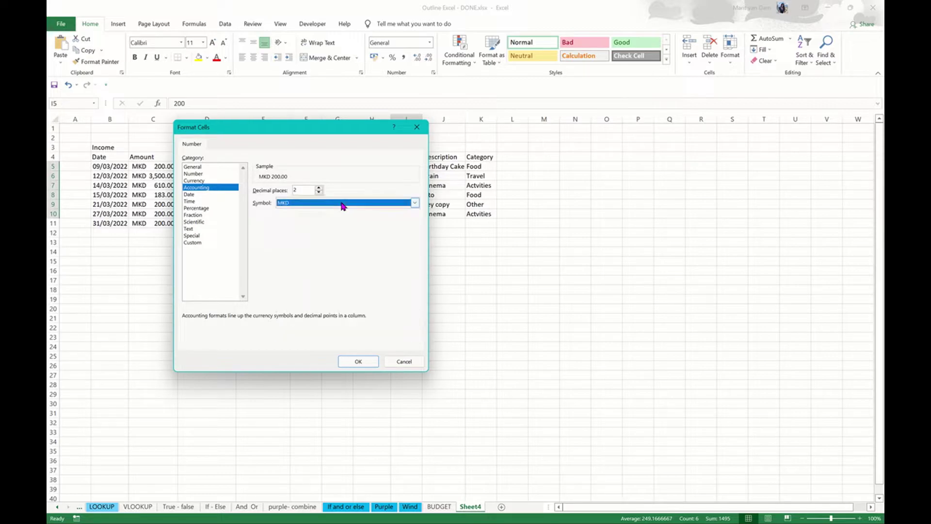
{"action": "left_click", "coordinate": [358, 361]}
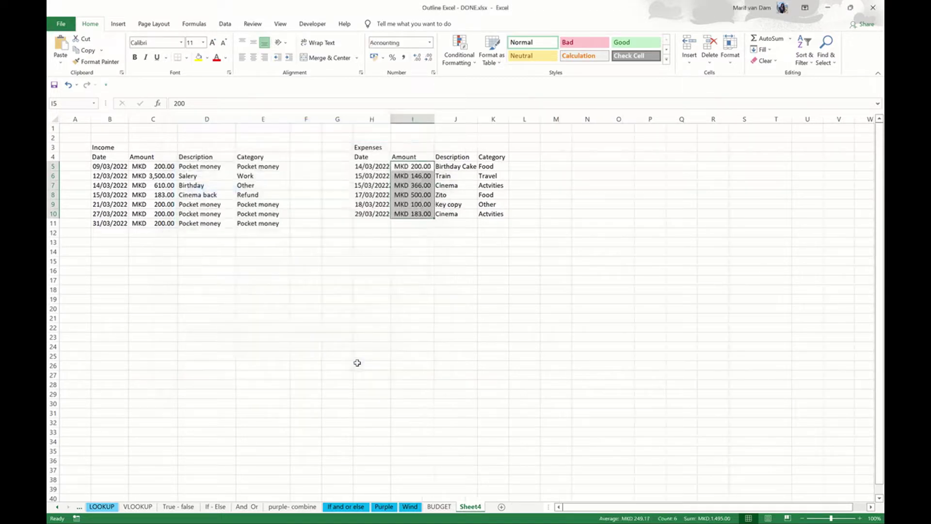
{"action": "left_click", "coordinate": [410, 289]}
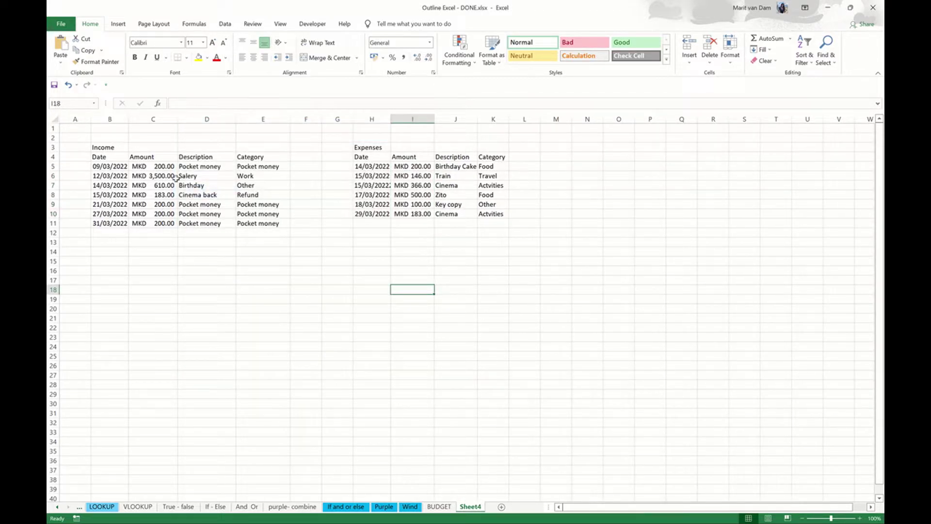
Step: Format the Income range as a blue table with headers
{"action": "left_click_drag", "start_coordinate": [102, 158], "coordinate": [262, 224]}
{"action": "left_click", "coordinate": [499, 62]}
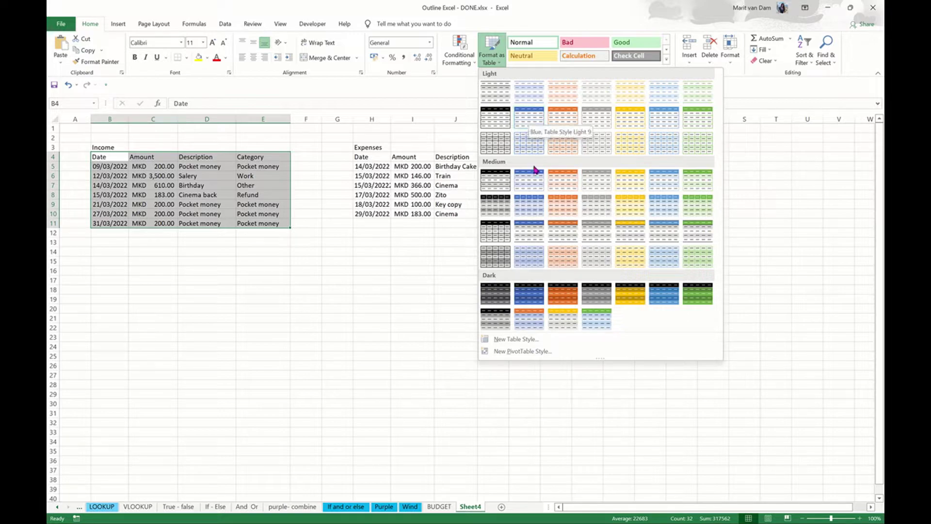
{"action": "left_click", "coordinate": [527, 180]}
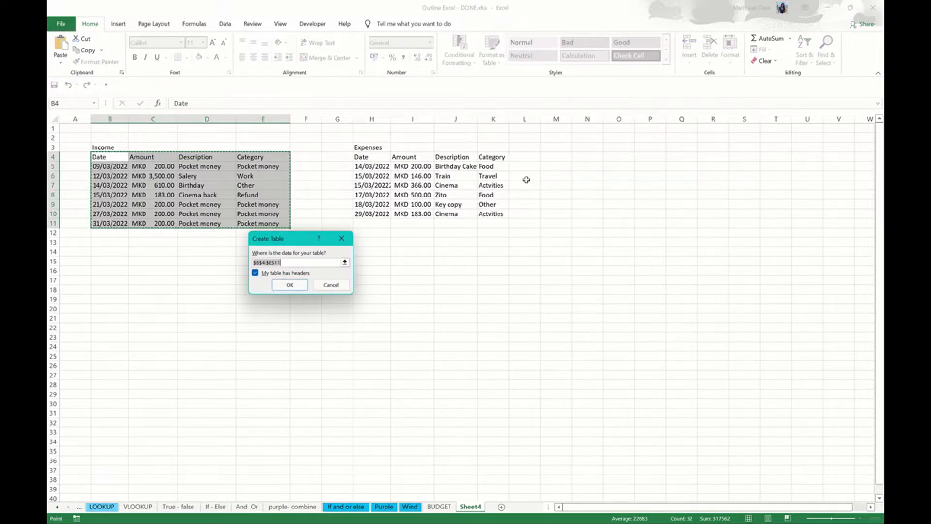
{"action": "left_click", "coordinate": [296, 285]}
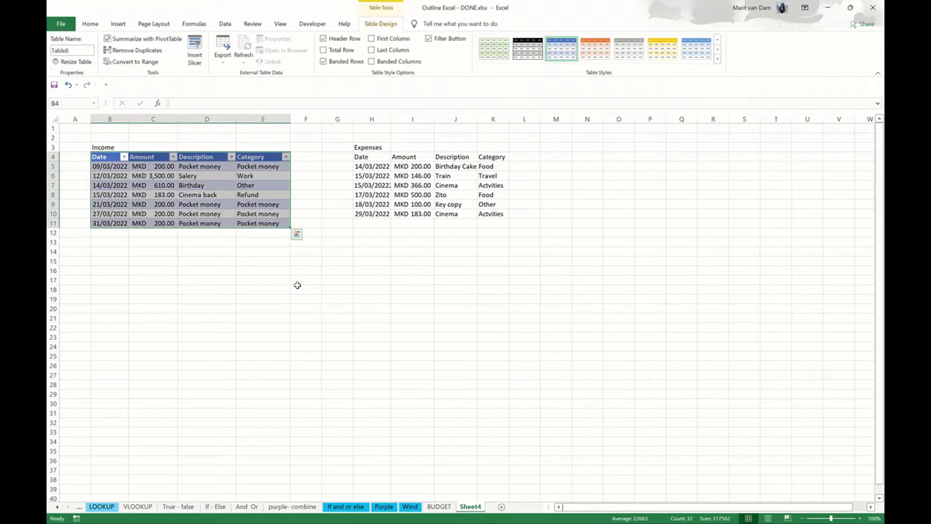
{"action": "left_click", "coordinate": [395, 251]}
Step: Format Expenses range H4:K11 as a blue table with headers, then check the BUDGET sheet
{"action": "left_click", "coordinate": [360, 157]}
{"action": "left_click_drag", "start_coordinate": [360, 157], "coordinate": [502, 220]}
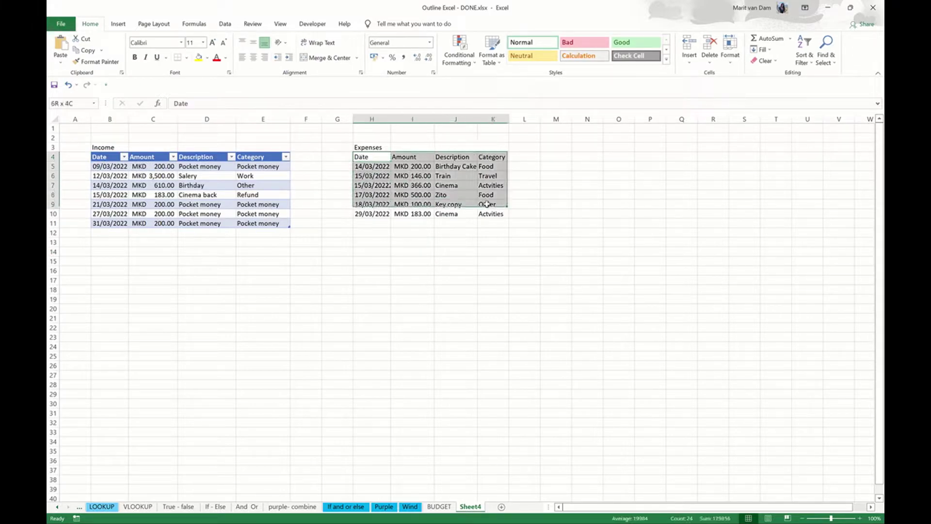
{"action": "left_click", "coordinate": [491, 51]}
{"action": "left_click", "coordinate": [539, 187]}
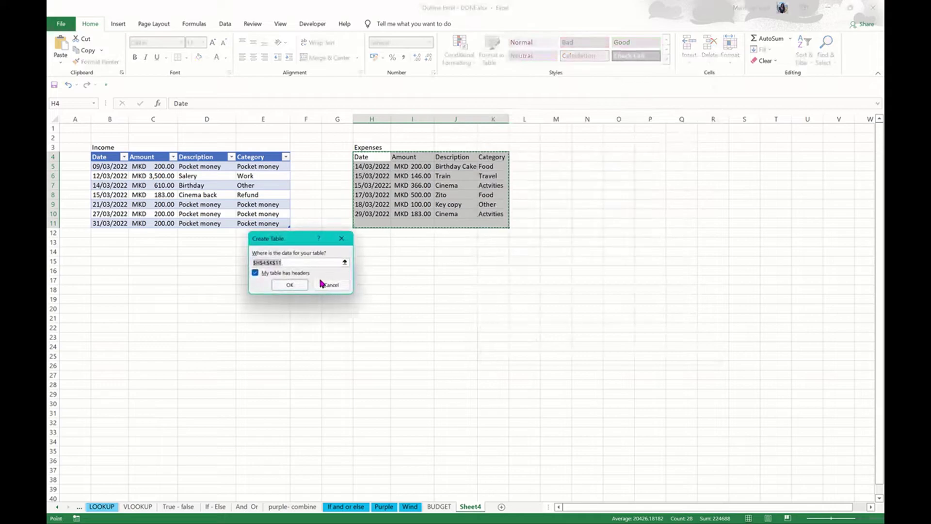
{"action": "left_click", "coordinate": [296, 283]}
{"action": "left_click", "coordinate": [437, 271]}
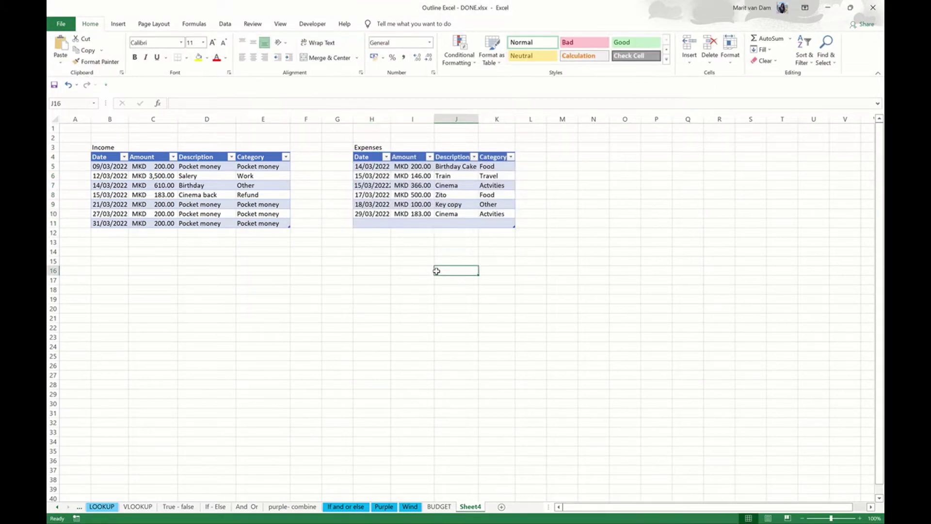
{"action": "left_click", "coordinate": [435, 498]}
{"action": "left_click", "coordinate": [440, 507]}
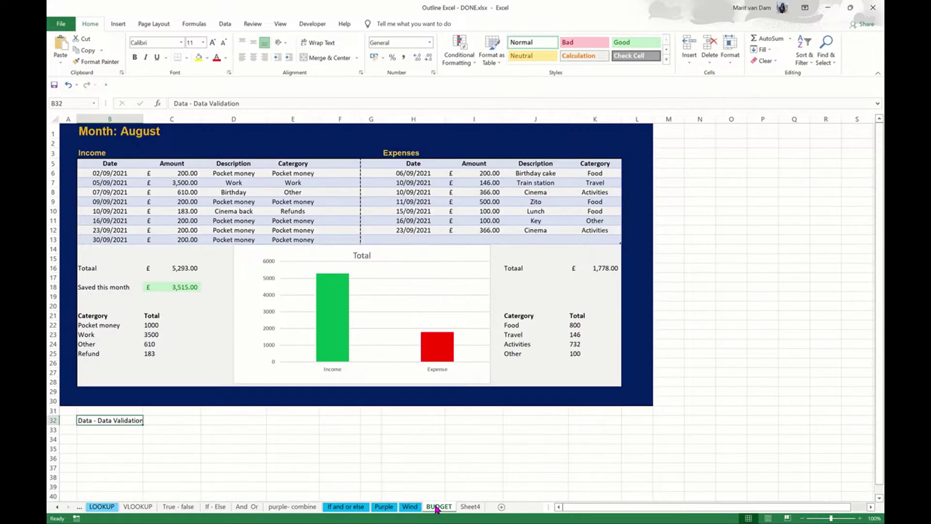
Step: Widen columns B and H and center the text in both the Income and Expenses tables
{"action": "left_click", "coordinate": [469, 507]}
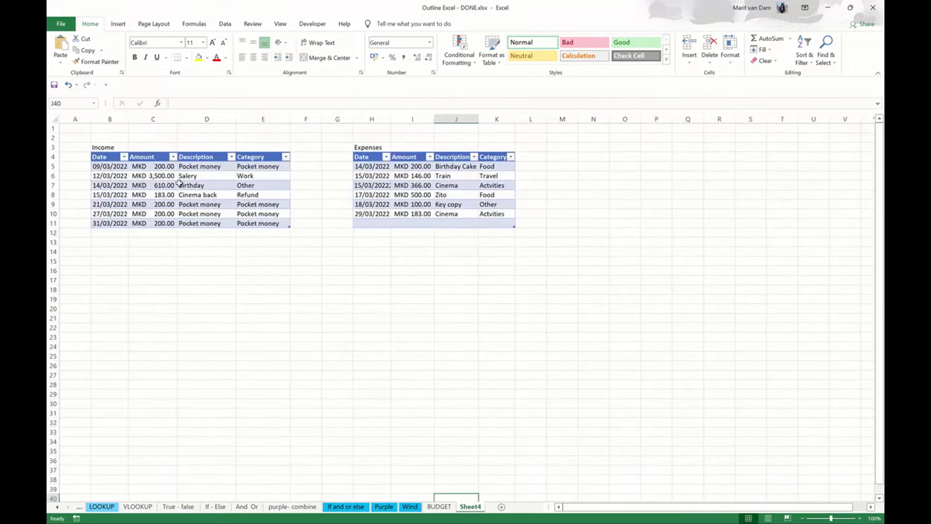
{"action": "left_click_drag", "start_coordinate": [126, 119], "coordinate": [324, 120]}
{"action": "left_click_drag", "start_coordinate": [426, 119], "coordinate": [590, 121]}
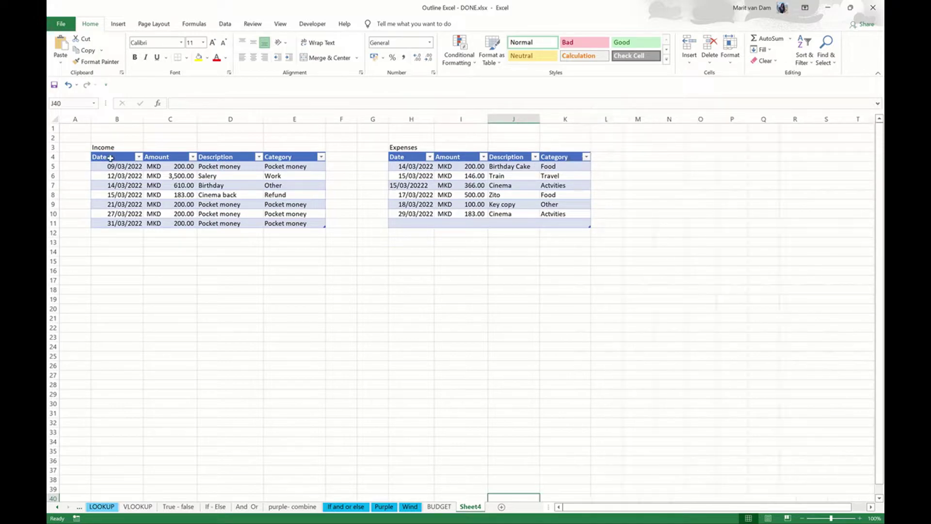
{"action": "mouse_move", "coordinate": [111, 158]}
{"action": "left_mouse_down"}
{"action": "mouse_move", "coordinate": [273, 207]}
{"action": "mouse_move", "coordinate": [291, 224]}
{"action": "left_mouse_up"}
{"action": "left_click", "coordinate": [254, 58]}
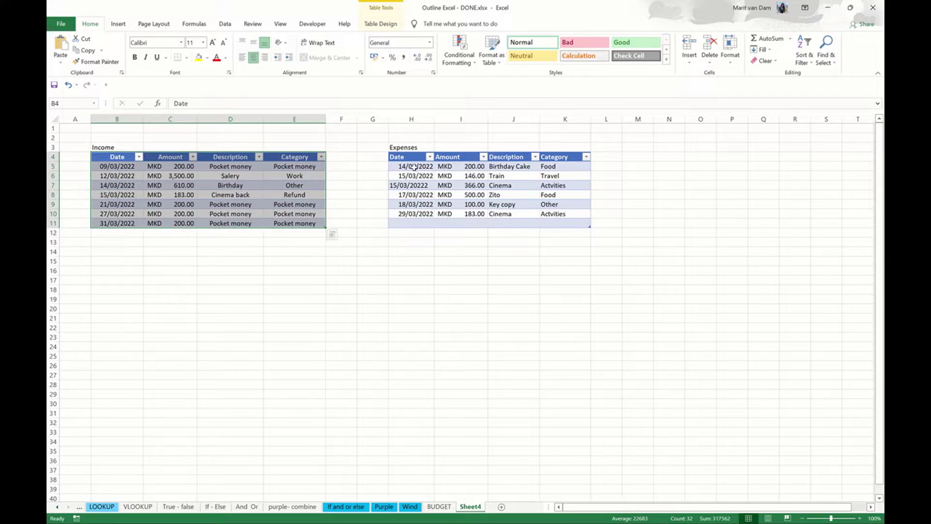
{"action": "left_click_drag", "start_coordinate": [410, 157], "coordinate": [586, 224]}
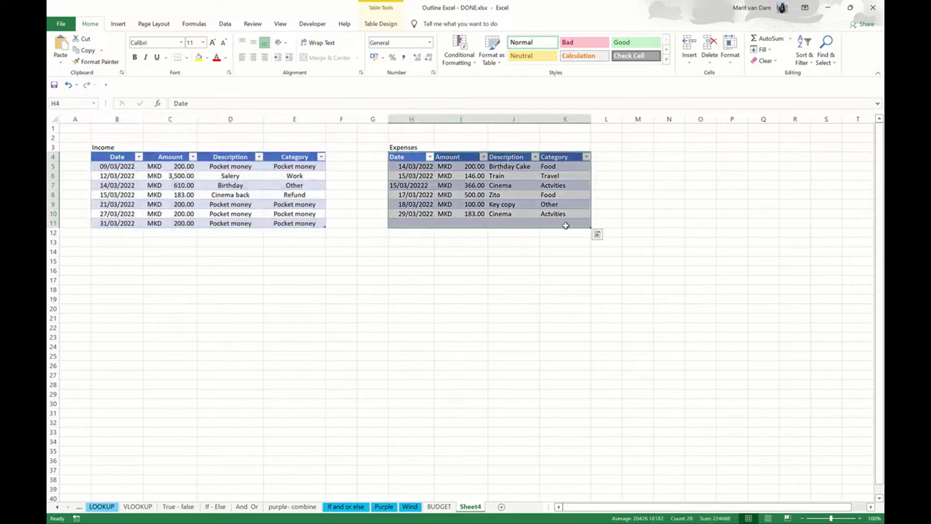
{"action": "left_click", "coordinate": [253, 58]}
{"action": "left_click", "coordinate": [292, 264]}
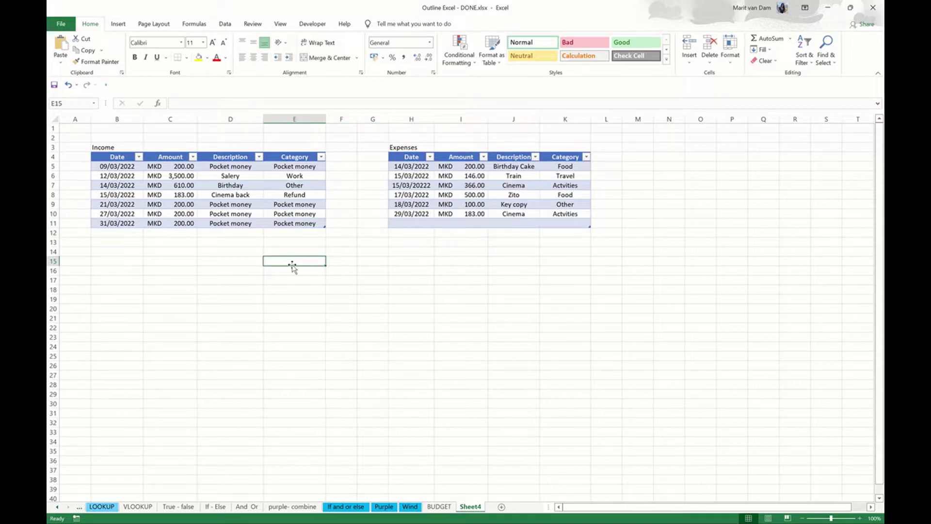
Step: Try alignment and indent changes on amount cell C5, returning it to normal indent
{"action": "left_click", "coordinate": [164, 167]}
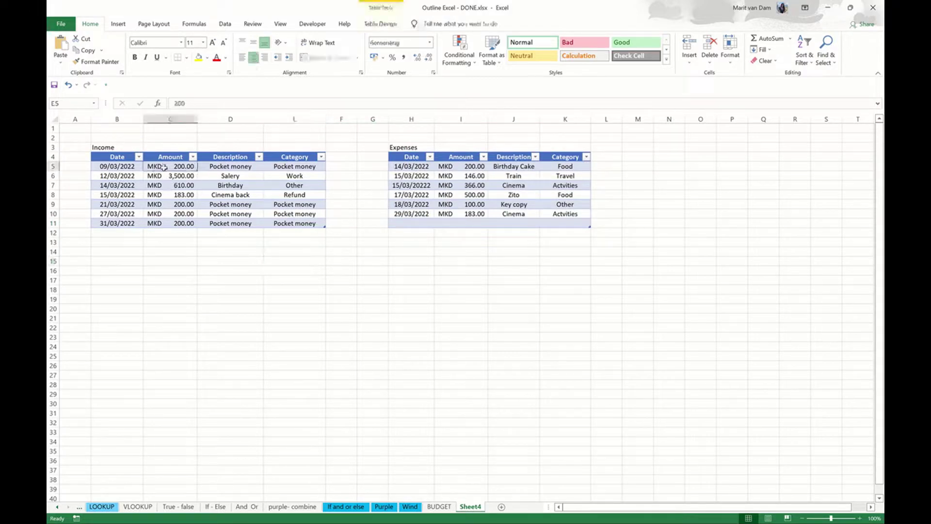
{"action": "left_click", "coordinate": [257, 61]}
{"action": "left_click", "coordinate": [288, 58]}
{"action": "left_click", "coordinate": [277, 57]}
{"action": "left_click", "coordinate": [278, 57]}
Step: Add an income Total row: label B13 'Total' and sum the Amount column in C13
{"action": "left_click", "coordinate": [446, 507]}
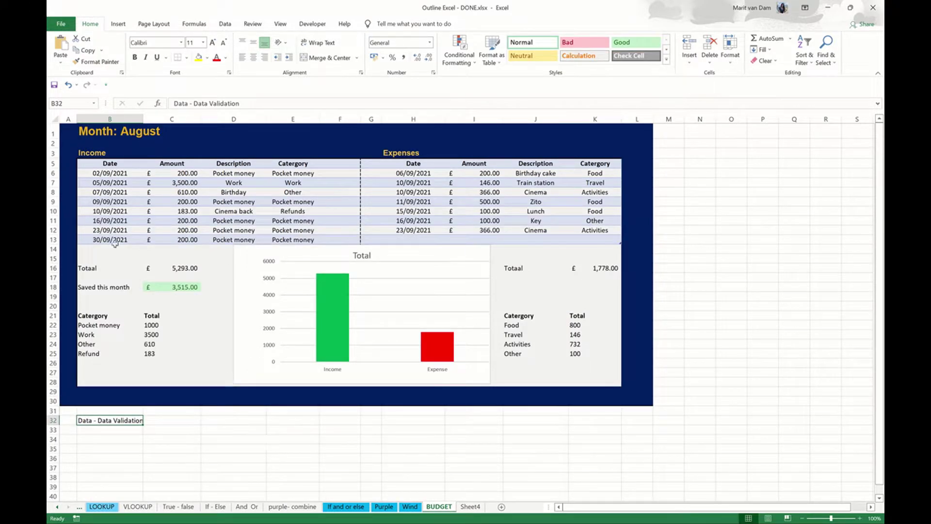
{"action": "left_click", "coordinate": [470, 507]}
{"action": "left_click", "coordinate": [116, 249]}
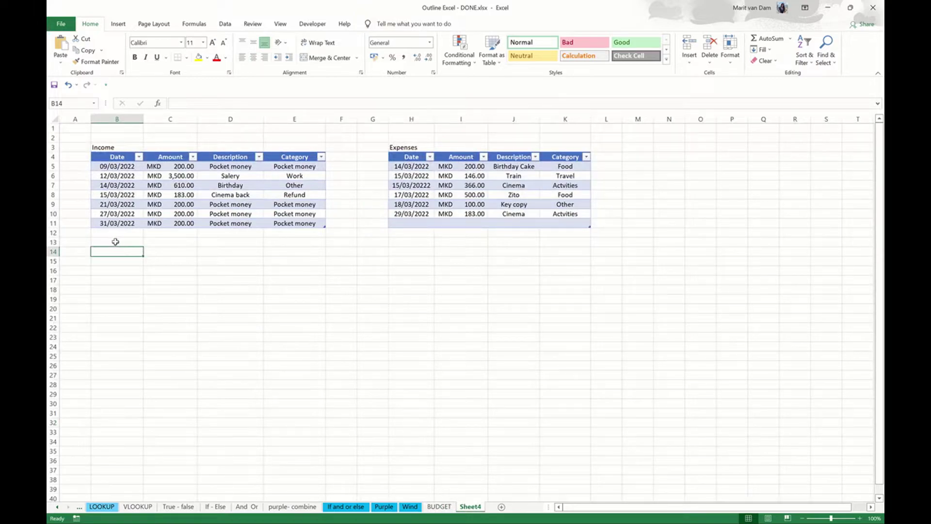
{"action": "left_click", "coordinate": [115, 242]}
{"action": "type", "text": "Total"}
{"action": "key", "text": "Tab"}
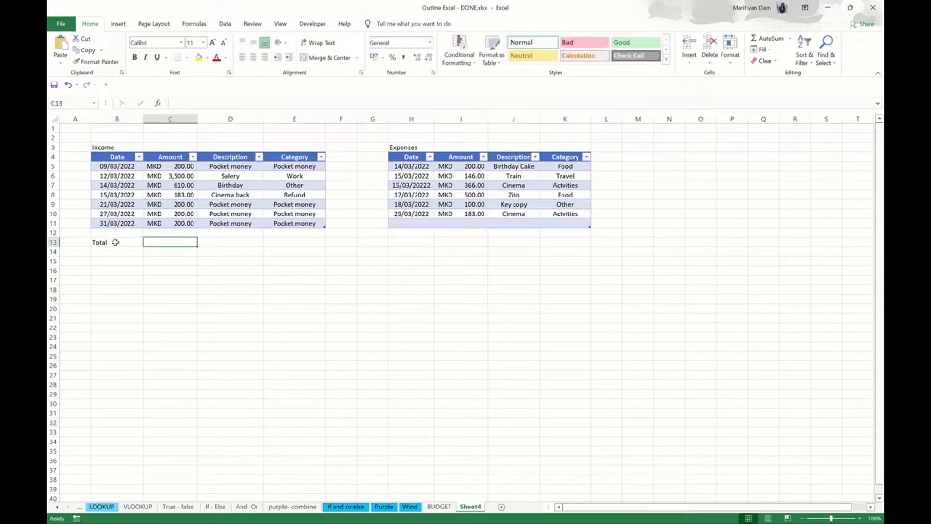
{"action": "type", "text": "=SUM("}
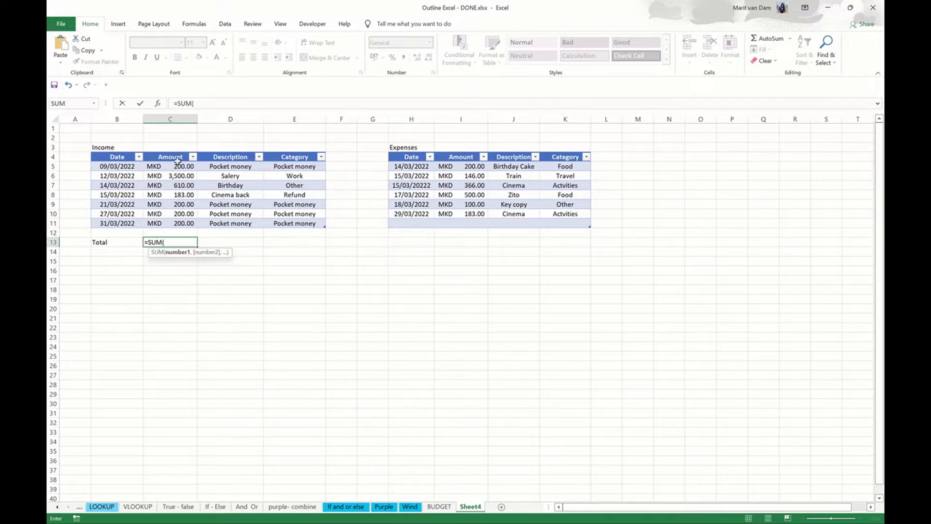
{"action": "left_click", "coordinate": [178, 166]}
{"action": "left_click_drag", "start_coordinate": [179, 165], "coordinate": [173, 225]}
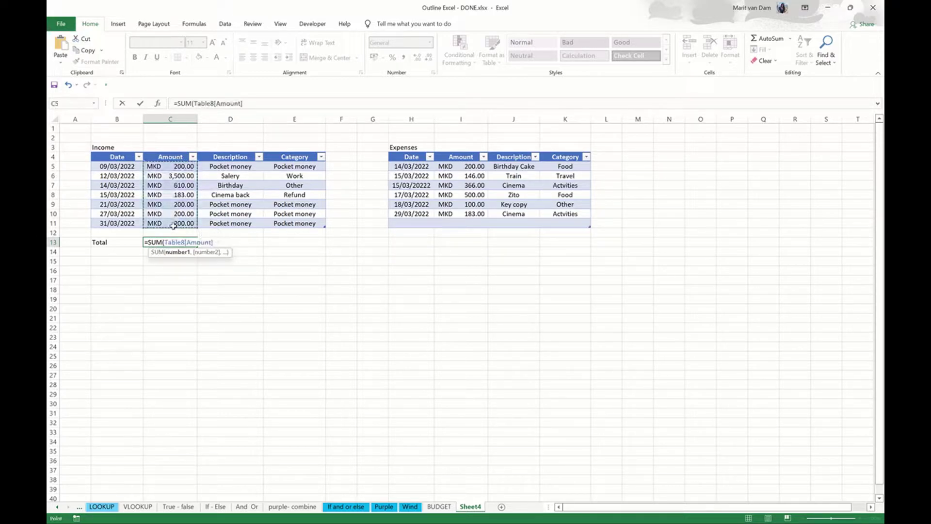
{"action": "key", "text": "Return"}
{"action": "key", "text": "Up"}
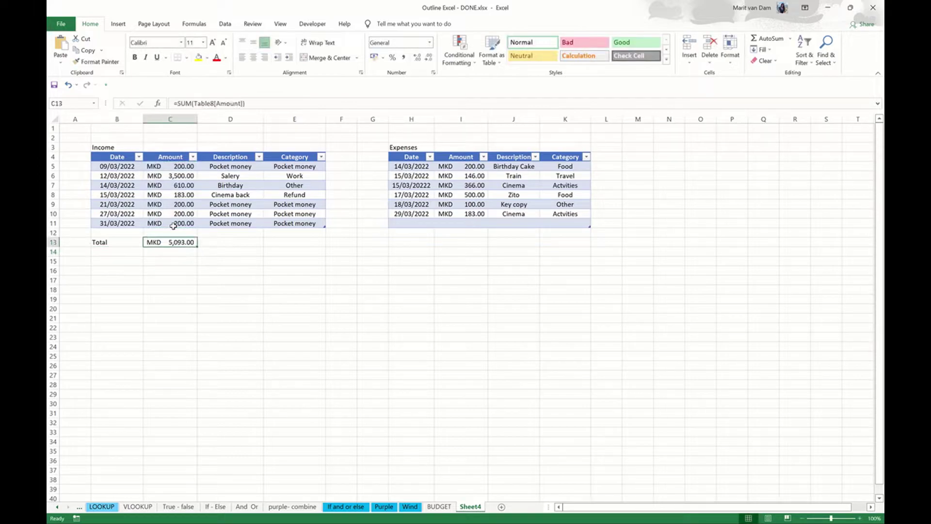
Step: Add an expenses Total row: label H13 'Total' and sum the Amount column in I13
{"action": "left_click", "coordinate": [420, 242]}
{"action": "type", "text": "T"}
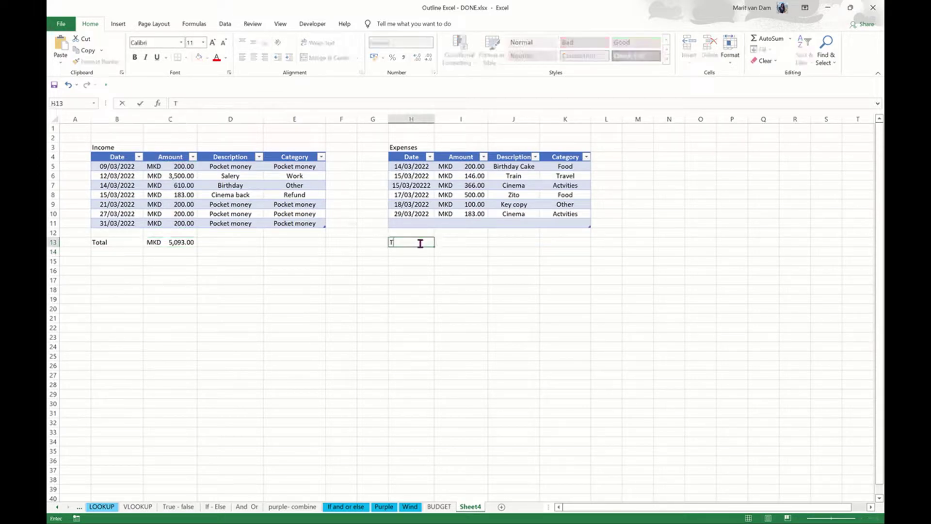
{"action": "type", "text": "otal"}
{"action": "key", "text": "Tab"}
{"action": "type", "text": "=SUm"}
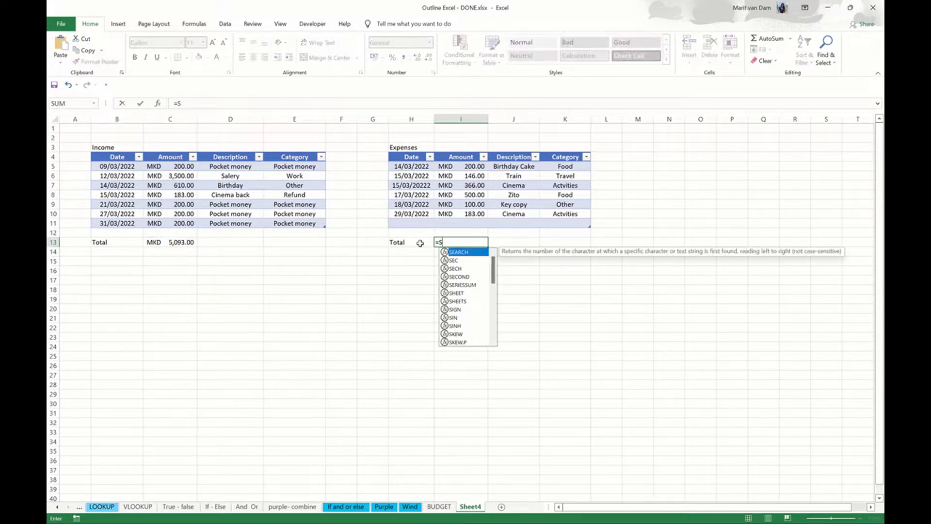
{"action": "key", "text": "Tab"}
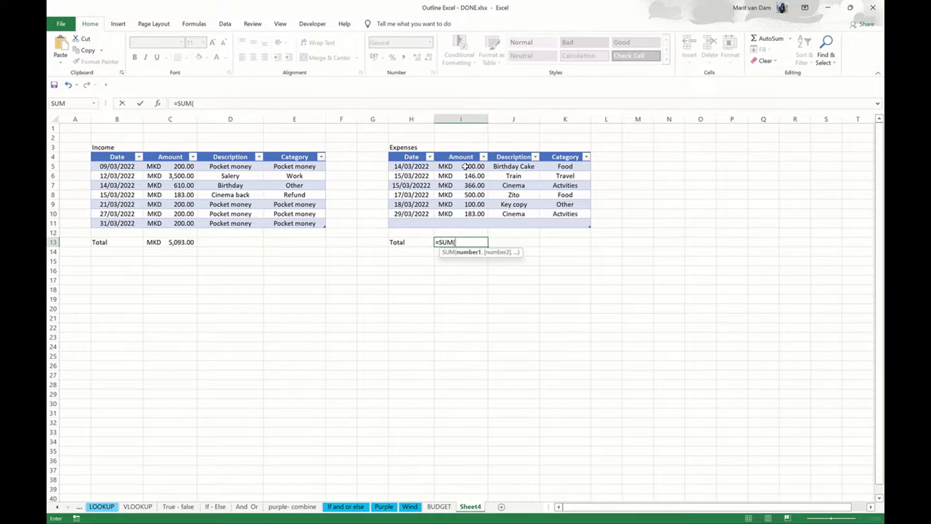
{"action": "left_click_drag", "start_coordinate": [465, 166], "coordinate": [465, 223]}
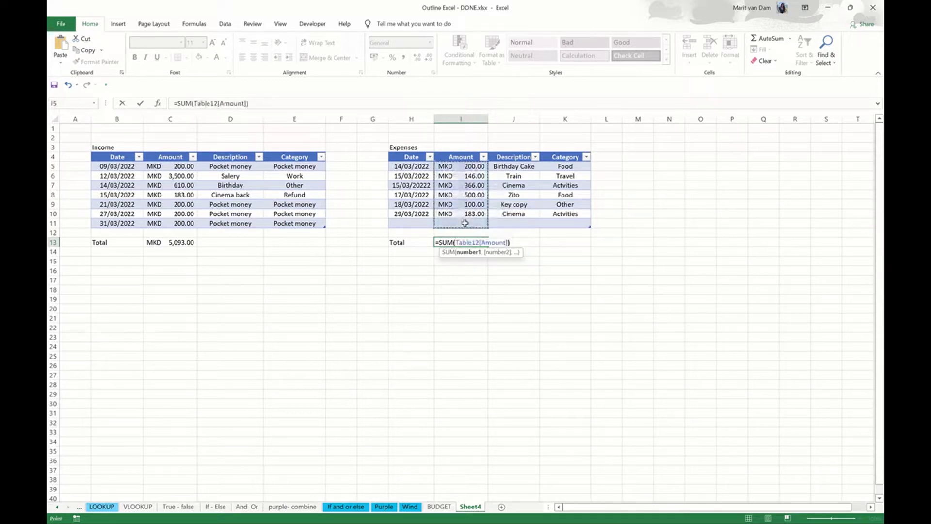
{"action": "key", "text": "Return"}
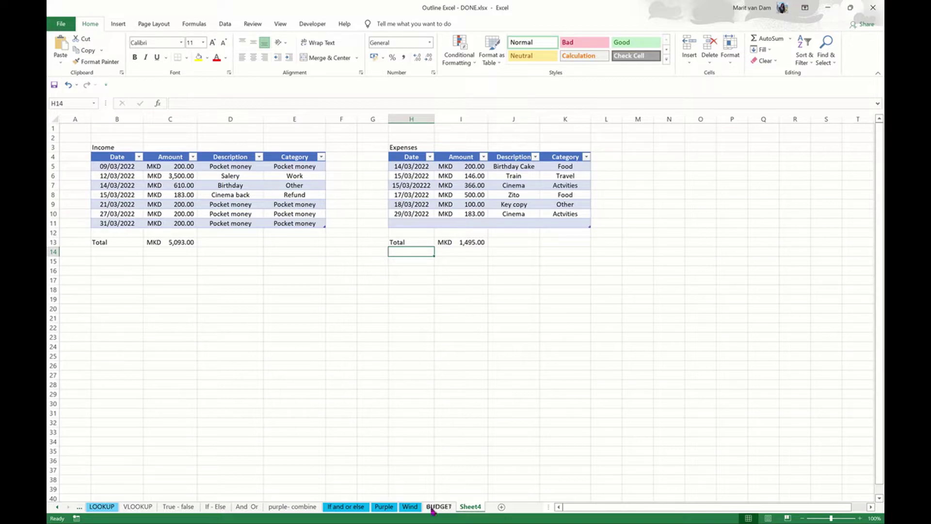
Step: After checking the BUDGET sheet, label B15 on Sheet4 'Saved this Month'
{"action": "left_click", "coordinate": [437, 506]}
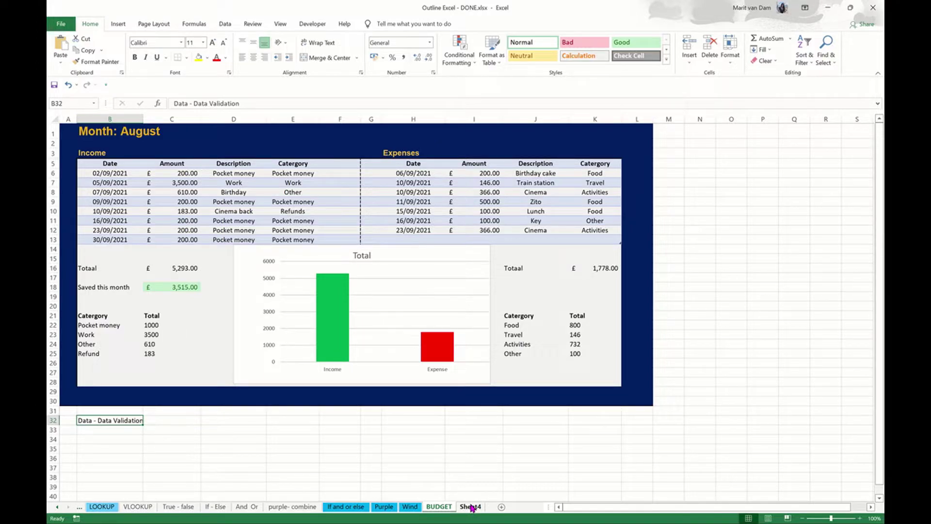
{"action": "left_click", "coordinate": [470, 507]}
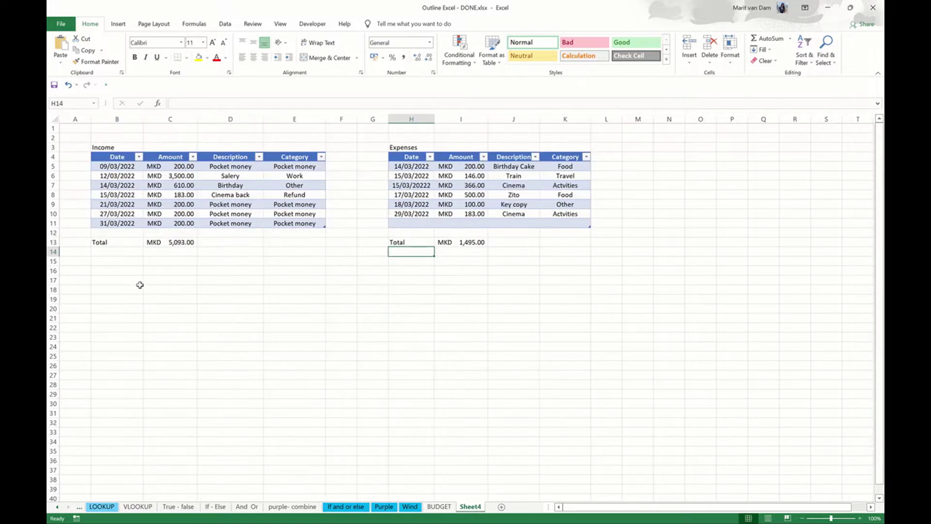
{"action": "left_click", "coordinate": [113, 269]}
{"action": "left_click", "coordinate": [114, 261]}
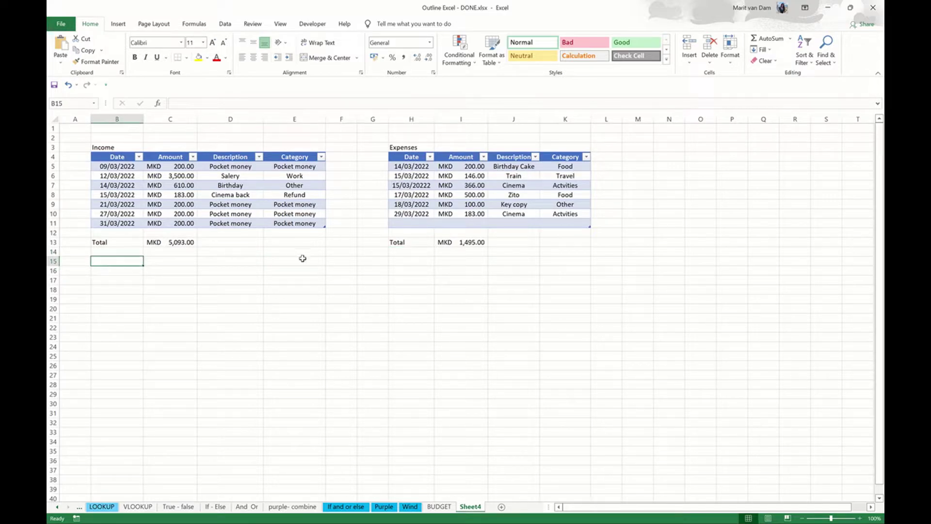
{"action": "type", "text": "Saved this Month"}
Step: Enter =C13-I13 in C15 to show savings of MKD 3,598.00
{"action": "left_click", "coordinate": [190, 262]}
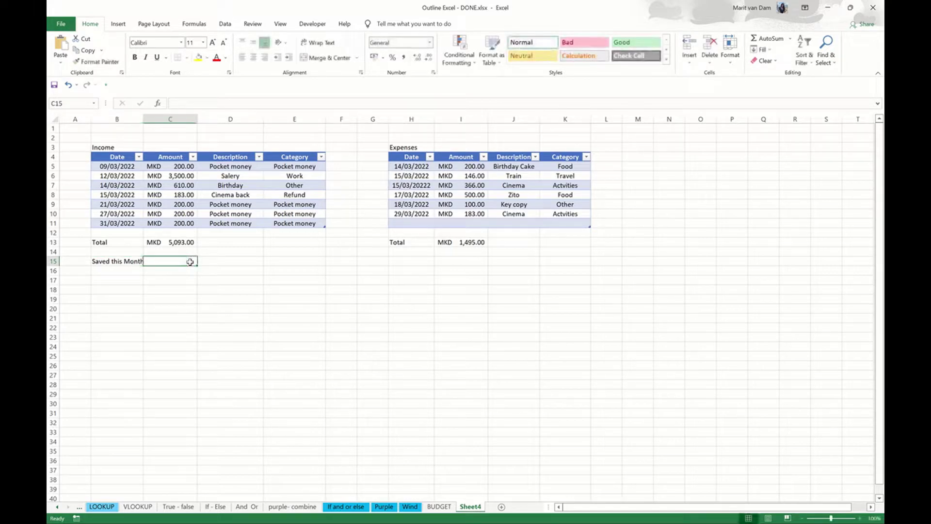
{"action": "type", "text": "="}
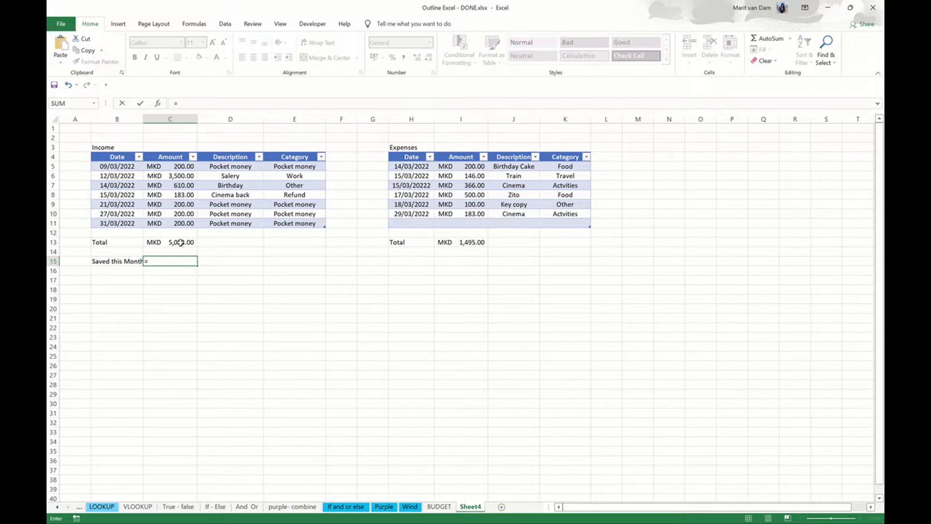
{"action": "left_click", "coordinate": [180, 242]}
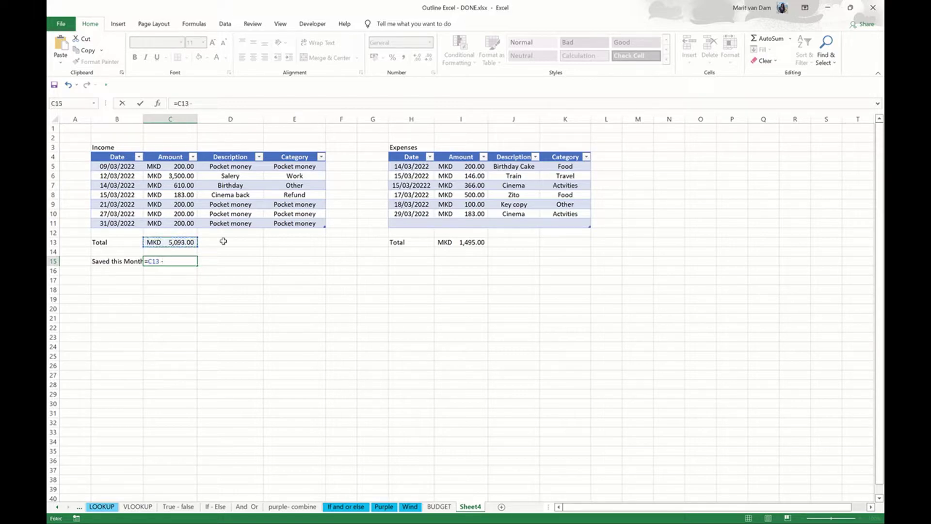
{"action": "left_click", "coordinate": [455, 243]}
{"action": "key", "text": "Return"}
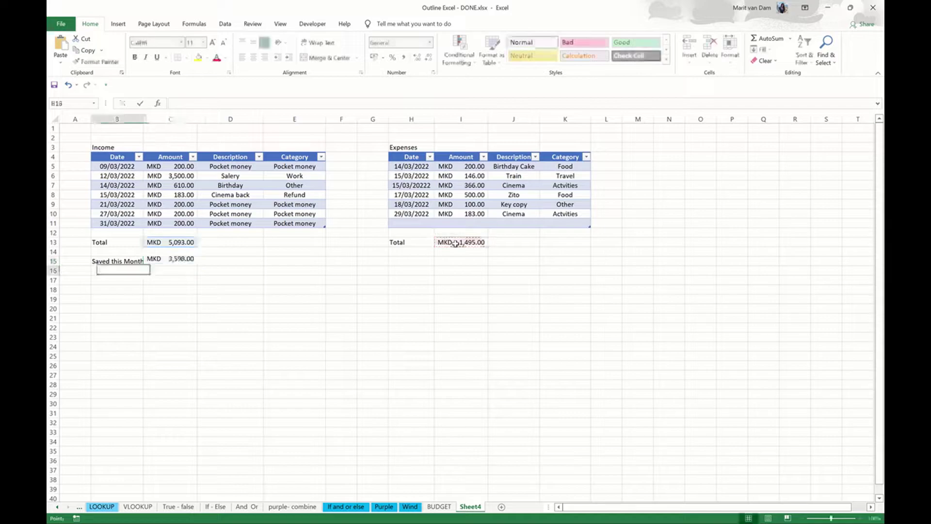
{"action": "key", "text": "Up"}
{"action": "key", "text": "Left"}
{"action": "key", "text": "Right"}
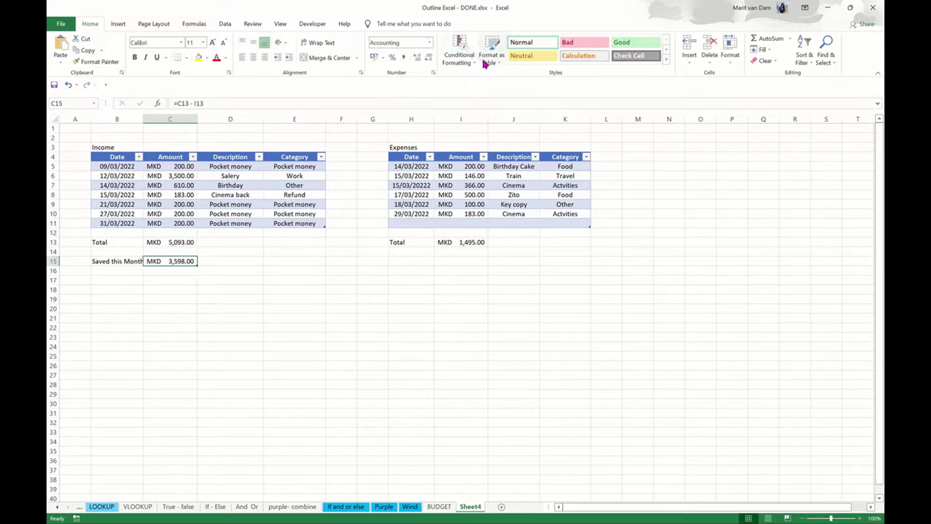
Step: Start a Greater Than highlight rule on C15 with threshold MKD 0 and a custom format
{"action": "left_click", "coordinate": [466, 58]}
{"action": "mouse_move", "coordinate": [492, 80]}
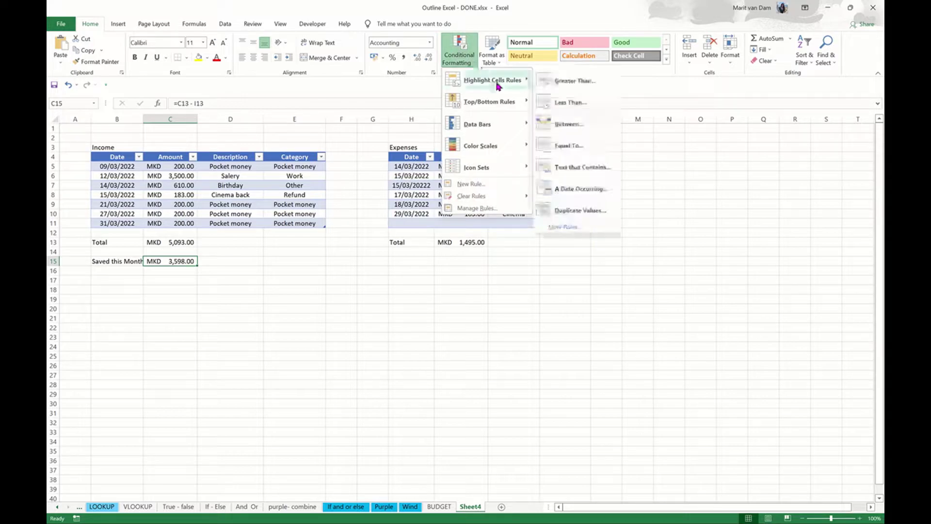
{"action": "left_click", "coordinate": [567, 81]}
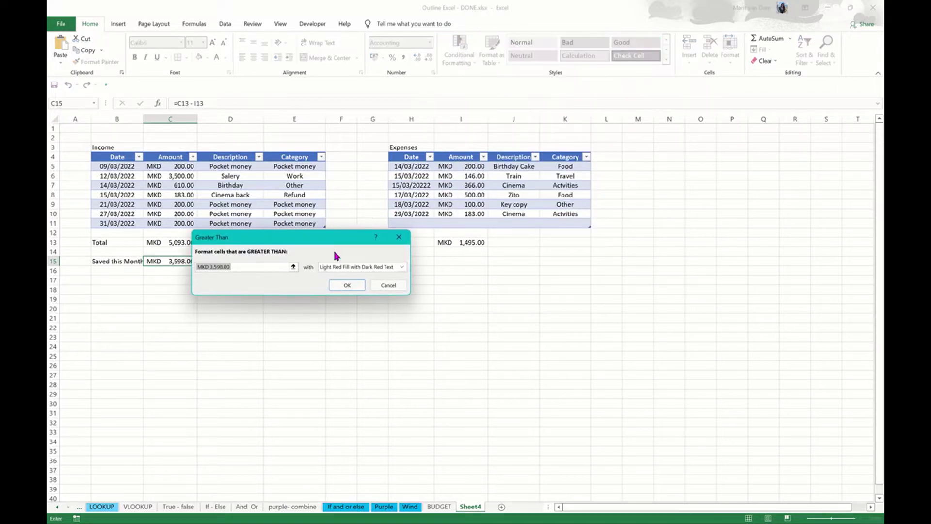
{"action": "left_click", "coordinate": [277, 265]}
{"action": "key", "text": "BackSpace"}
{"action": "key", "text": "BackSpace"}
{"action": "key", "text": "BackSpace"}
{"action": "type", "text": "MKD 0"}
{"action": "left_click", "coordinate": [401, 267]}
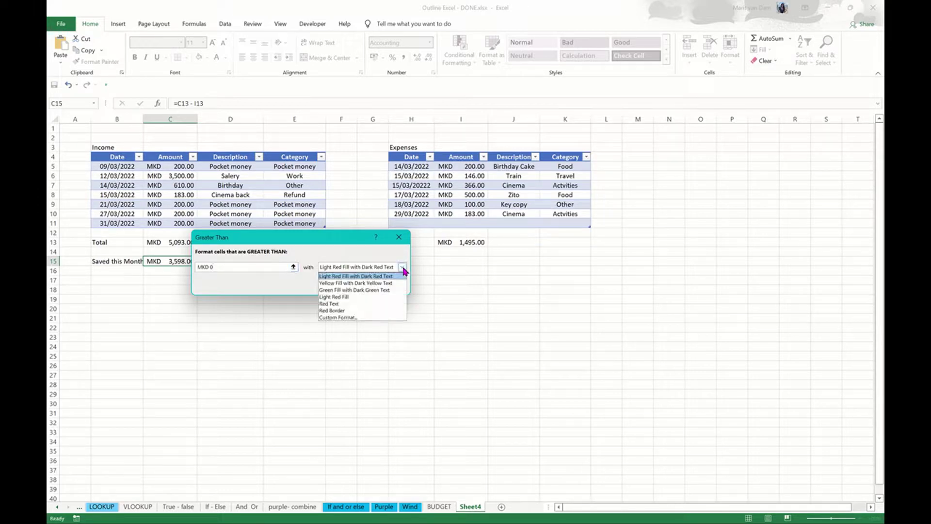
{"action": "left_click", "coordinate": [354, 322]}
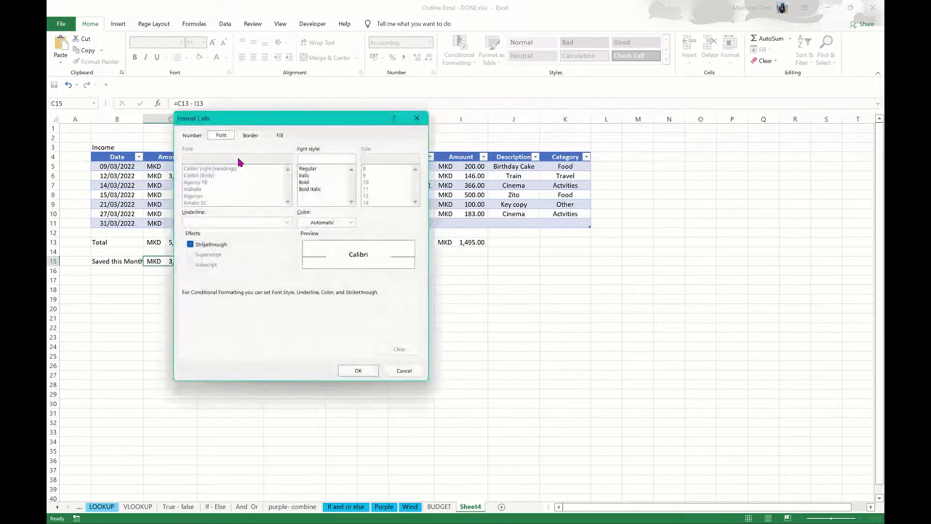
Step: Give the rule a light green fill and dark green font, then apply it
{"action": "left_click", "coordinate": [280, 136]}
{"action": "left_click", "coordinate": [270, 191]}
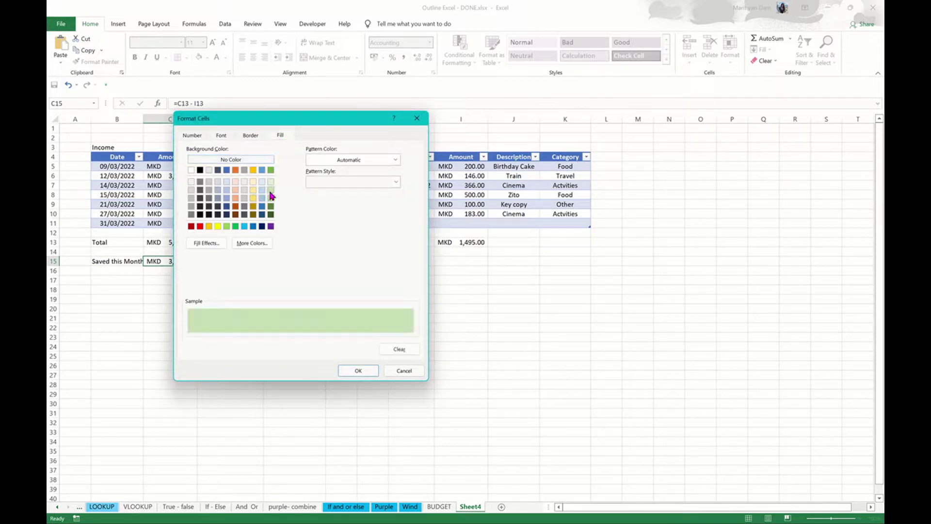
{"action": "left_click", "coordinate": [222, 135]}
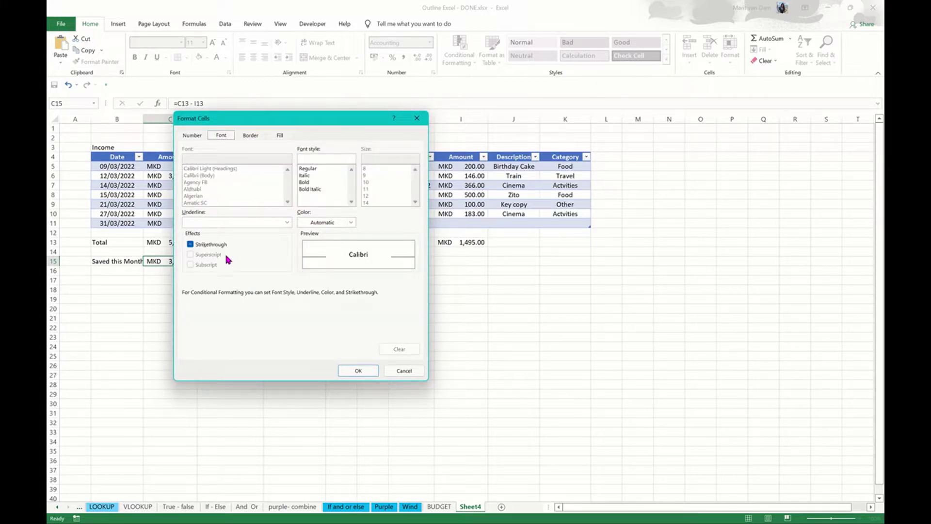
{"action": "left_click", "coordinate": [351, 222]}
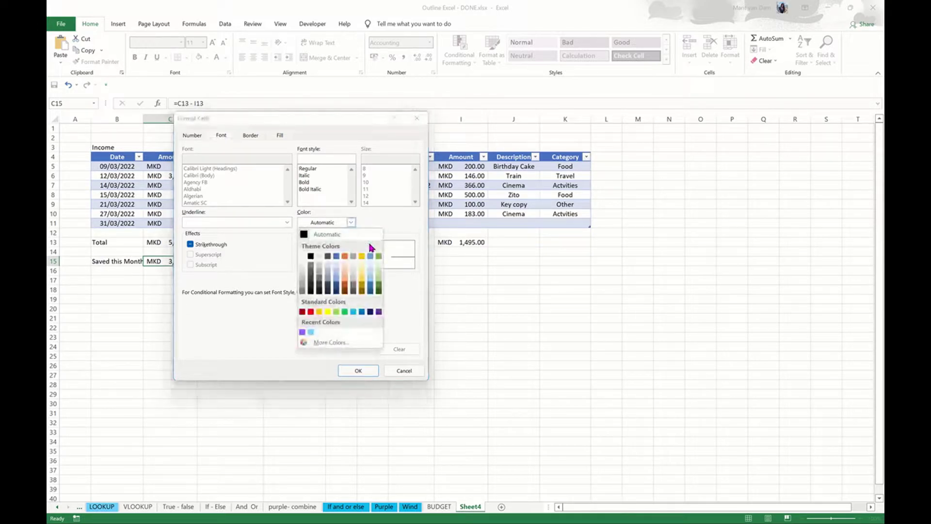
{"action": "left_click", "coordinate": [378, 290]}
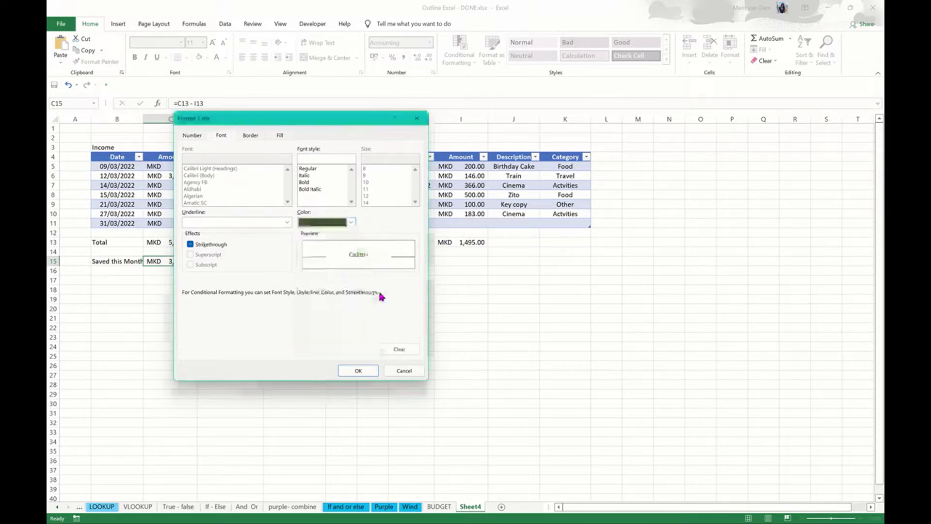
{"action": "left_click", "coordinate": [361, 371]}
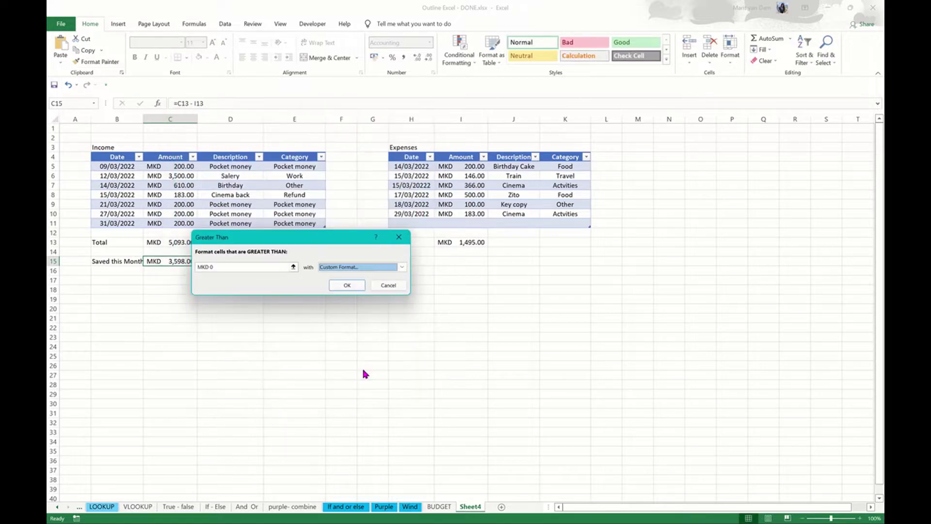
{"action": "left_click", "coordinate": [349, 287]}
{"action": "left_click", "coordinate": [193, 295]}
{"action": "left_click", "coordinate": [178, 263]}
{"action": "left_click", "coordinate": [491, 49]}
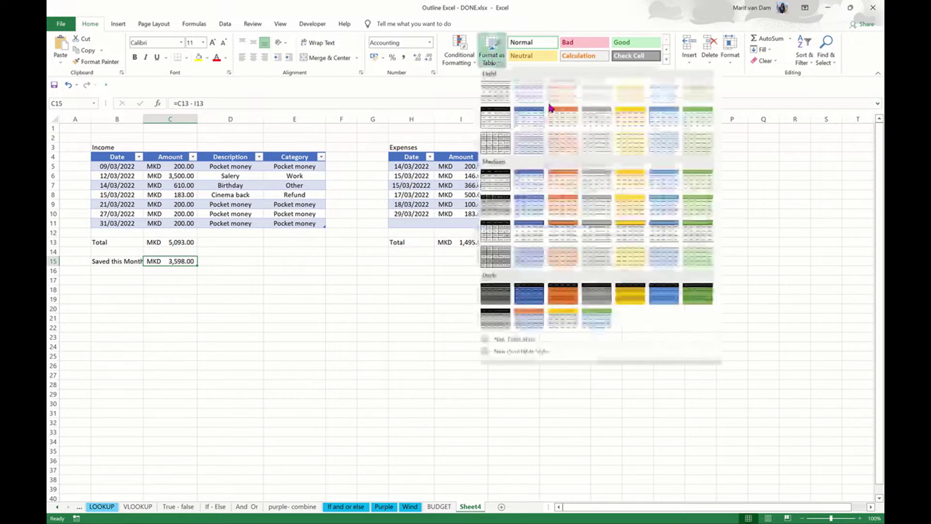
Step: Edit the C15 rule in Manage Rules so its Greater Than value is =0
{"action": "left_click", "coordinate": [459, 48]}
{"action": "mouse_move", "coordinate": [471, 196]}
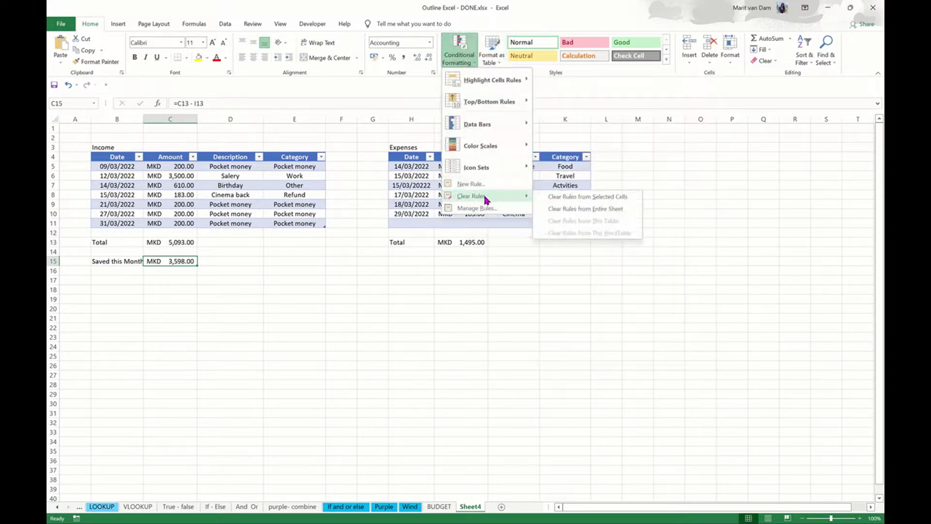
{"action": "left_click", "coordinate": [517, 208]}
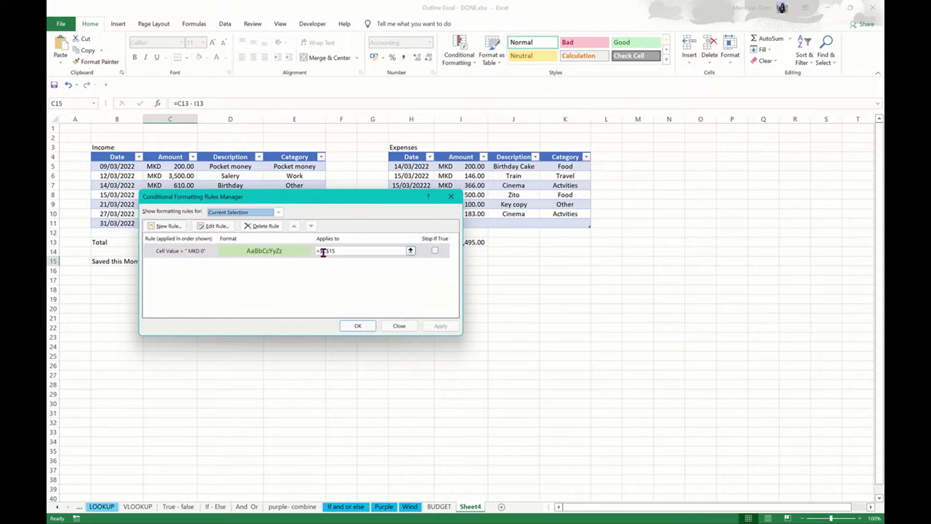
{"action": "left_click_drag", "start_coordinate": [329, 198], "coordinate": [445, 196]}
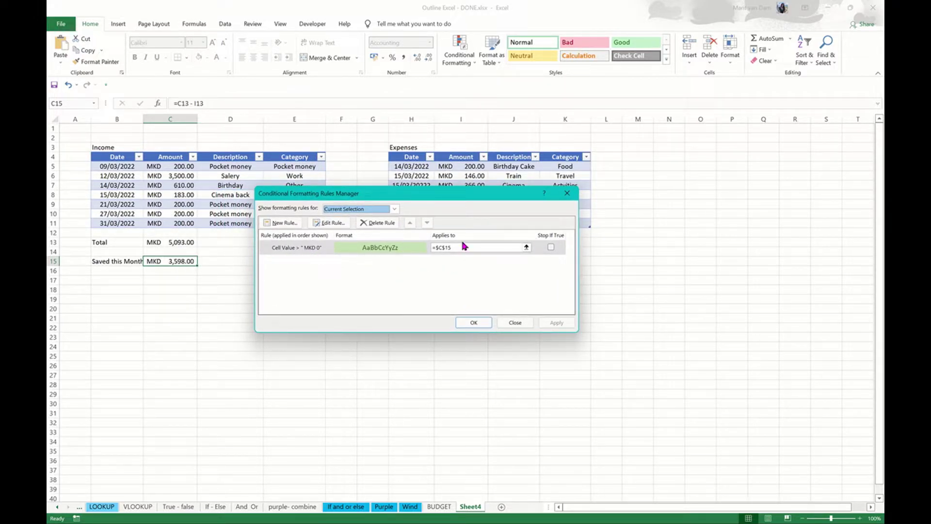
{"action": "left_click", "coordinate": [410, 248]}
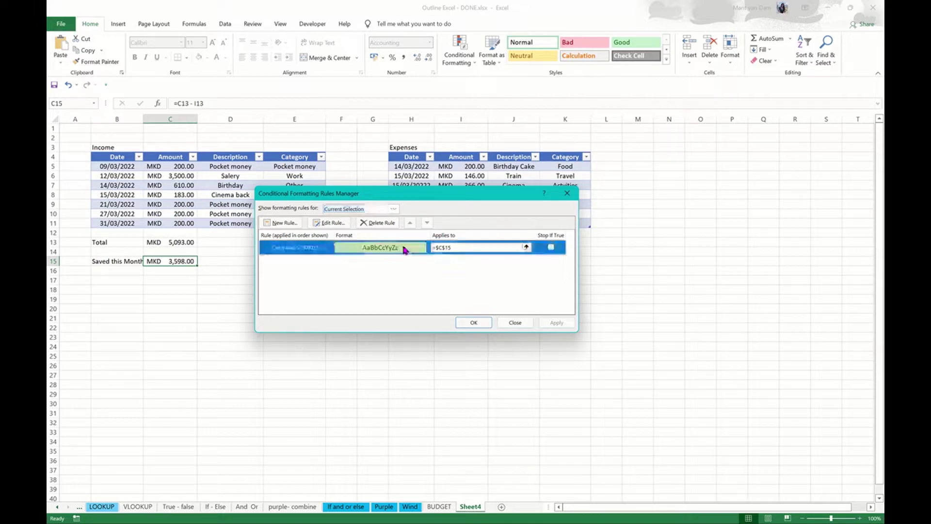
{"action": "double_click", "coordinate": [315, 251]}
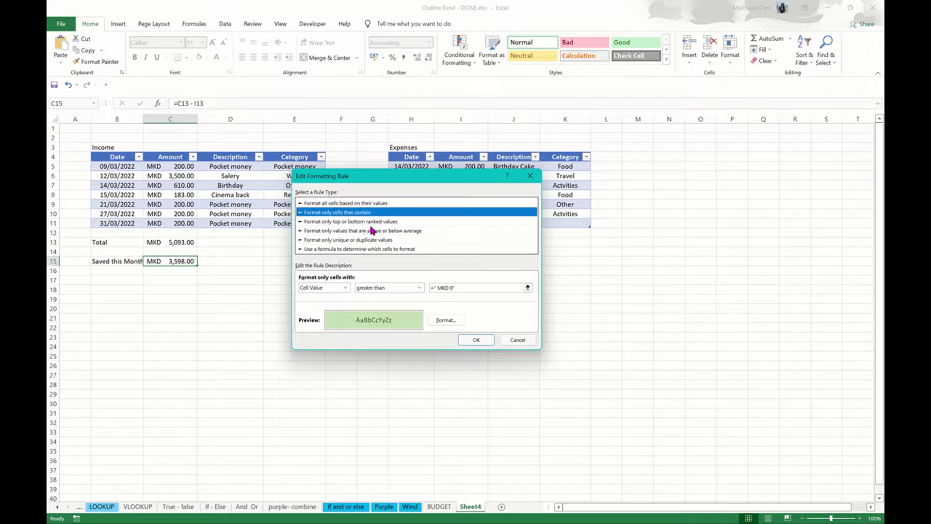
{"action": "left_click", "coordinate": [418, 288]}
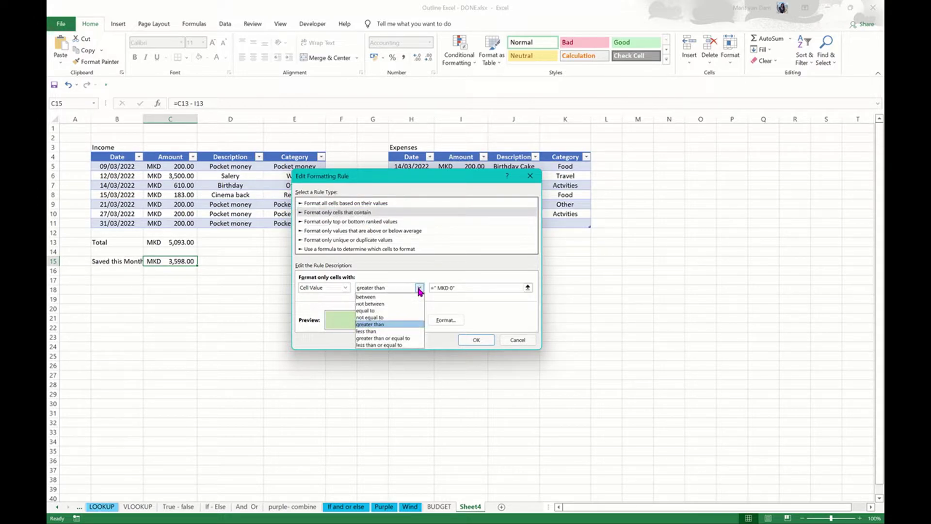
{"action": "left_click", "coordinate": [420, 291]}
{"action": "left_click_drag", "start_coordinate": [456, 288], "coordinate": [436, 289]}
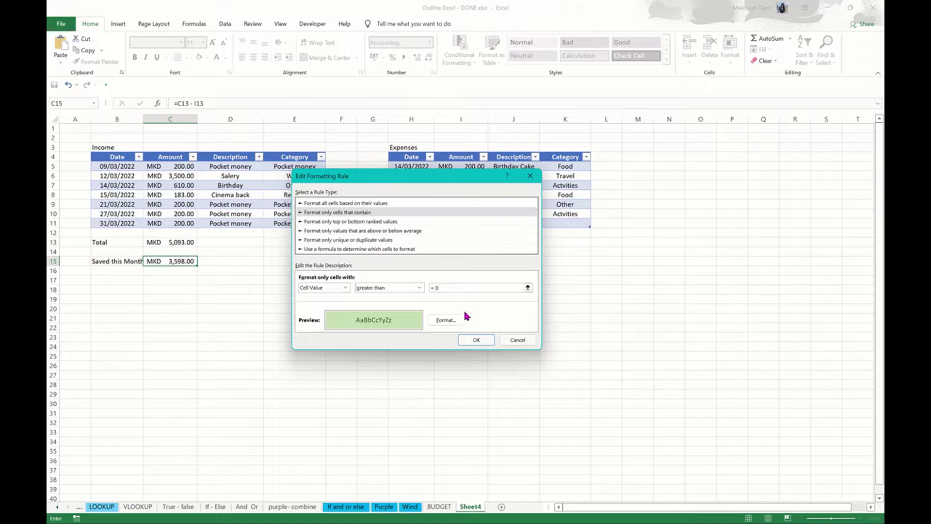
{"action": "left_click", "coordinate": [476, 340]}
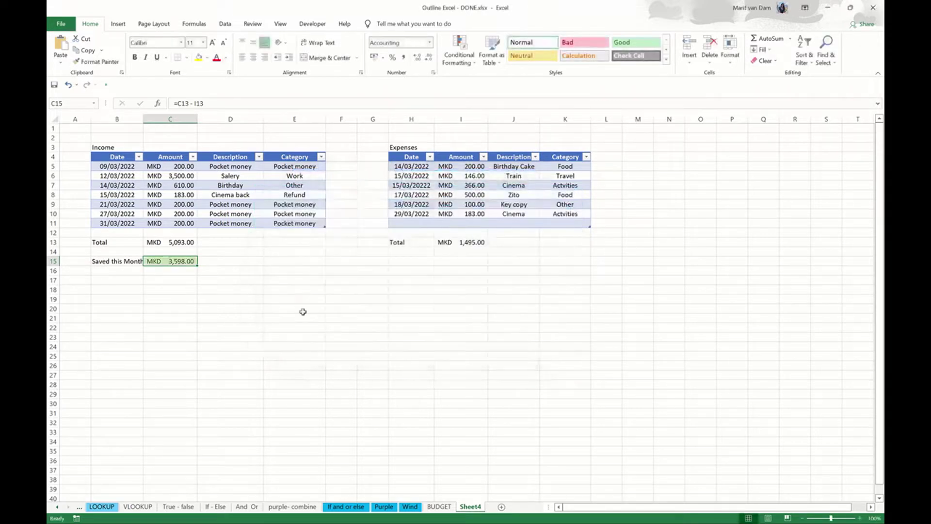
Step: Add a Less Than 0 rule with Light Red Fill to the savings cell
{"action": "left_click", "coordinate": [459, 54]}
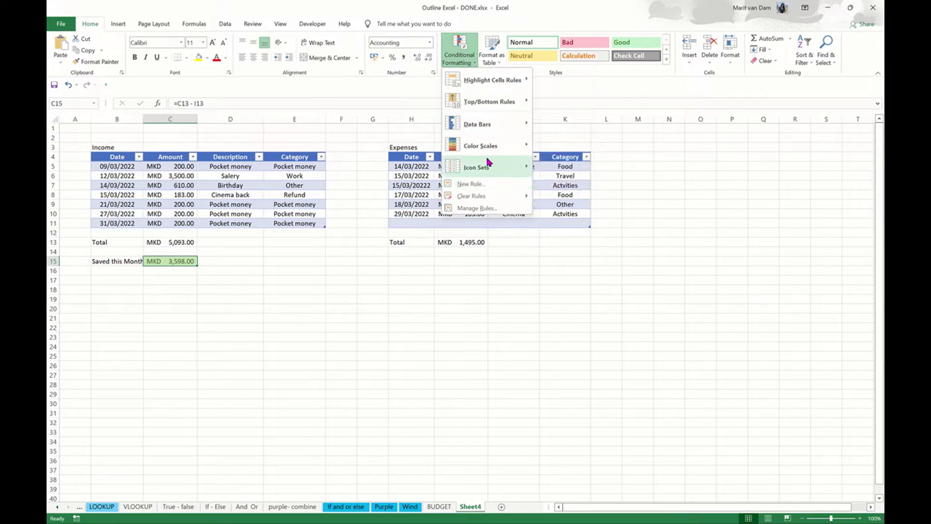
{"action": "mouse_move", "coordinate": [491, 80]}
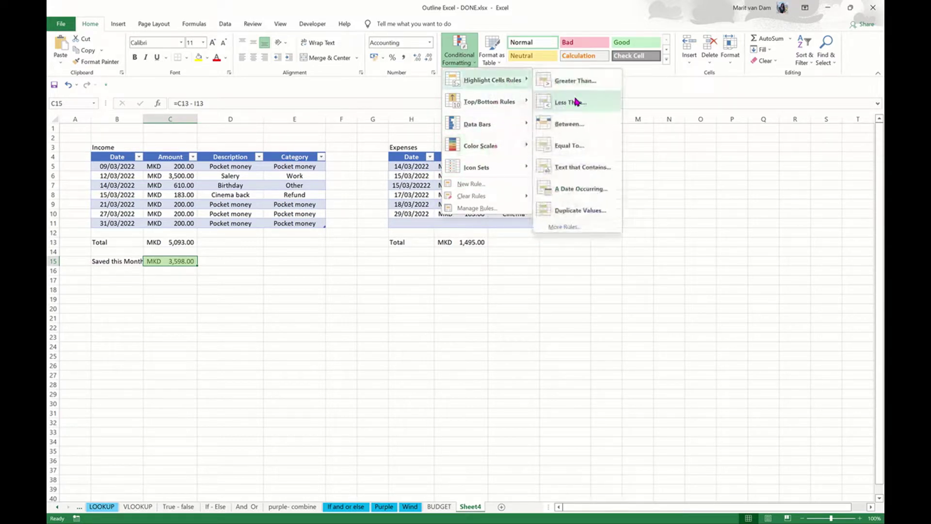
{"action": "left_click", "coordinate": [572, 100]}
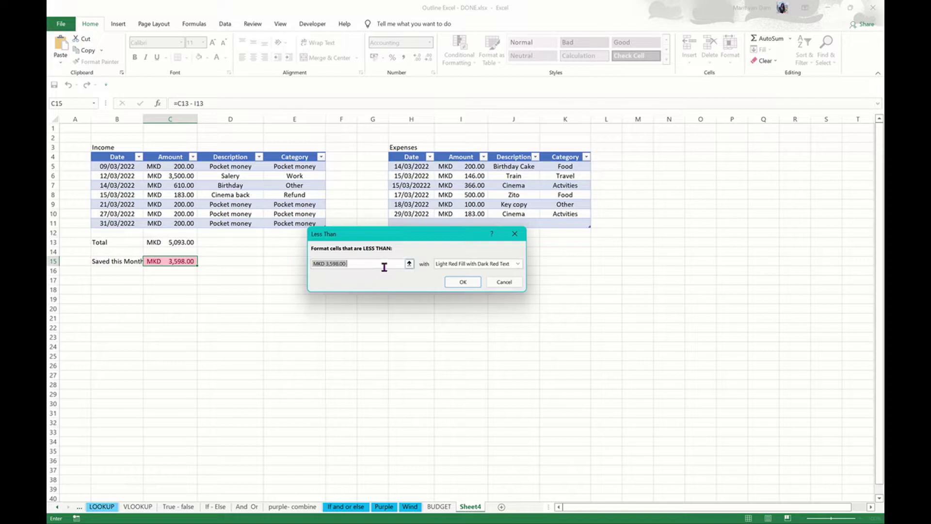
{"action": "type", "text": "0"}
{"action": "left_click", "coordinate": [485, 266]}
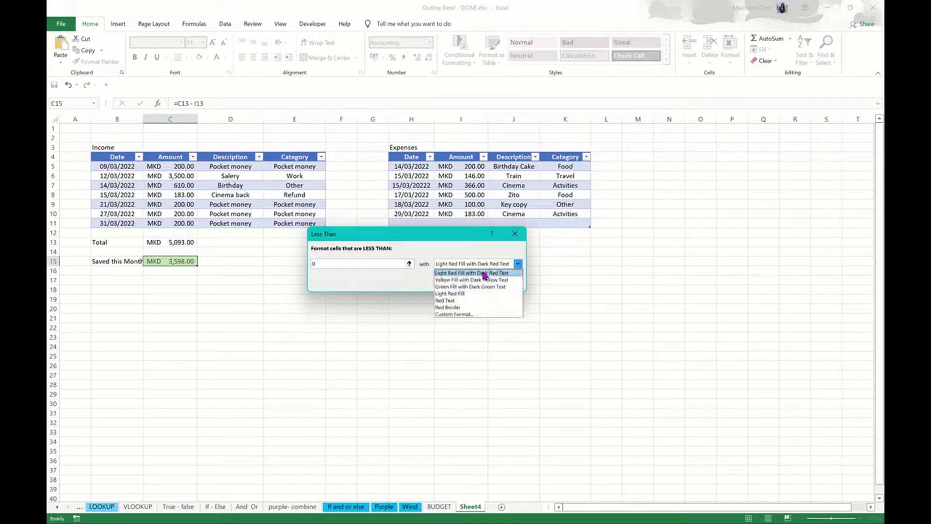
{"action": "left_click", "coordinate": [484, 273]}
{"action": "left_click", "coordinate": [295, 307]}
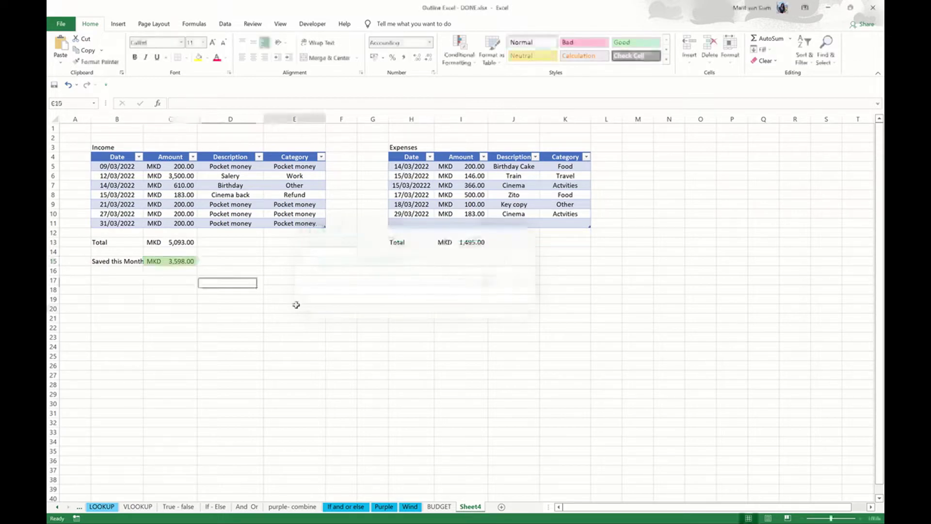
Step: Enter a 5000 test expense in I11, then widen column C and realign C15
{"action": "left_click", "coordinate": [475, 225]}
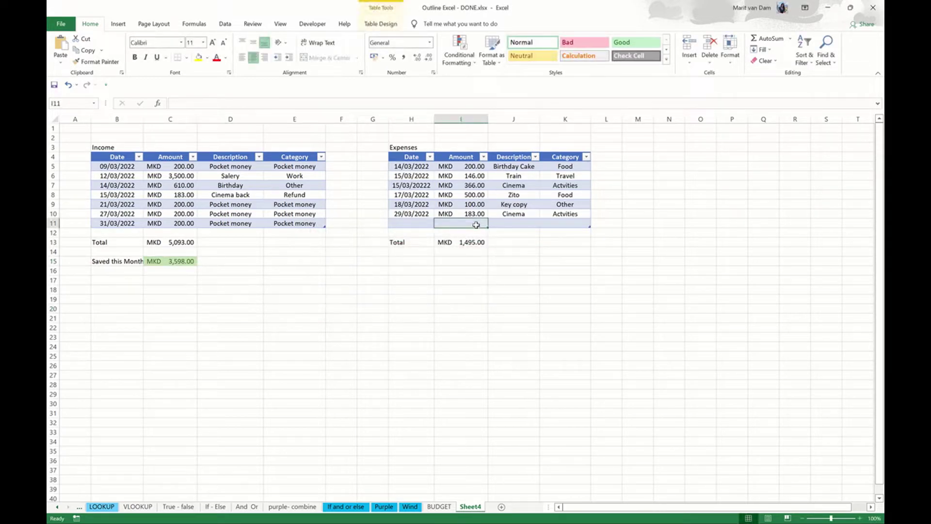
{"action": "type", "text": "5"}
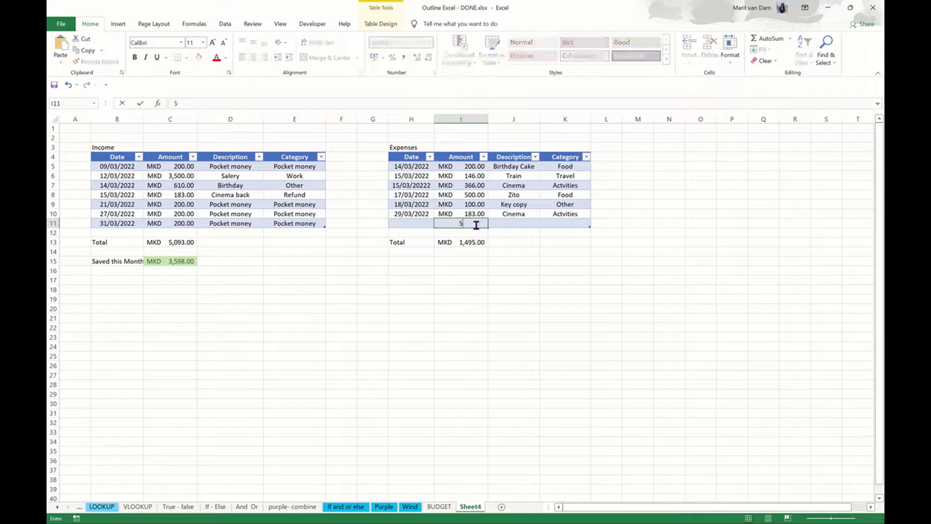
{"action": "type", "text": "000"}
{"action": "key", "text": "Return"}
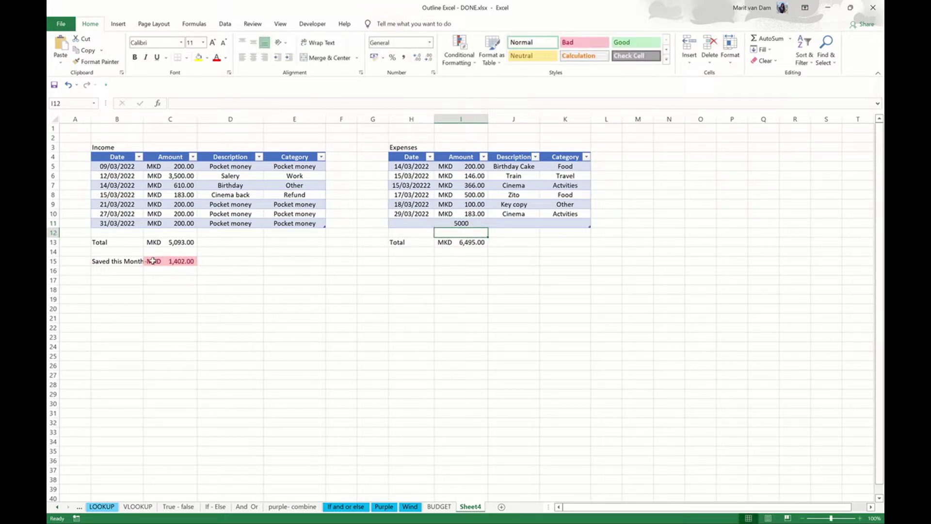
{"action": "left_click_drag", "start_coordinate": [198, 119], "coordinate": [204, 119]}
{"action": "left_click", "coordinate": [148, 261]}
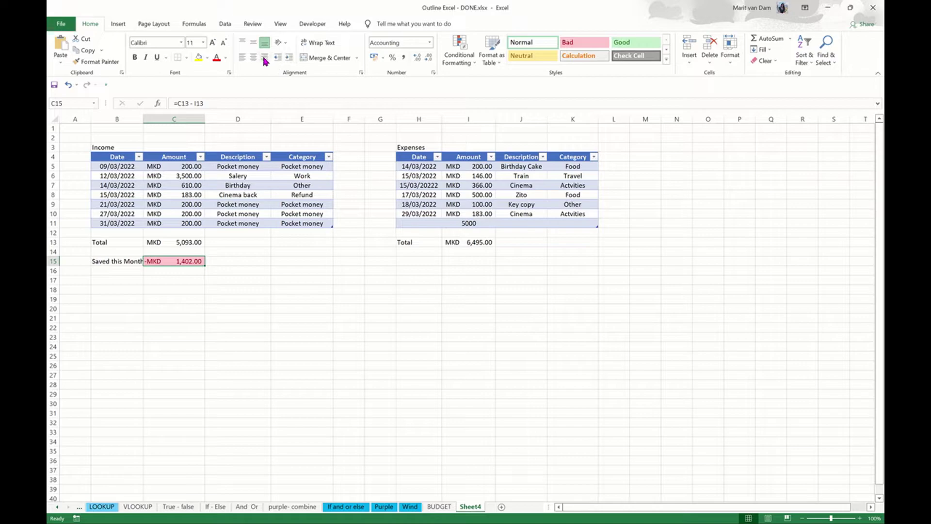
{"action": "left_click", "coordinate": [289, 58]}
Step: Select the test expense cell I11 and consult the BUDGET sheet for reference
{"action": "left_click", "coordinate": [471, 224]}
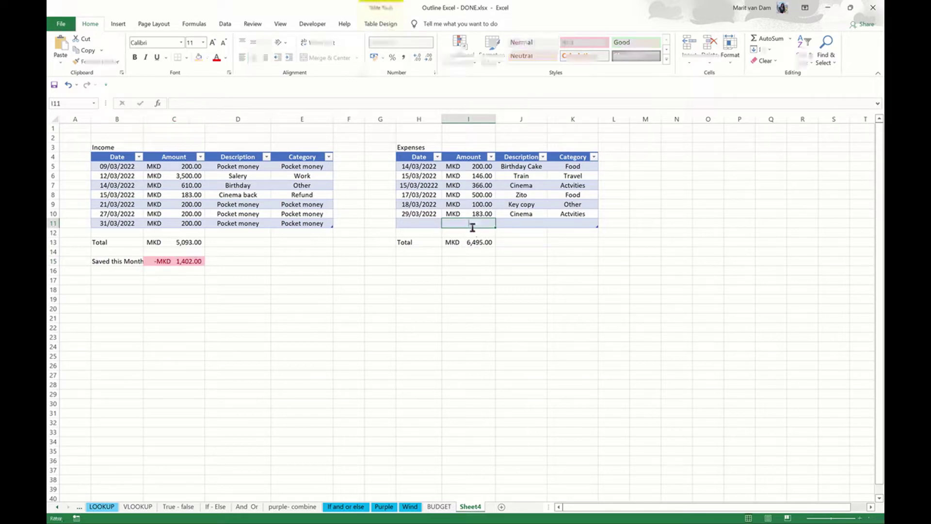
{"action": "key", "text": "ctrl+Page_Up"}
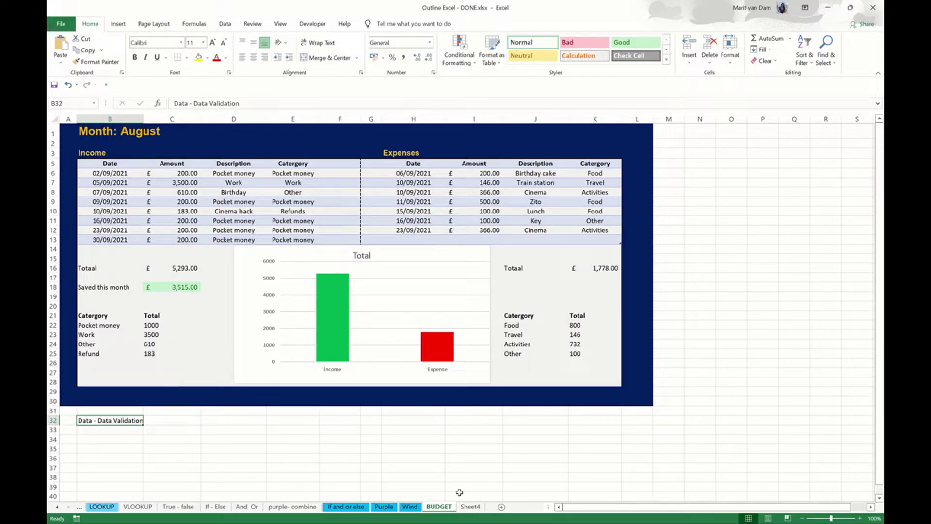
{"action": "left_click", "coordinate": [470, 507]}
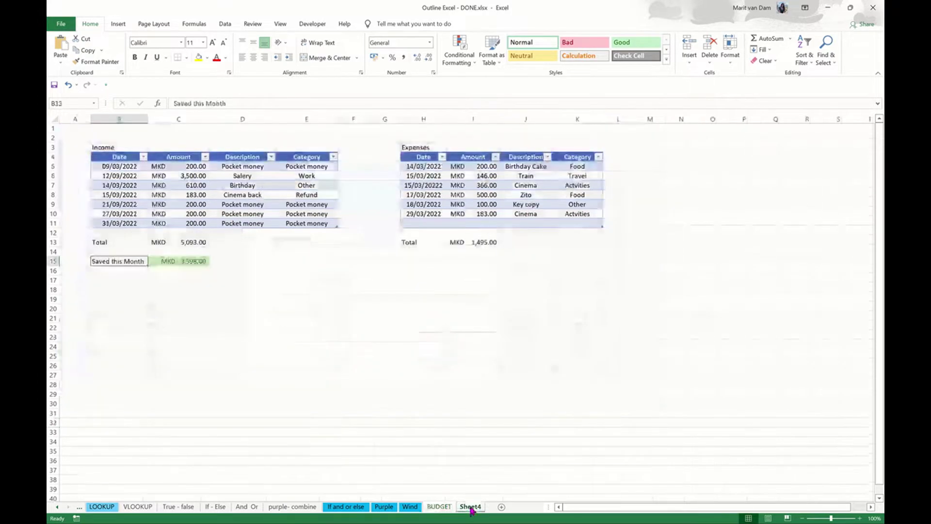
Step: Enter headings Category and Total in B19:C19 and Pocket money in B20
{"action": "left_click", "coordinate": [141, 298]}
{"action": "type", "text": "Category"}
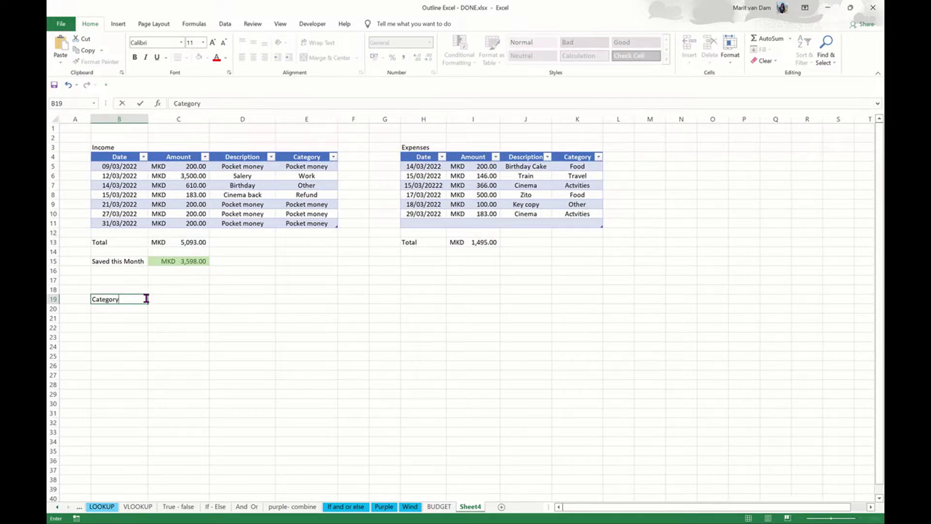
{"action": "key", "text": "Tab"}
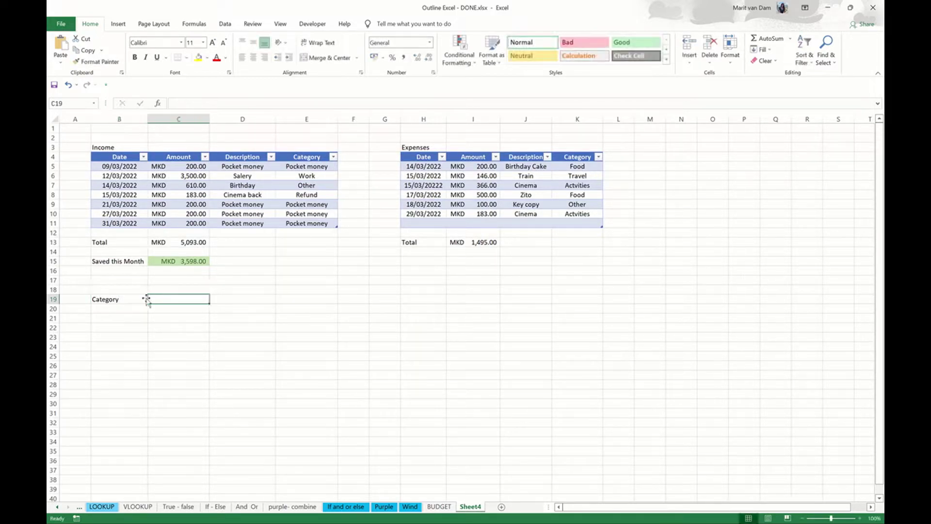
{"action": "type", "text": "Total"}
{"action": "key", "text": "Return"}
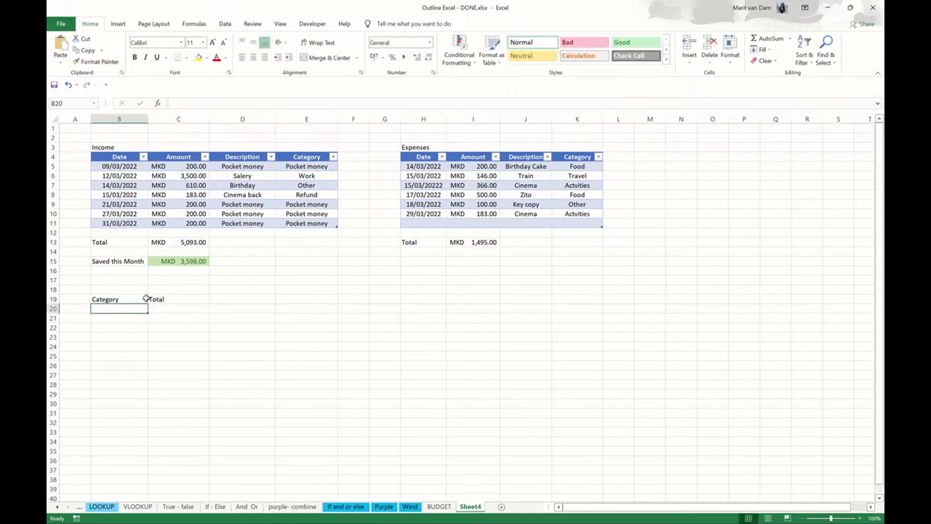
{"action": "type", "text": "Pocket money"}
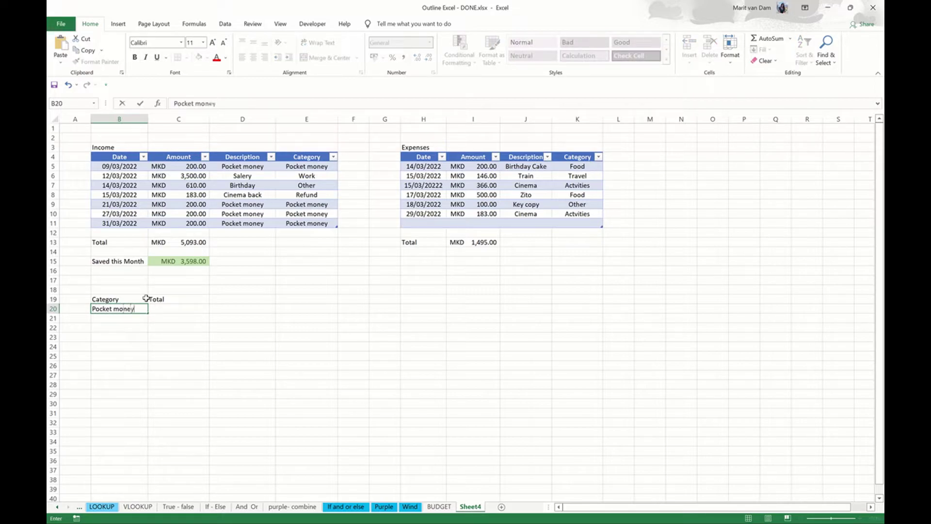
{"action": "key", "text": "Tab"}
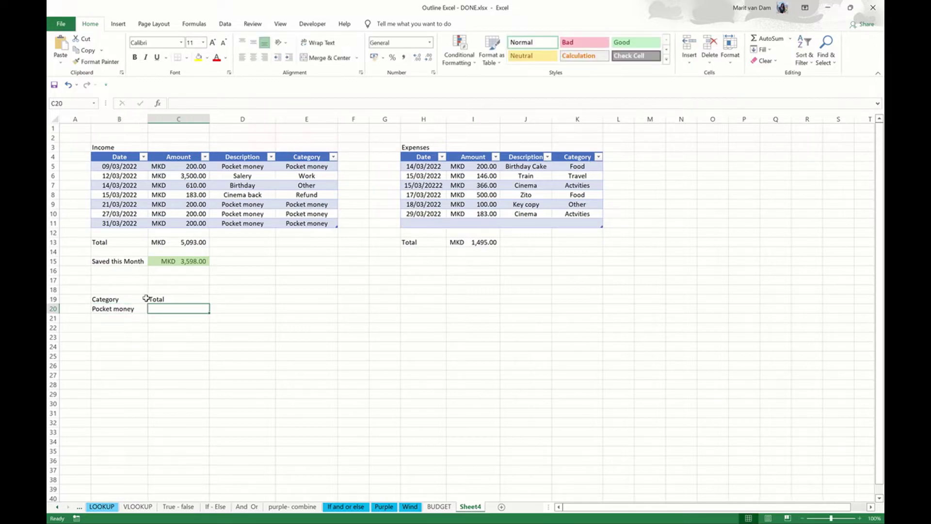
Step: Enter =SUMIF(Table8[Category], "Pocket money", Table8[Amount]) in C20, giving 800
{"action": "type", "text": "="}
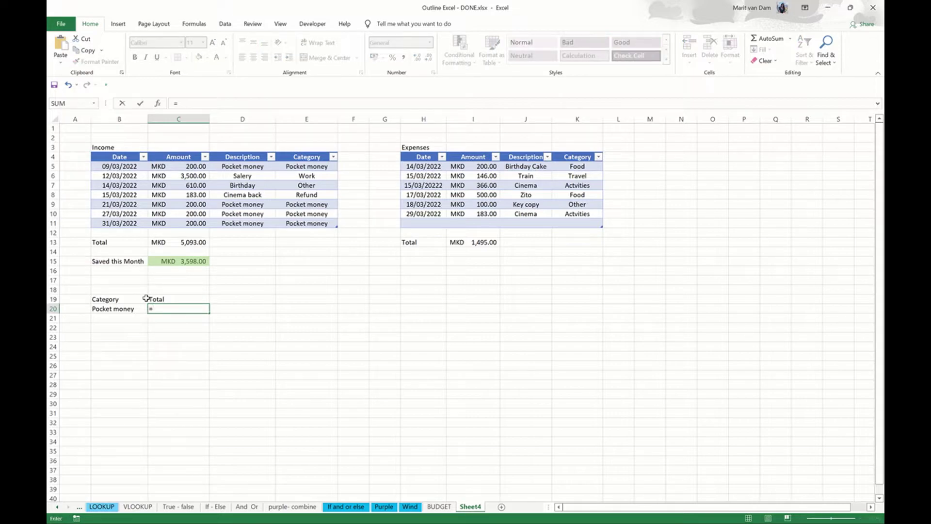
{"action": "type", "text": "SUM("}
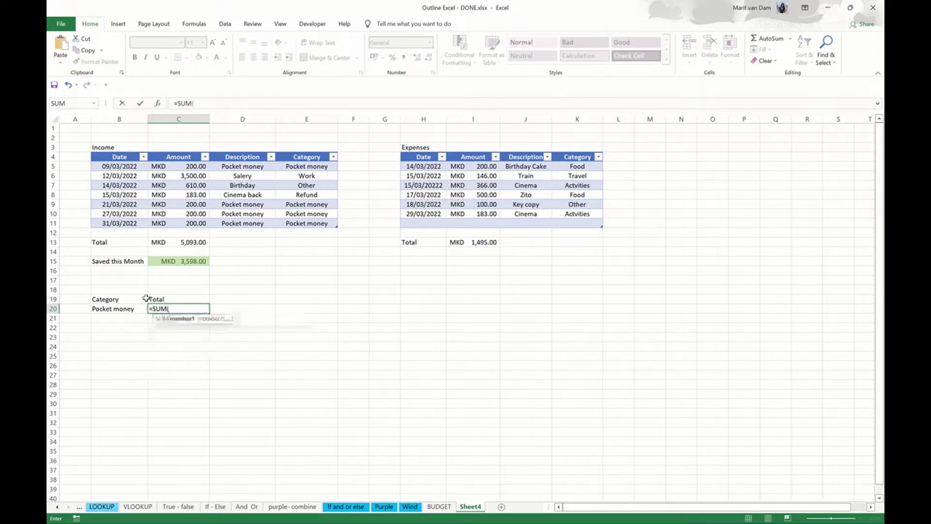
{"action": "key", "text": "BackSpace"}
{"action": "key", "text": "Down"}
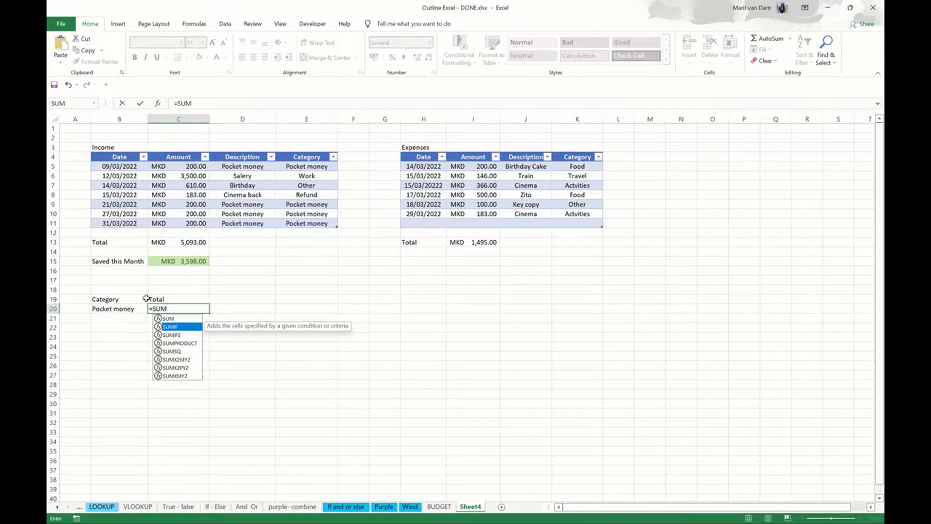
{"action": "key", "text": "Tab"}
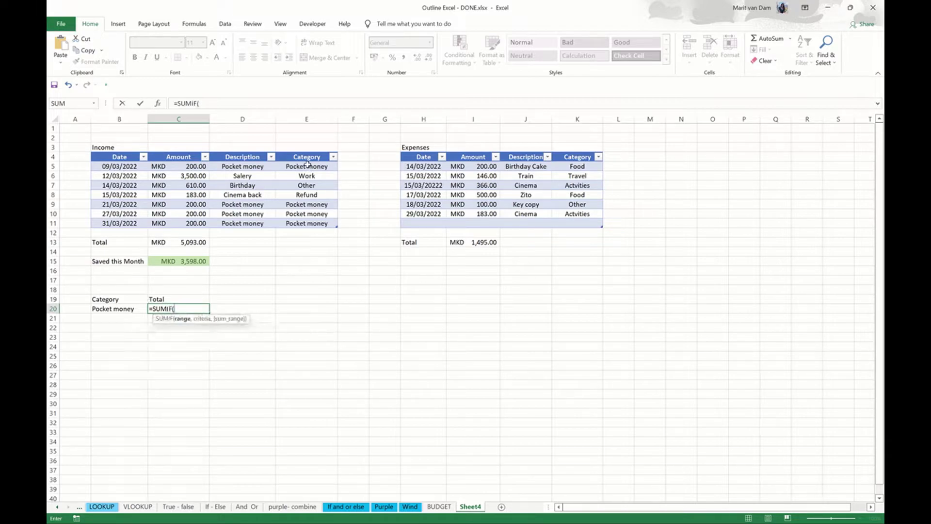
{"action": "left_click", "coordinate": [307, 167]}
{"action": "left_click_drag", "start_coordinate": [307, 167], "coordinate": [307, 222]}
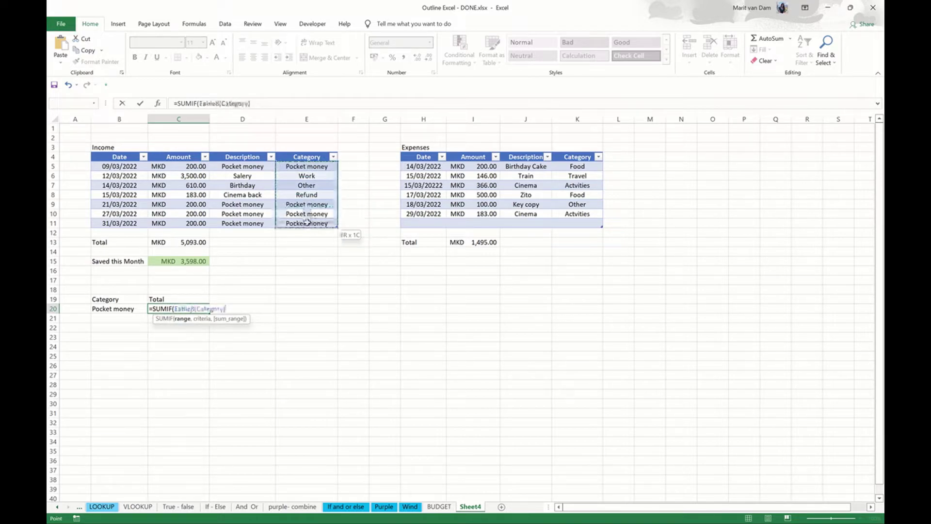
{"action": "left_click_drag", "start_coordinate": [307, 222], "coordinate": [307, 223]}
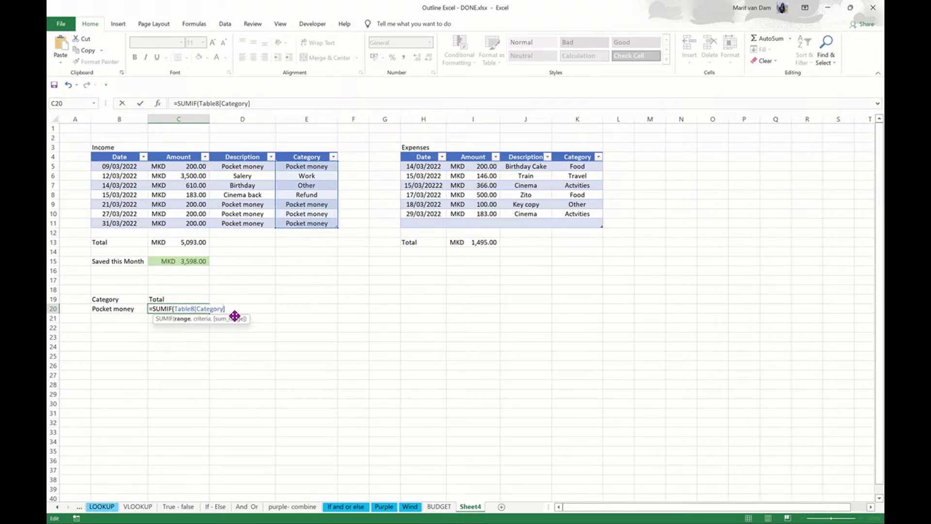
{"action": "type", "text": ", \"P"}
{"action": "type", "text": "ocket"}
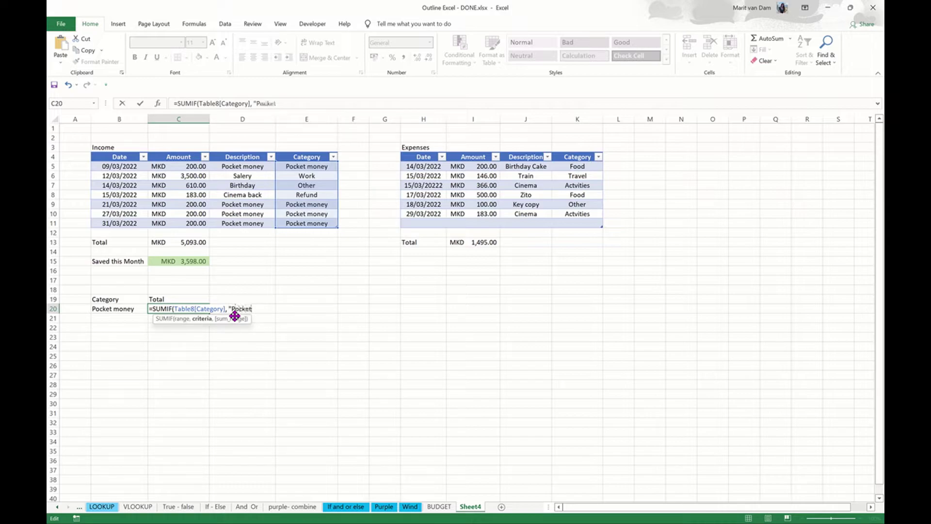
{"action": "type", "text": " money"}
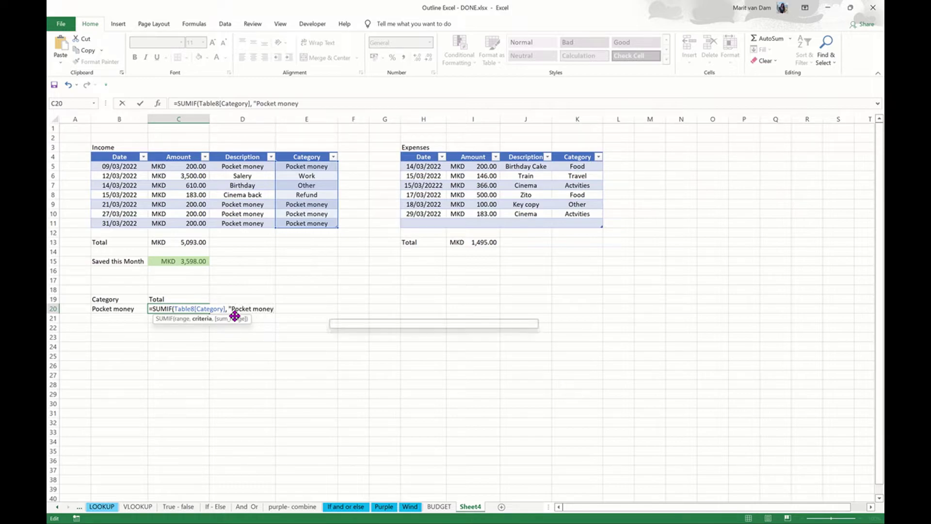
{"action": "type", "text": "\""}
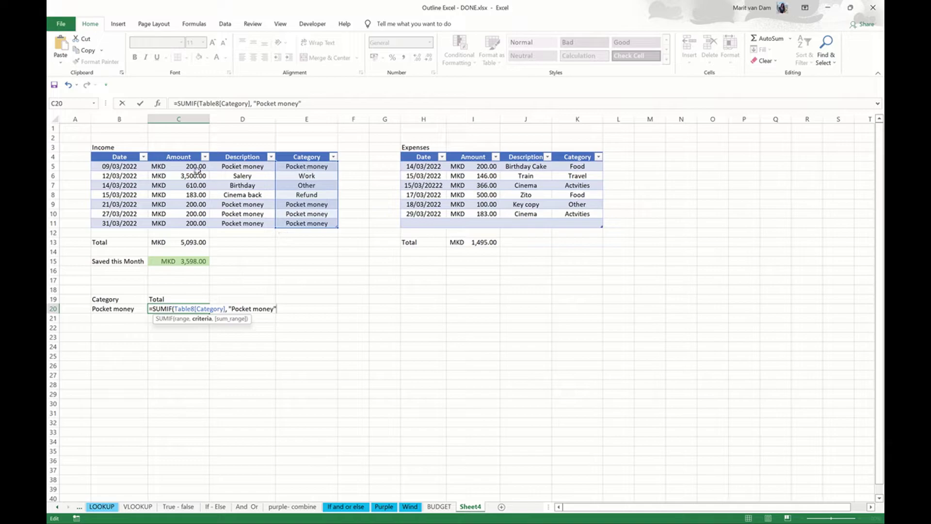
{"action": "type", "text": ","}
{"action": "left_click_drag", "start_coordinate": [192, 164], "coordinate": [194, 223]}
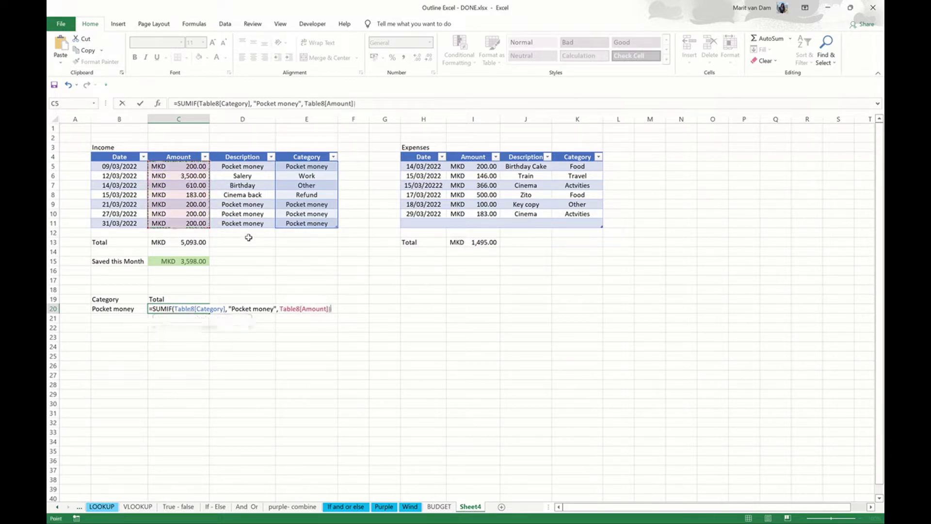
{"action": "key", "text": "ctrl+Return"}
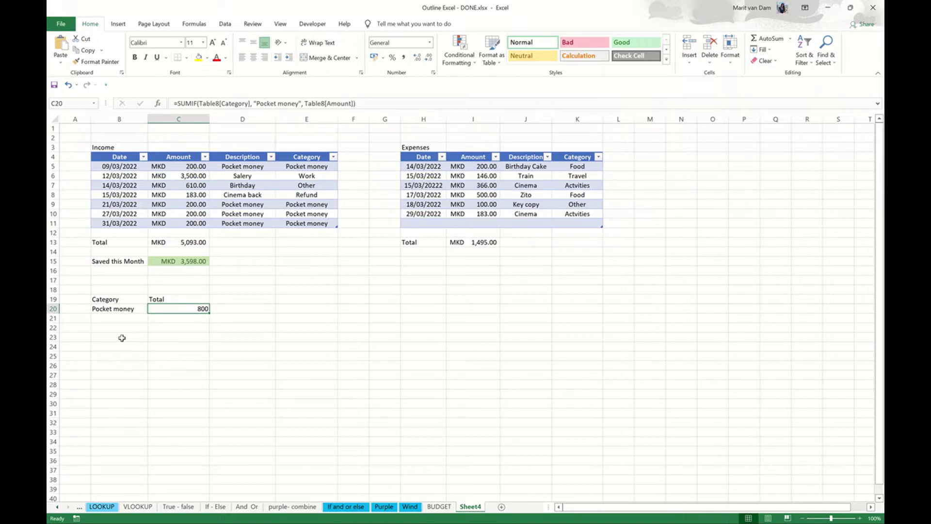
{"action": "left_click", "coordinate": [112, 320]}
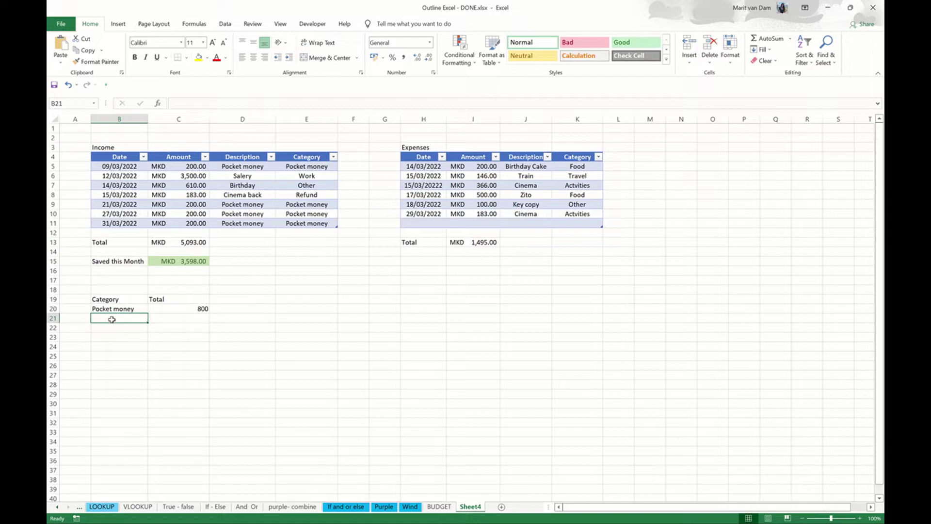
Step: Enter the Work, Refund and Other labels and fill C20's formula down to C23
{"action": "type", "text": "Work"}
{"action": "key", "text": "Return"}
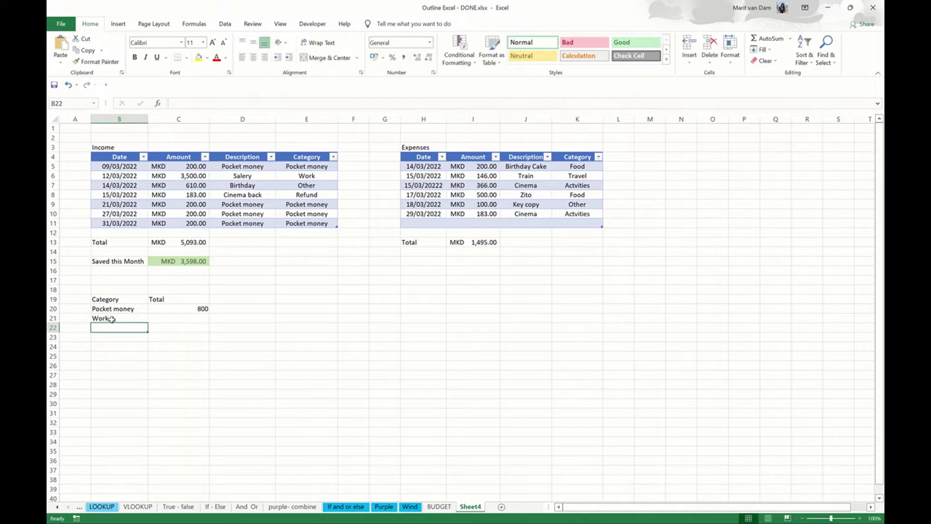
{"action": "type", "text": "Refu"}
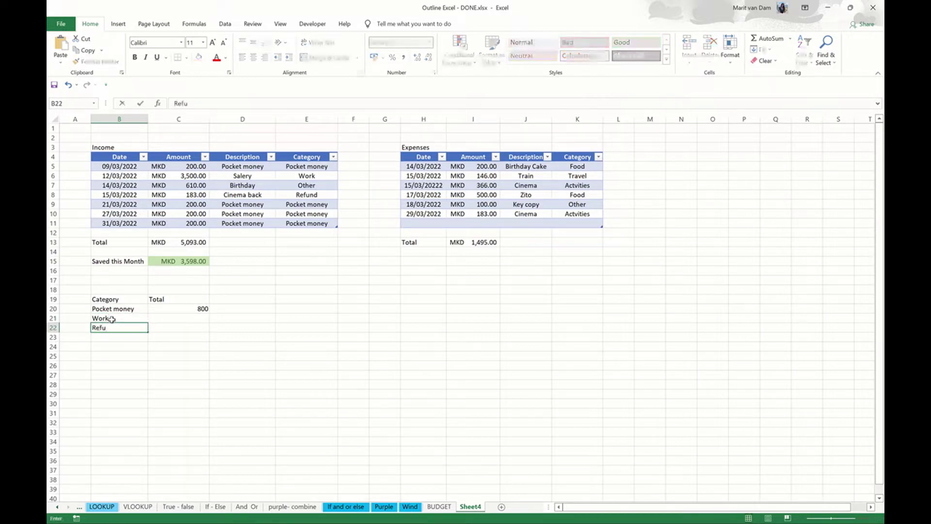
{"action": "type", "text": "nd"}
{"action": "key", "text": "Return"}
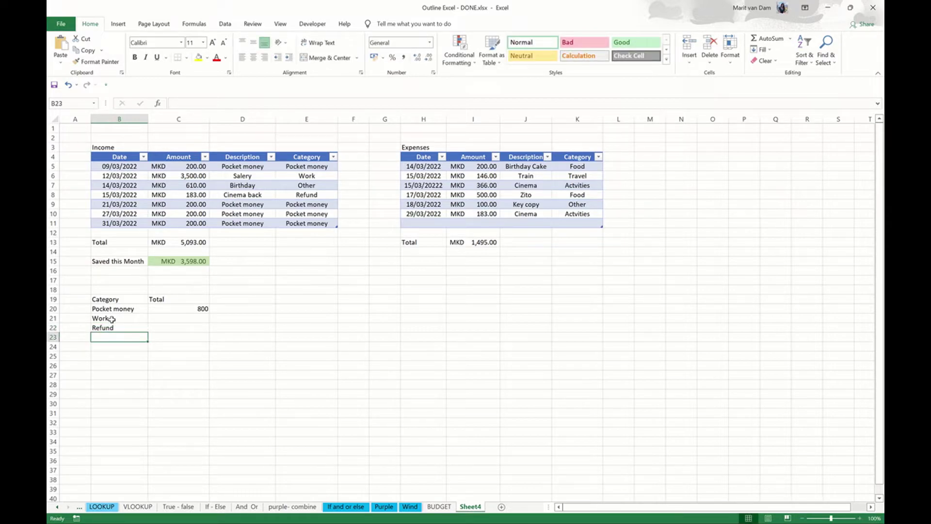
{"action": "type", "text": "Other"}
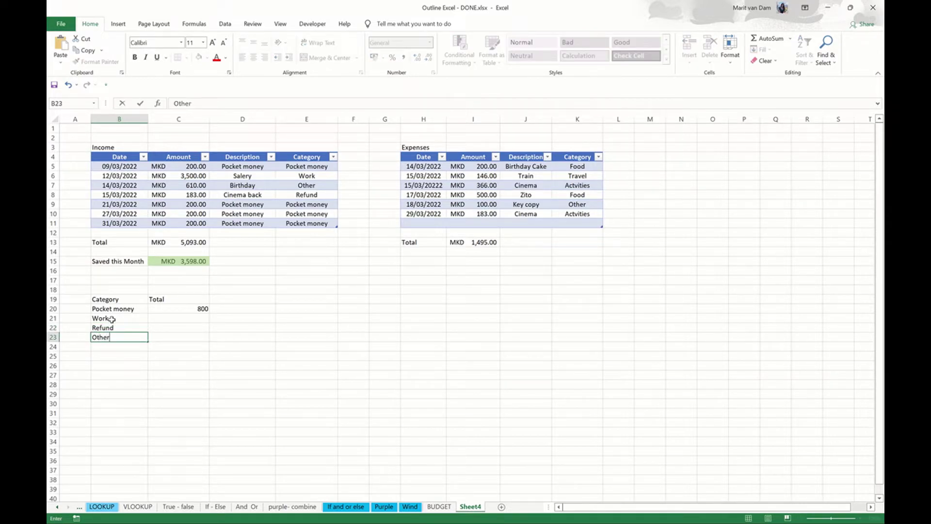
{"action": "key", "text": "Tab"}
{"action": "key", "text": "Up"}
{"action": "key", "text": "Up"}
{"action": "key", "text": "Up"}
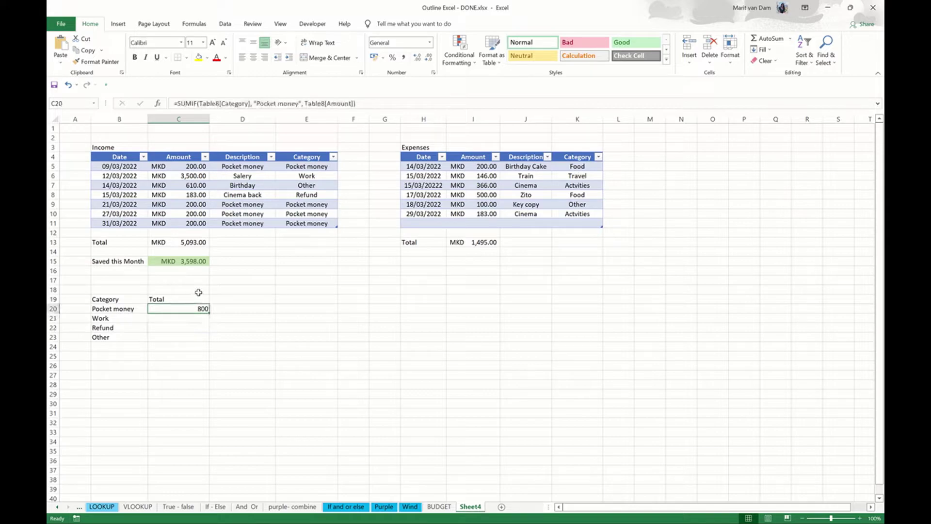
{"action": "left_click_drag", "start_coordinate": [209, 312], "coordinate": [209, 341]}
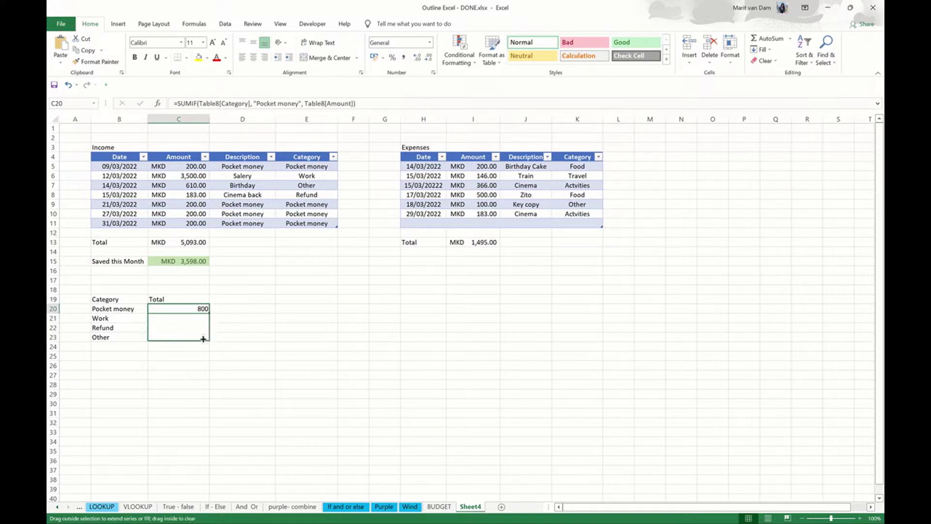
{"action": "key", "text": "Down"}
{"action": "key", "text": "Down"}
Step: Change each copied criterion to Work, Refund and Other, giving 3500, 183 and 610
{"action": "left_click", "coordinate": [174, 318]}
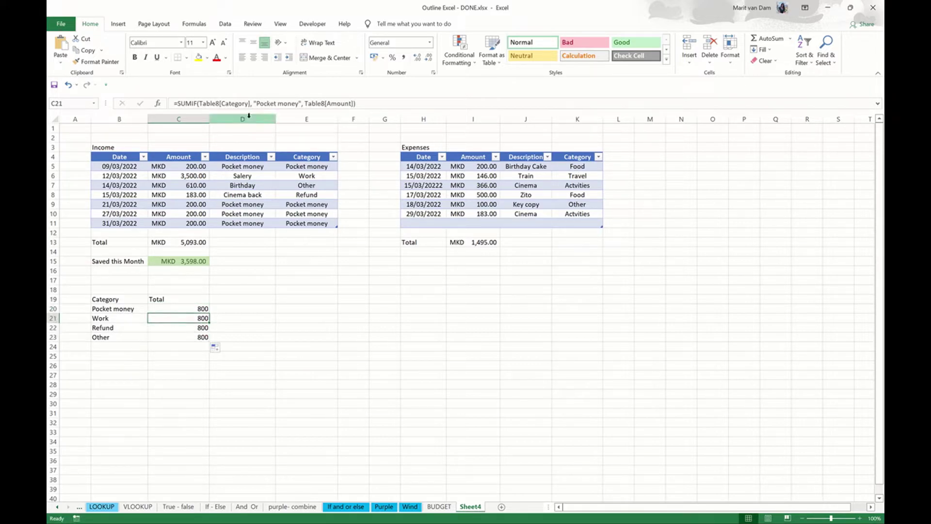
{"action": "left_click_drag", "start_coordinate": [258, 103], "coordinate": [293, 104]}
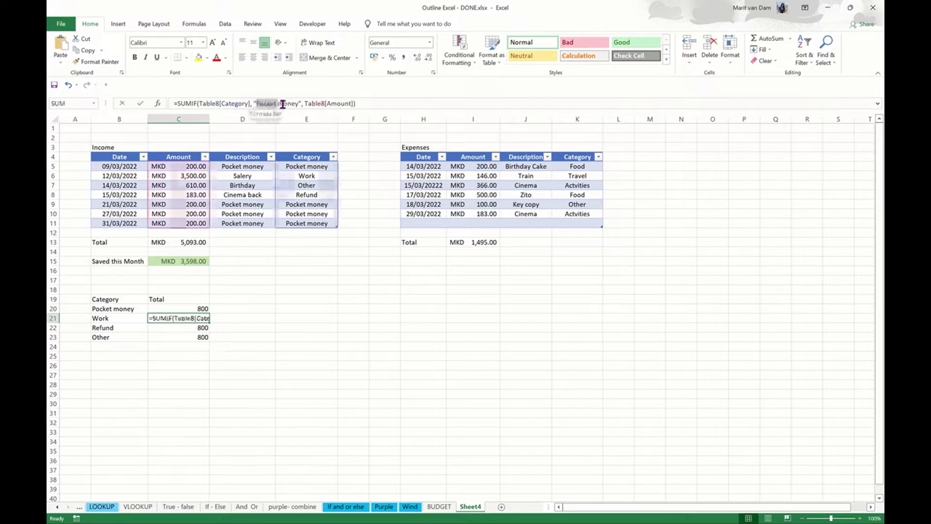
{"action": "type", "text": "W"}
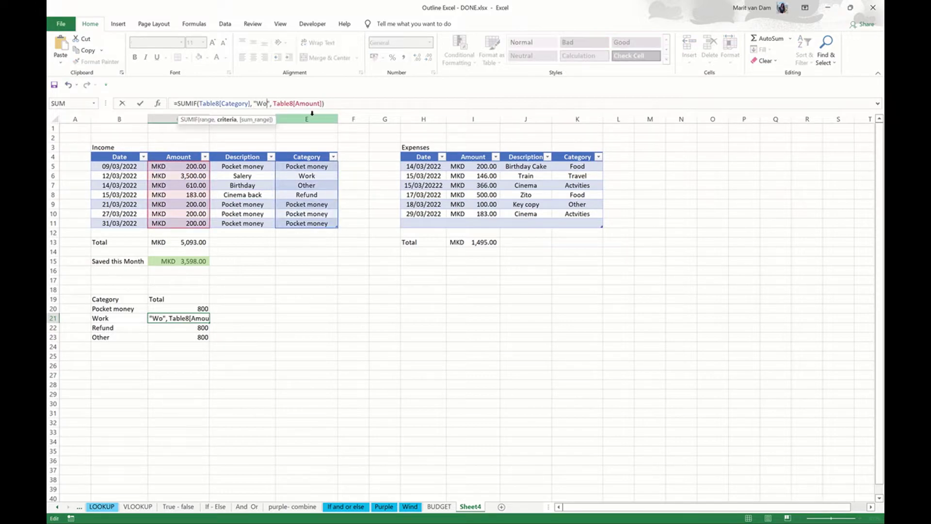
{"action": "type", "text": "ork"}
{"action": "key", "text": "Return"}
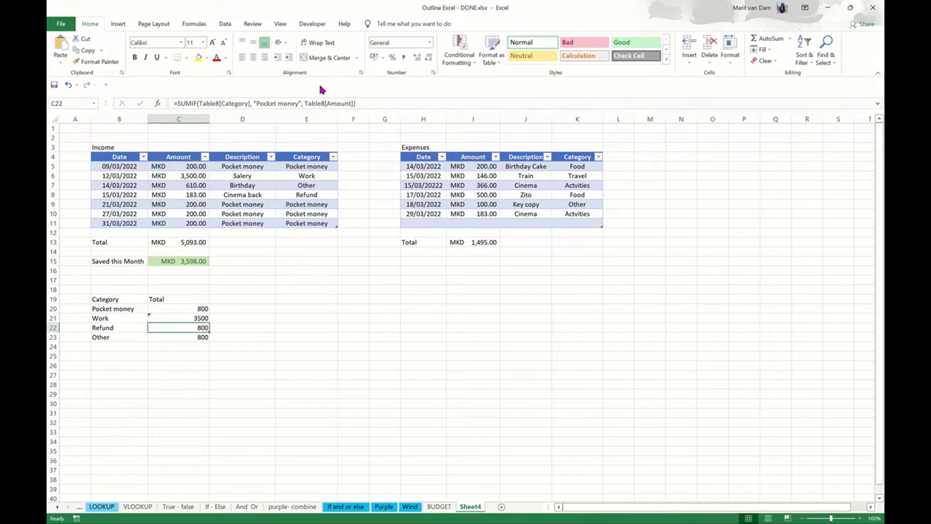
{"action": "left_click_drag", "start_coordinate": [257, 103], "coordinate": [296, 104]}
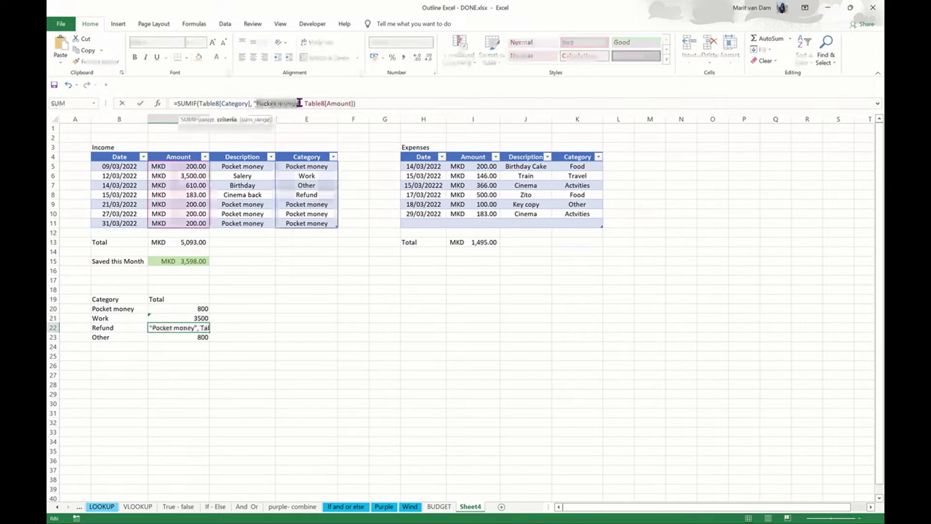
{"action": "type", "text": "Refund"}
{"action": "key", "text": "Return"}
{"action": "left_click_drag", "start_coordinate": [258, 103], "coordinate": [299, 104]}
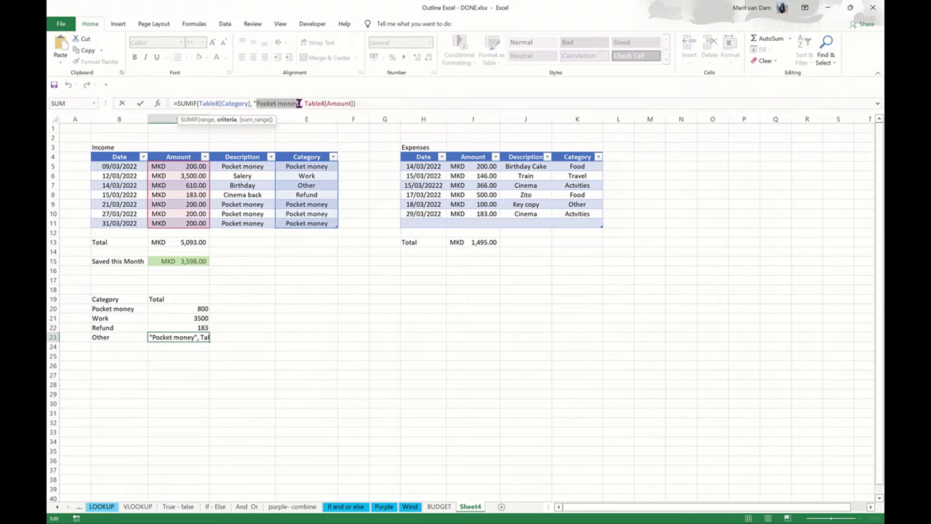
{"action": "type", "text": "Other"}
{"action": "key", "text": "Return"}
{"action": "key", "text": "Up"}
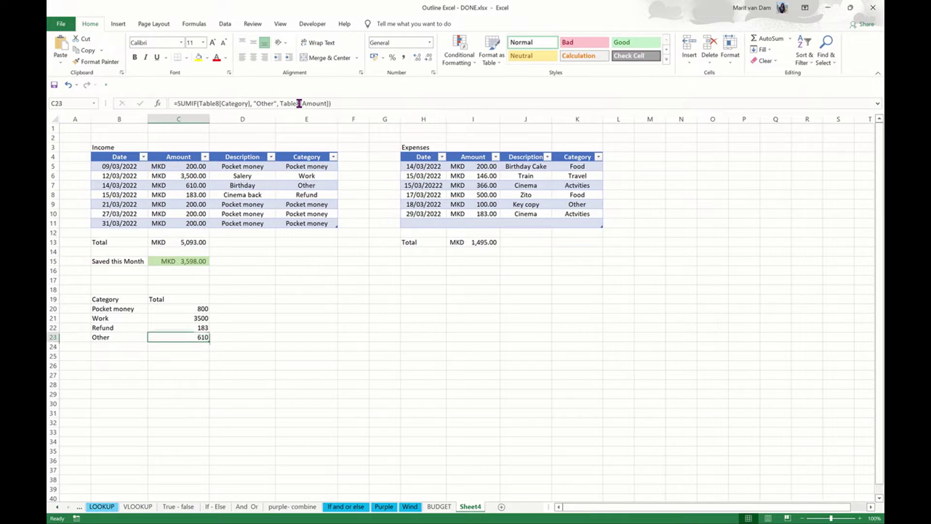
Step: Format C20:C23 as accounting with the MKD symbol, e.g. MKD 3,500.00
{"action": "left_click", "coordinate": [194, 308]}
{"action": "left_click_drag", "start_coordinate": [193, 308], "coordinate": [203, 338]}
{"action": "left_click", "coordinate": [383, 57]}
{"action": "left_click", "coordinate": [419, 119]}
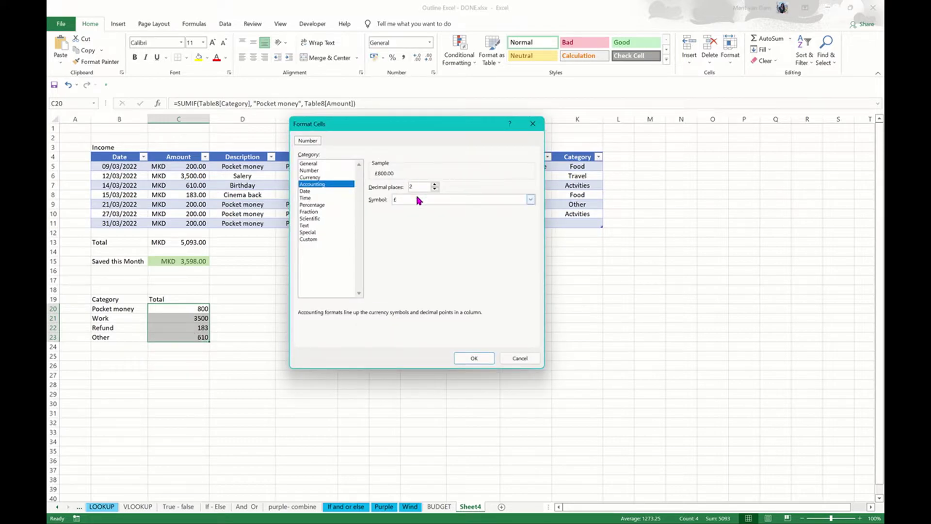
{"action": "left_click", "coordinate": [419, 199]}
{"action": "type", "text": "MKD"}
{"action": "key", "text": "Return"}
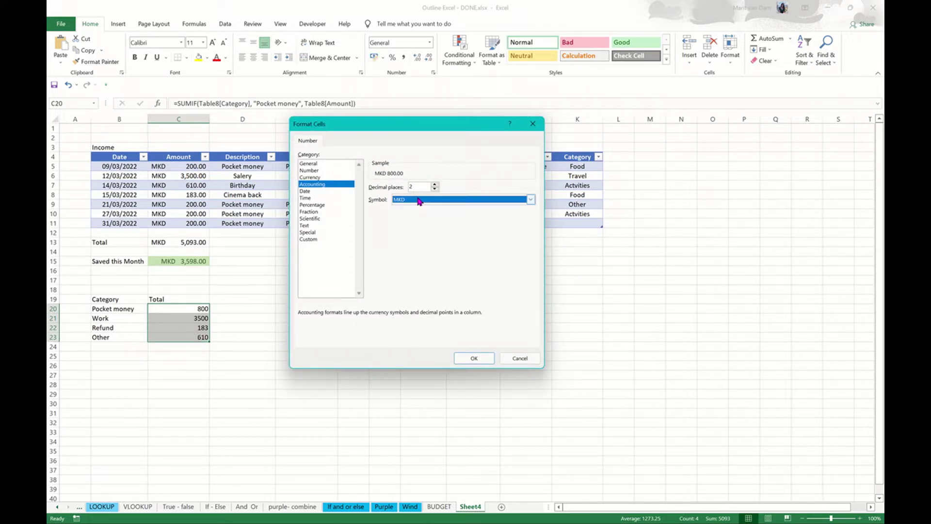
{"action": "left_click", "coordinate": [474, 358]}
{"action": "left_click", "coordinate": [288, 355]}
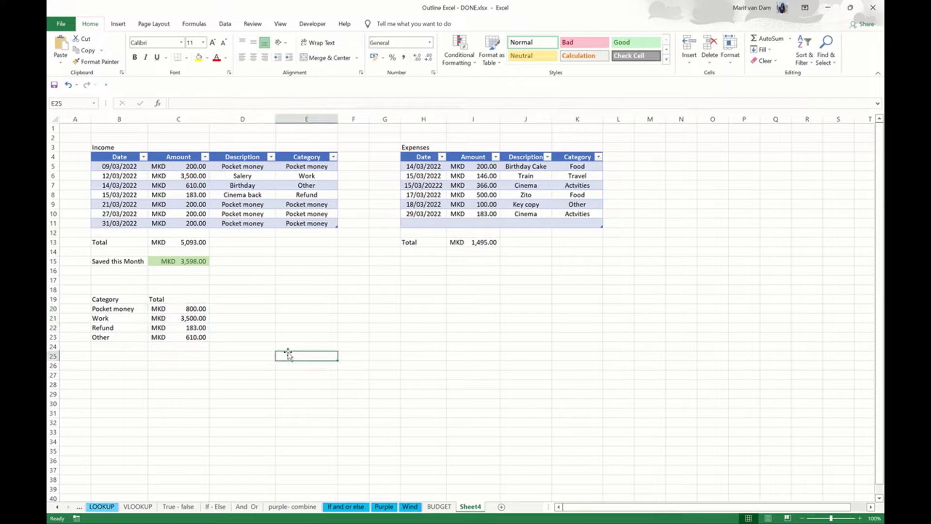
Step: Add Category and Total headings in H19:I19 below the Expenses table
{"action": "left_click", "coordinate": [430, 293]}
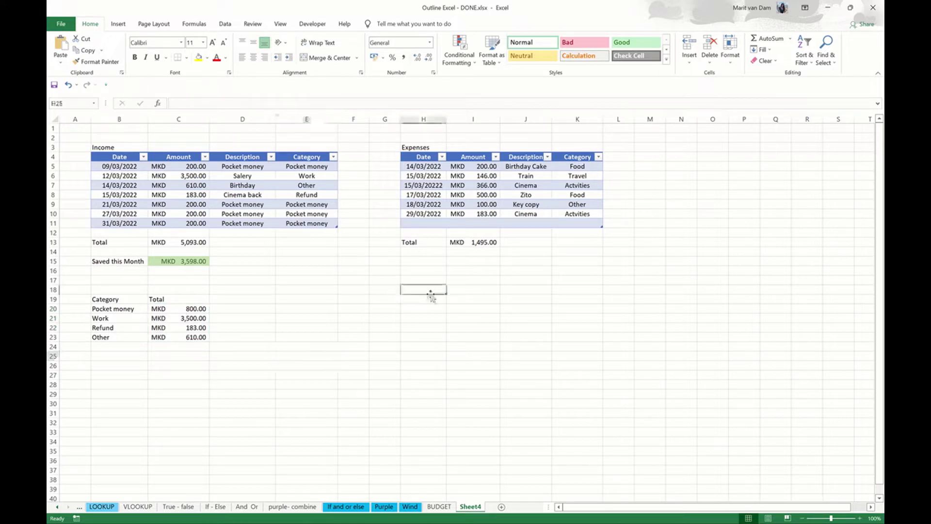
{"action": "left_click", "coordinate": [430, 298]}
{"action": "type", "text": "Categ"}
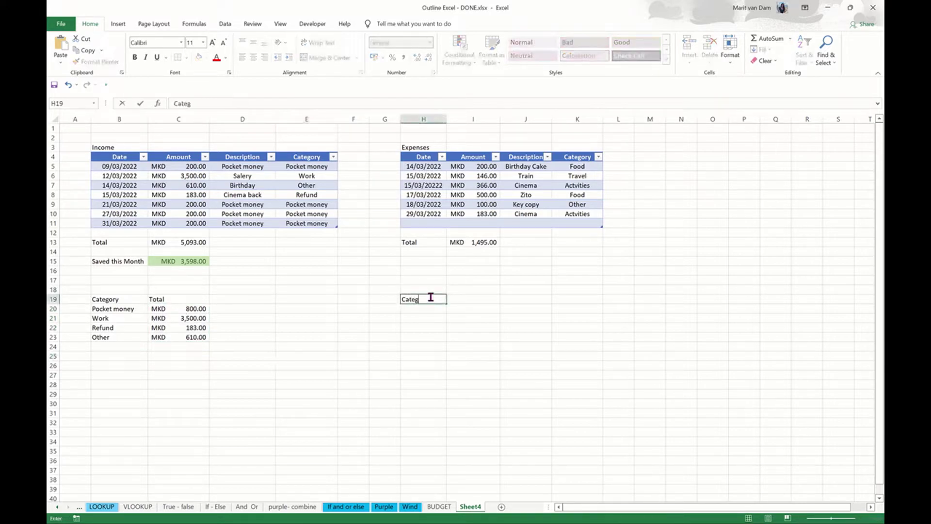
{"action": "type", "text": "ory"}
{"action": "key", "text": "Tab"}
{"action": "type", "text": "Total"}
{"action": "key", "text": "Return"}
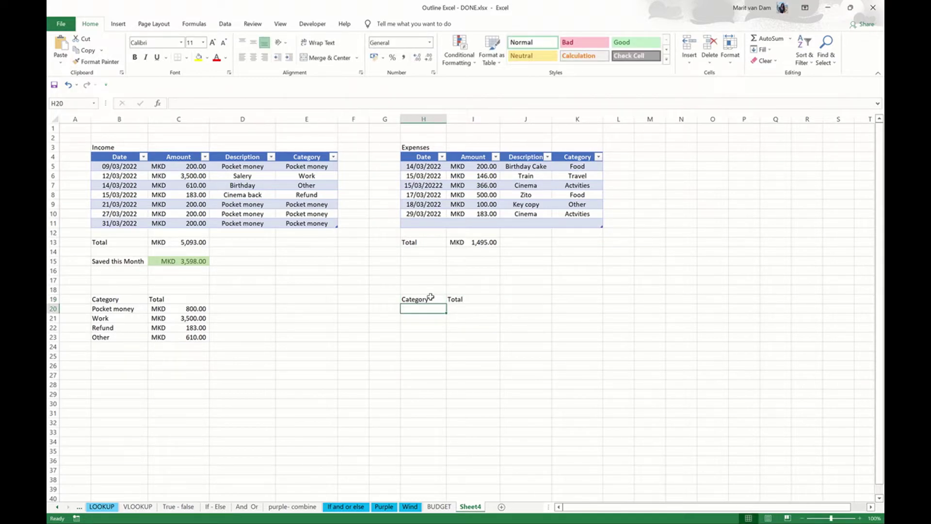
Step: List the categories Food, Travel, Actvities, Personal and Other in H20:H24
{"action": "type", "text": "Foo"}
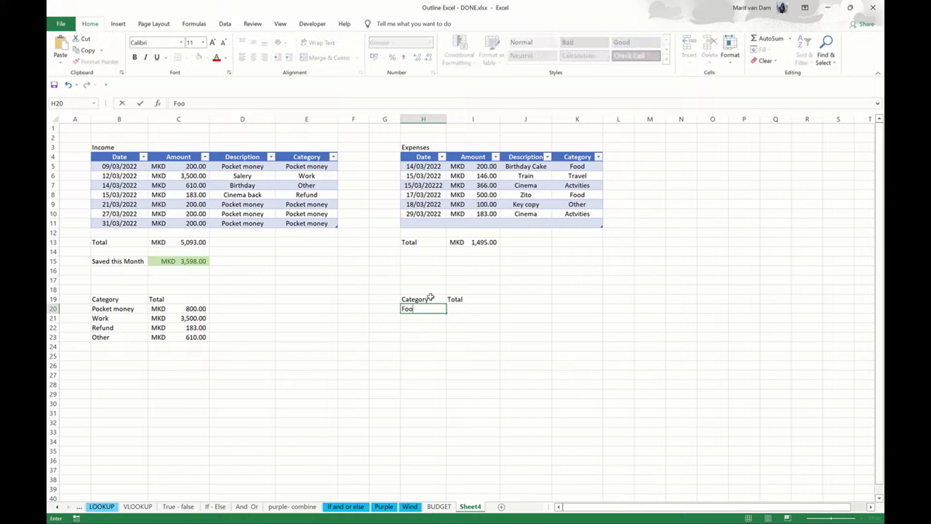
{"action": "type", "text": "dFood"}
{"action": "key", "text": "Return"}
{"action": "type", "text": "Travel"}
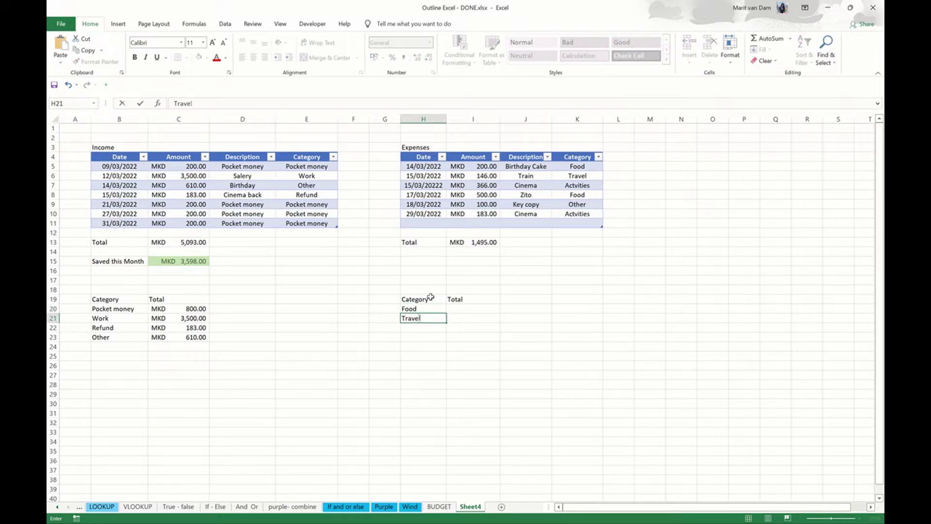
{"action": "key", "text": "Return"}
{"action": "type", "text": "Act"}
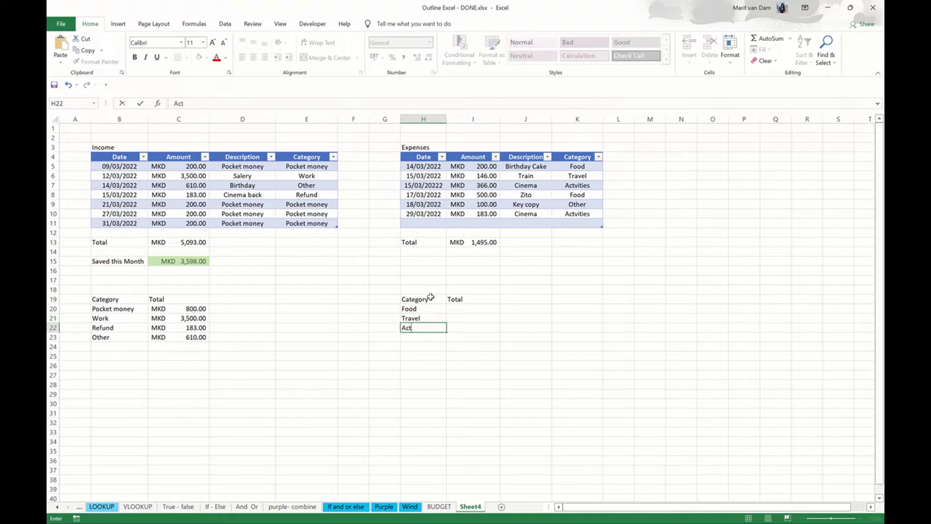
{"action": "type", "text": "vities"}
{"action": "key", "text": "Return"}
{"action": "type", "text": "Personal"}
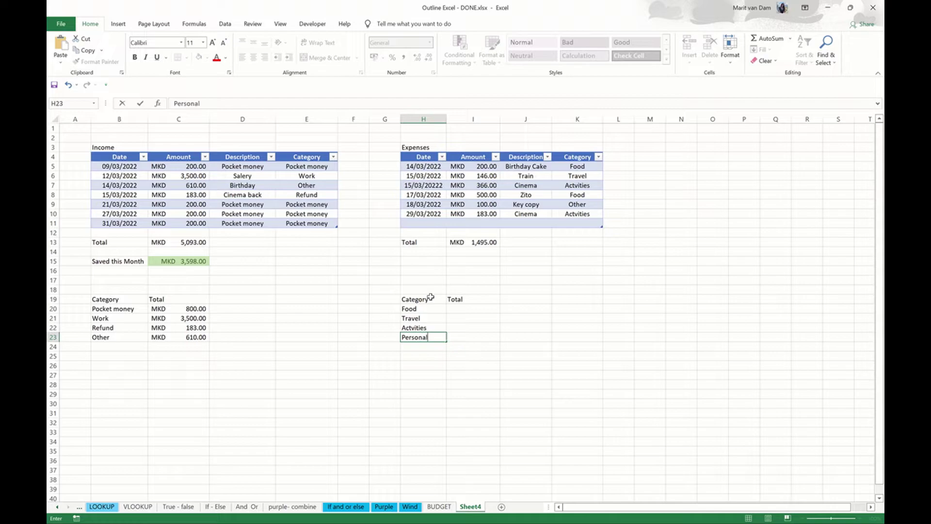
{"action": "key", "text": "Return"}
{"action": "type", "text": "ot"}
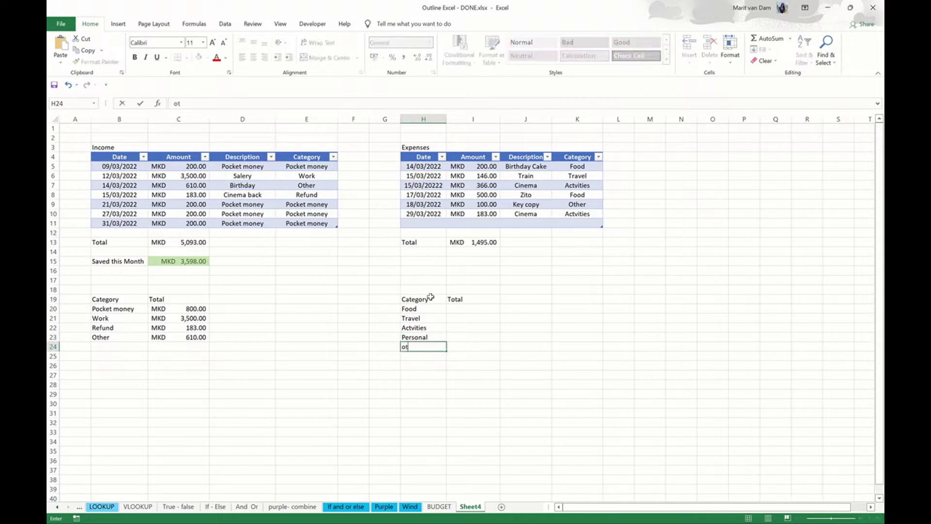
{"action": "type", "text": "Other"}
Step: Enter a SUMIF in I20 totalling Food expenses from Table12 at 700
{"action": "left_click", "coordinate": [463, 309]}
{"action": "type", "text": "=SUM"}
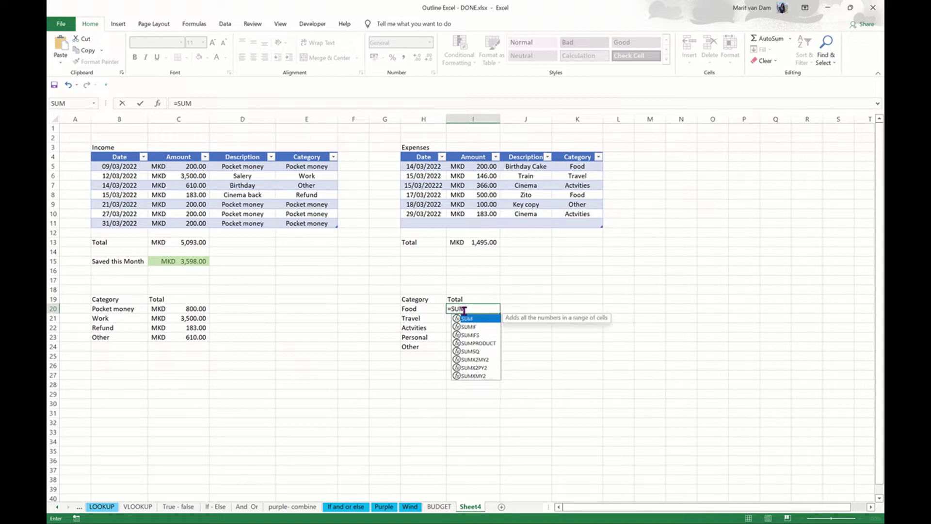
{"action": "key", "text": "Down"}
{"action": "key", "text": "Tab"}
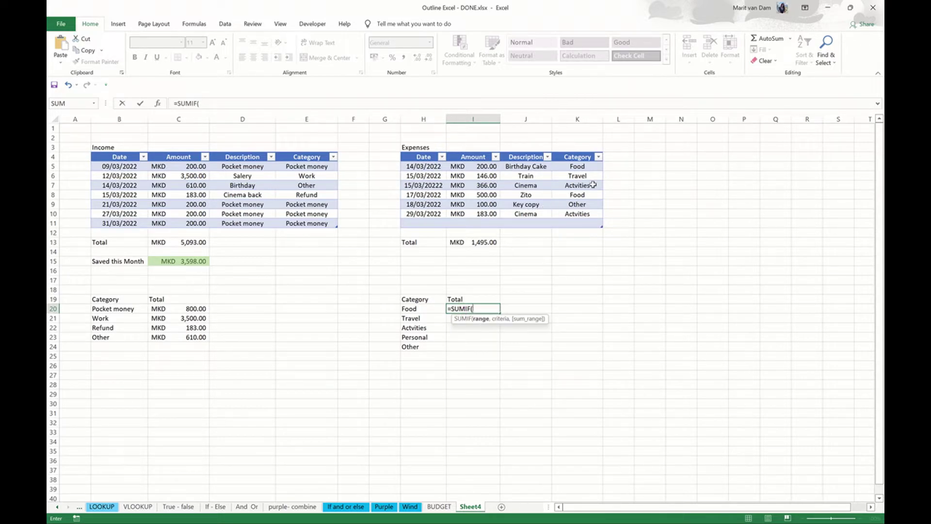
{"action": "left_click_drag", "start_coordinate": [583, 165], "coordinate": [580, 226]}
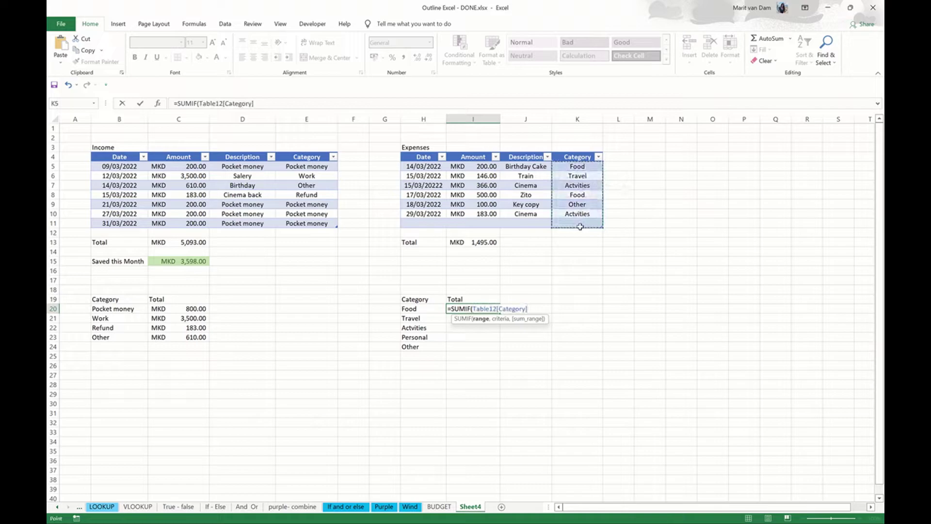
{"action": "type", "text": ", \"Food"}
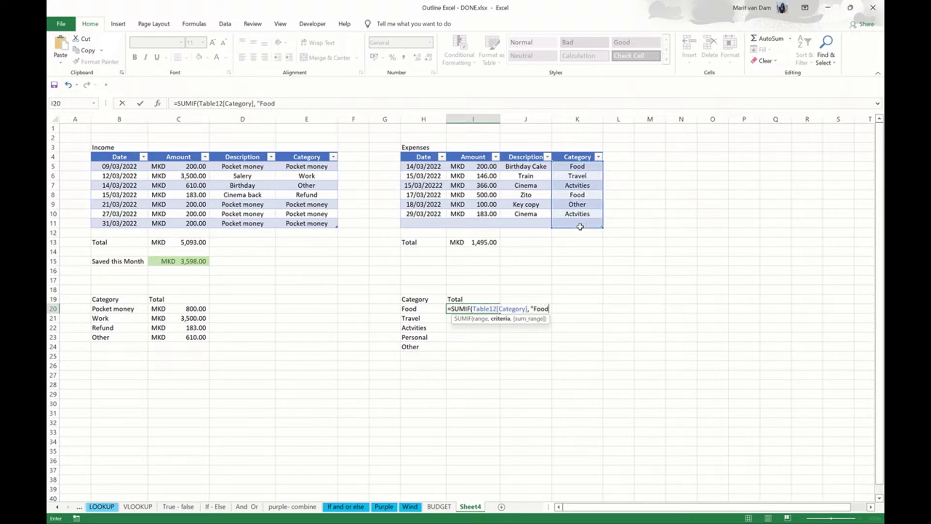
{"action": "type", "text": "\", Table12[Amount"}
{"action": "left_click_drag", "start_coordinate": [466, 166], "coordinate": [473, 223]}
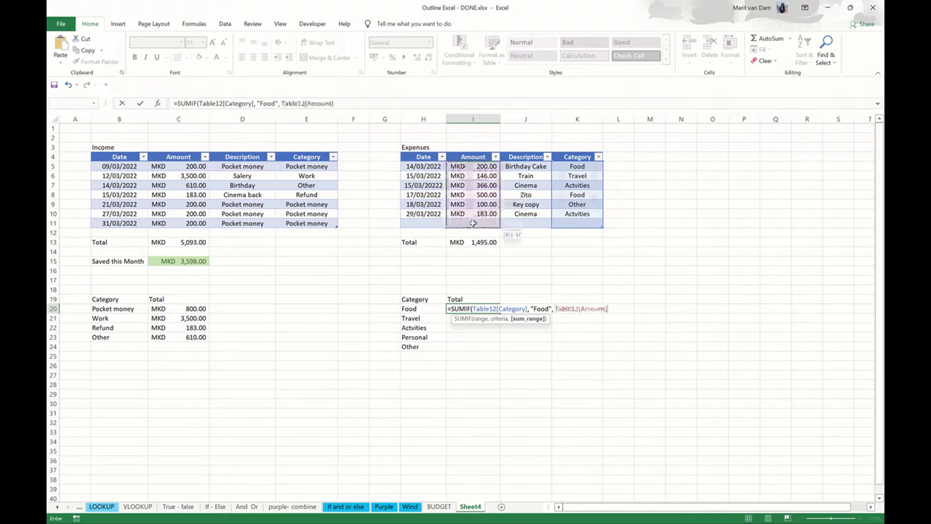
{"action": "key", "text": "ctrl+Return"}
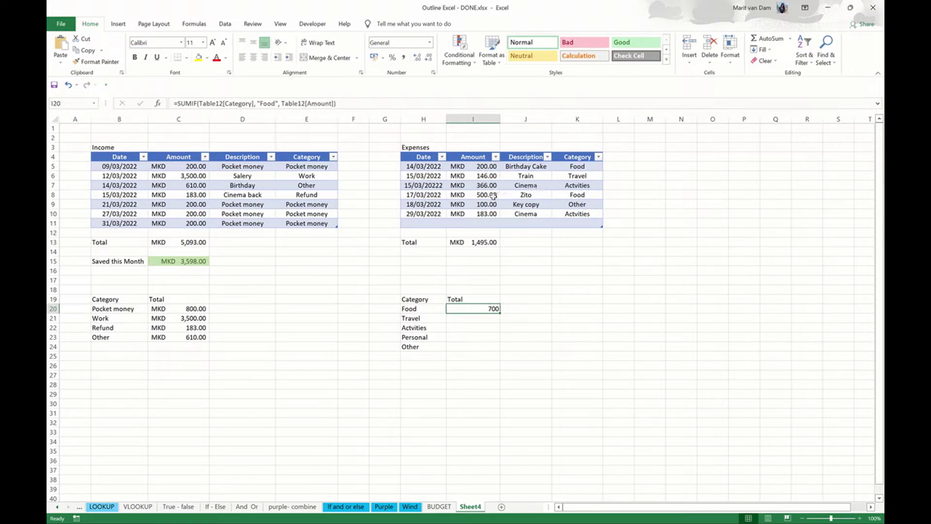
Step: Fill the Food SUMIF total down to I24 and change I21's criterion to Travel
{"action": "left_click_drag", "start_coordinate": [500, 312], "coordinate": [498, 352]}
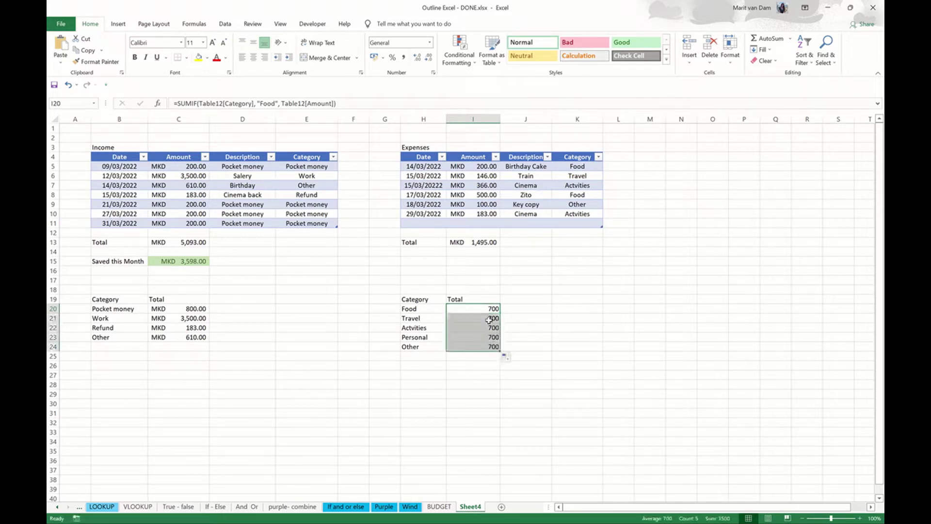
{"action": "left_click", "coordinate": [491, 318]}
{"action": "left_click", "coordinate": [265, 103]}
{"action": "double_click", "coordinate": [265, 102]}
{"action": "type", "text": "F"}
{"action": "key", "text": "BackSpace"}
{"action": "type", "text": "Travel"}
{"action": "key", "text": "Return"}
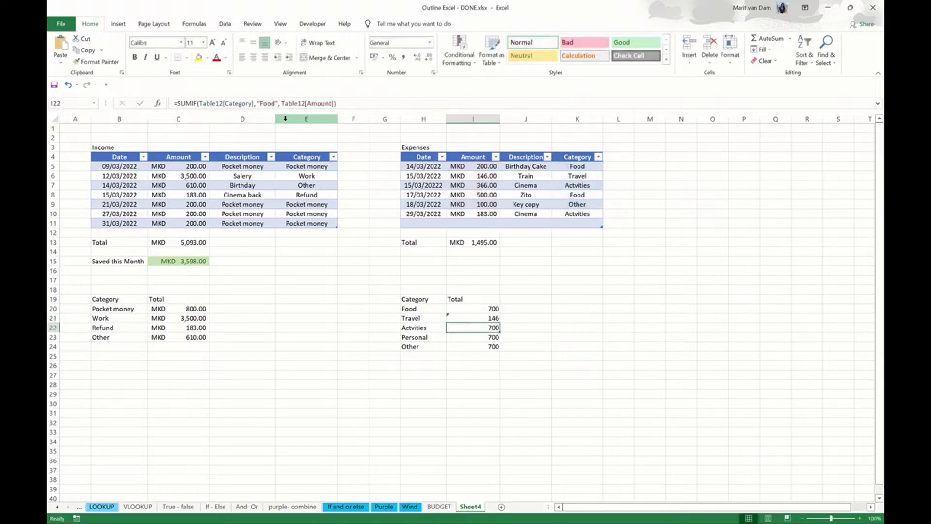
Step: Change the Activities total's criterion to Activities and rework the Personal total's criterion
{"action": "left_click", "coordinate": [270, 103]}
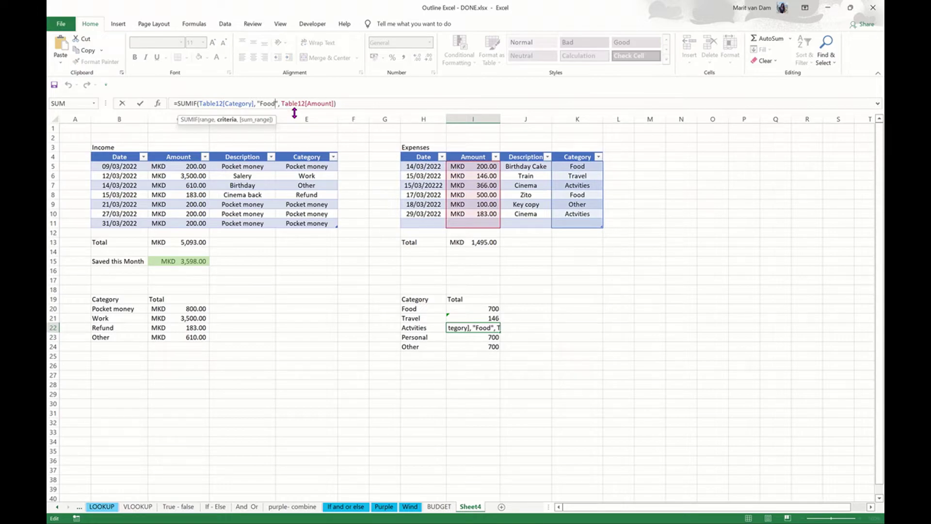
{"action": "key", "text": "BackSpace"}
{"action": "key", "text": "BackSpace"}
{"action": "key", "text": "BackSpace"}
{"action": "type", "text": "Act"}
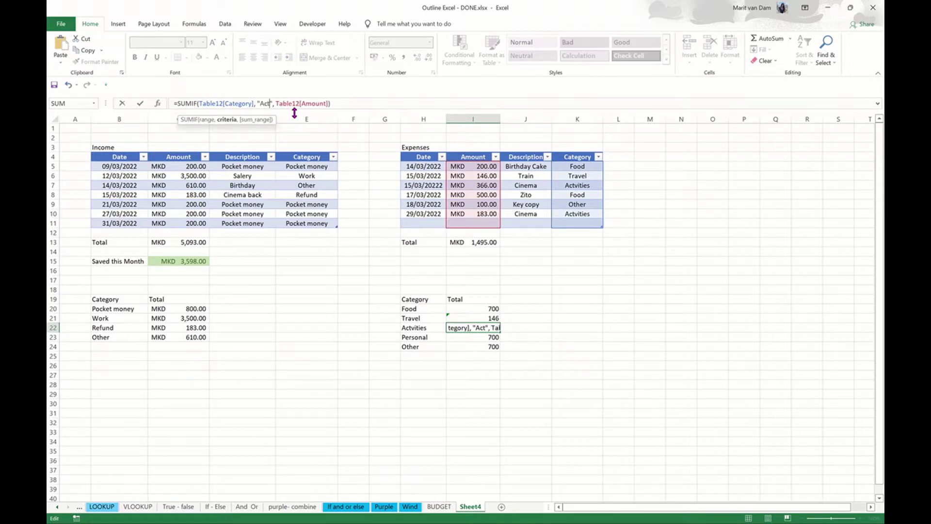
{"action": "type", "text": "ivities"}
{"action": "key", "text": "Return"}
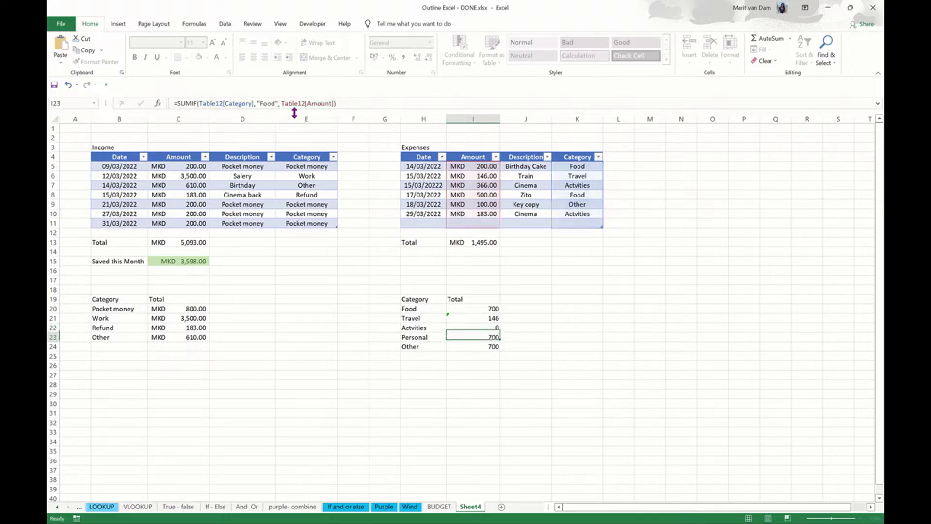
{"action": "left_click", "coordinate": [273, 103]}
{"action": "key", "text": "BackSpace"}
{"action": "key", "text": "BackSpace"}
{"action": "key", "text": "BackSpace"}
{"action": "key", "text": "BackSpace"}
{"action": "key", "text": "BackSpace"}
{"action": "key", "text": "BackSpace"}
{"action": "key", "text": "Return"}
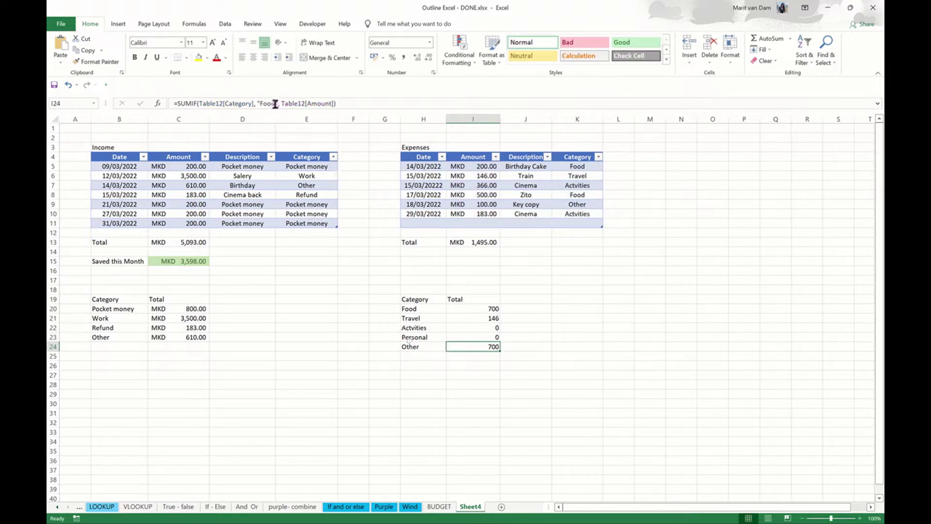
Step: Copy the Personal formula into the Other total and select the category totals column
{"action": "left_click", "coordinate": [487, 337]}
{"action": "left_click_drag", "start_coordinate": [500, 342], "coordinate": [499, 348]}
{"action": "left_click", "coordinate": [486, 347]}
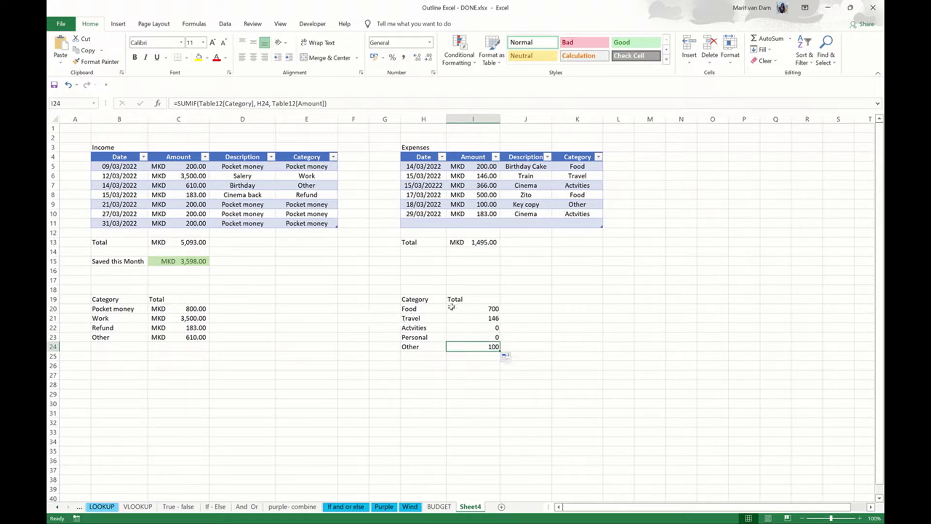
{"action": "left_click_drag", "start_coordinate": [459, 310], "coordinate": [463, 347]}
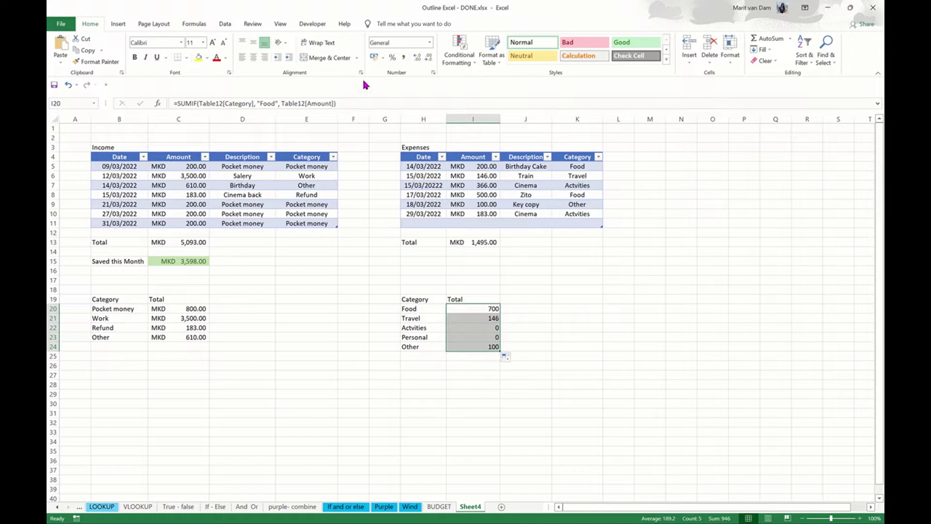
Step: Format category totals I20:I24 as Accounting with the MKD symbol via More Accounting Formats
{"action": "left_click", "coordinate": [375, 58]}
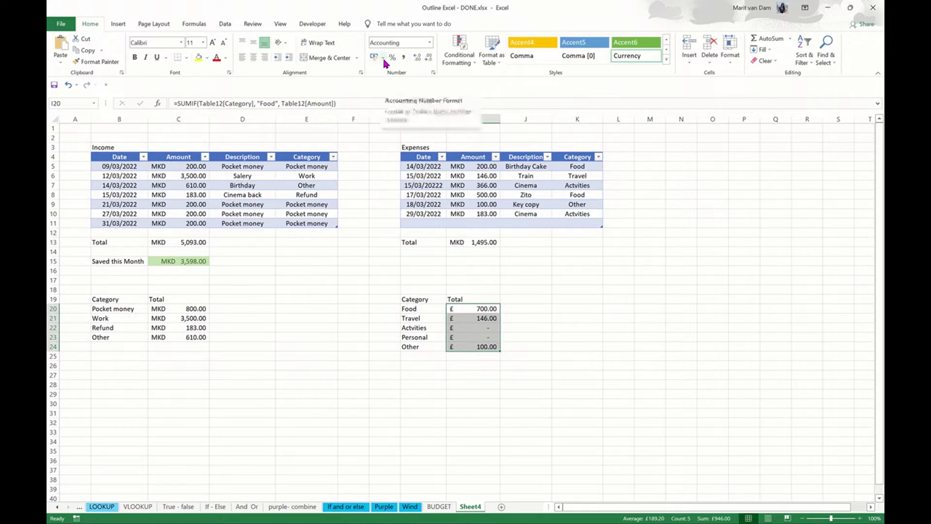
{"action": "left_click", "coordinate": [383, 57]}
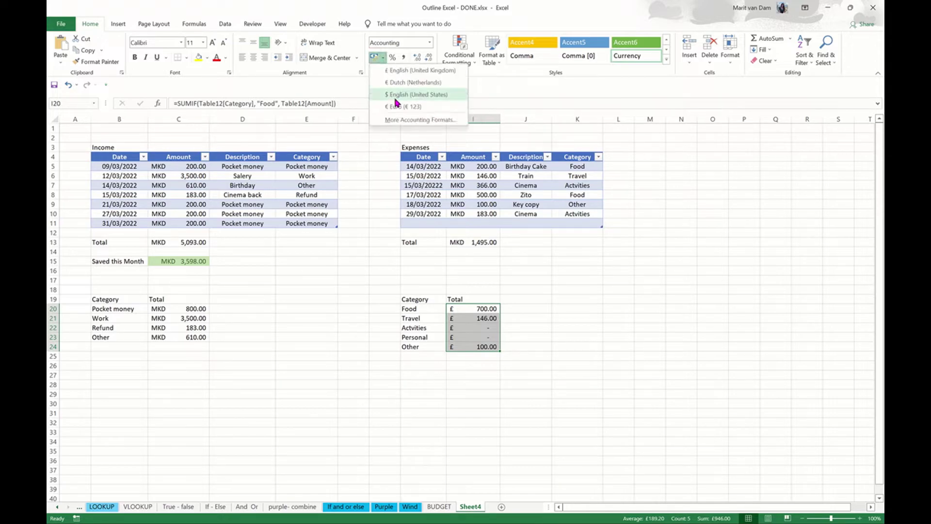
{"action": "left_click", "coordinate": [410, 121]}
{"action": "left_click", "coordinate": [419, 199]}
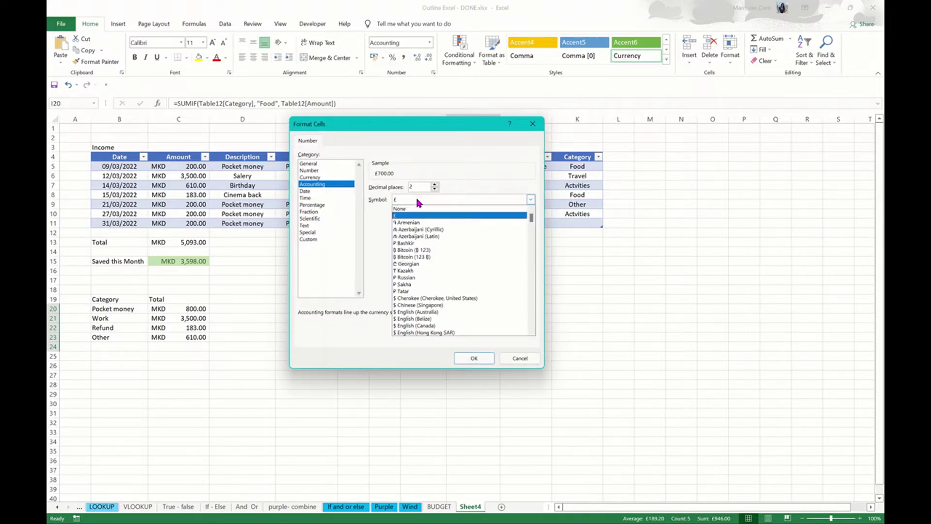
{"action": "type", "text": "MKD"}
{"action": "key", "text": "Return"}
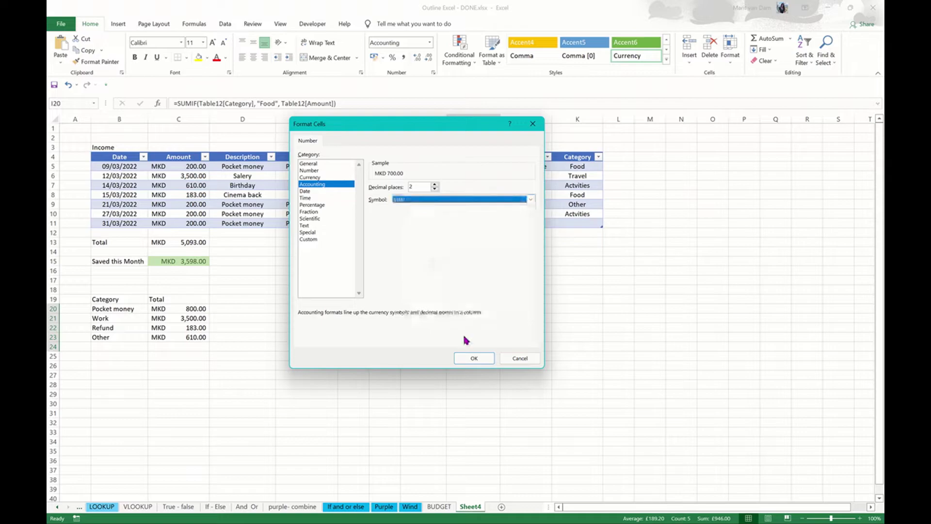
{"action": "left_click", "coordinate": [473, 358]}
{"action": "left_click", "coordinate": [476, 334]}
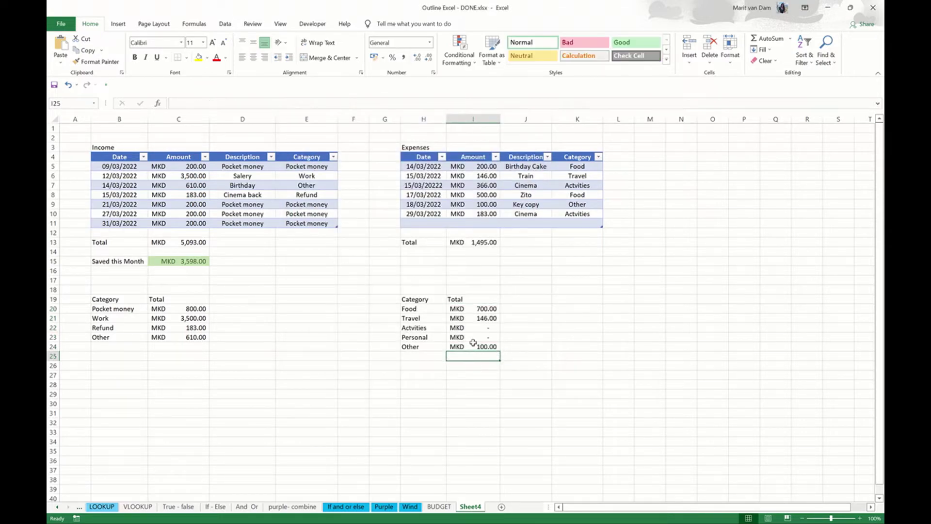
Step: Widen the expenses Amount column and select the first expense Category cell
{"action": "left_click", "coordinate": [484, 328]}
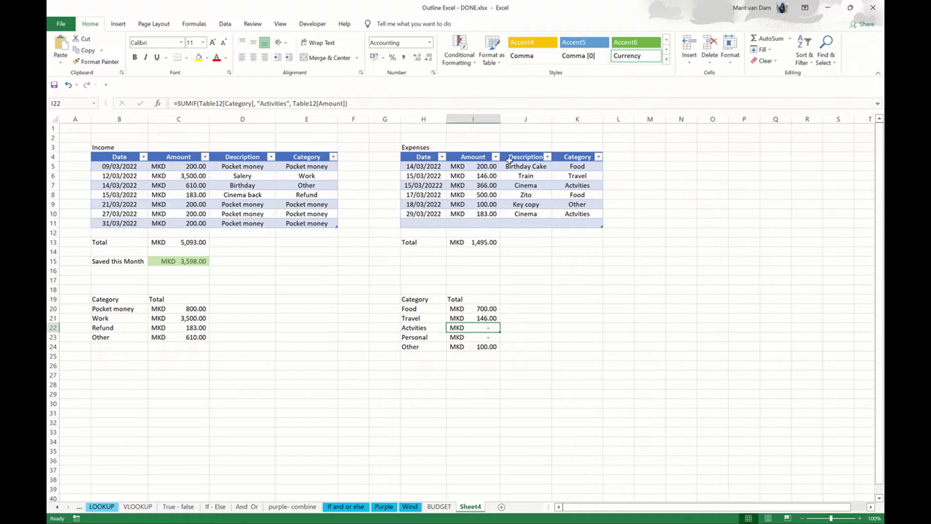
{"action": "left_click_drag", "start_coordinate": [504, 121], "coordinate": [512, 121]}
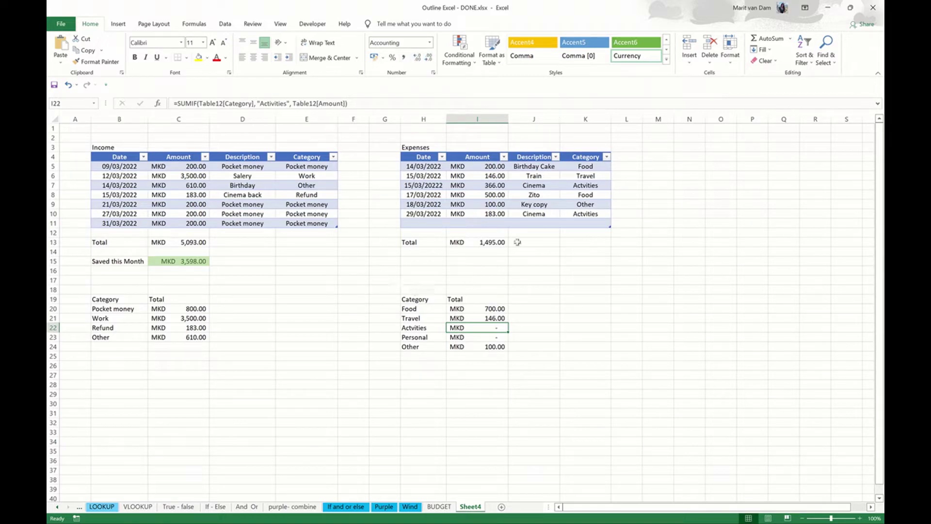
{"action": "left_click", "coordinate": [586, 192]}
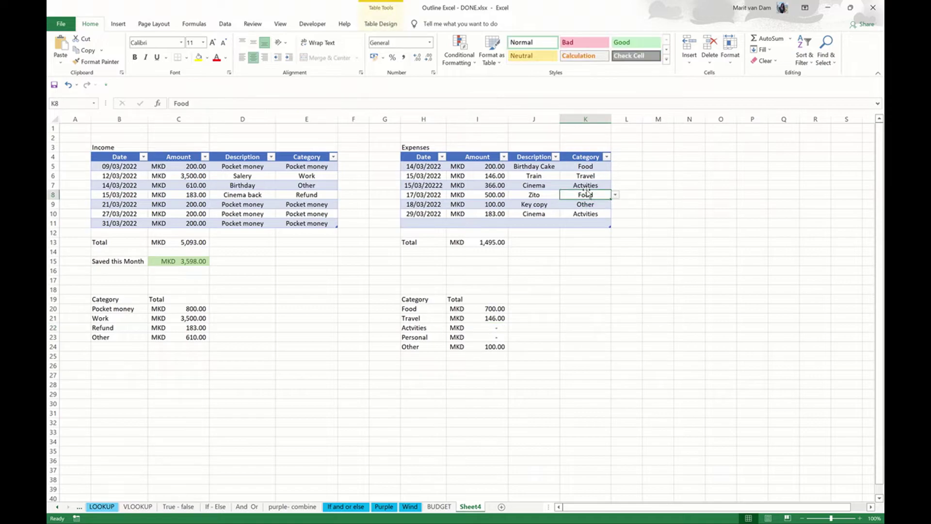
{"action": "left_click", "coordinate": [591, 184]}
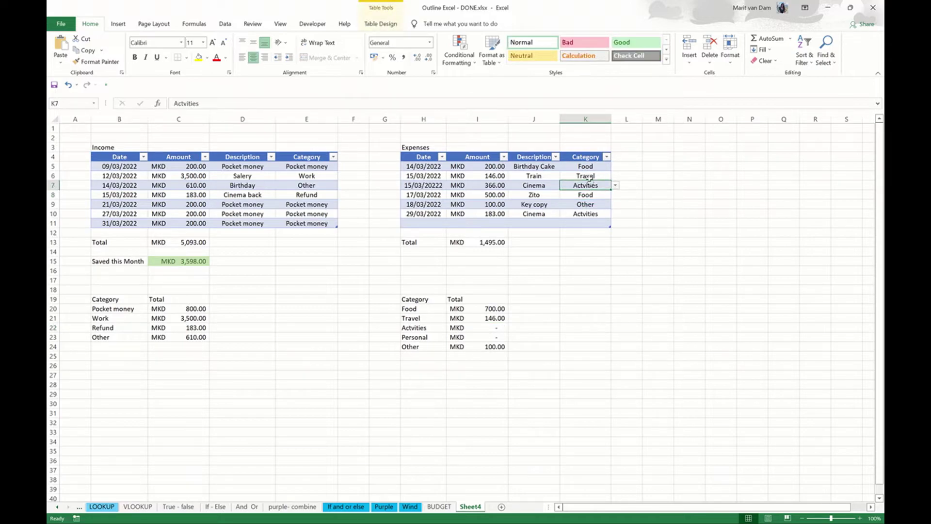
{"action": "left_click", "coordinate": [586, 167]}
Step: Confirm the category cell's Data Validation list and fill Food down to K11
{"action": "left_click", "coordinate": [222, 24]}
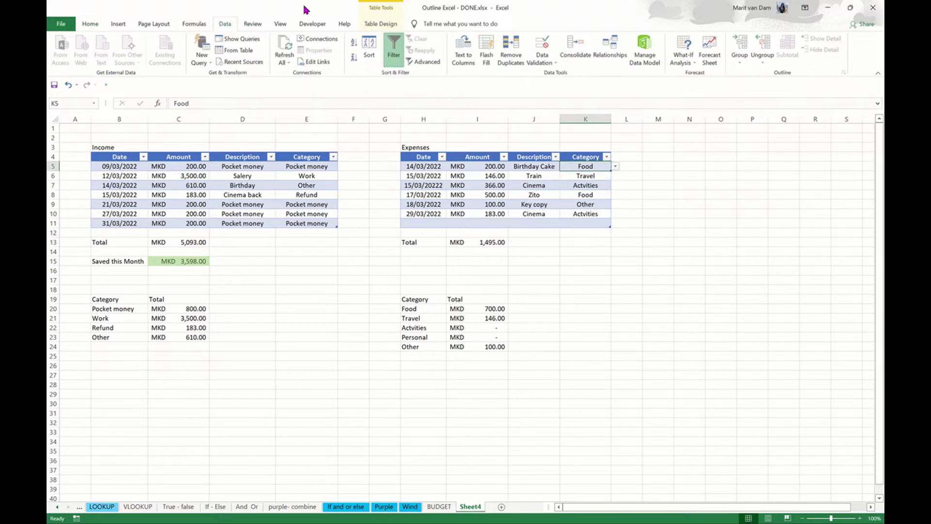
{"action": "left_click", "coordinate": [557, 65]}
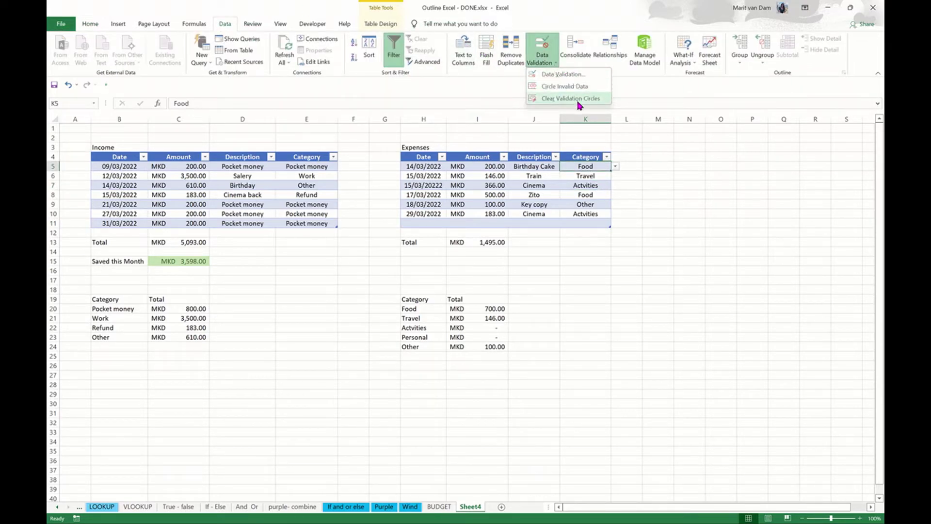
{"action": "left_click", "coordinate": [562, 76]}
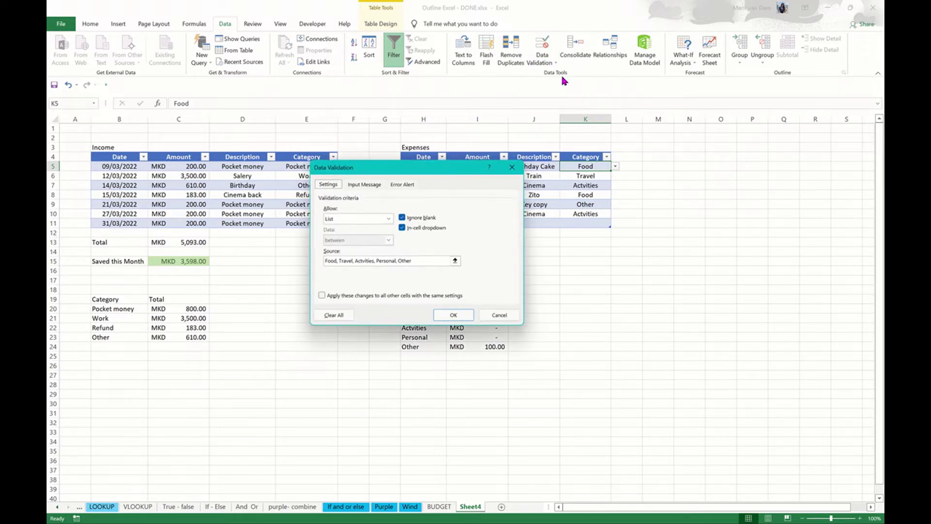
{"action": "left_click", "coordinate": [362, 261]}
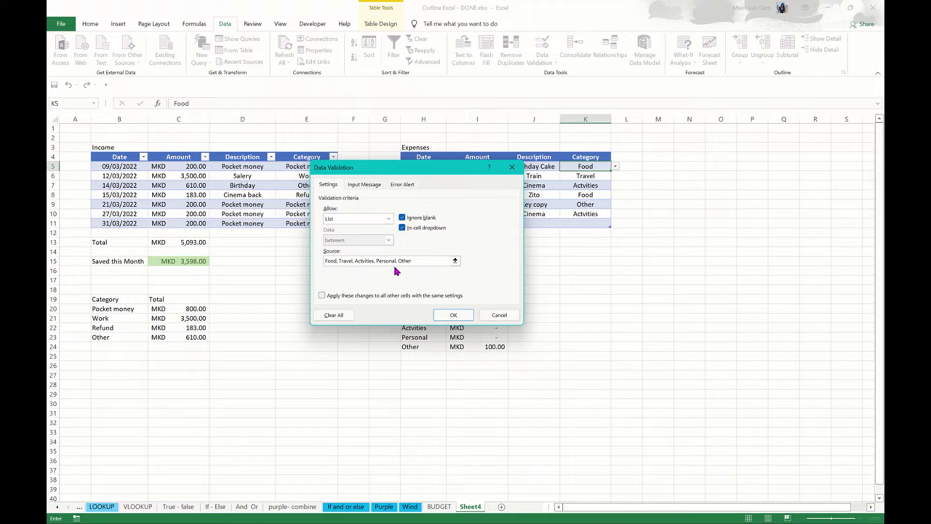
{"action": "left_click", "coordinate": [452, 316]}
{"action": "left_click_drag", "start_coordinate": [610, 170], "coordinate": [608, 224]}
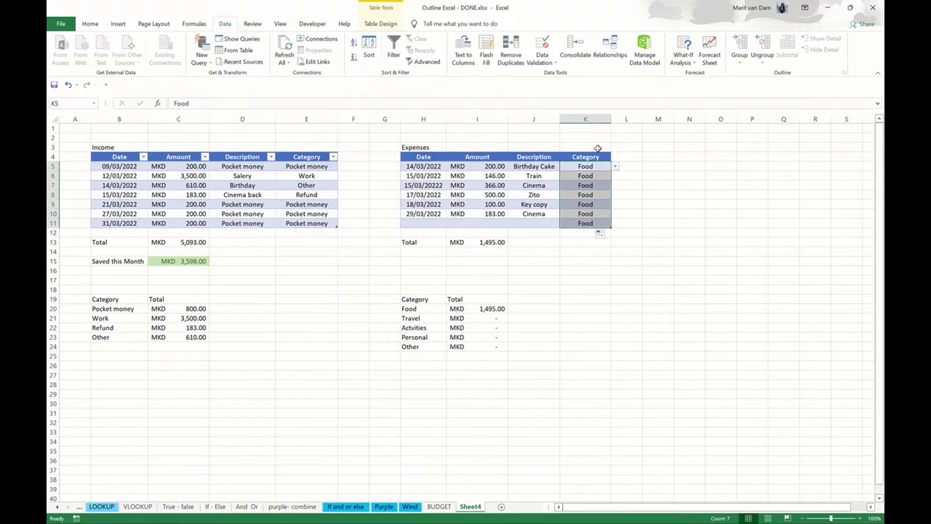
Step: Set K6 to Travel, K7 to Activities, keep K8 as Food, and set K9 to Other
{"action": "left_click", "coordinate": [601, 176]}
{"action": "left_click", "coordinate": [615, 175]}
{"action": "left_click", "coordinate": [606, 191]}
{"action": "left_click", "coordinate": [615, 185]}
{"action": "left_click", "coordinate": [596, 205]}
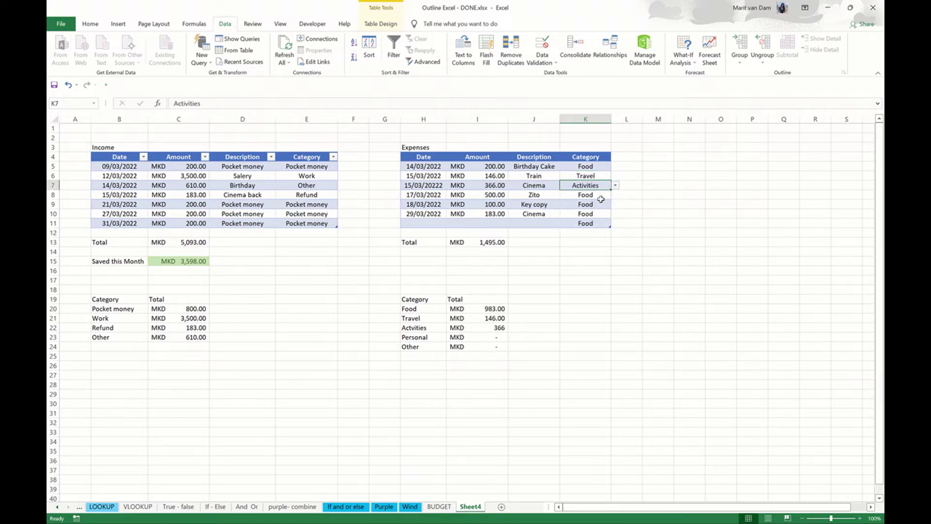
{"action": "left_click", "coordinate": [615, 194]}
{"action": "left_click", "coordinate": [601, 204]}
{"action": "left_click", "coordinate": [602, 204]}
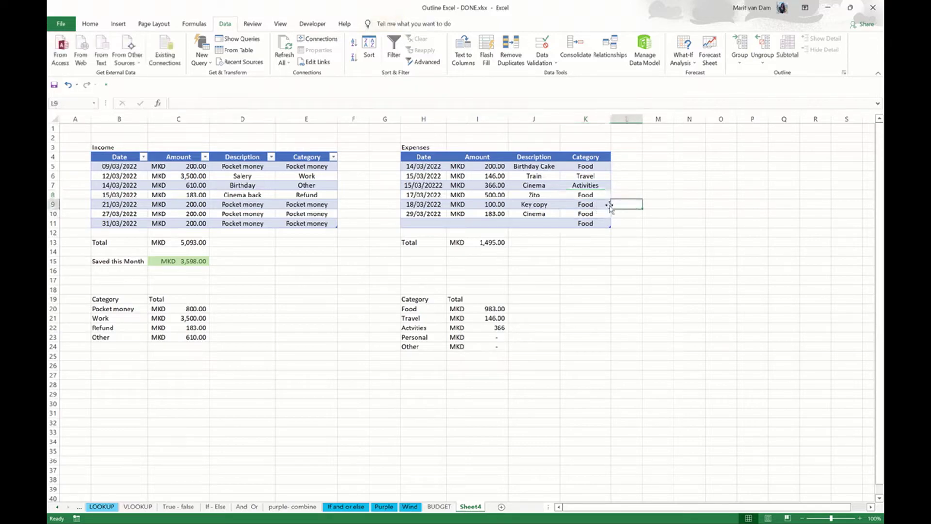
{"action": "left_click", "coordinate": [615, 205]}
{"action": "left_click", "coordinate": [601, 236]}
{"action": "left_click", "coordinate": [604, 213]}
Step: Set K10 to Activities and clear Food from the empty row's category K11
{"action": "left_click", "coordinate": [616, 215]}
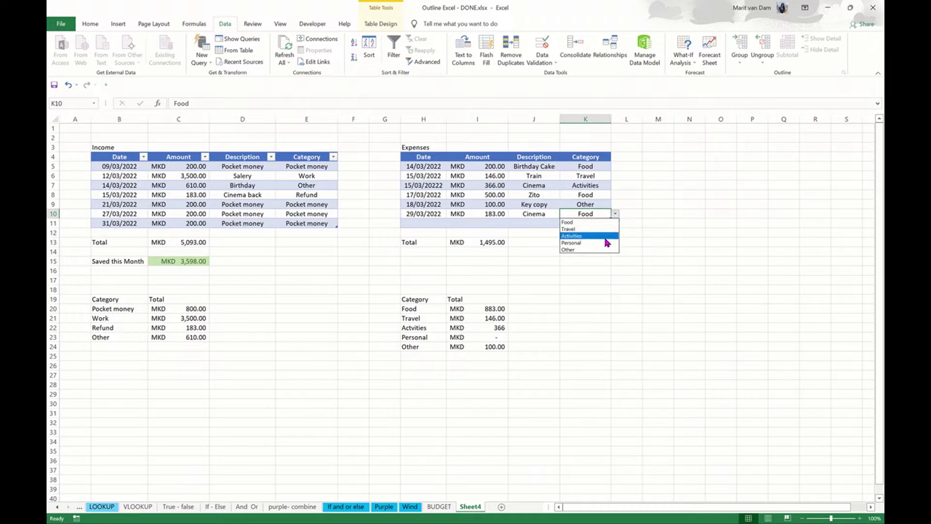
{"action": "left_click", "coordinate": [604, 234]}
{"action": "left_click", "coordinate": [615, 223]}
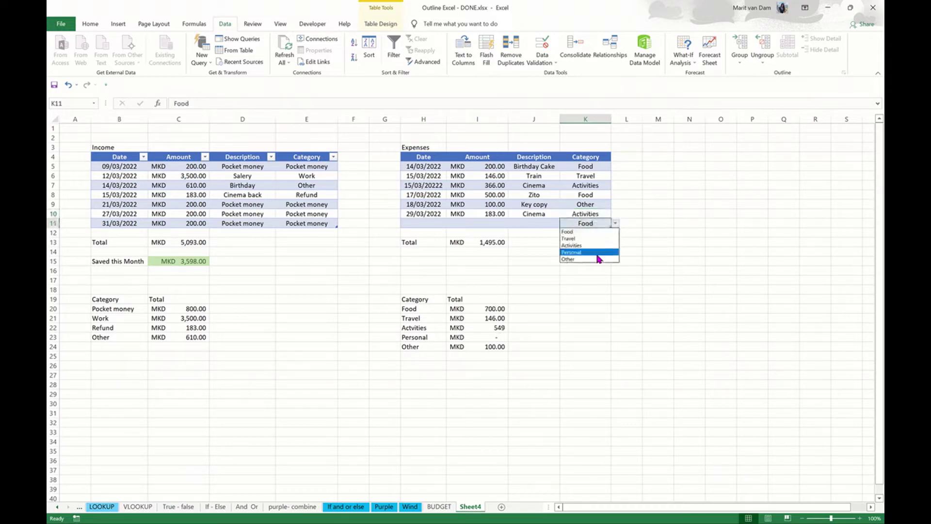
{"action": "left_click", "coordinate": [546, 242]}
{"action": "left_click", "coordinate": [547, 222]}
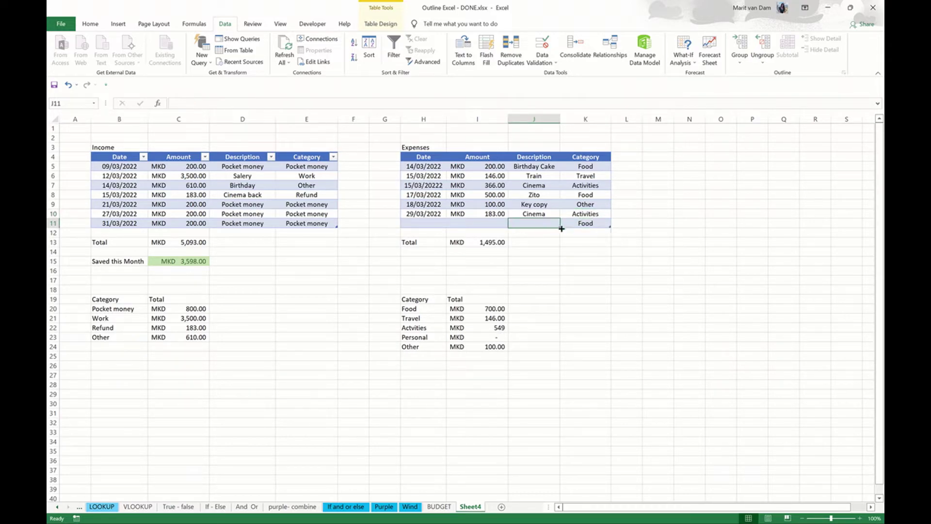
{"action": "left_click_drag", "start_coordinate": [561, 229], "coordinate": [589, 225]}
{"action": "left_click", "coordinate": [577, 259]}
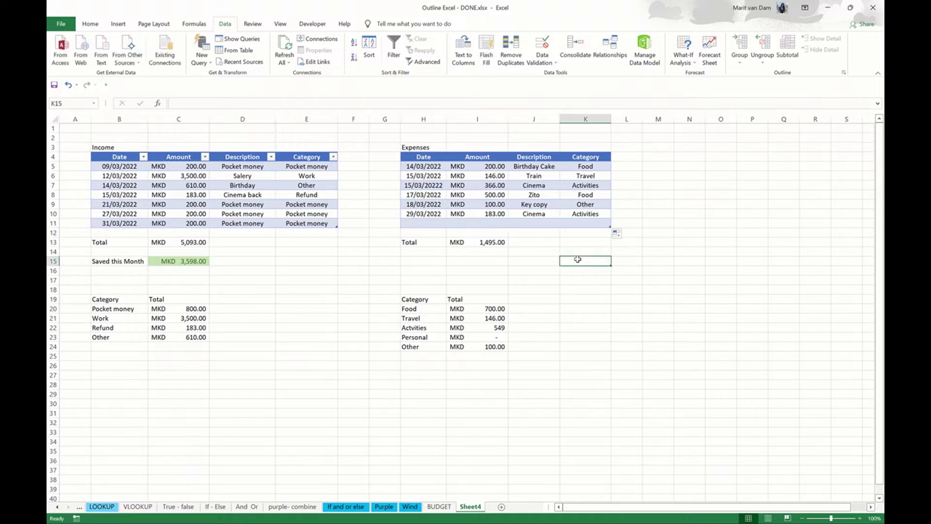
{"action": "left_click", "coordinate": [484, 337]}
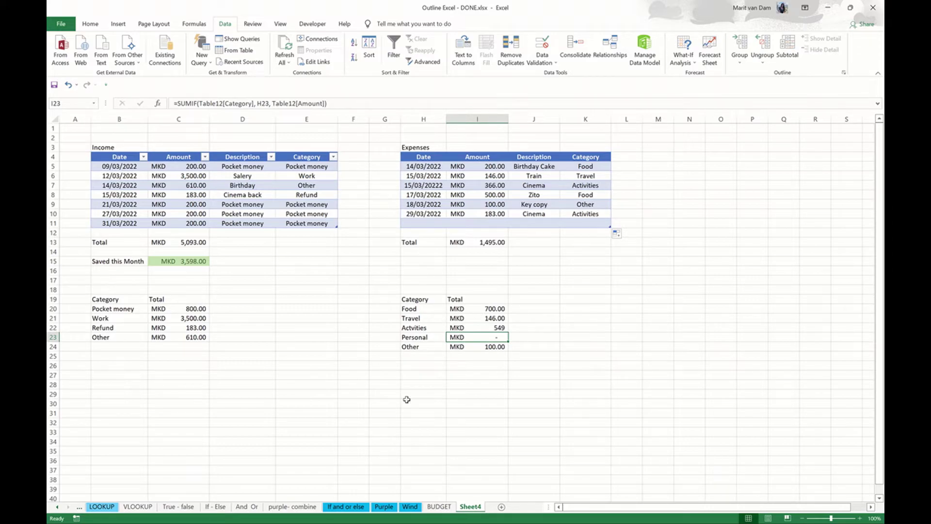
Step: Review the BUDGET sheet's Total chart, then return to Sheet4 and start typing Income in E15
{"action": "left_click", "coordinate": [438, 507]}
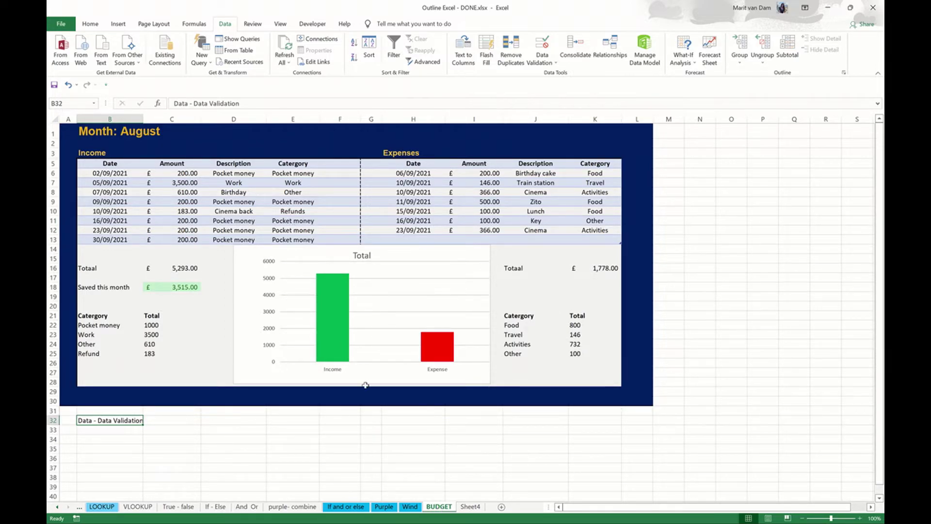
{"action": "left_click", "coordinate": [371, 284]}
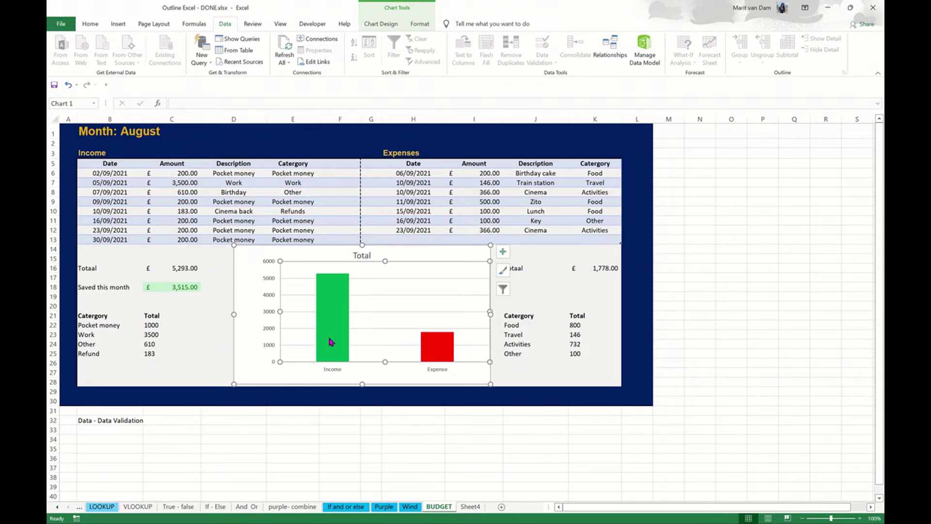
{"action": "left_click", "coordinate": [416, 452]}
{"action": "key", "text": "ctrl+Page_Down"}
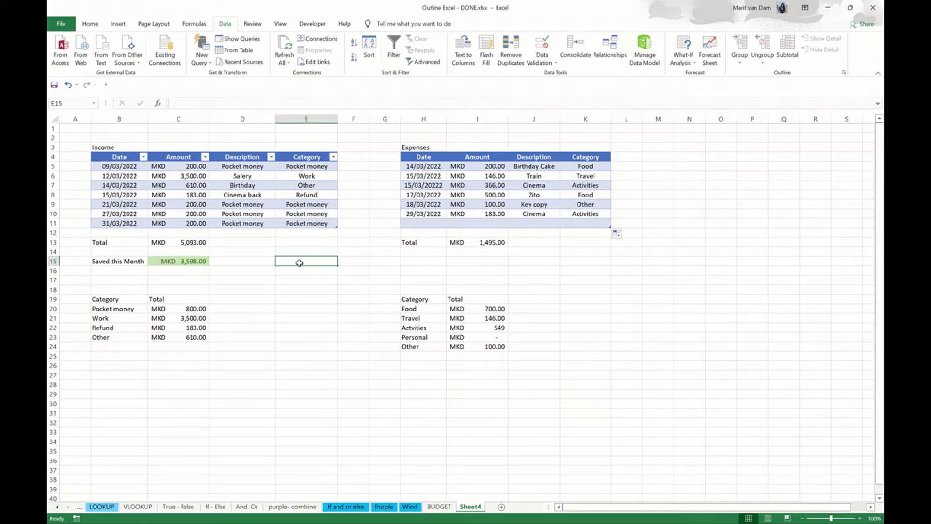
{"action": "type", "text": "I"}
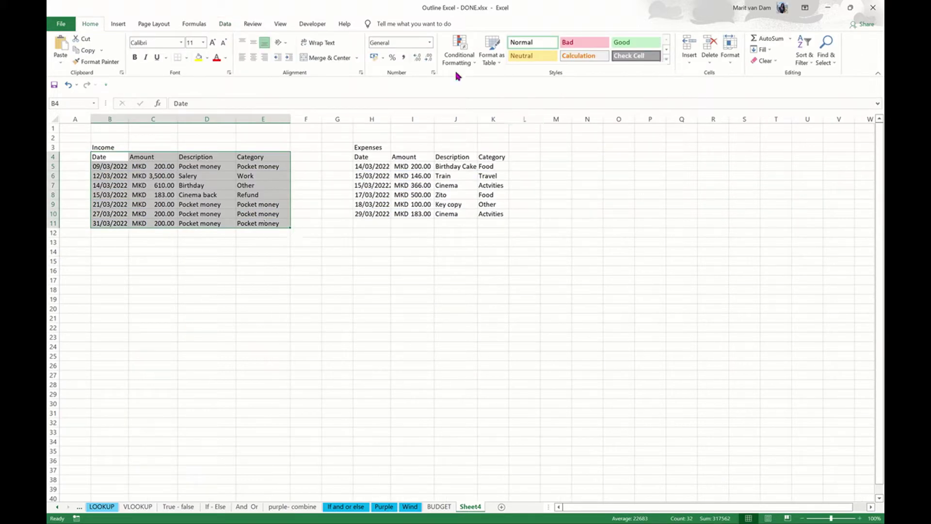
Step: Link E16 to =C13 and F16 to =I13, then select the E15:F16 summary
{"action": "left_click", "coordinate": [499, 63]}
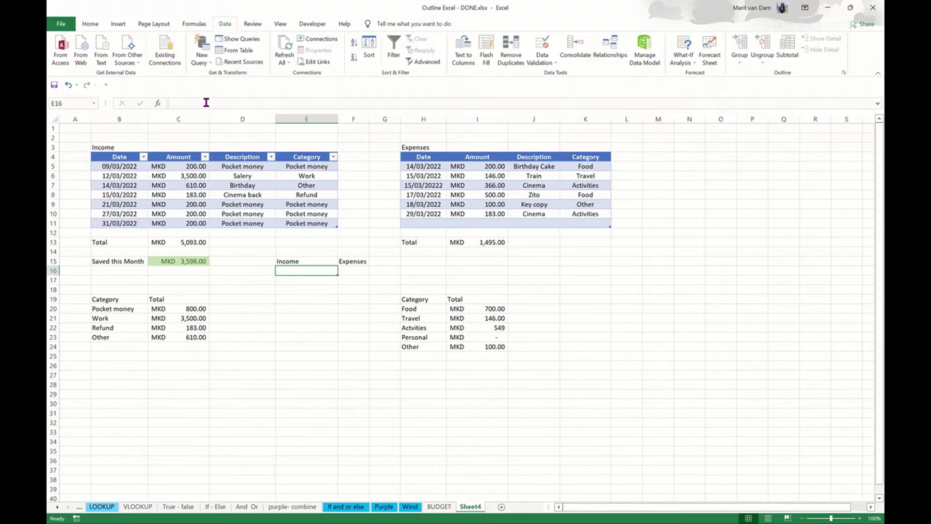
{"action": "type", "text": "="}
{"action": "left_click", "coordinate": [177, 241]}
{"action": "key", "text": "Tab"}
{"action": "type", "text": "="}
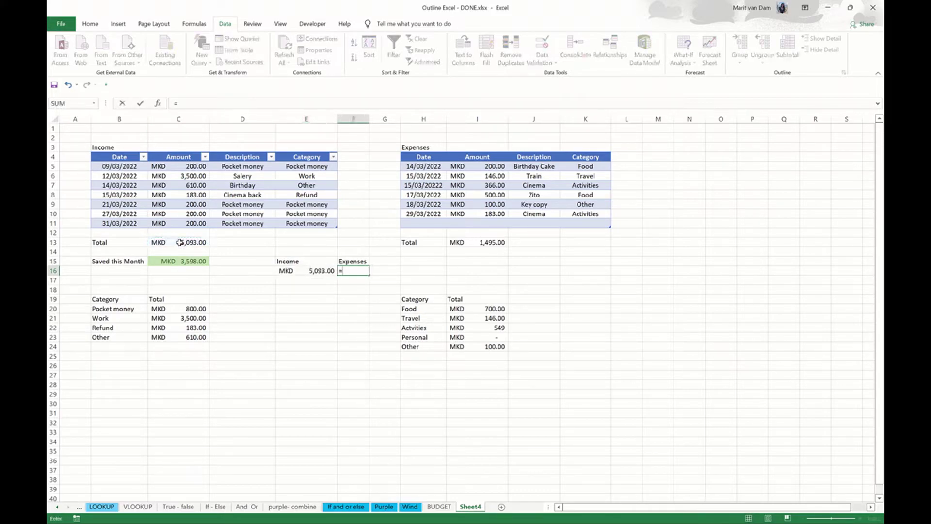
{"action": "left_click", "coordinate": [472, 241]}
{"action": "key", "text": "Return"}
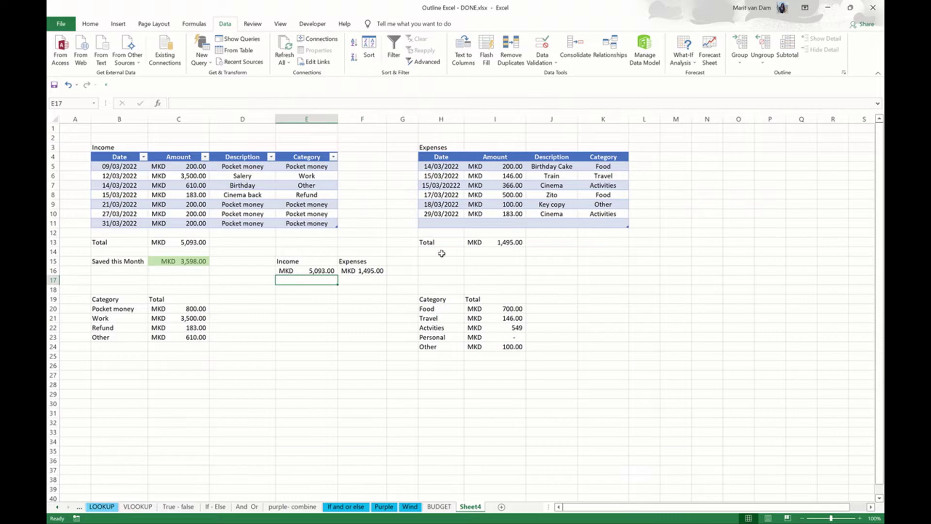
{"action": "left_click_drag", "start_coordinate": [313, 263], "coordinate": [373, 271]}
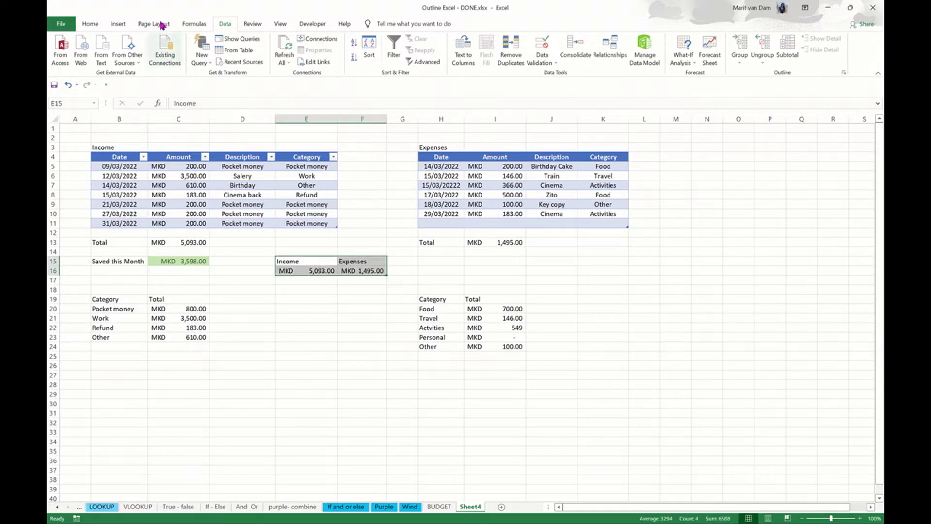
{"action": "left_click", "coordinate": [118, 24]}
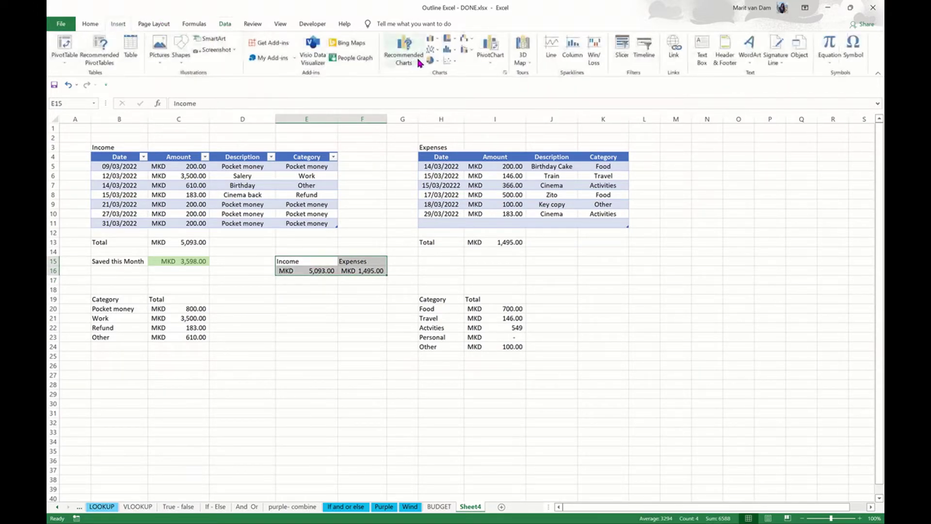
Step: Insert a 2-D clustered column chart of Income vs Expenses and drag it left under the tables
{"action": "left_click", "coordinate": [437, 41]}
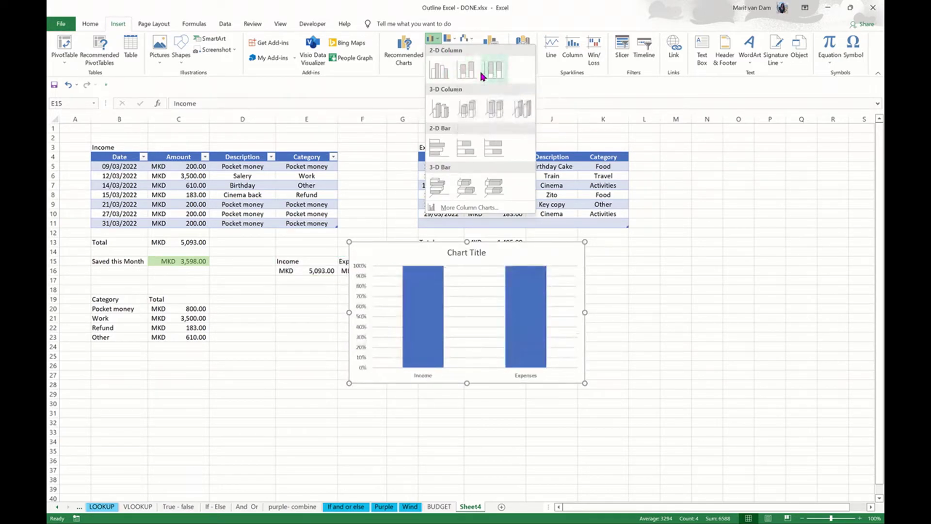
{"action": "left_click", "coordinate": [470, 71]}
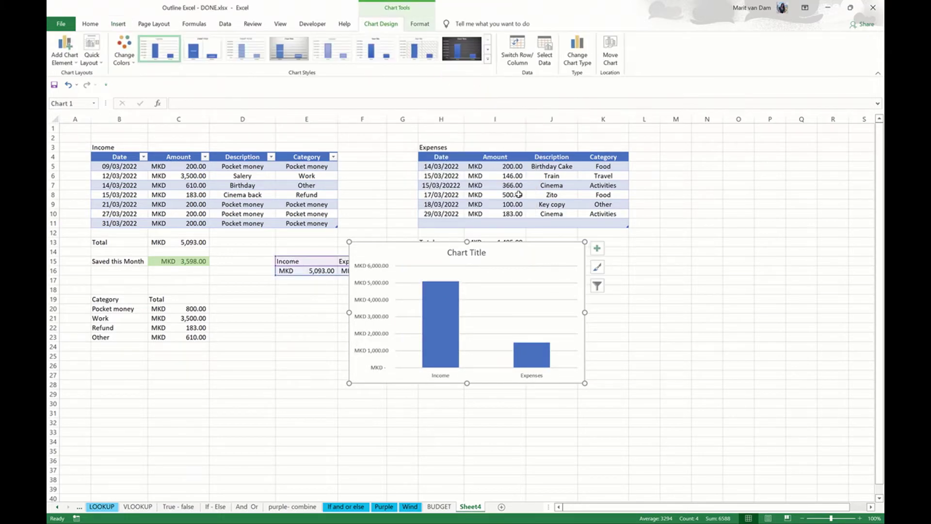
{"action": "left_click_drag", "start_coordinate": [529, 249], "coordinate": [409, 253]}
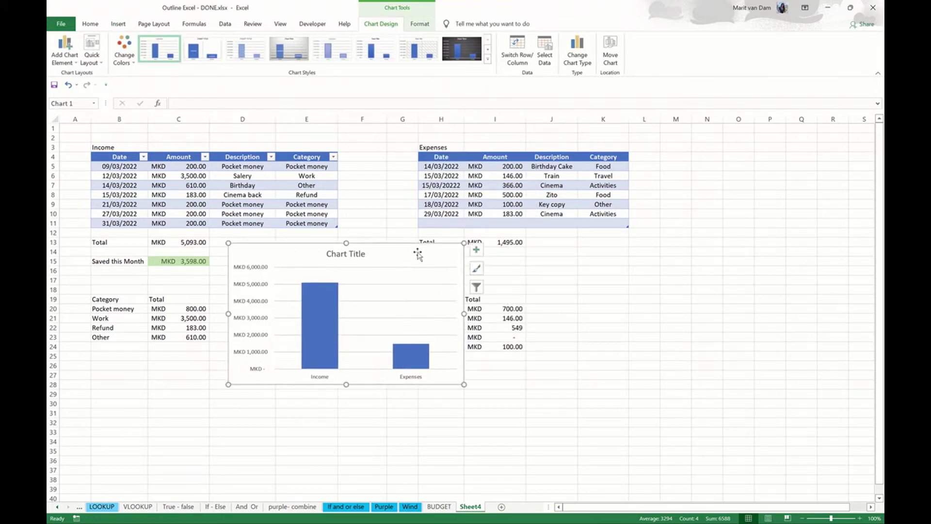
Step: Rename the chart title to Total
{"action": "double_click", "coordinate": [365, 253]}
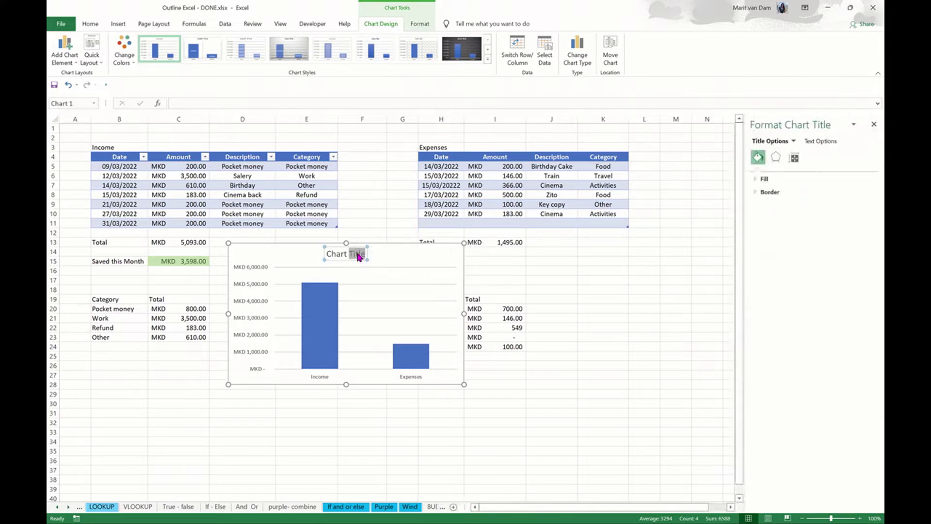
{"action": "key", "text": "BackSpace"}
{"action": "double_click", "coordinate": [358, 254]}
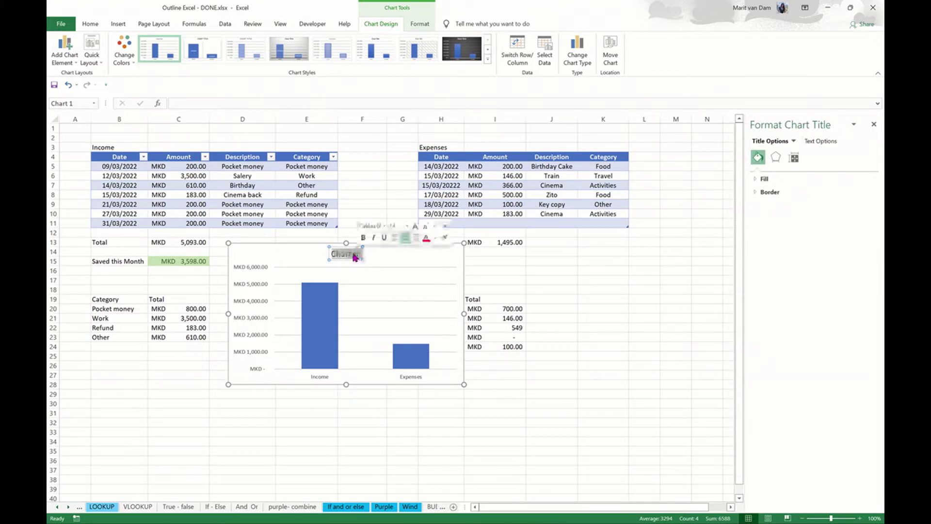
{"action": "type", "text": "Total"}
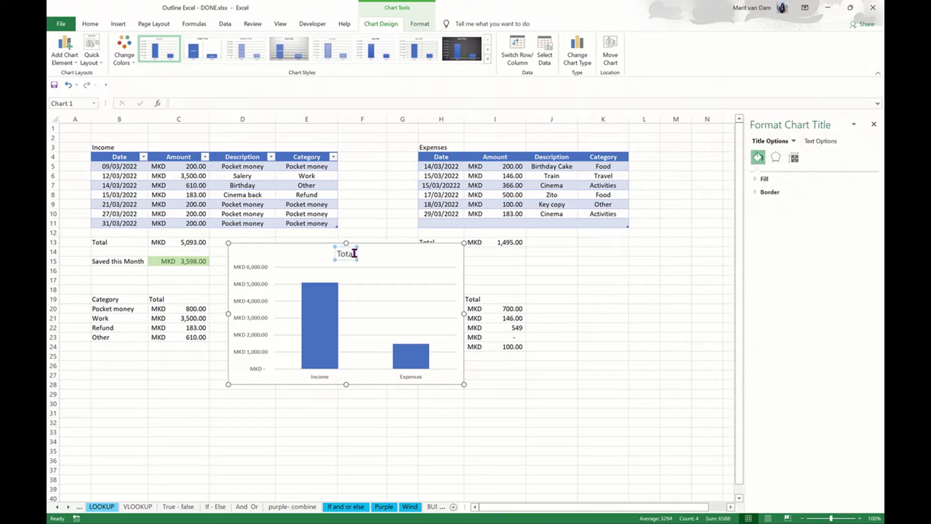
Step: Set the Income column's fill to green and the Expenses column's fill to red
{"action": "left_click", "coordinate": [313, 305]}
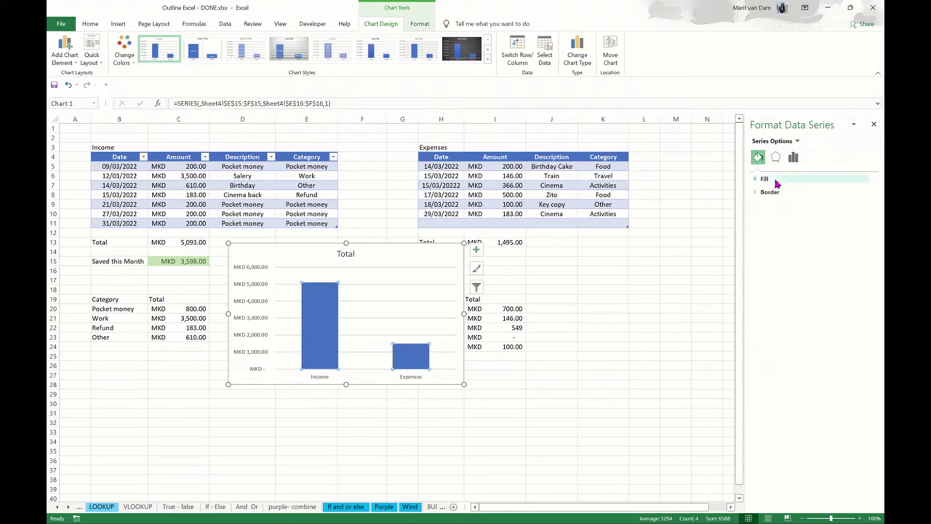
{"action": "left_click", "coordinate": [777, 180]}
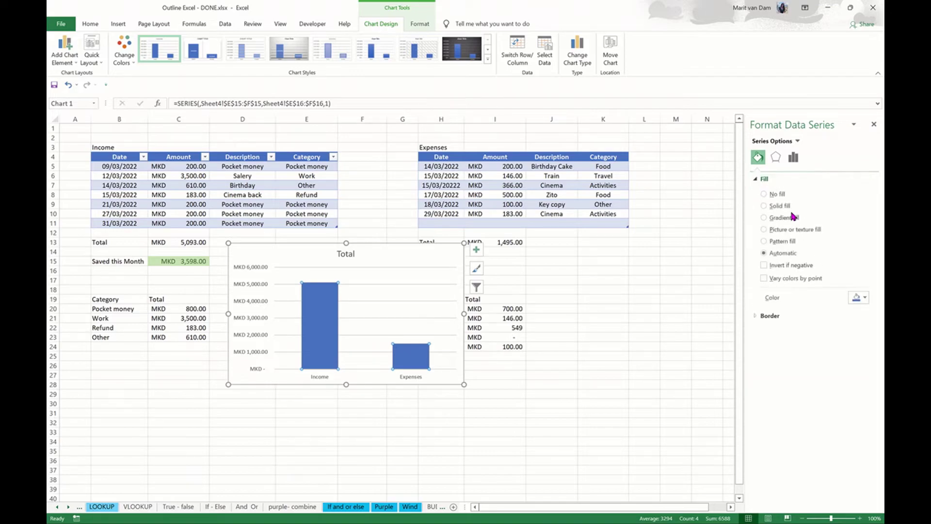
{"action": "left_click", "coordinate": [856, 298]}
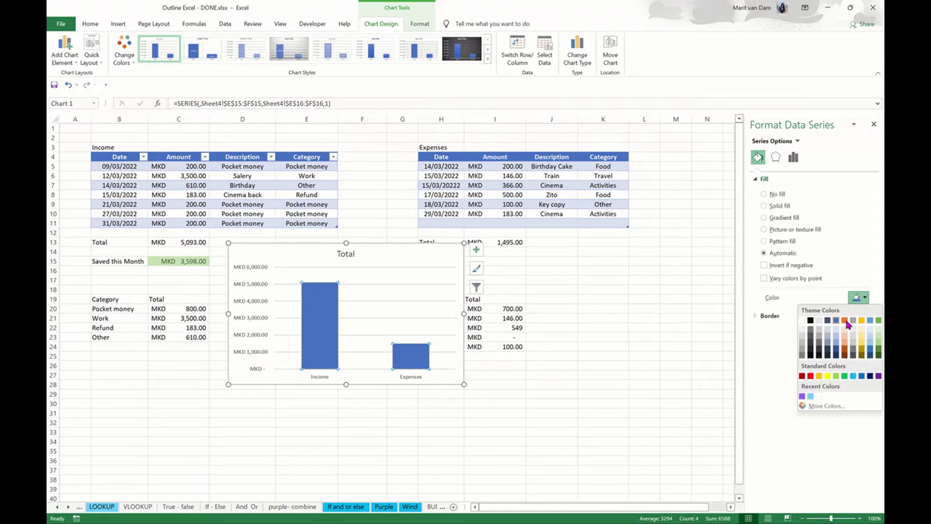
{"action": "left_click", "coordinate": [836, 376]}
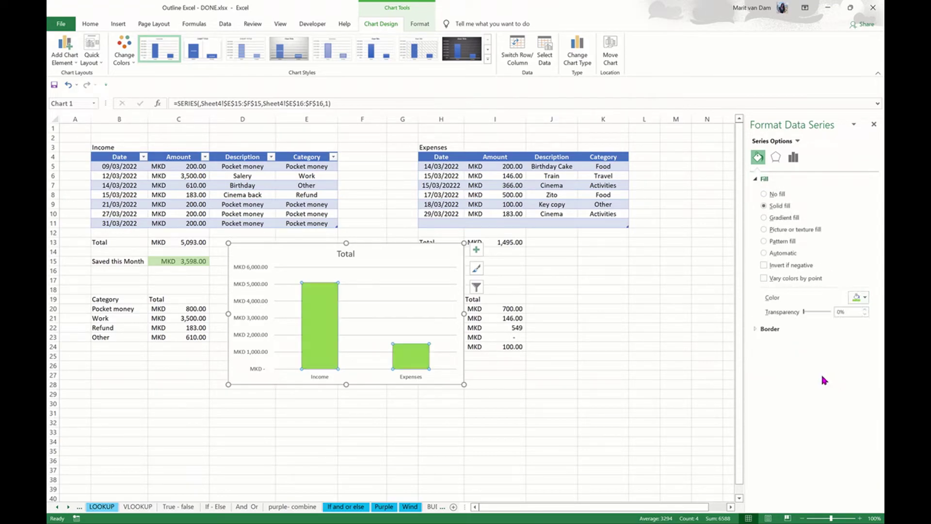
{"action": "left_click", "coordinate": [412, 365]}
{"action": "left_click", "coordinate": [857, 298]}
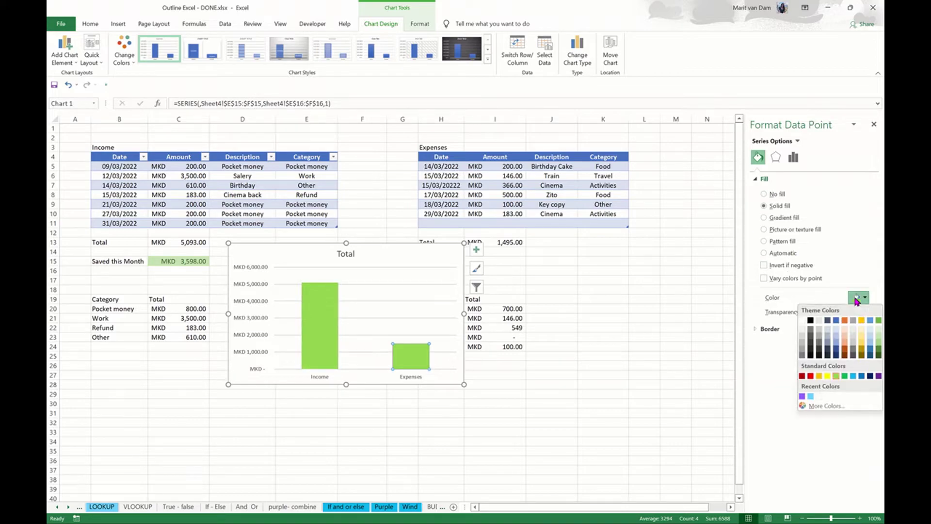
{"action": "left_click", "coordinate": [810, 375]}
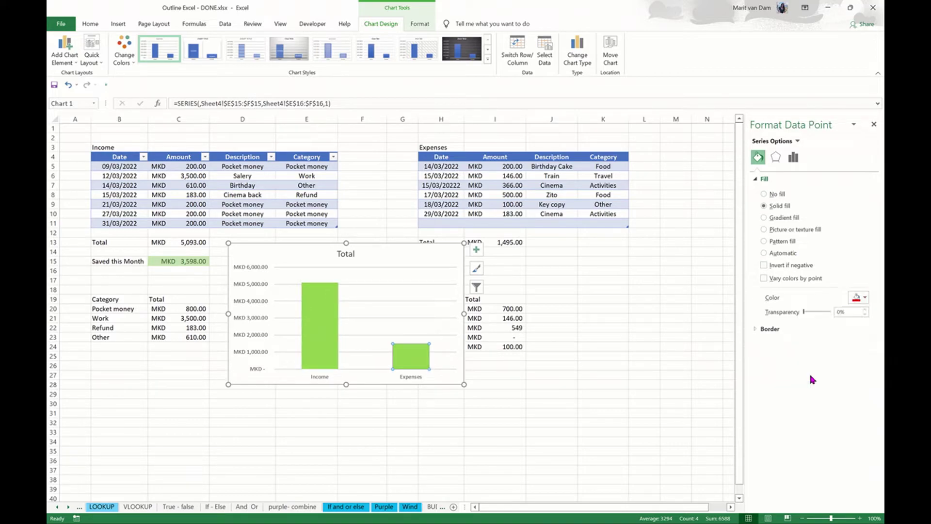
{"action": "left_click", "coordinate": [320, 333]}
{"action": "left_click", "coordinate": [865, 297]}
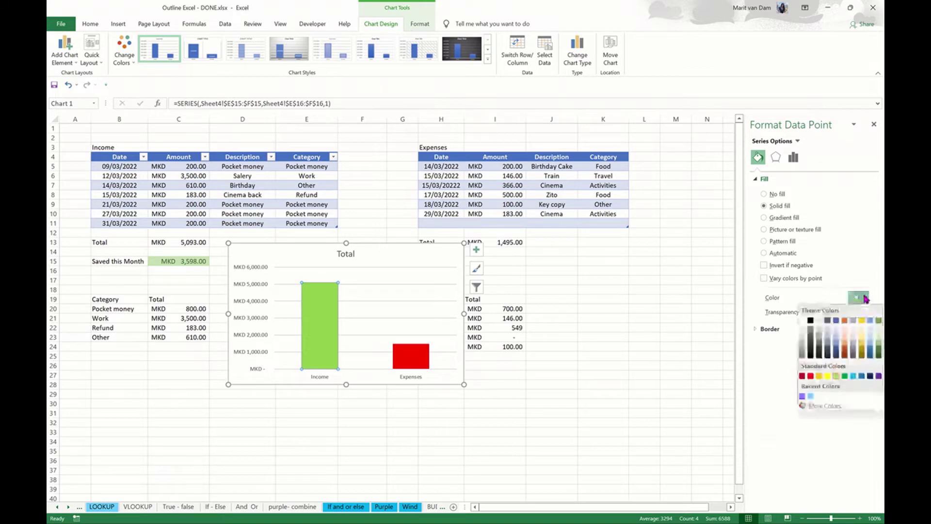
{"action": "left_click", "coordinate": [845, 376]}
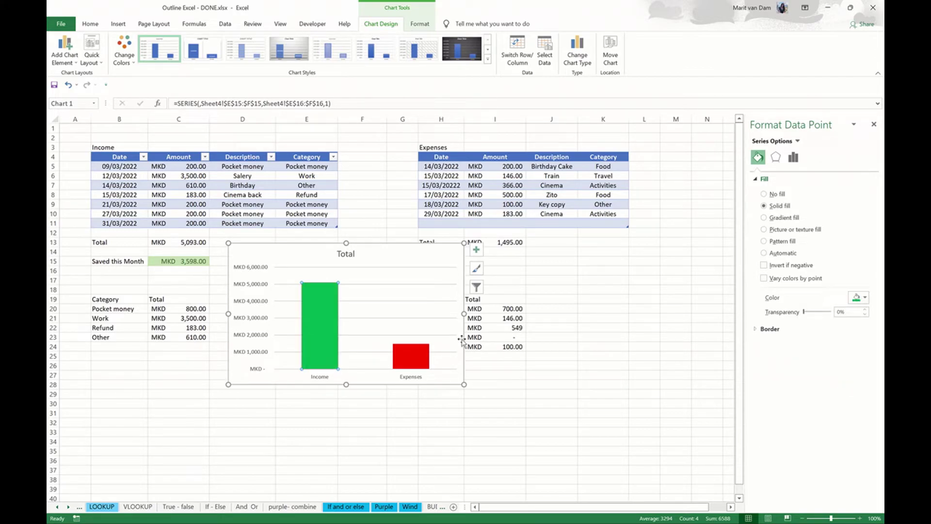
{"action": "left_click", "coordinate": [354, 257]}
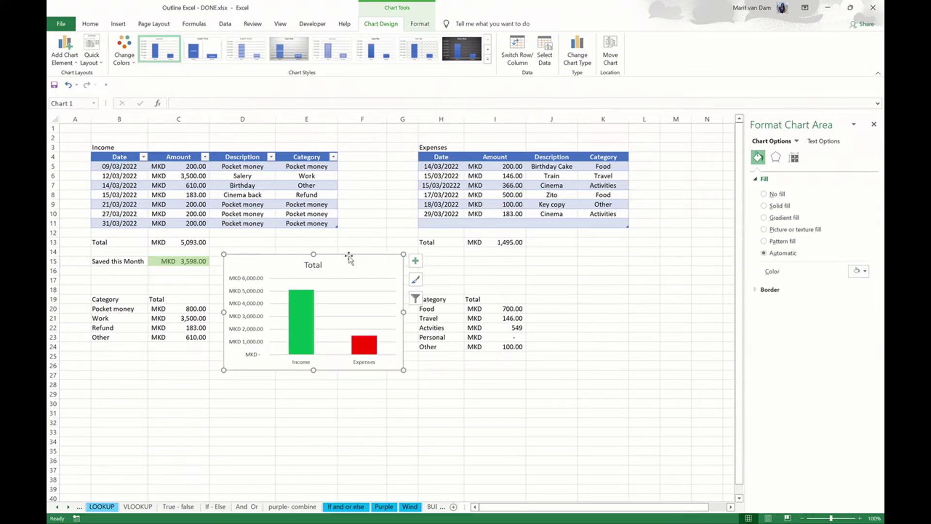
Step: Drag the Total chart between the Income and Expenses summaries and close the Format pane
{"action": "left_click_drag", "start_coordinate": [354, 258], "coordinate": [358, 309]}
{"action": "left_click_drag", "start_coordinate": [306, 250], "coordinate": [367, 281]}
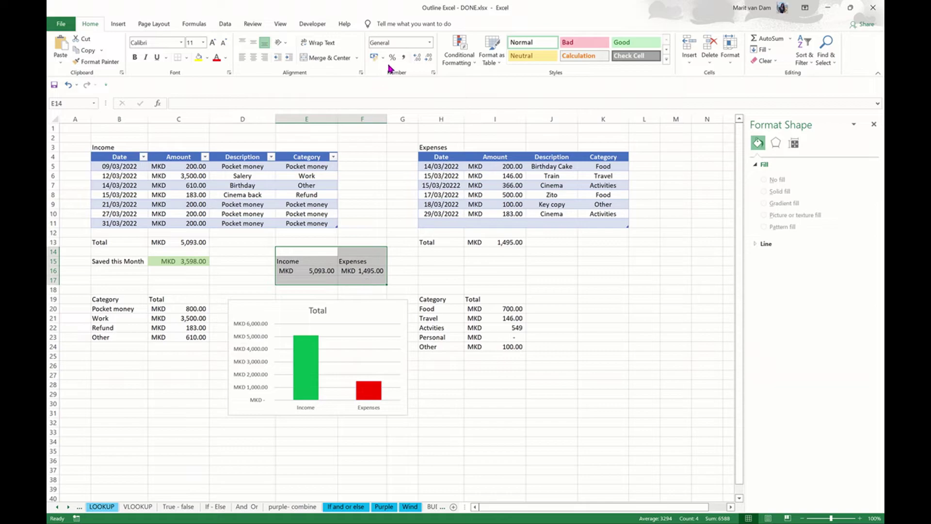
{"action": "left_click", "coordinate": [225, 57]}
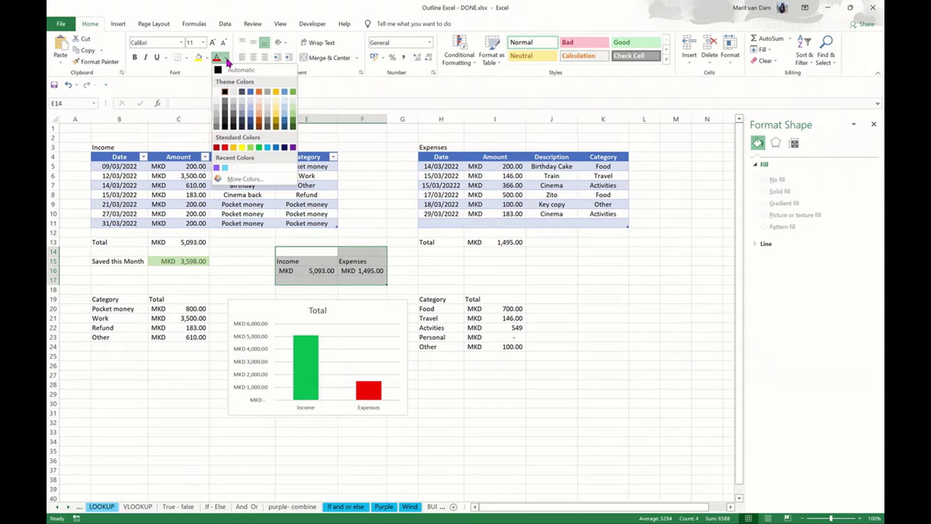
{"action": "left_click", "coordinate": [234, 167]}
{"action": "left_click", "coordinate": [544, 412]}
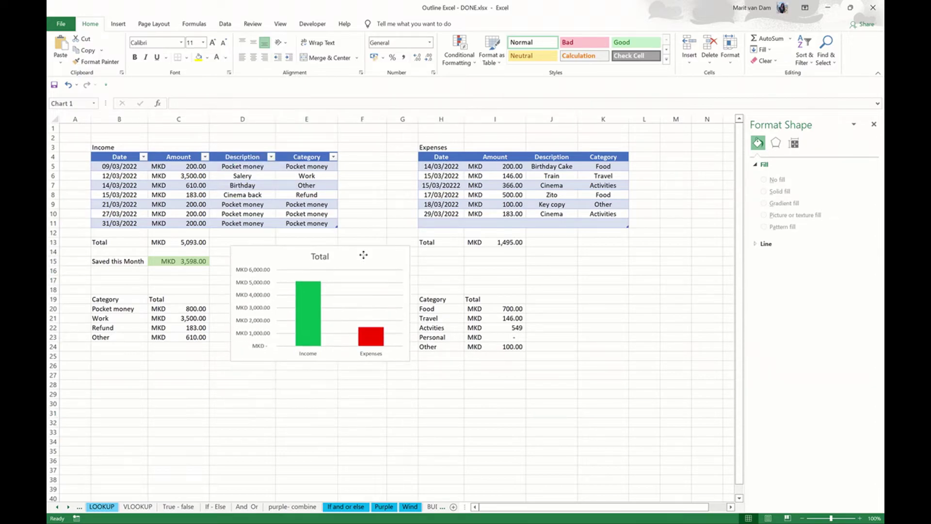
{"action": "left_click_drag", "start_coordinate": [361, 311], "coordinate": [363, 250]}
{"action": "left_click", "coordinate": [643, 381]}
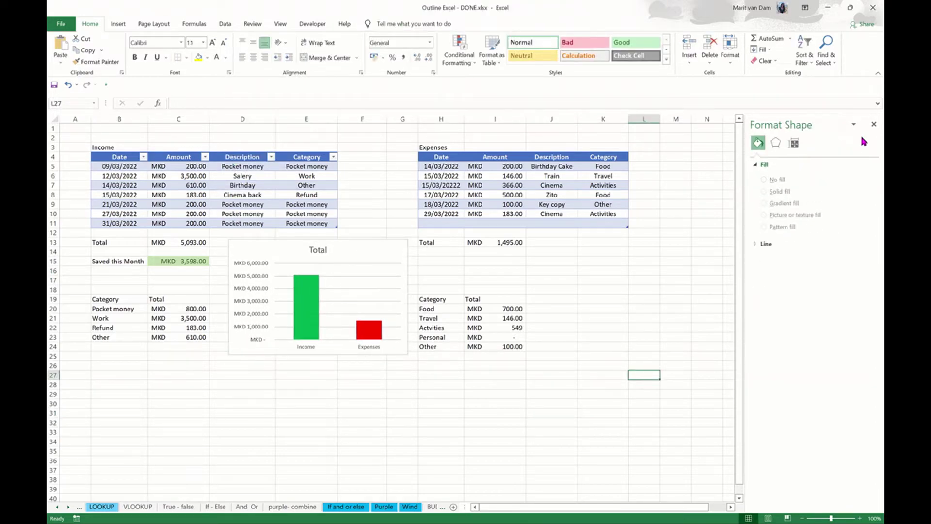
{"action": "left_click", "coordinate": [874, 124]}
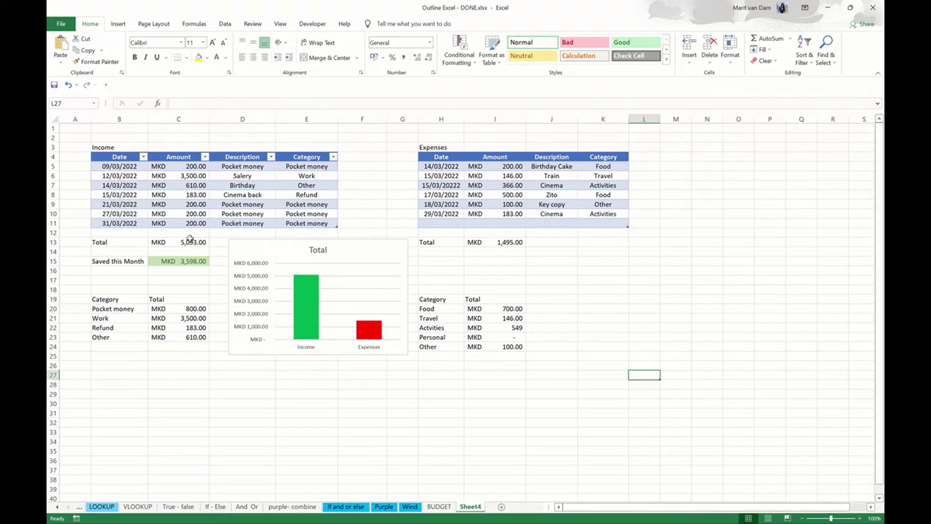
Step: Compare with the BUDGET sheet, then return to Sheet4 and select cell B1
{"action": "left_click", "coordinate": [439, 506]}
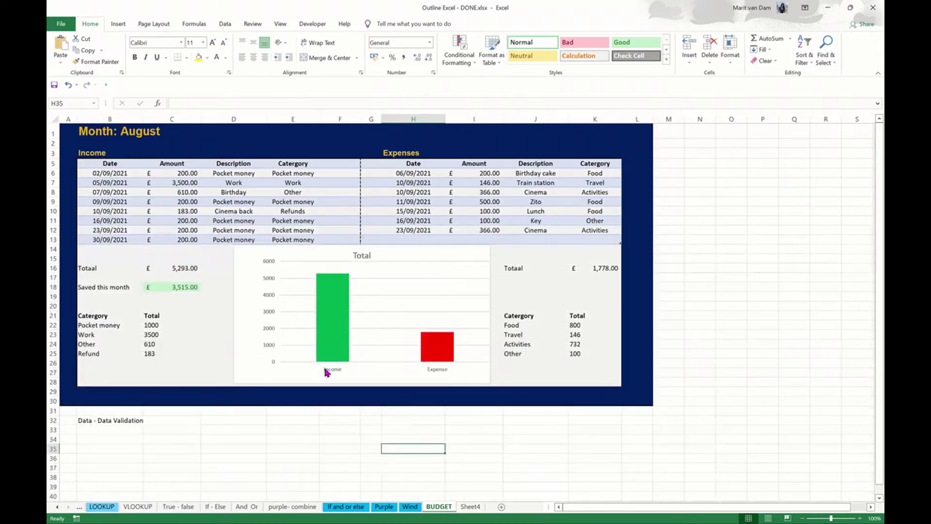
{"action": "left_click", "coordinate": [470, 506]}
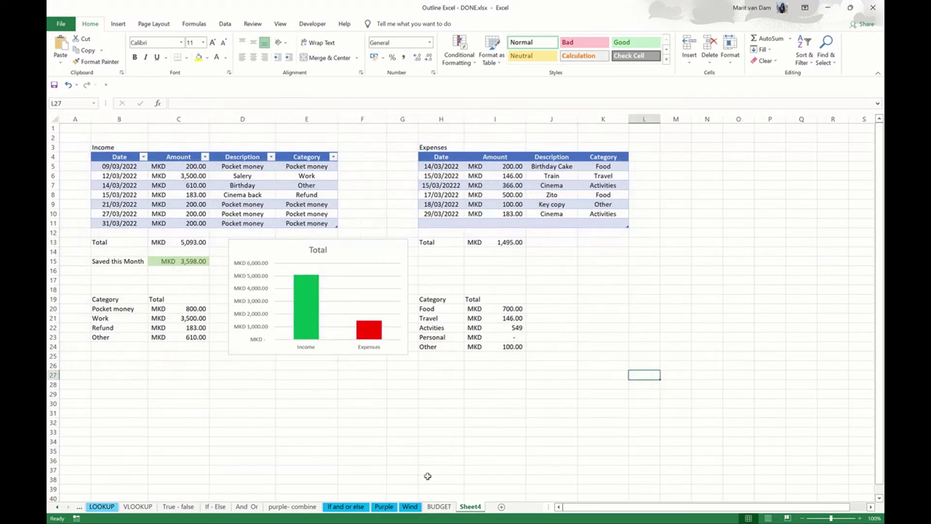
{"action": "left_click", "coordinate": [119, 128]}
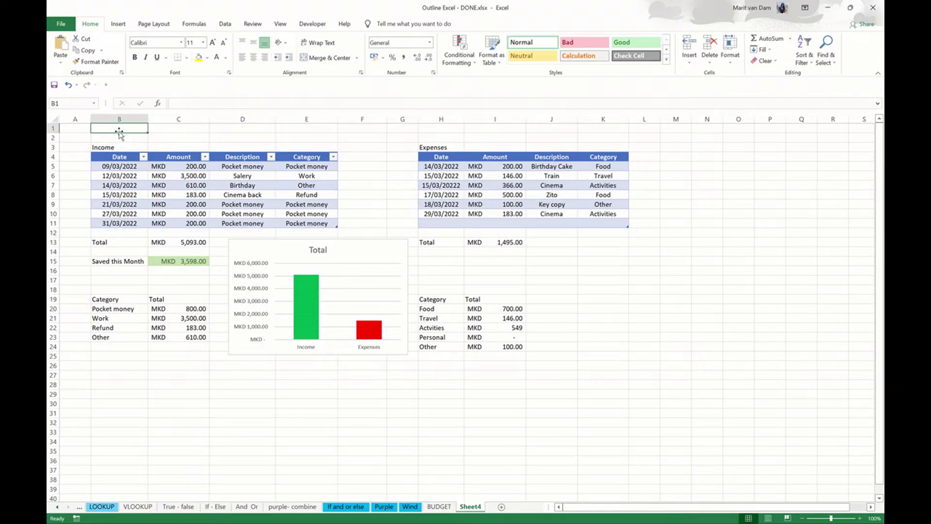
Step: Enter Month and March in B1:C1, merge Month across B1:B2 and enlarge it
{"action": "type", "text": "Month"}
{"action": "key", "text": "Tab"}
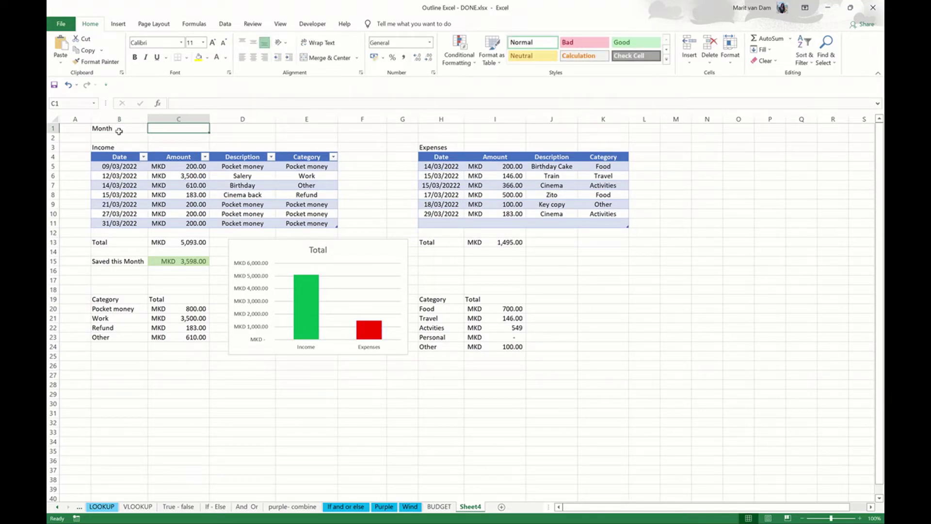
{"action": "type", "text": "March"}
{"action": "left_click", "coordinate": [116, 129]}
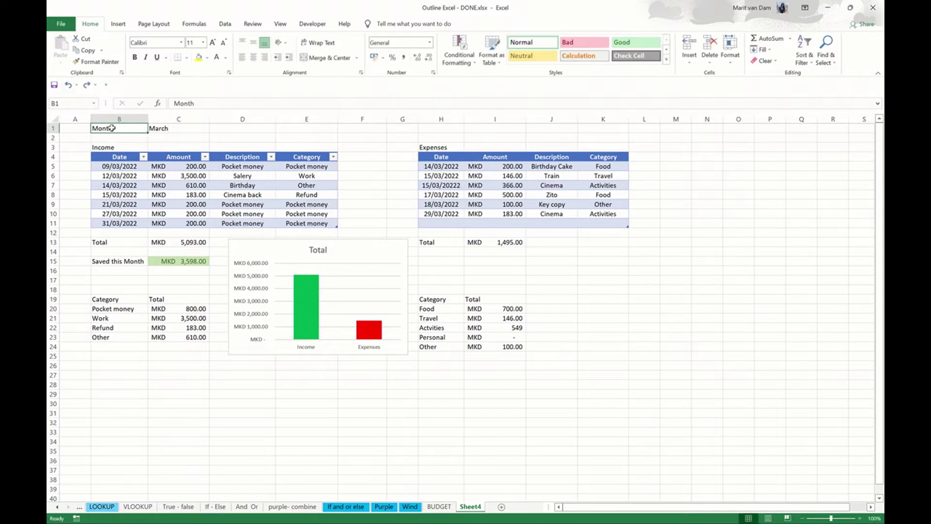
{"action": "left_click_drag", "start_coordinate": [121, 134], "coordinate": [121, 138]}
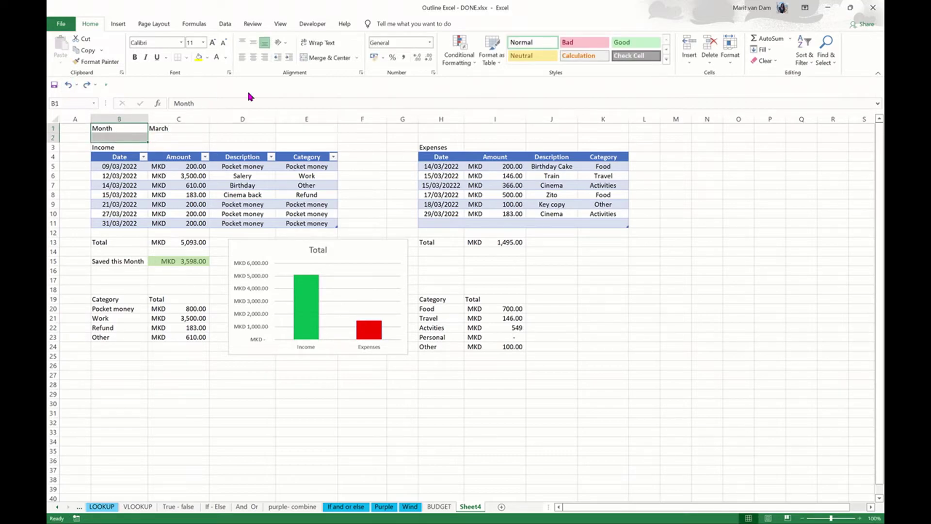
{"action": "left_click", "coordinate": [323, 57]}
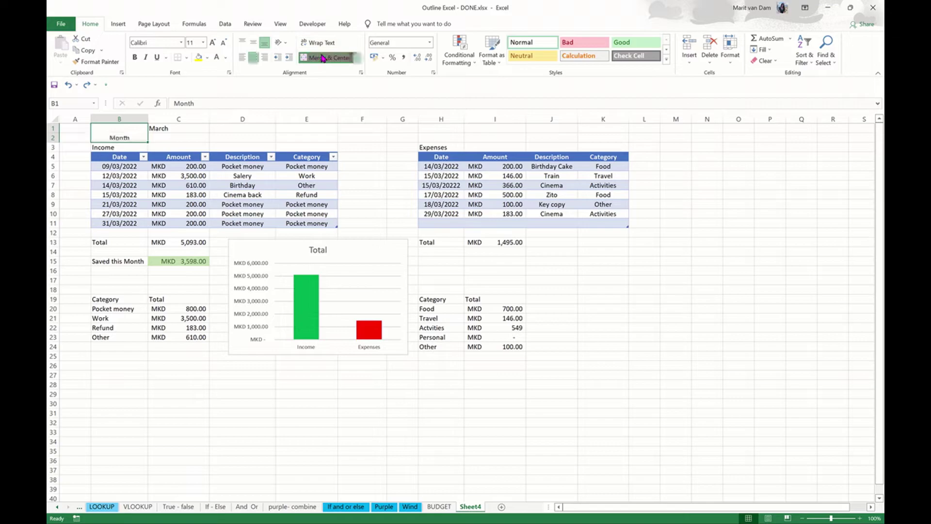
{"action": "left_click", "coordinate": [213, 43]}
{"action": "left_click", "coordinate": [212, 43]}
{"action": "left_click", "coordinate": [212, 42]}
{"action": "left_click", "coordinate": [213, 43]}
Step: Merge and centre March across C1:C2 and increase its font size
{"action": "left_click", "coordinate": [179, 129]}
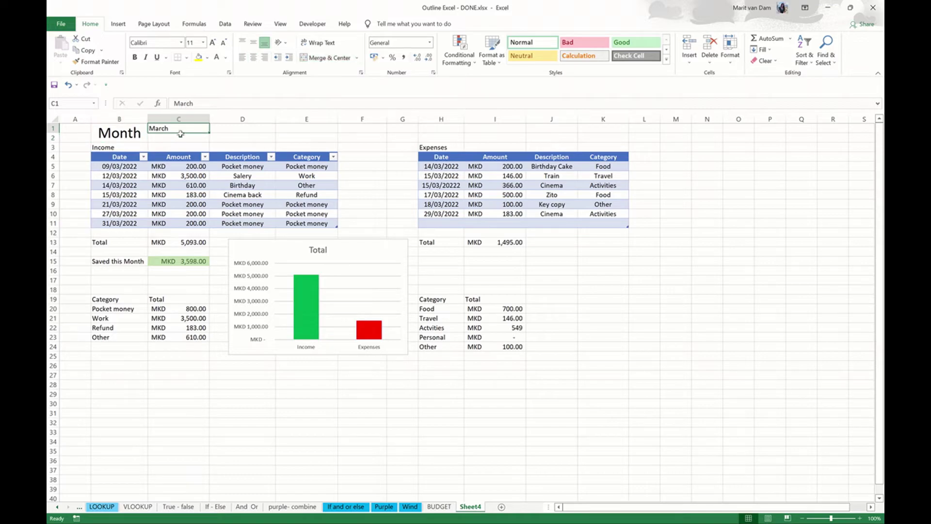
{"action": "left_click_drag", "start_coordinate": [180, 134], "coordinate": [180, 139]}
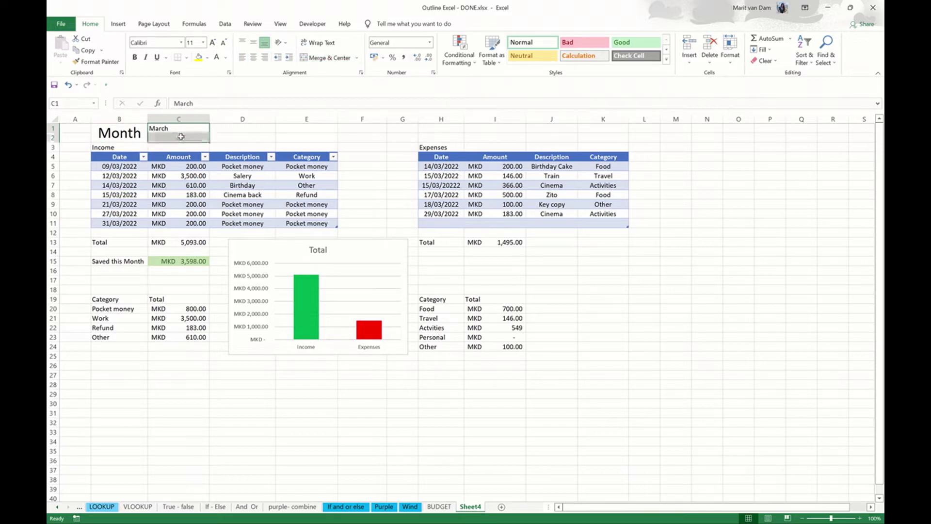
{"action": "left_click", "coordinate": [316, 58]}
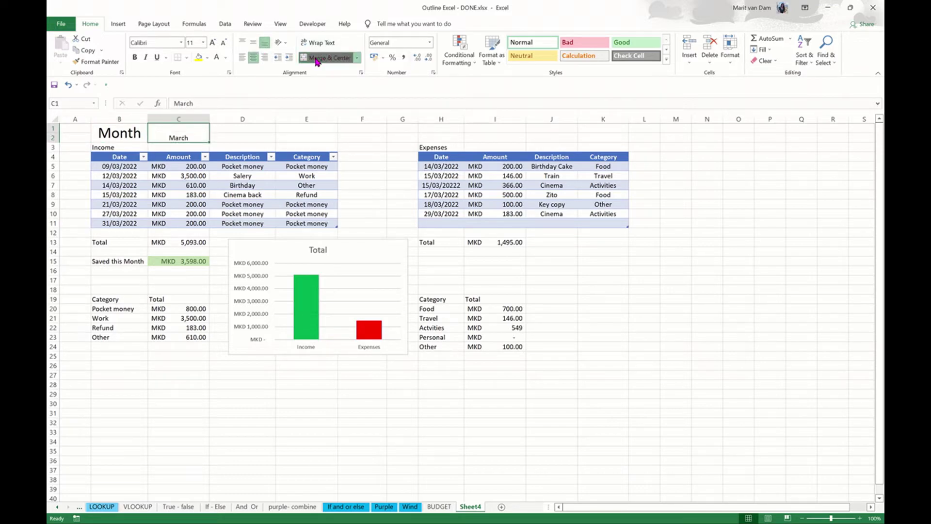
{"action": "left_click", "coordinate": [213, 42]}
{"action": "left_click", "coordinate": [213, 43]}
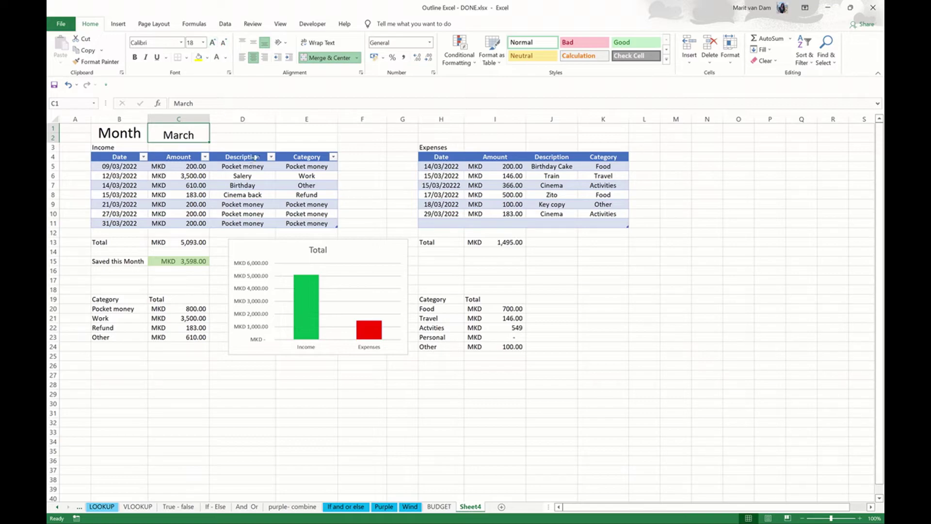
{"action": "left_click", "coordinate": [255, 139]}
Step: Insert a new empty row 4 below the Income and Expenses titles
{"action": "left_click", "coordinate": [116, 148]}
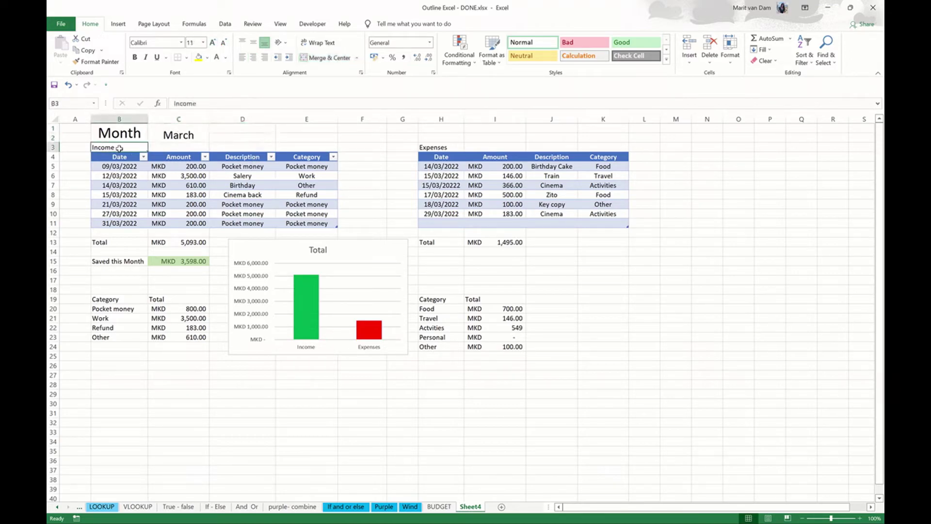
{"action": "left_click", "coordinate": [76, 157]}
{"action": "right_click", "coordinate": [77, 158]}
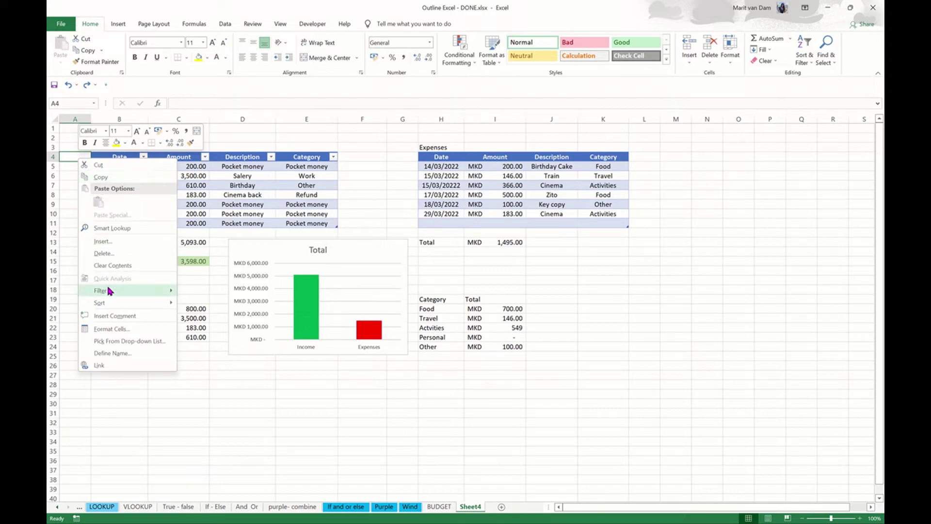
{"action": "left_click", "coordinate": [113, 242]}
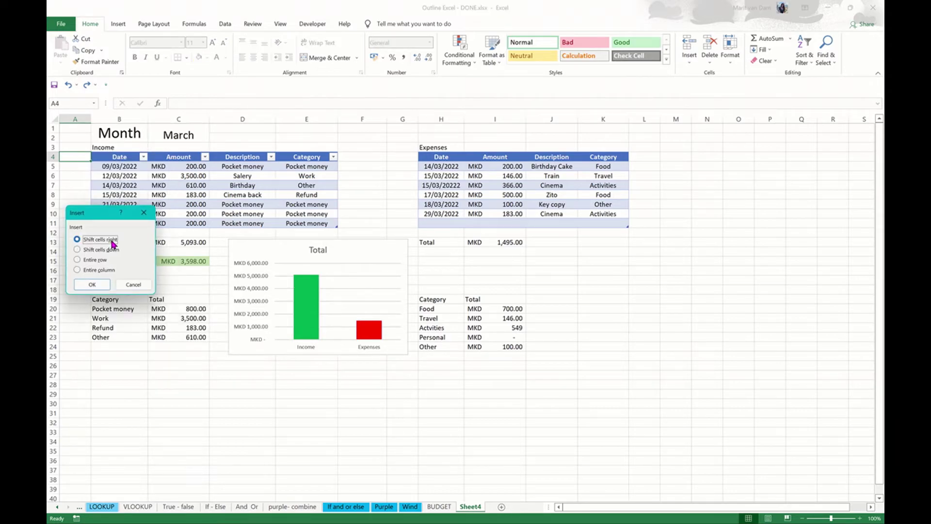
{"action": "left_click", "coordinate": [100, 261]}
{"action": "left_click", "coordinate": [95, 284]}
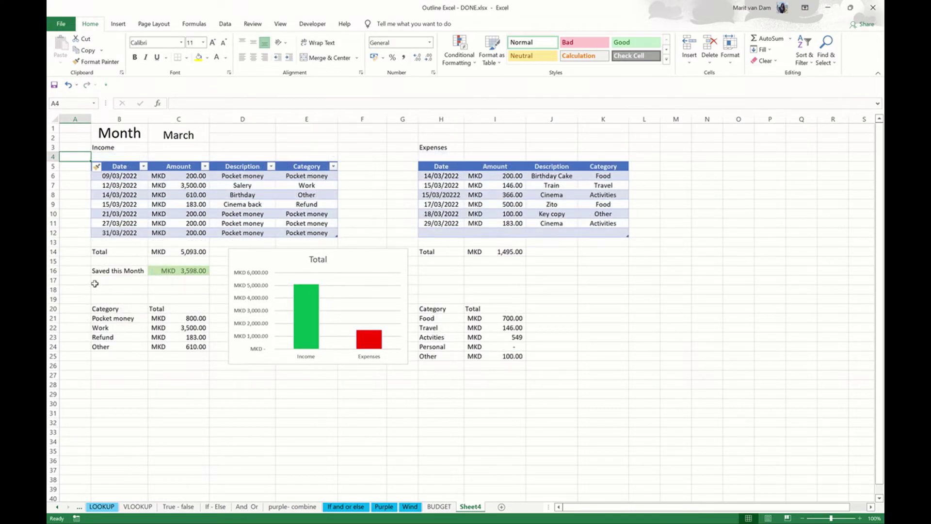
Step: Merge and centre the Income title across B3:B4 and enlarge its font
{"action": "left_click", "coordinate": [129, 155]}
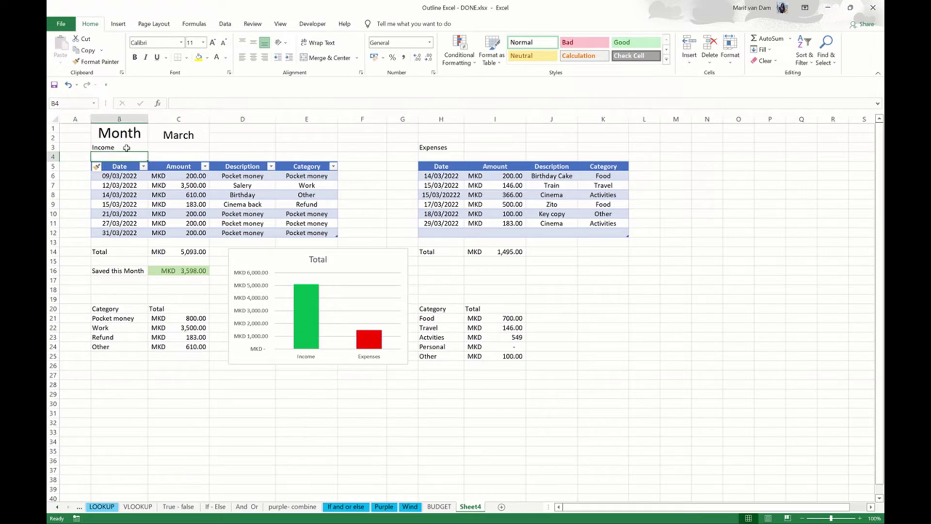
{"action": "left_click_drag", "start_coordinate": [126, 147], "coordinate": [127, 155]}
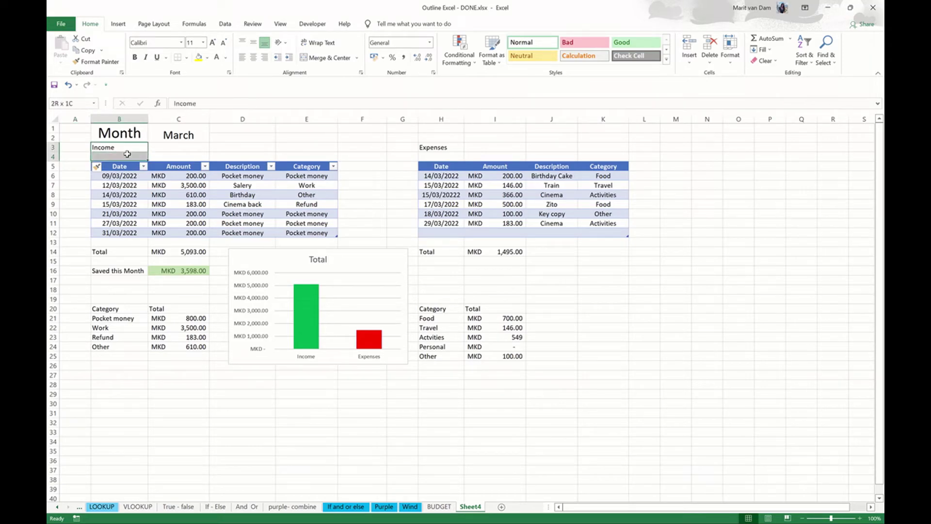
{"action": "left_click", "coordinate": [326, 57]}
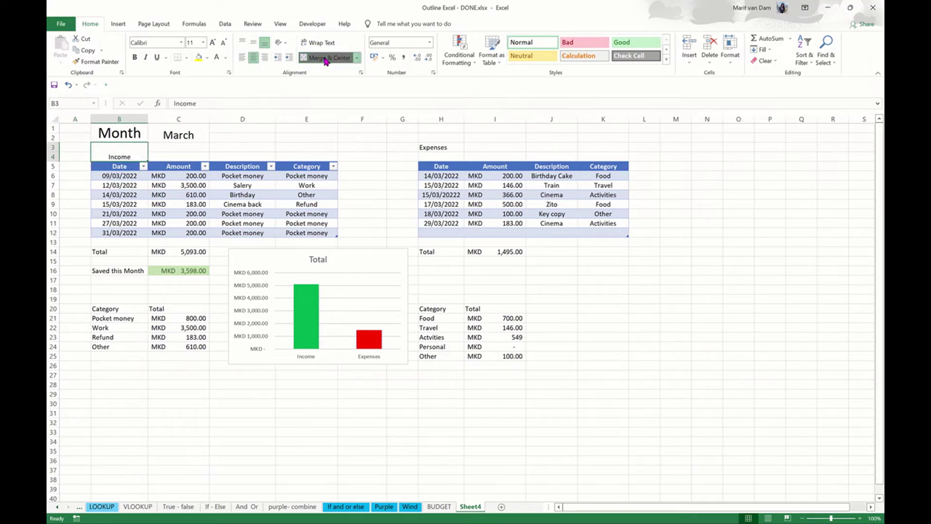
{"action": "left_click", "coordinate": [213, 42]}
{"action": "left_click", "coordinate": [224, 44]}
Step: Merge the Expenses title across H3:H4 and enlarge it to match Income
{"action": "left_click", "coordinate": [435, 148]}
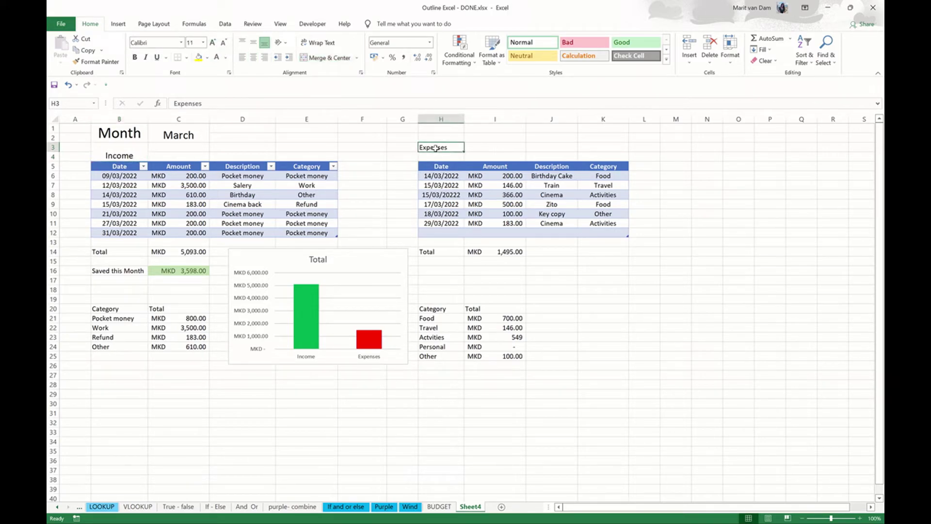
{"action": "left_click_drag", "start_coordinate": [435, 148], "coordinate": [435, 156]}
{"action": "left_click", "coordinate": [325, 57]}
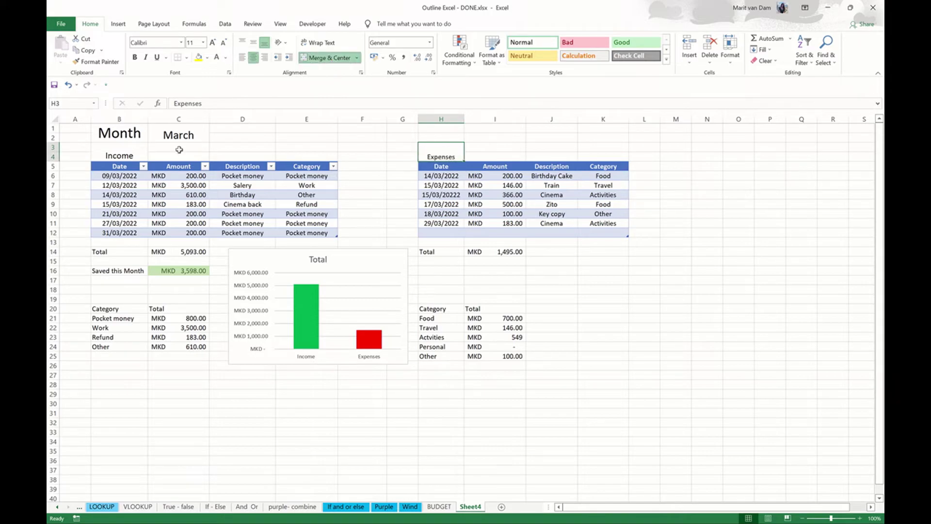
{"action": "left_click", "coordinate": [128, 158]}
{"action": "left_click", "coordinate": [451, 156]}
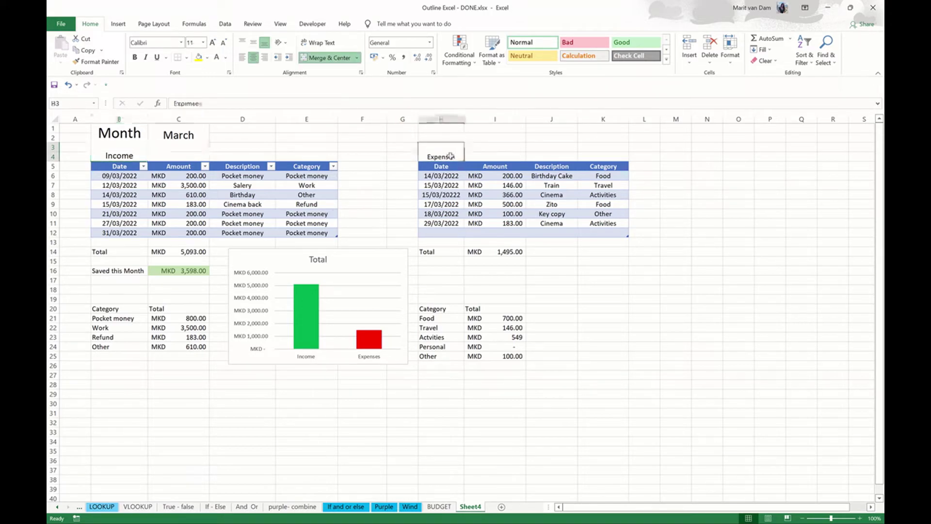
{"action": "left_click", "coordinate": [212, 42]}
{"action": "left_click", "coordinate": [212, 43]}
{"action": "left_click", "coordinate": [377, 194]}
{"action": "left_click", "coordinate": [449, 507]}
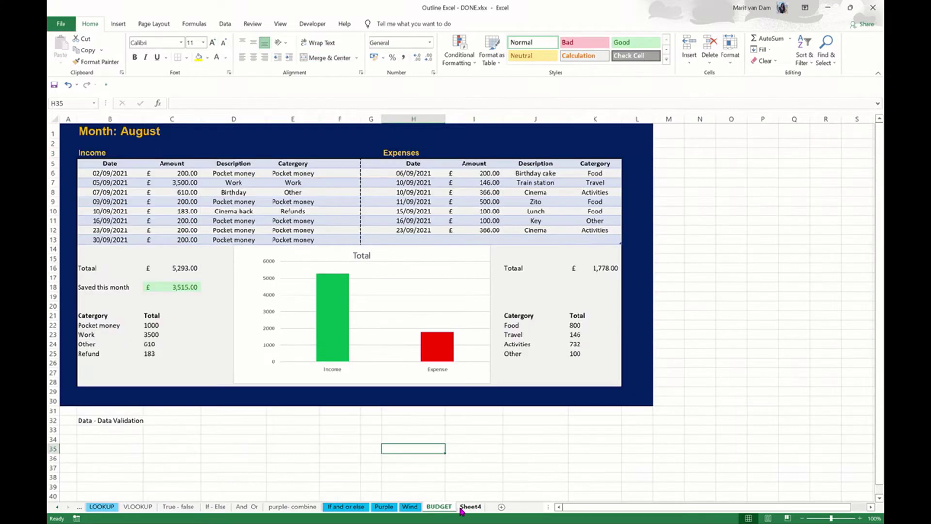
Step: On Sheet4, colour the Income, Expenses, Month and March headings orange
{"action": "left_click", "coordinate": [462, 508]}
{"action": "left_click", "coordinate": [125, 156]}
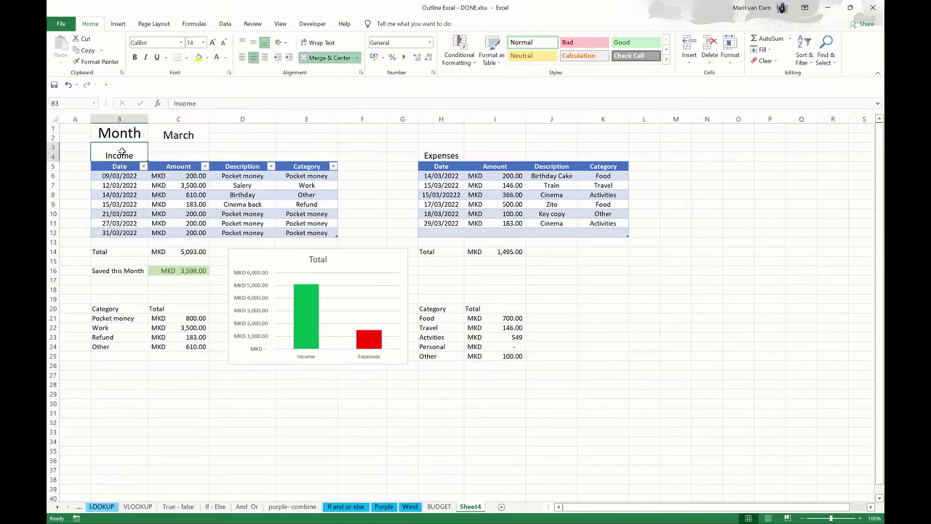
{"action": "left_click", "coordinate": [221, 62]}
{"action": "left_click", "coordinate": [225, 59]}
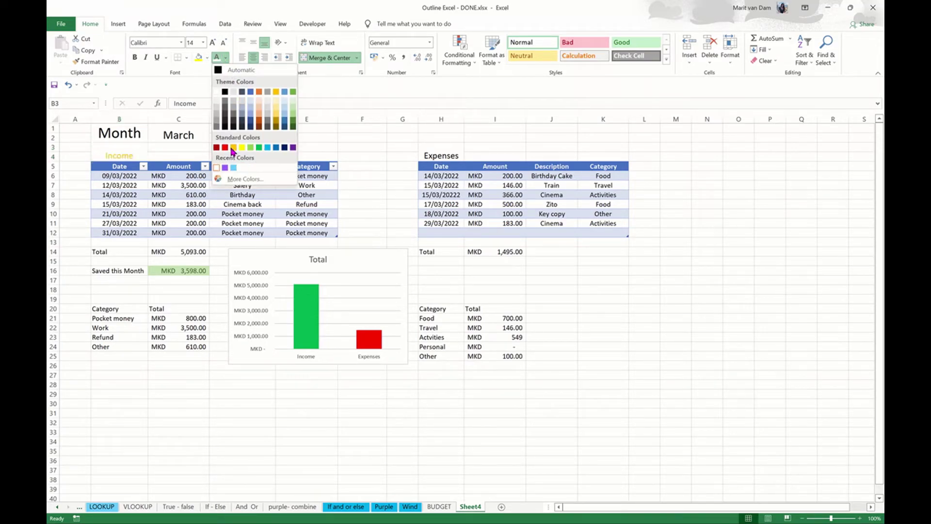
{"action": "left_click", "coordinate": [260, 93]}
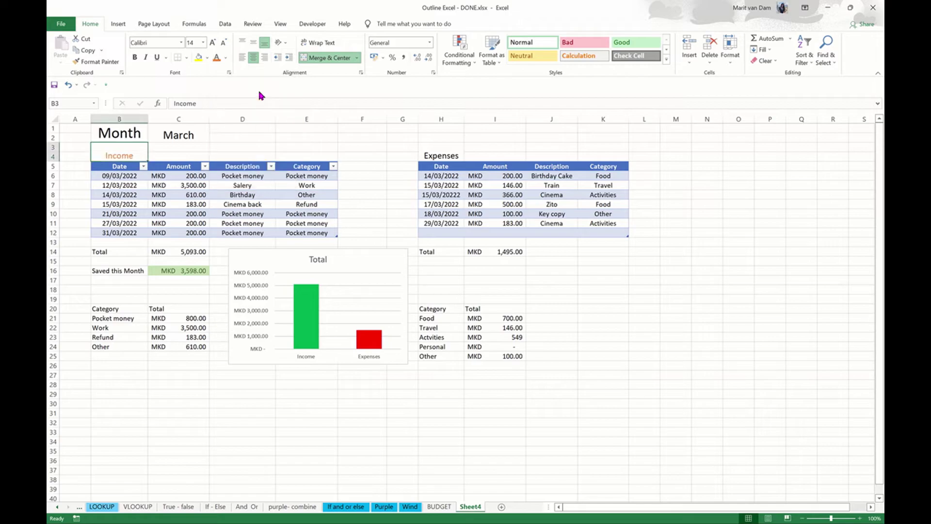
{"action": "left_click", "coordinate": [430, 156]}
{"action": "left_click", "coordinate": [217, 57]}
{"action": "left_click_drag", "start_coordinate": [124, 136], "coordinate": [158, 136]}
{"action": "left_click", "coordinate": [217, 58]}
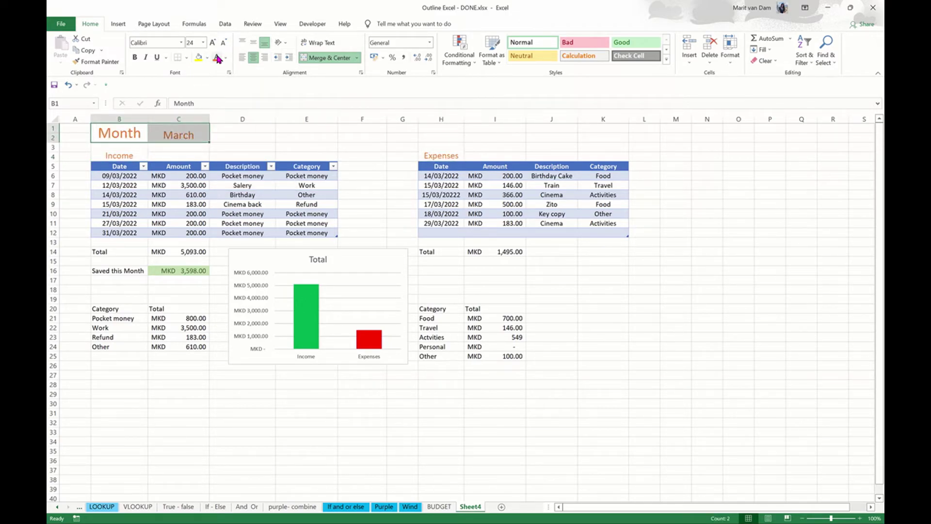
Step: Select A1:L28 and bring up the Fill Color palette for a dark blue background
{"action": "left_click_drag", "start_coordinate": [75, 130], "coordinate": [76, 384]}
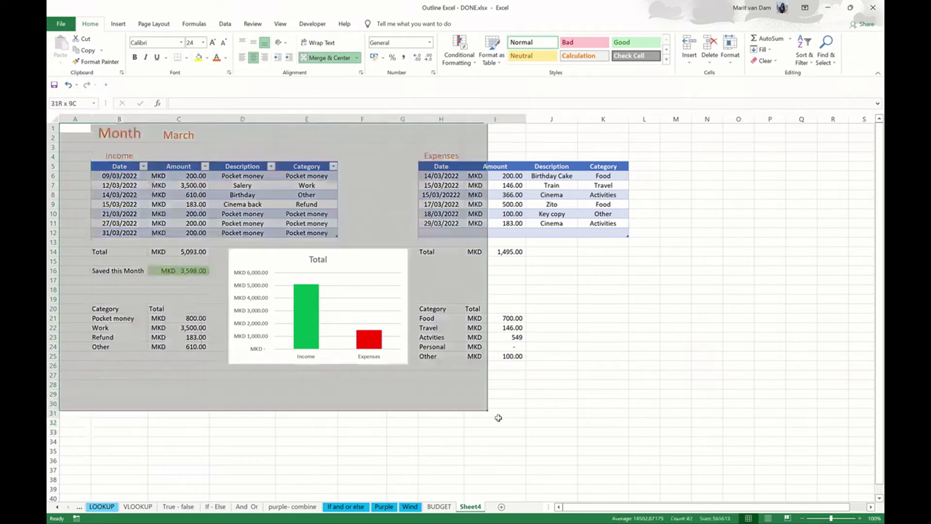
{"action": "left_click_drag", "start_coordinate": [76, 385], "coordinate": [644, 389]}
{"action": "left_click", "coordinate": [207, 58]}
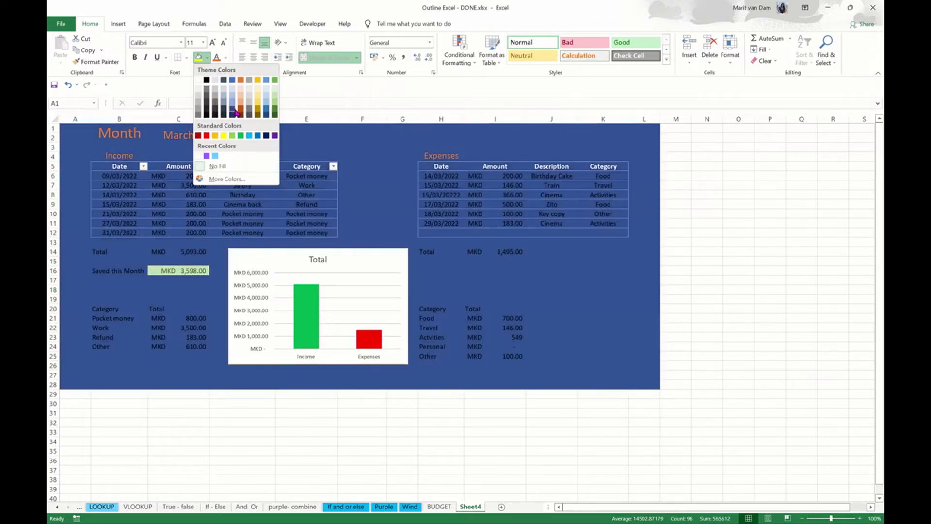
Step: Fill A1:L28 dark blue, then give B5:K26 a light grey panel fill
{"action": "left_click", "coordinate": [232, 116]}
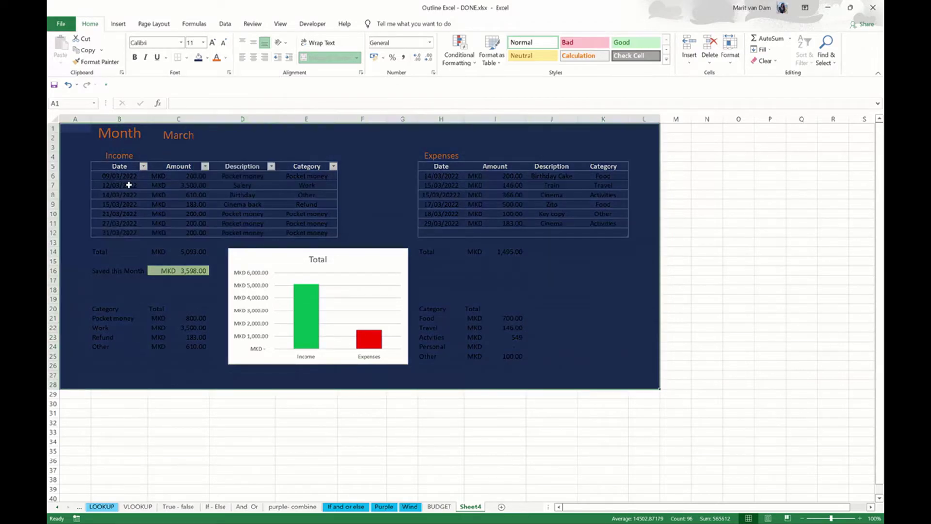
{"action": "left_click", "coordinate": [120, 189]}
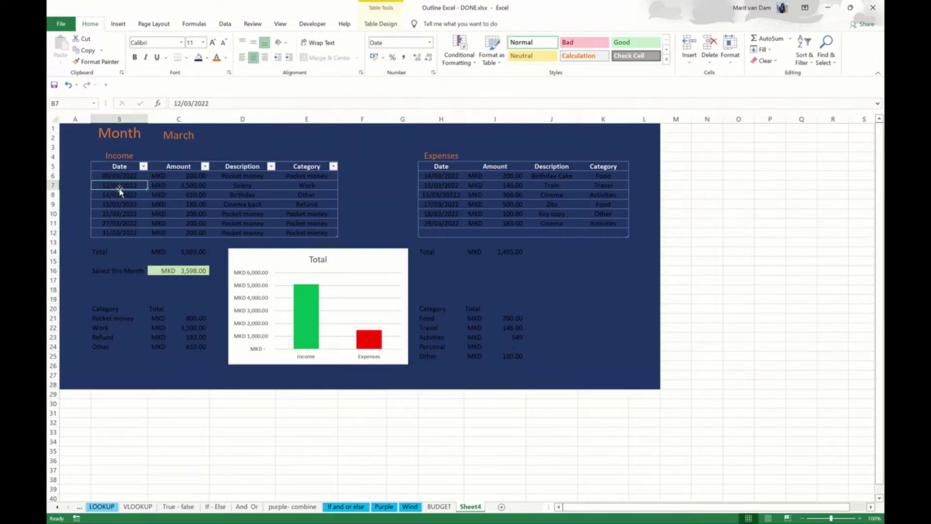
{"action": "left_click", "coordinate": [96, 168]}
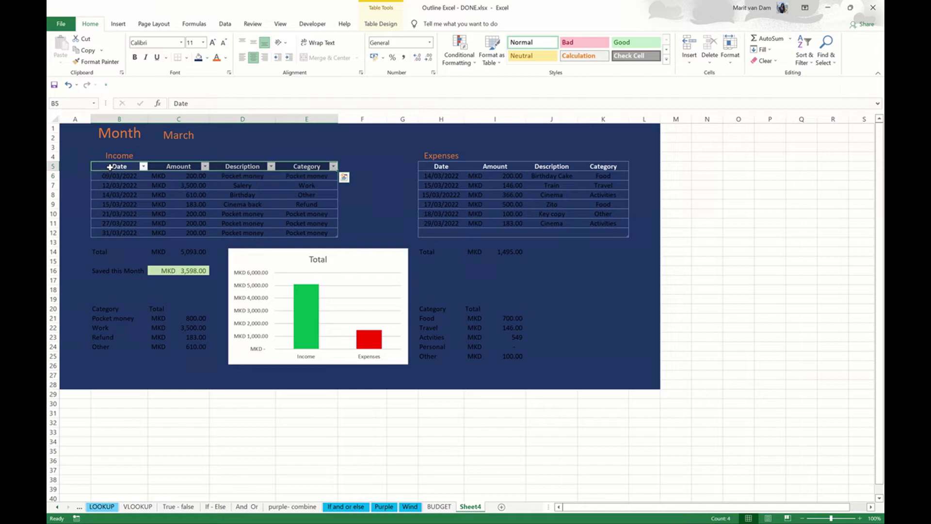
{"action": "key", "text": "shift+Right"}
{"action": "key", "text": "shift+Right"}
{"action": "key", "text": "shift+Right"}
{"action": "key", "text": "shift+Right"}
{"action": "key", "text": "shift+Right"}
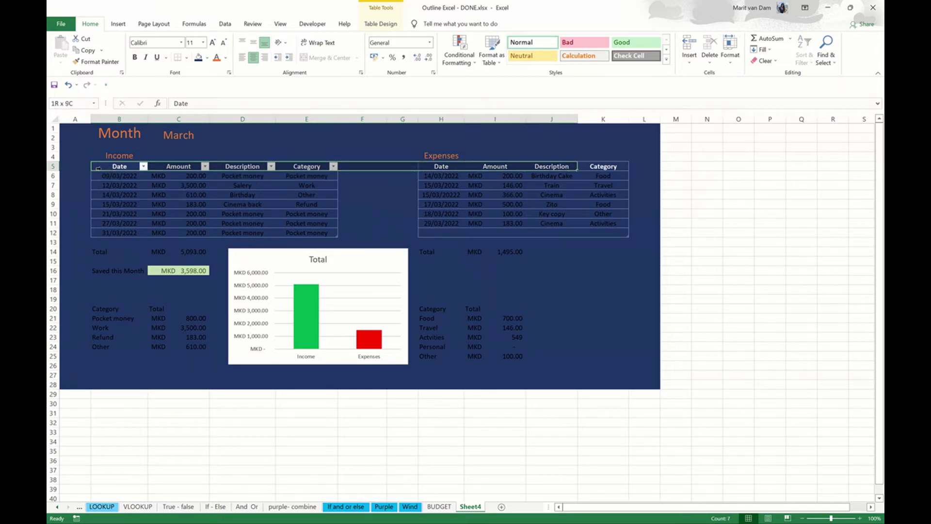
{"action": "key", "text": "shift+Right"}
{"action": "key", "text": "shift+Down"}
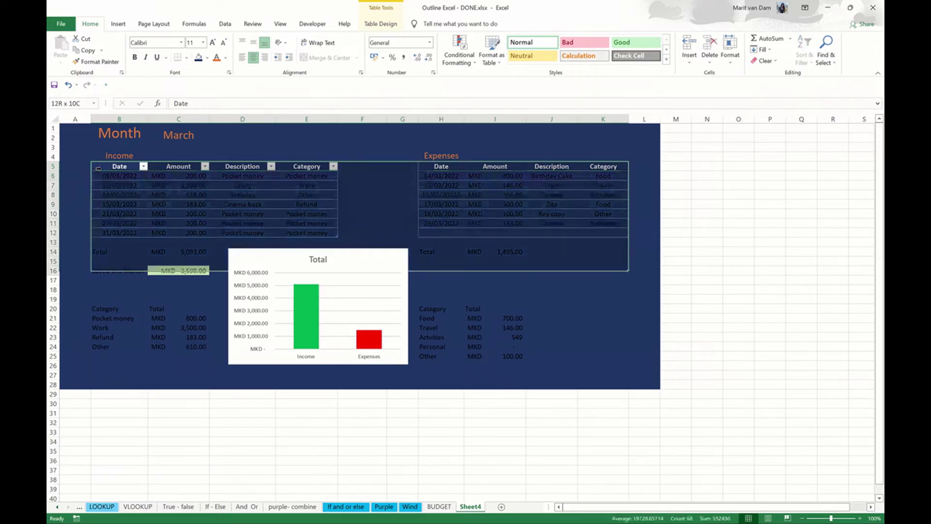
{"action": "key", "text": "shift+Down"}
{"action": "key", "text": "shift+Down"}
{"action": "key", "text": "shift+Down"}
{"action": "key", "text": "shift+Down"}
{"action": "key", "text": "shift+Up"}
{"action": "left_click", "coordinate": [207, 57]}
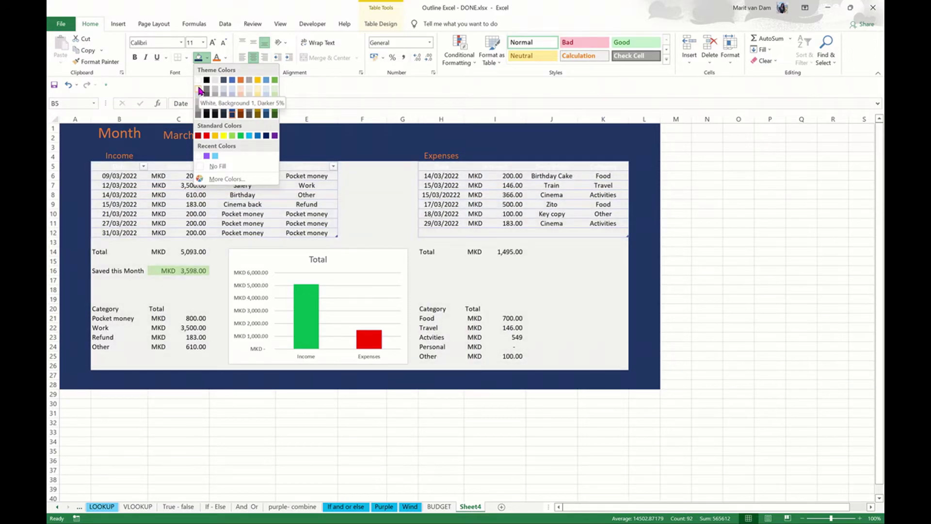
{"action": "left_click", "coordinate": [201, 90]}
{"action": "left_click", "coordinate": [100, 260]}
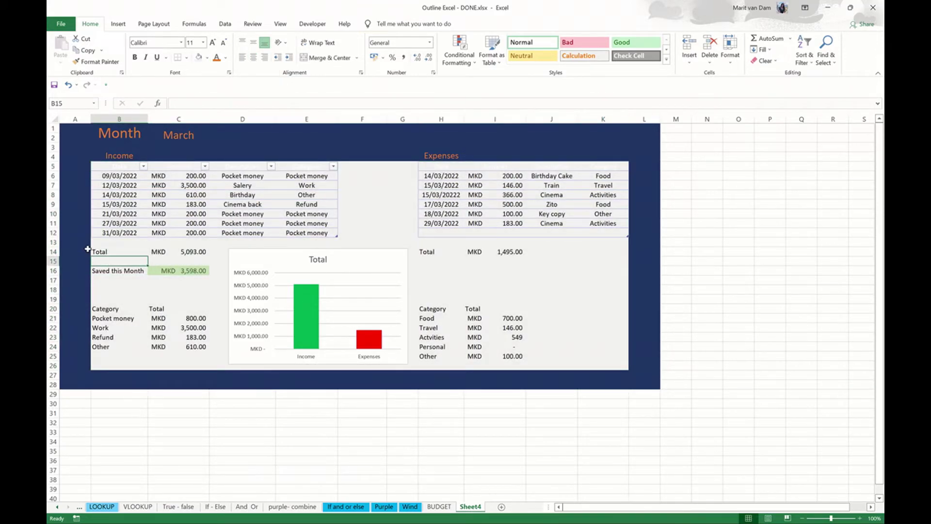
Step: Insert a new column A and fill-drag the dark blue from column B into it
{"action": "left_click", "coordinate": [87, 250]}
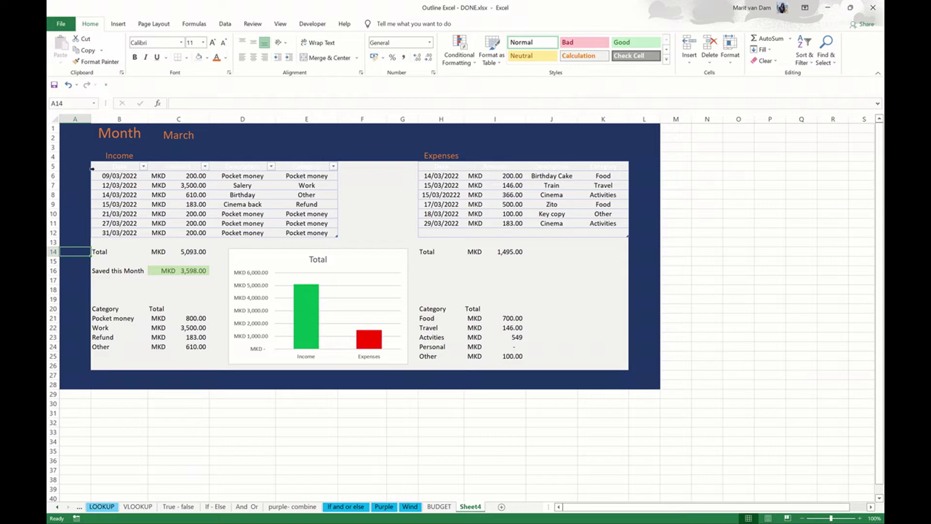
{"action": "right_click", "coordinate": [83, 125]}
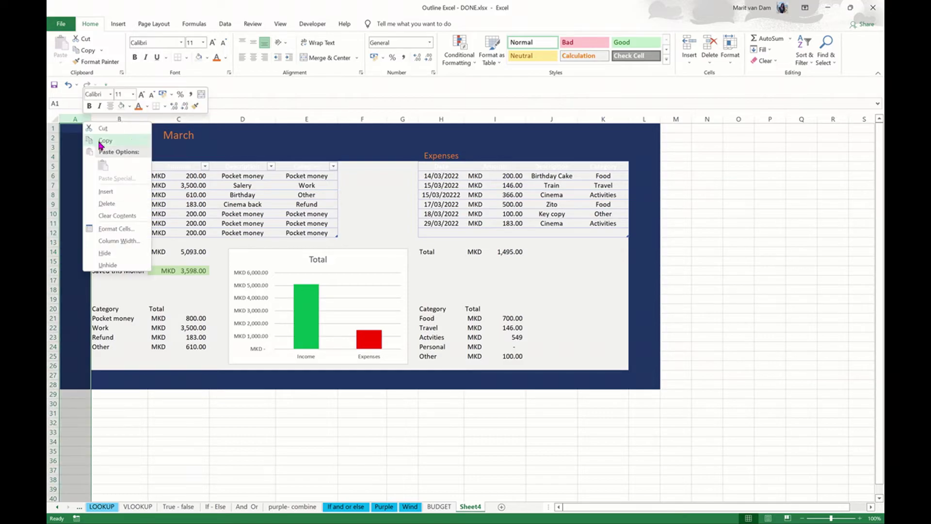
{"action": "left_click", "coordinate": [114, 191]}
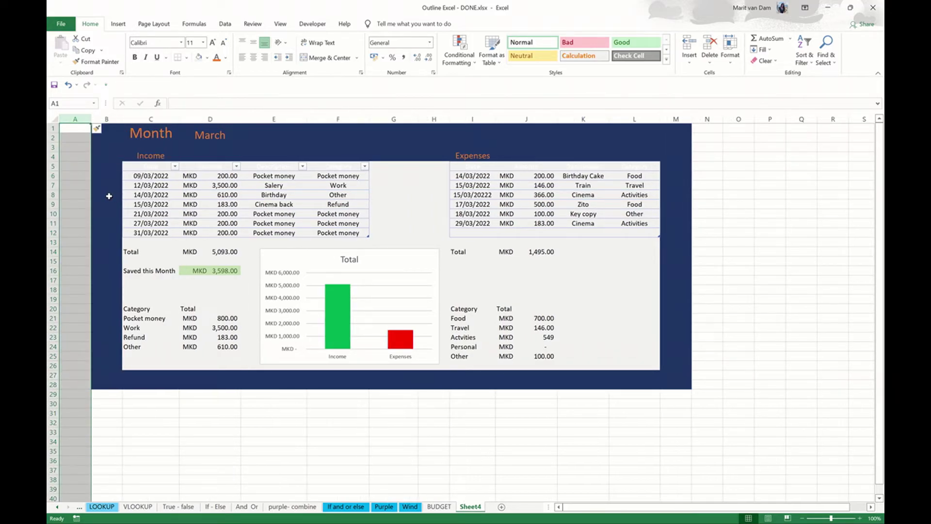
{"action": "left_click", "coordinate": [109, 196]}
{"action": "left_click_drag", "start_coordinate": [112, 129], "coordinate": [107, 385]}
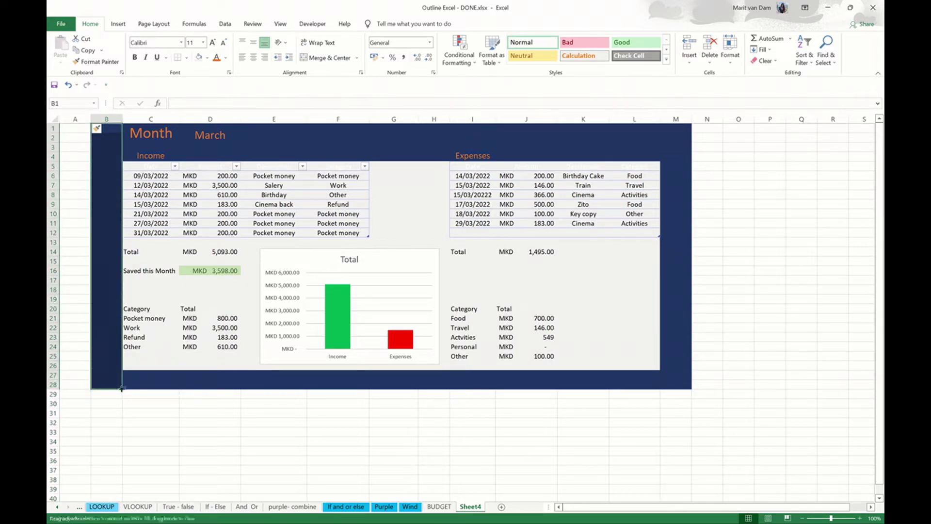
{"action": "left_click_drag", "start_coordinate": [122, 389], "coordinate": [78, 386]}
Step: Narrow column B into a margin and fill B5:B26 light grey
{"action": "left_click", "coordinate": [111, 336]}
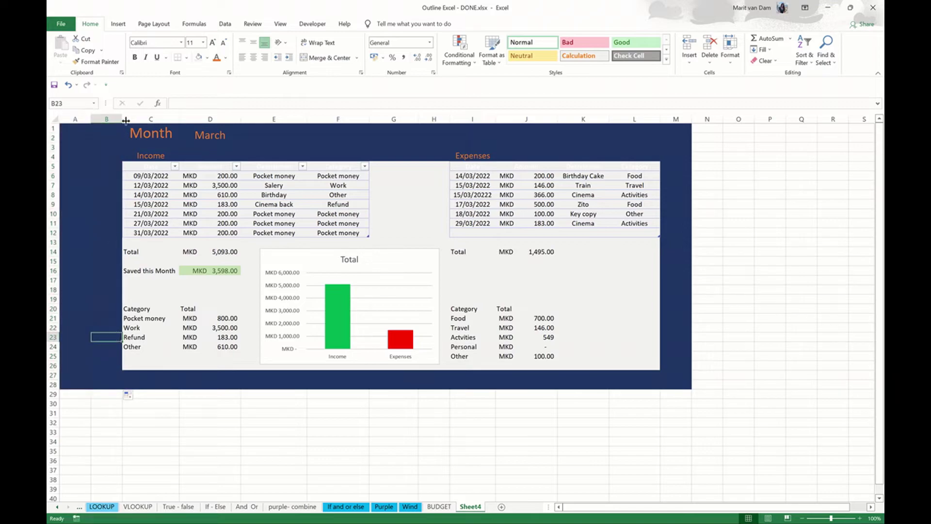
{"action": "left_click_drag", "start_coordinate": [122, 119], "coordinate": [110, 118]}
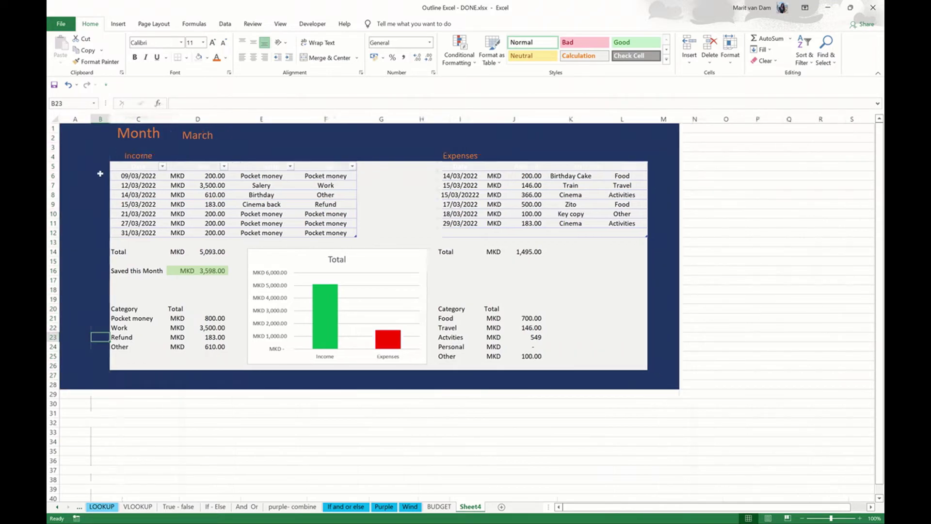
{"action": "left_click_drag", "start_coordinate": [100, 166], "coordinate": [102, 364]}
{"action": "left_click", "coordinate": [199, 57]}
{"action": "left_click", "coordinate": [194, 308]}
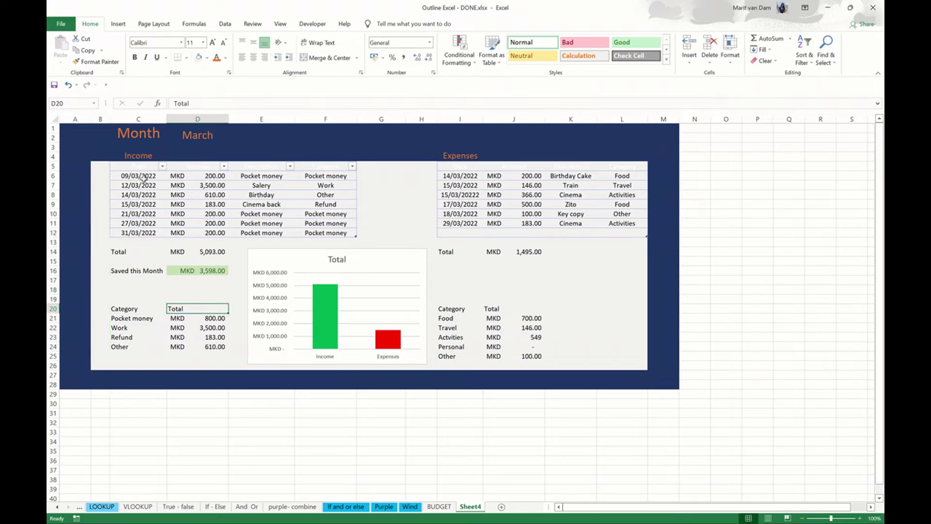
Step: Fill the Income table header row medium blue
{"action": "left_click_drag", "start_coordinate": [141, 166], "coordinate": [335, 166]}
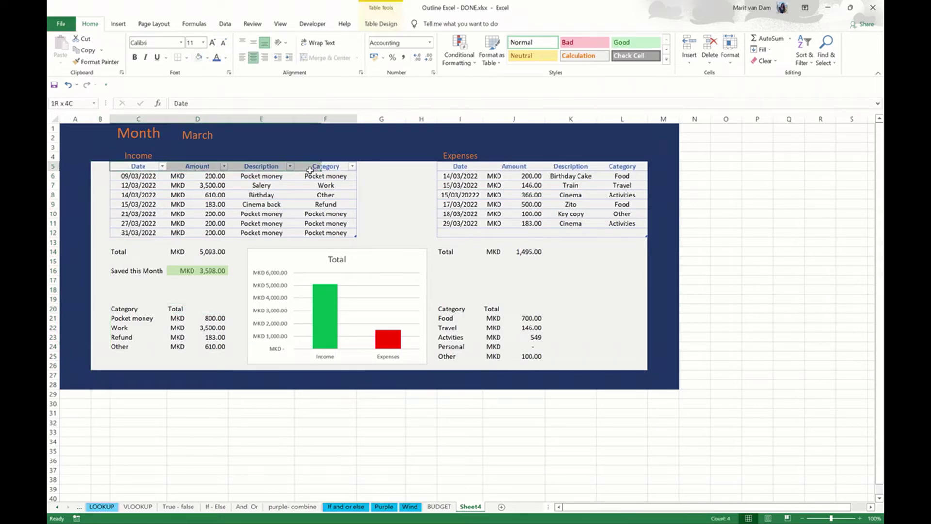
{"action": "left_click", "coordinate": [206, 57]}
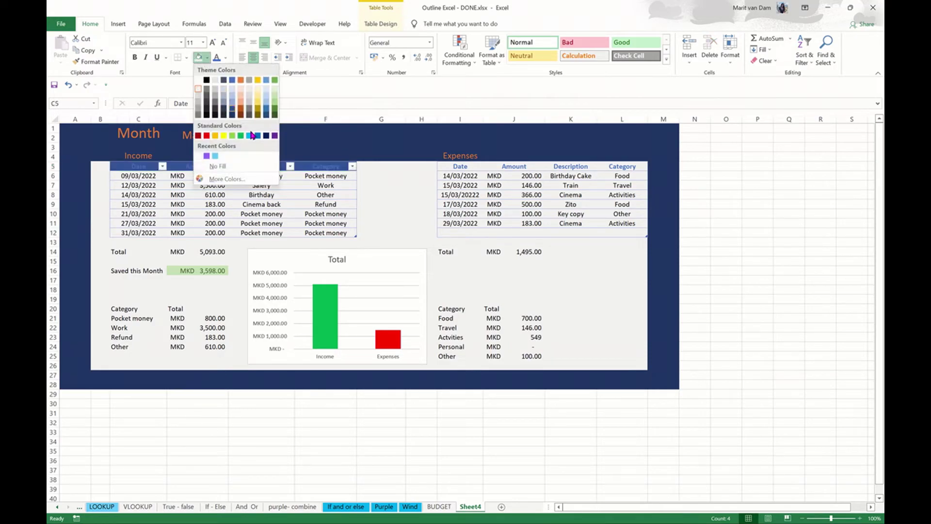
{"action": "left_click", "coordinate": [232, 100]}
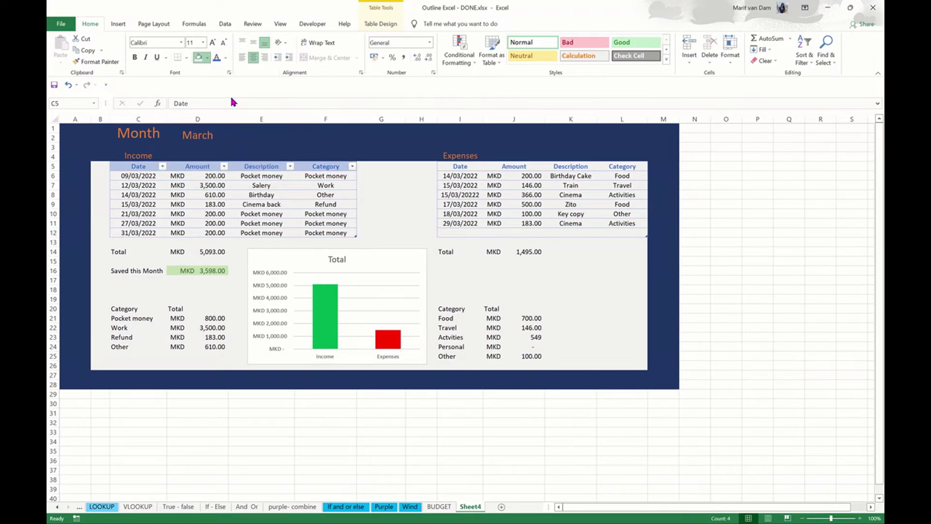
{"action": "left_click", "coordinate": [207, 59]}
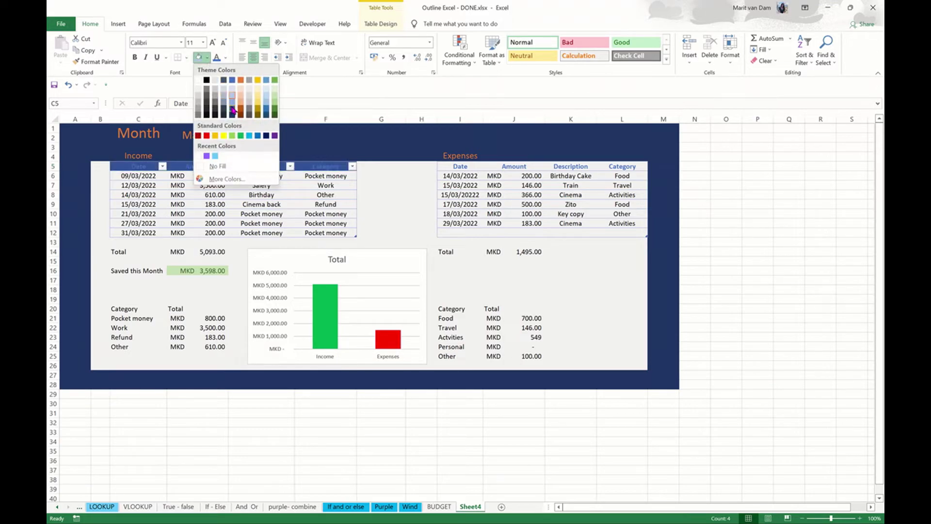
{"action": "left_click", "coordinate": [231, 100]}
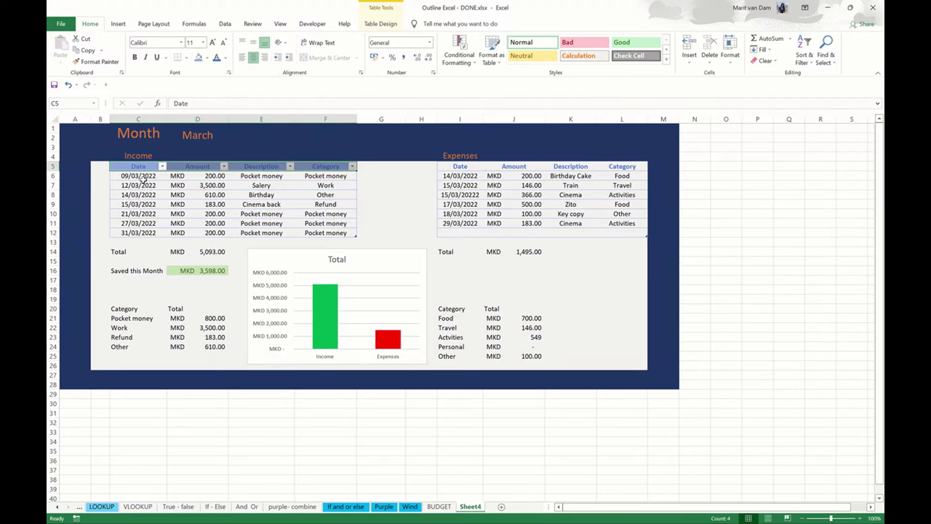
Step: Shade Income rows 7, 9 and 11 light blue-grey as banding
{"action": "left_click_drag", "start_coordinate": [140, 186], "coordinate": [349, 186]}
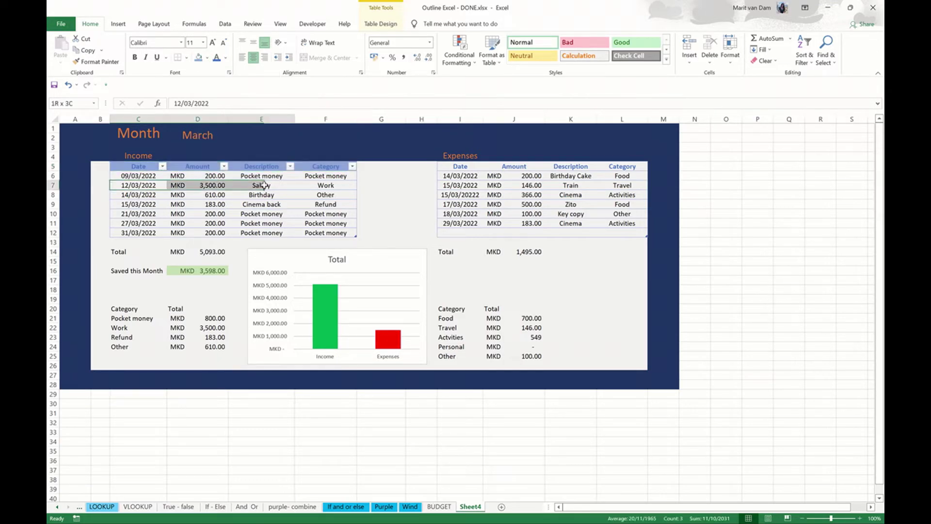
{"action": "left_click", "coordinate": [207, 58]}
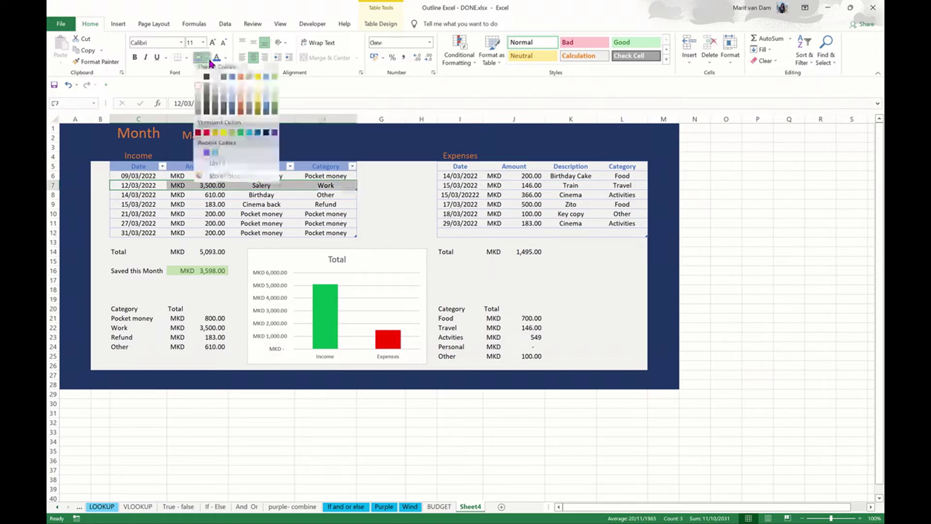
{"action": "left_click", "coordinate": [233, 95]}
{"action": "left_click_drag", "start_coordinate": [125, 204], "coordinate": [347, 204]}
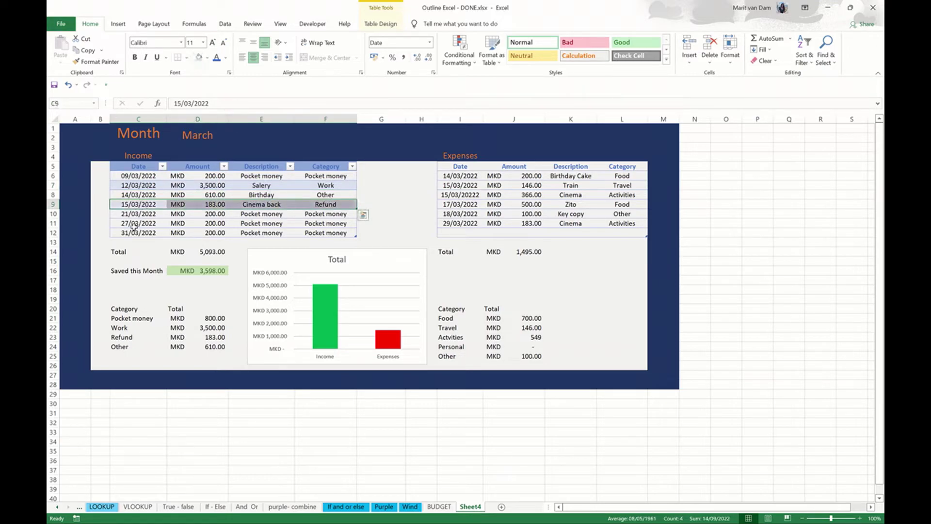
{"action": "left_click_drag", "start_coordinate": [127, 223], "coordinate": [309, 226]}
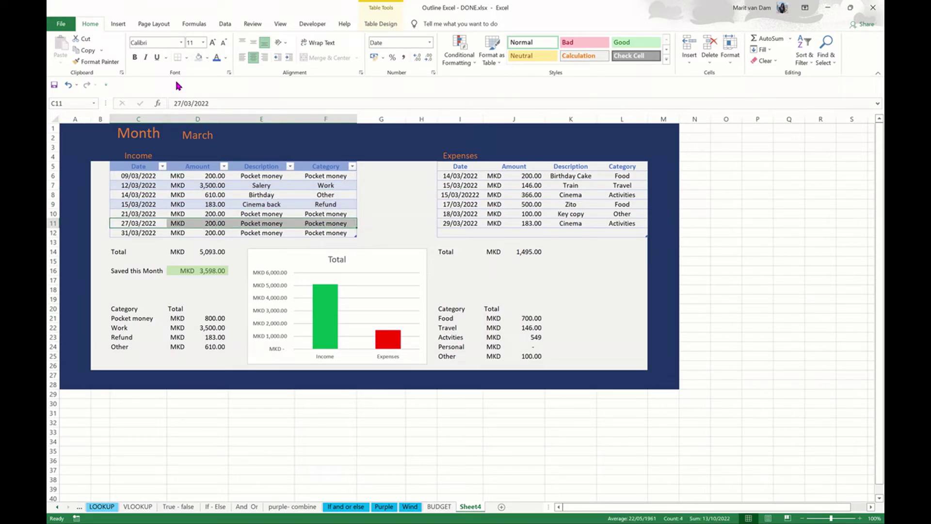
{"action": "left_click", "coordinate": [200, 57]}
Step: Apply the same band shading to Expenses rows 11, 9 and the Train row 7
{"action": "left_click_drag", "start_coordinate": [465, 223], "coordinate": [622, 223]}
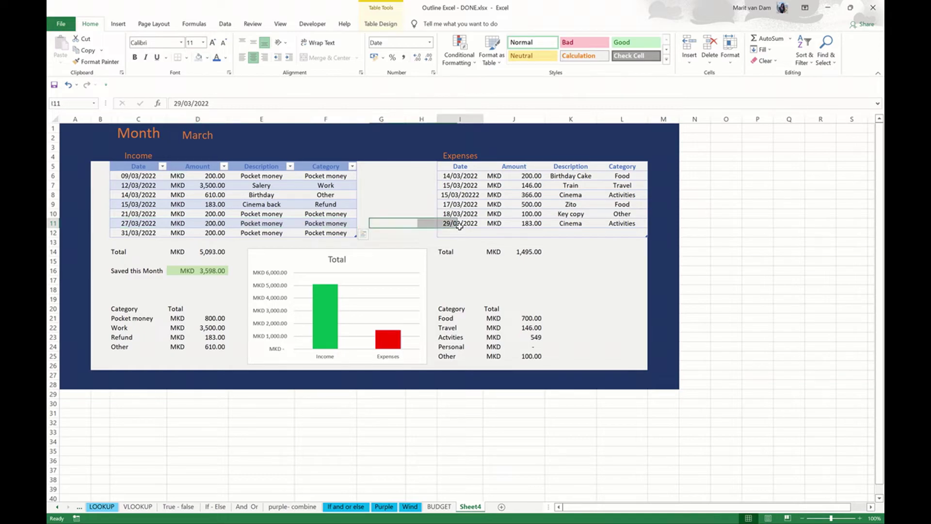
{"action": "left_click", "coordinate": [199, 58]}
{"action": "left_click", "coordinate": [447, 205]}
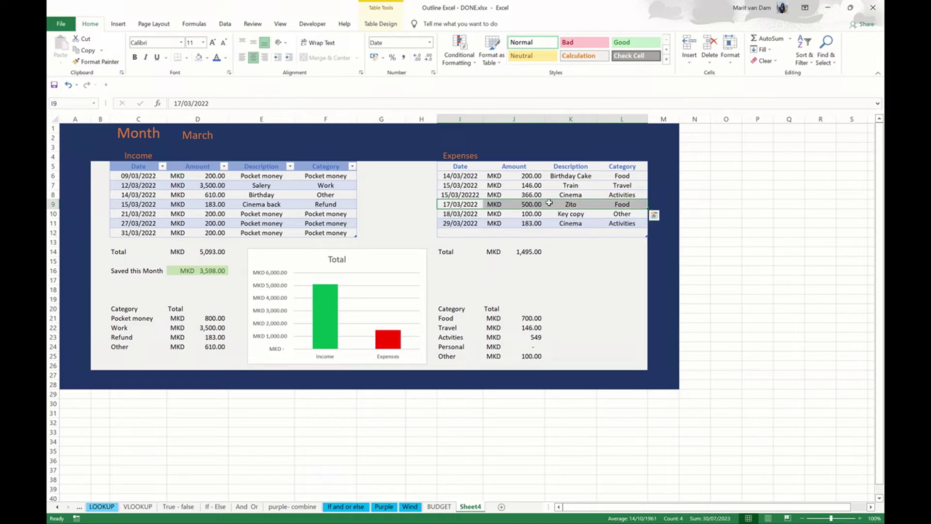
{"action": "left_click", "coordinate": [198, 58]}
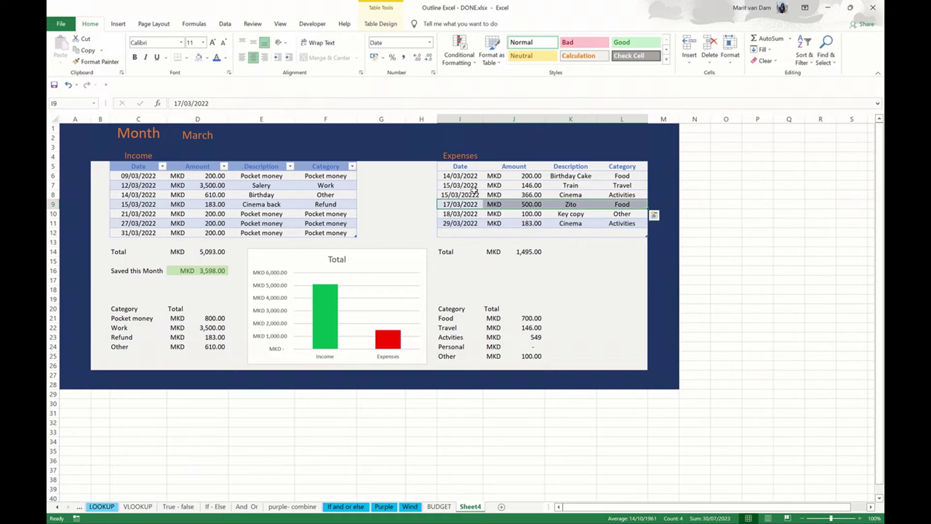
{"action": "left_click_drag", "start_coordinate": [473, 185], "coordinate": [608, 186]}
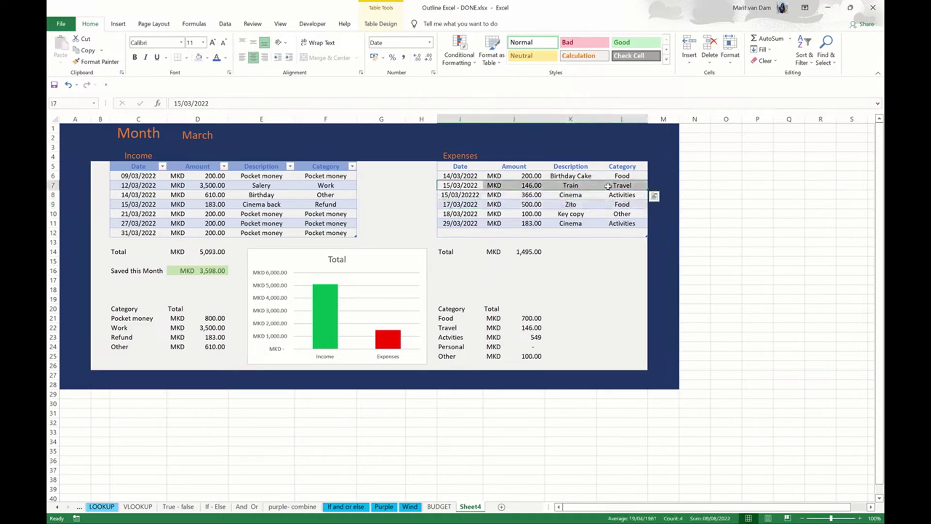
{"action": "left_click", "coordinate": [198, 57]}
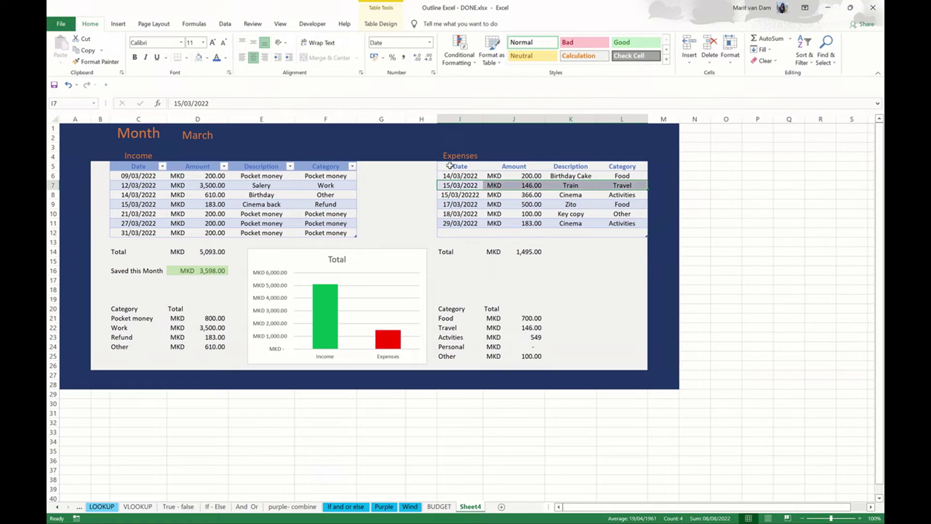
Step: Preview fill colours for the Expenses header I5:L5, then cancel without changing it
{"action": "left_click_drag", "start_coordinate": [450, 165], "coordinate": [625, 166]}
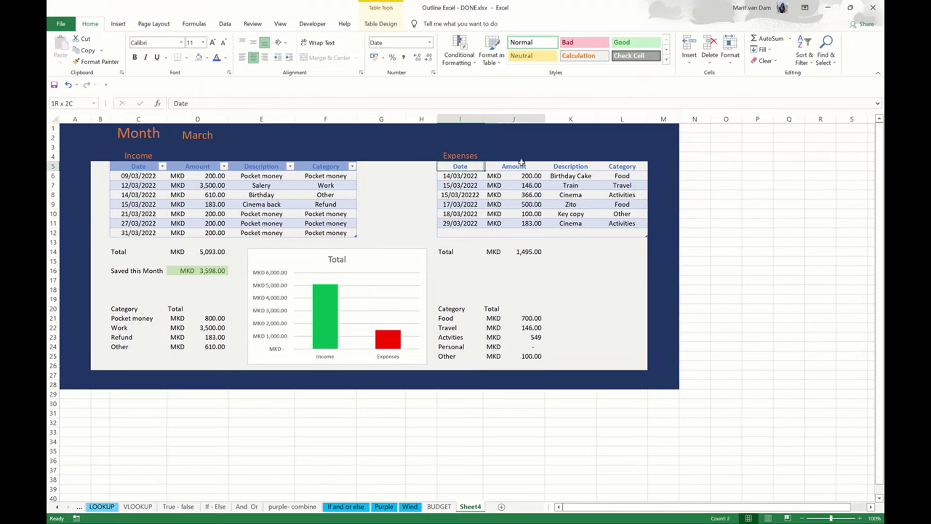
{"action": "left_click", "coordinate": [206, 59]}
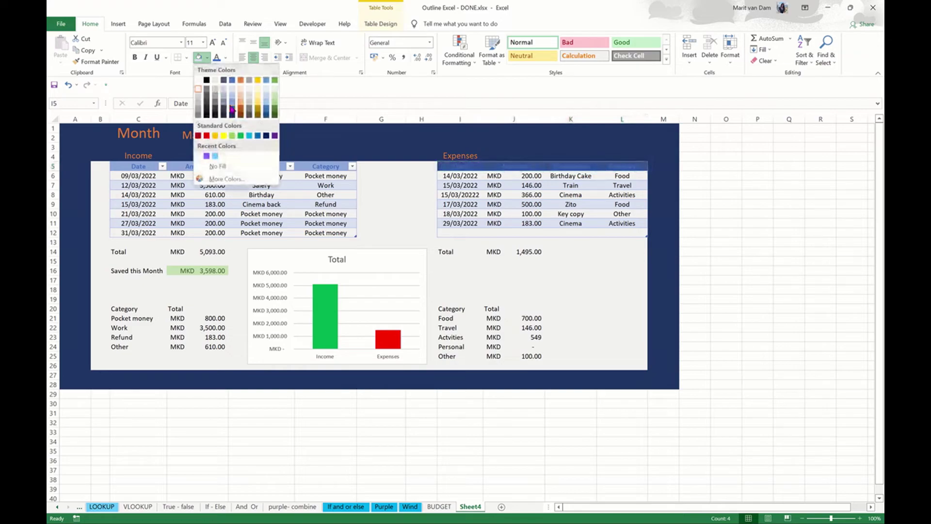
{"action": "key", "text": "Escape"}
Step: Apply the Accent1 cell style to the Income header C5:F5 and Expenses header I5:L5
{"action": "left_click", "coordinate": [371, 169]}
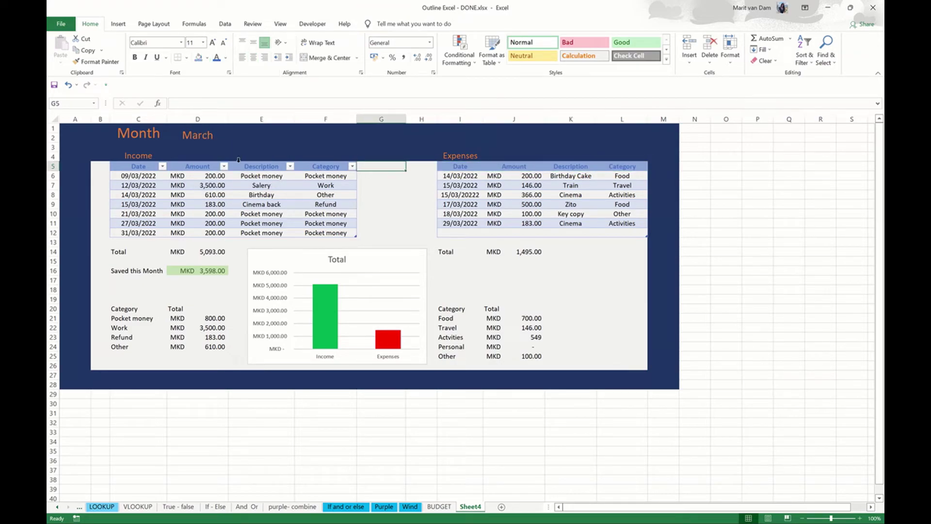
{"action": "left_click_drag", "start_coordinate": [138, 169], "coordinate": [341, 168]}
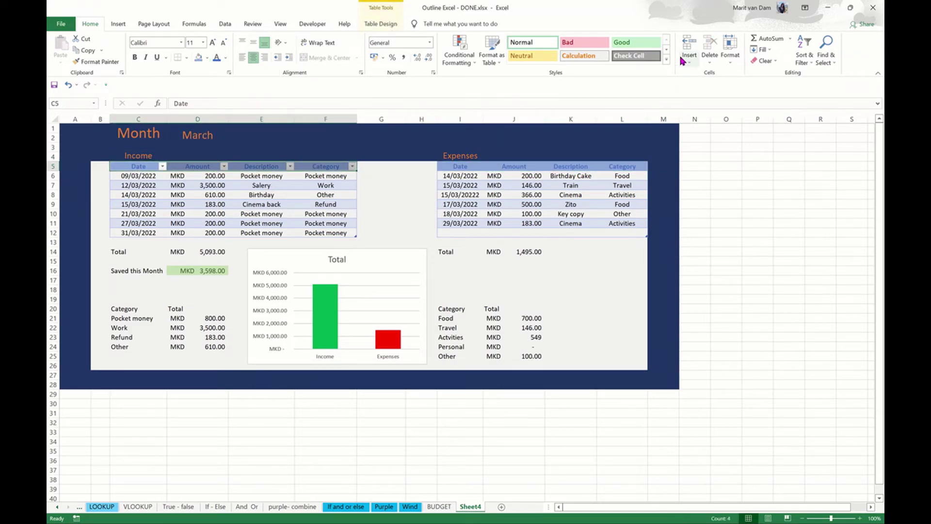
{"action": "left_click", "coordinate": [667, 60]}
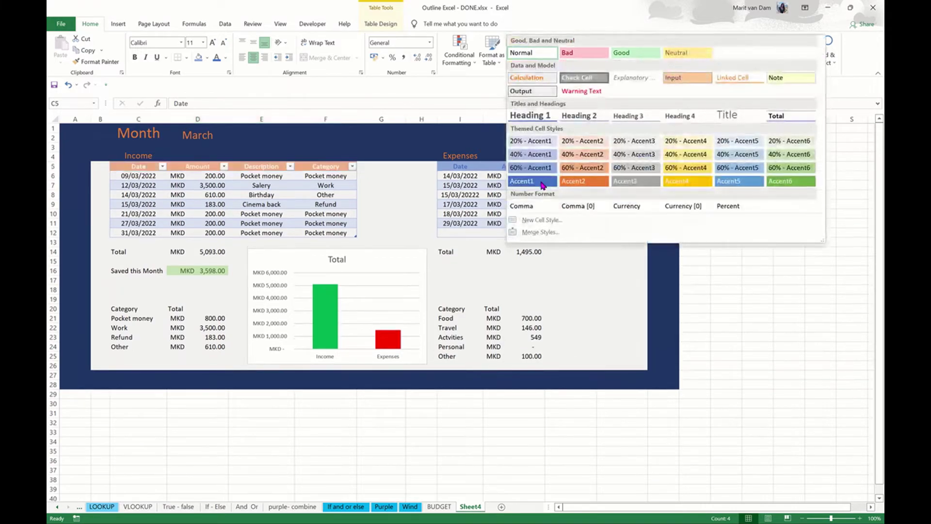
{"action": "left_click", "coordinate": [540, 183]}
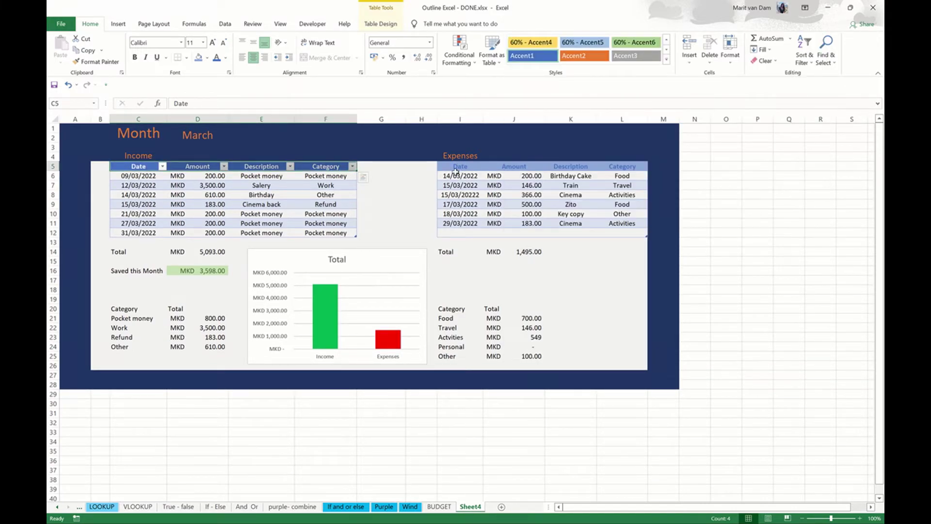
{"action": "left_click_drag", "start_coordinate": [456, 170], "coordinate": [622, 167]}
{"action": "left_click", "coordinate": [665, 64]}
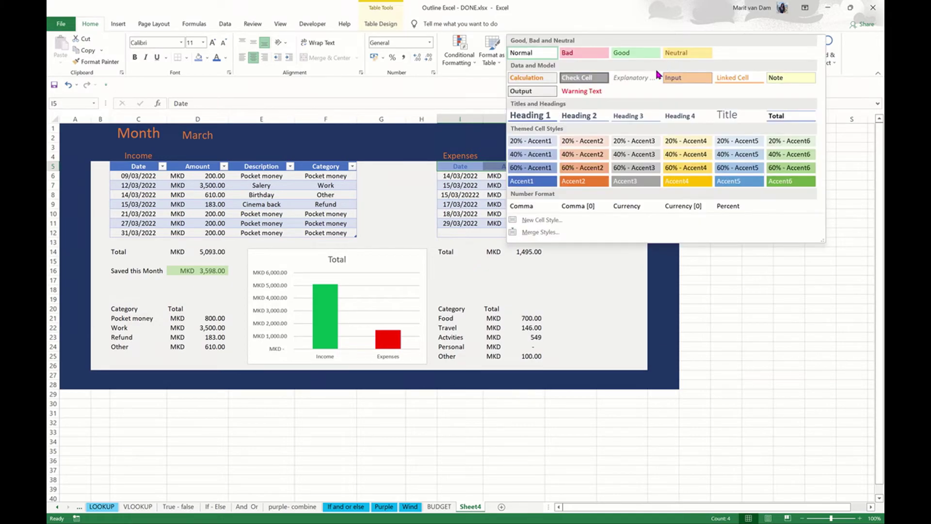
{"action": "left_click", "coordinate": [540, 183]}
{"action": "left_click", "coordinate": [511, 194]}
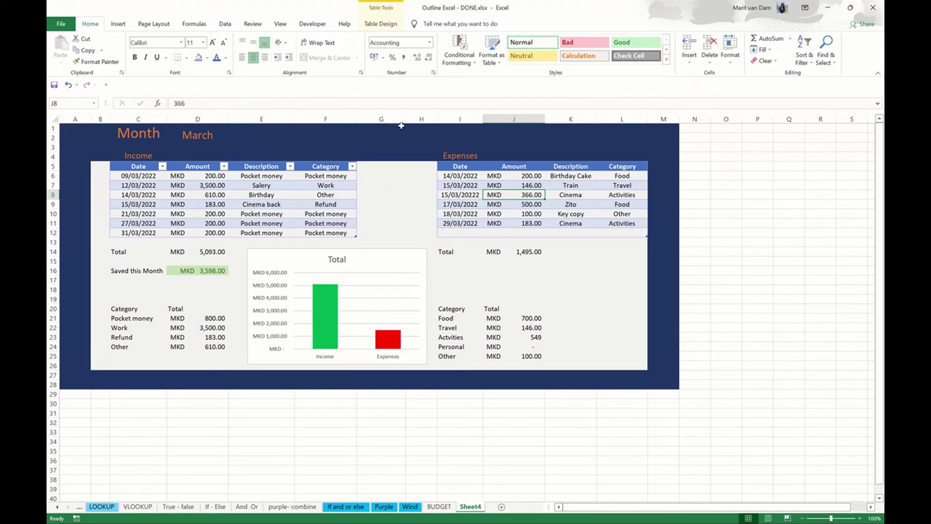
Step: Widen column H and move the Total chart up into the gap between the tables
{"action": "left_click_drag", "start_coordinate": [438, 118], "coordinate": [518, 121]}
{"action": "left_click", "coordinate": [361, 258]}
{"action": "left_click_drag", "start_coordinate": [362, 258], "coordinate": [435, 252]}
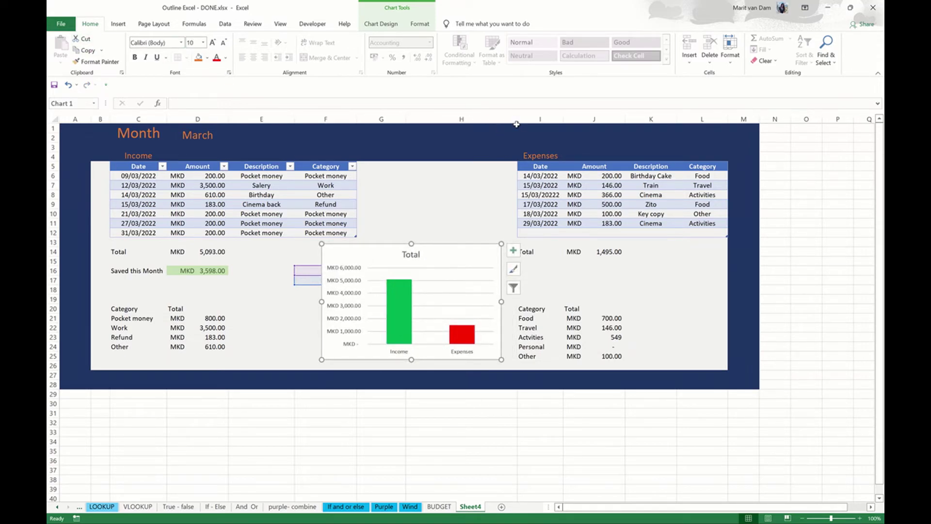
{"action": "left_click_drag", "start_coordinate": [516, 121], "coordinate": [614, 119]}
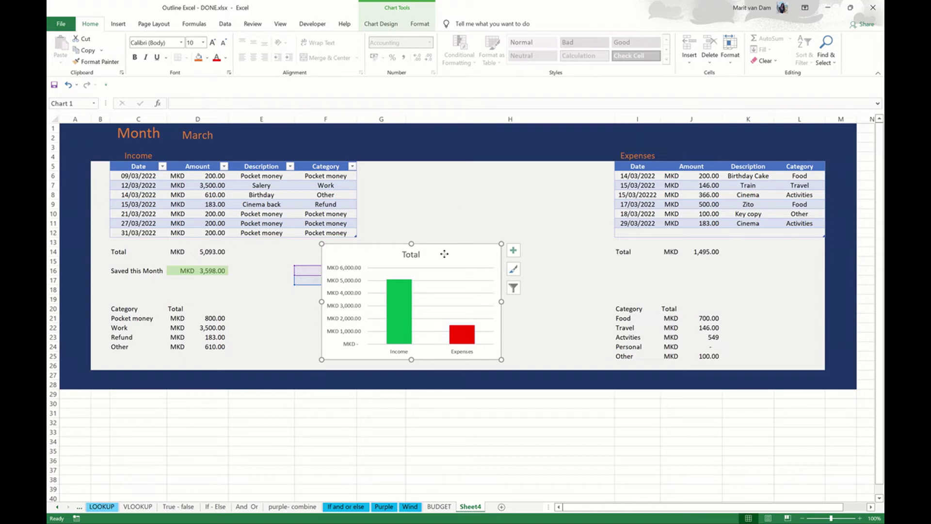
{"action": "left_click_drag", "start_coordinate": [444, 254], "coordinate": [524, 217]}
{"action": "left_click", "coordinate": [357, 310]}
Step: Set F16:G17 fill and font colour to the panel's light grey to hide them
{"action": "left_click_drag", "start_coordinate": [311, 269], "coordinate": [381, 282]}
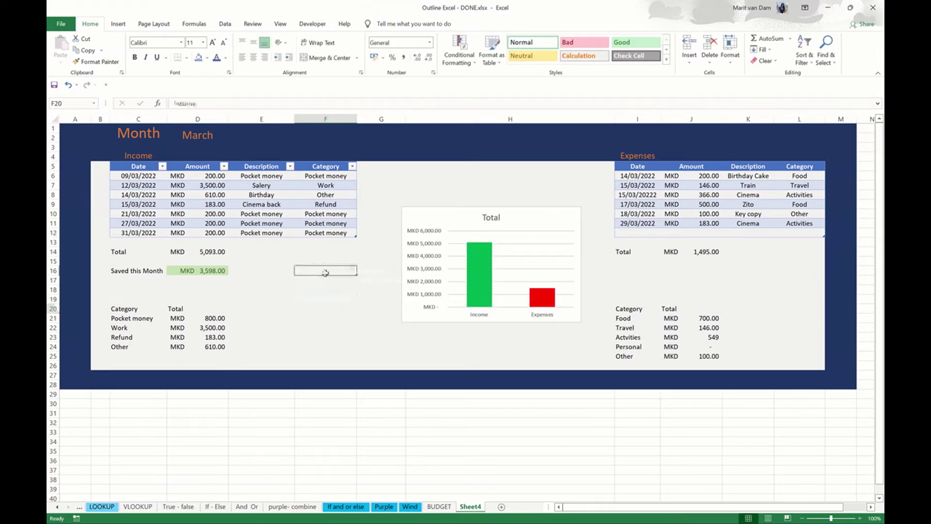
{"action": "left_click", "coordinate": [207, 58]}
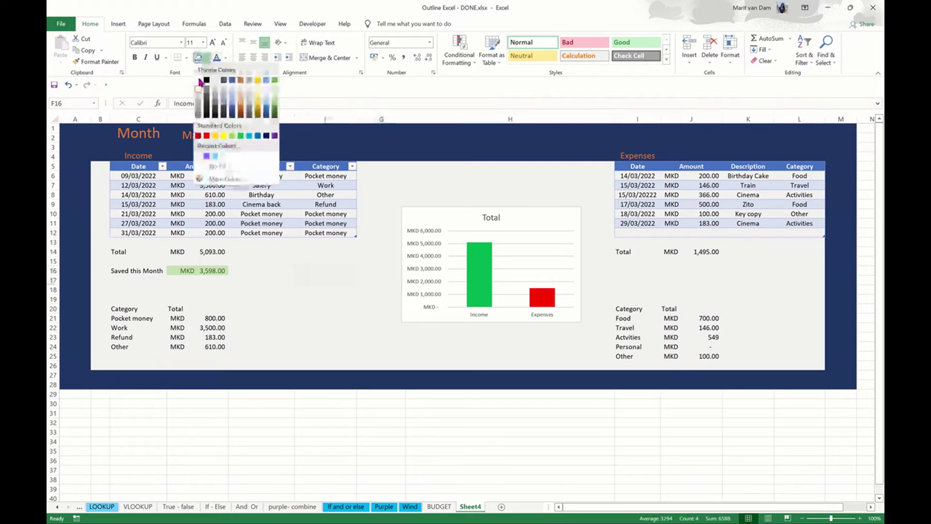
{"action": "left_click", "coordinate": [198, 95]}
{"action": "left_click", "coordinate": [225, 58]}
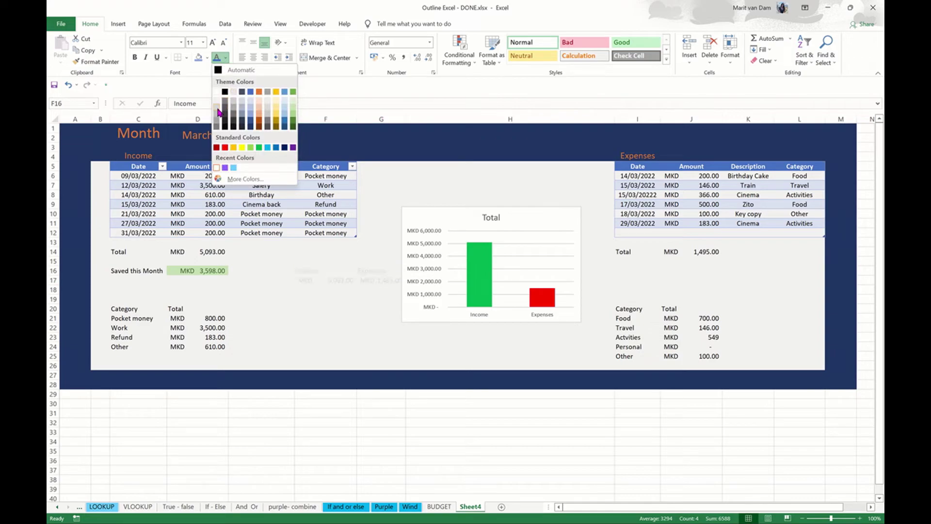
{"action": "left_click", "coordinate": [213, 102]}
{"action": "left_click", "coordinate": [320, 346]}
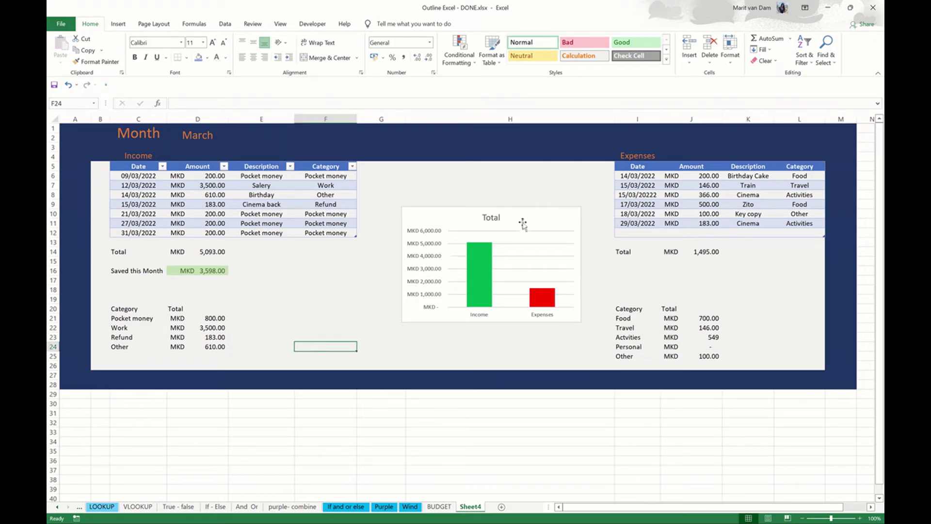
Step: Reposition the Total chart and narrow column H to bring Expenses back left
{"action": "left_click_drag", "start_coordinate": [519, 222], "coordinate": [518, 181]}
{"action": "left_click", "coordinate": [487, 307]}
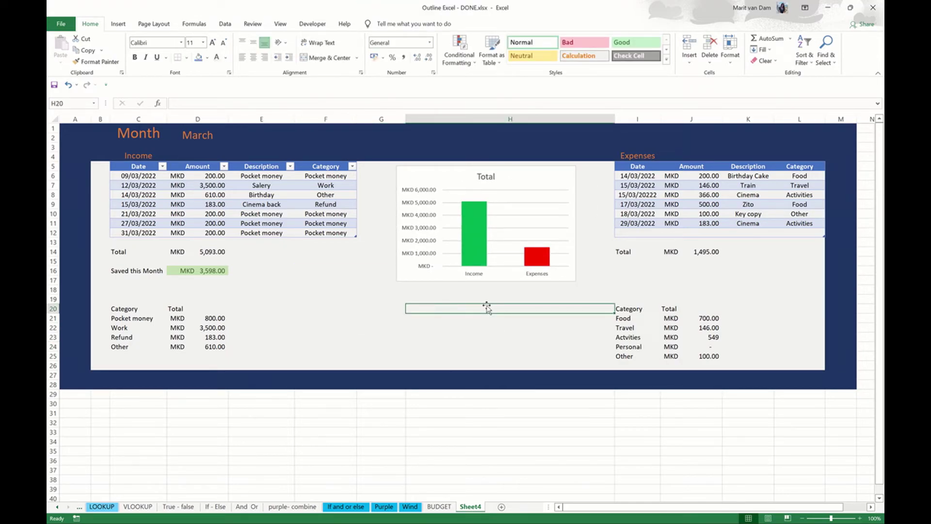
{"action": "mouse_move", "coordinate": [523, 174]}
{"action": "left_mouse_down"}
{"action": "mouse_move", "coordinate": [402, 254]}
{"action": "mouse_move", "coordinate": [428, 253]}
{"action": "left_mouse_up"}
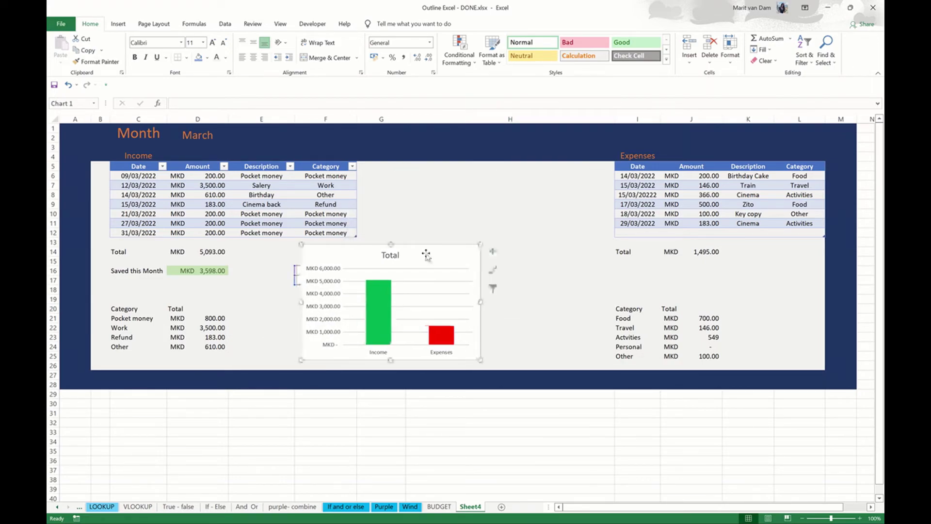
{"action": "left_click", "coordinate": [528, 119]}
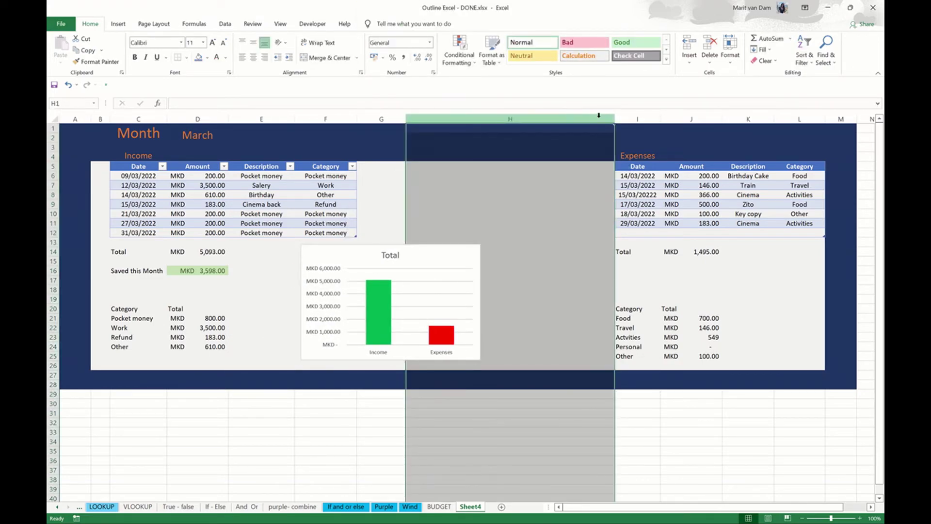
{"action": "left_click_drag", "start_coordinate": [614, 119], "coordinate": [435, 125]}
Step: Widen the Total chart, centre it between the tables, and view the BUDGET sheet
{"action": "left_click", "coordinate": [405, 256]}
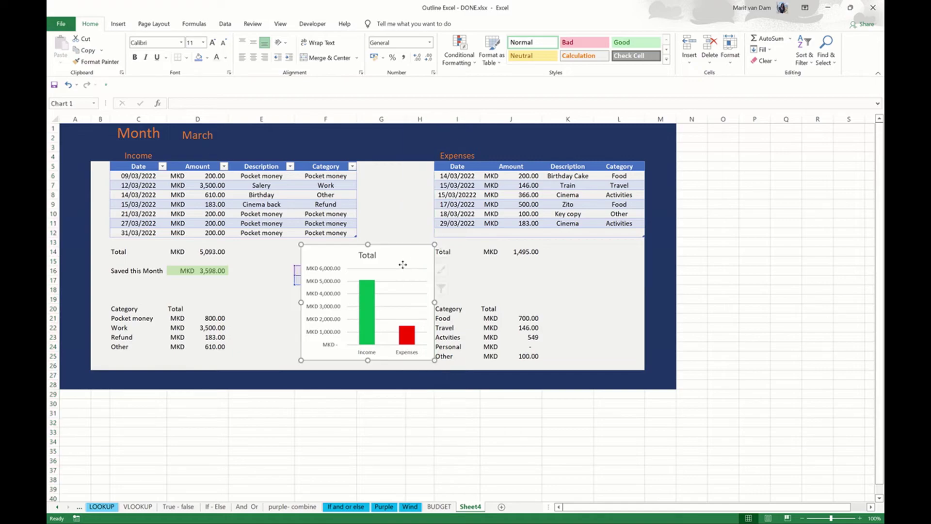
{"action": "left_click_drag", "start_coordinate": [435, 302], "coordinate": [462, 302]}
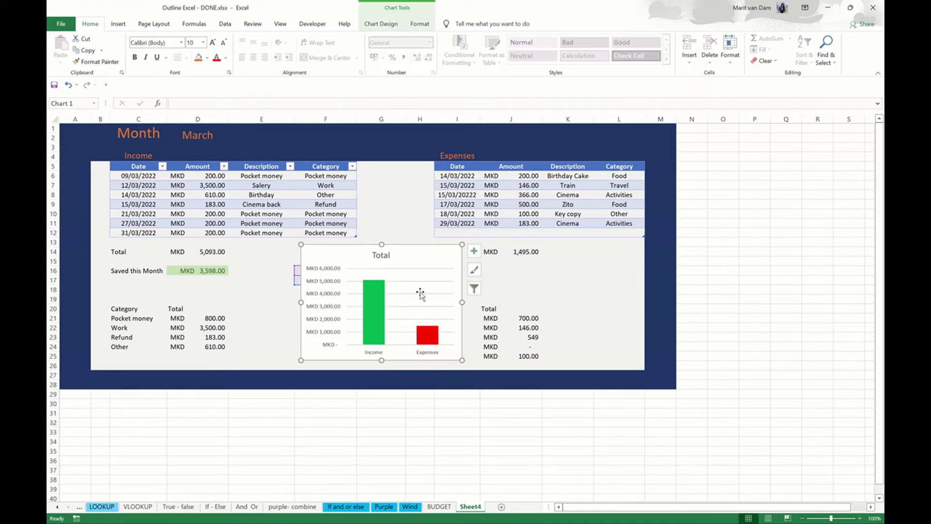
{"action": "left_click_drag", "start_coordinate": [417, 253], "coordinate": [375, 254]}
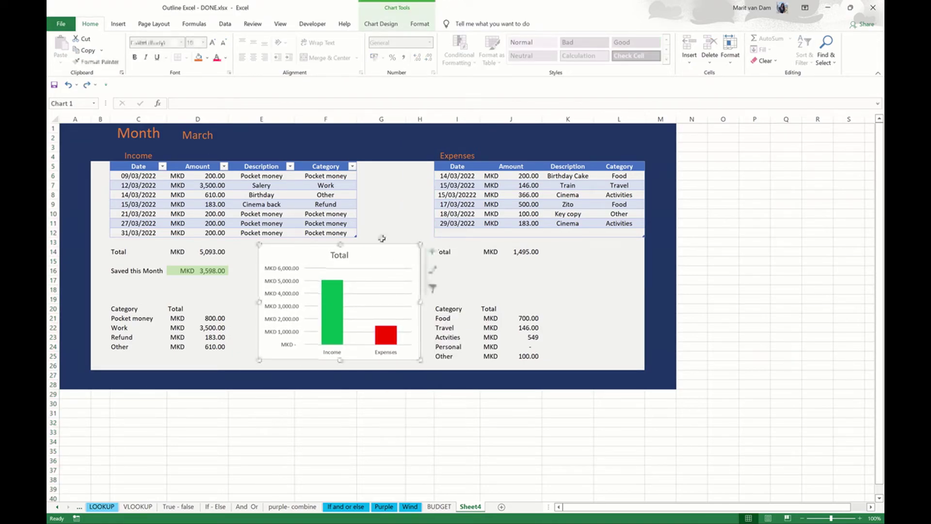
{"action": "left_click", "coordinate": [391, 194]}
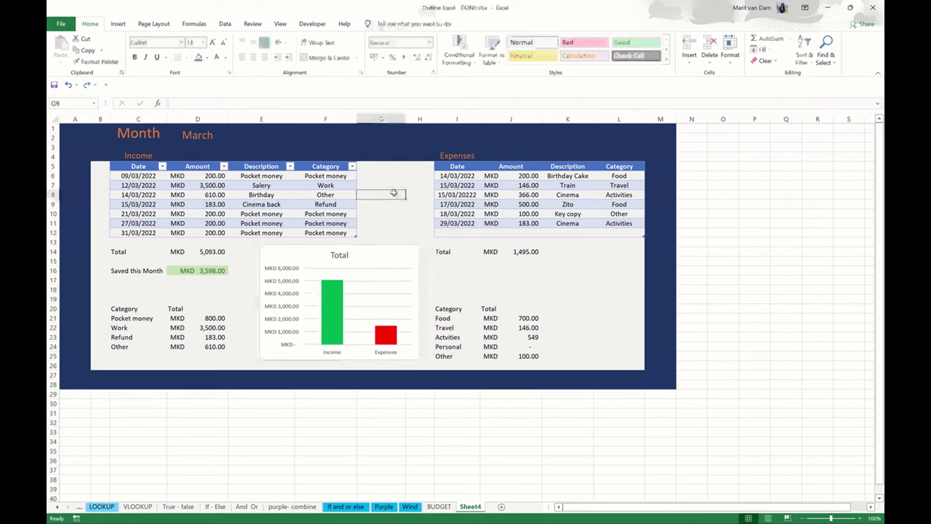
{"action": "left_click", "coordinate": [439, 506]}
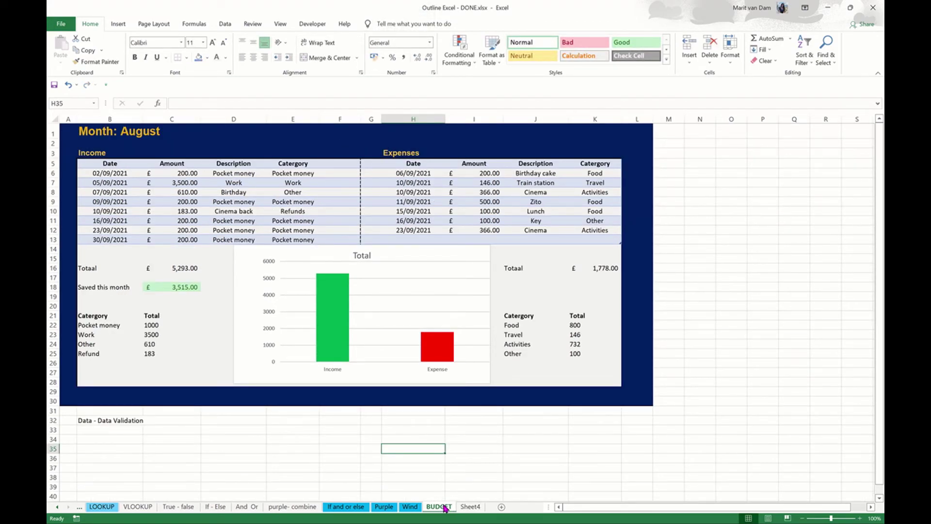
Step: Back on Sheet4, fill F7:I7 blue-grey across the gap between tables
{"action": "left_click", "coordinate": [469, 507]}
{"action": "left_click", "coordinate": [350, 224]}
{"action": "left_click_drag", "start_coordinate": [349, 184], "coordinate": [453, 185]}
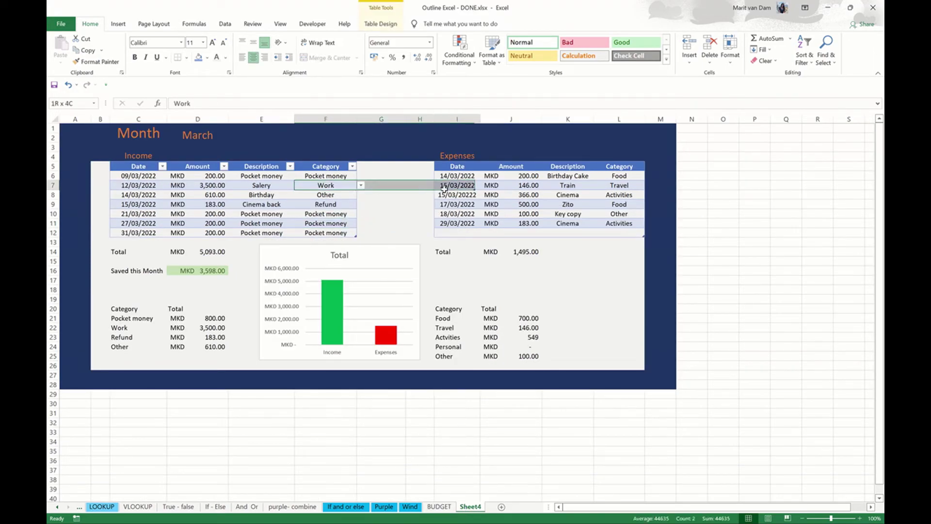
{"action": "left_click", "coordinate": [199, 58]}
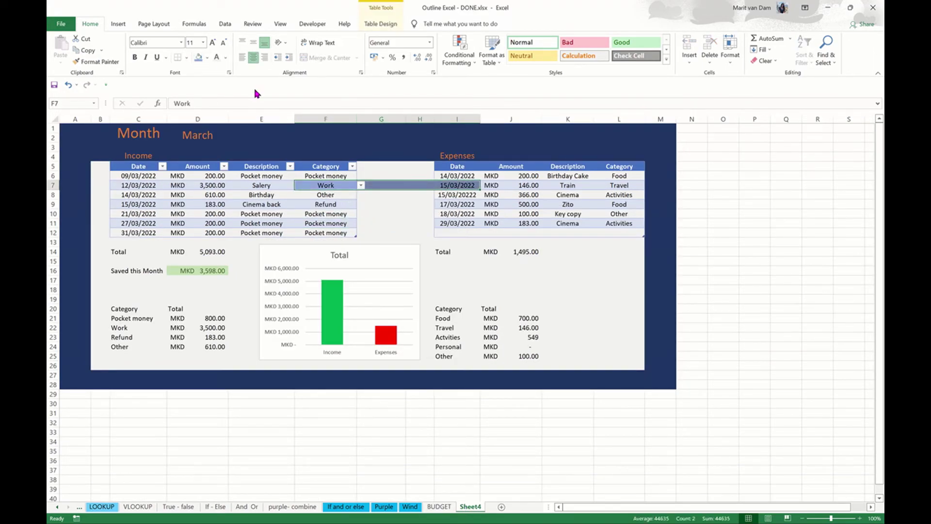
{"action": "left_click", "coordinate": [207, 58]}
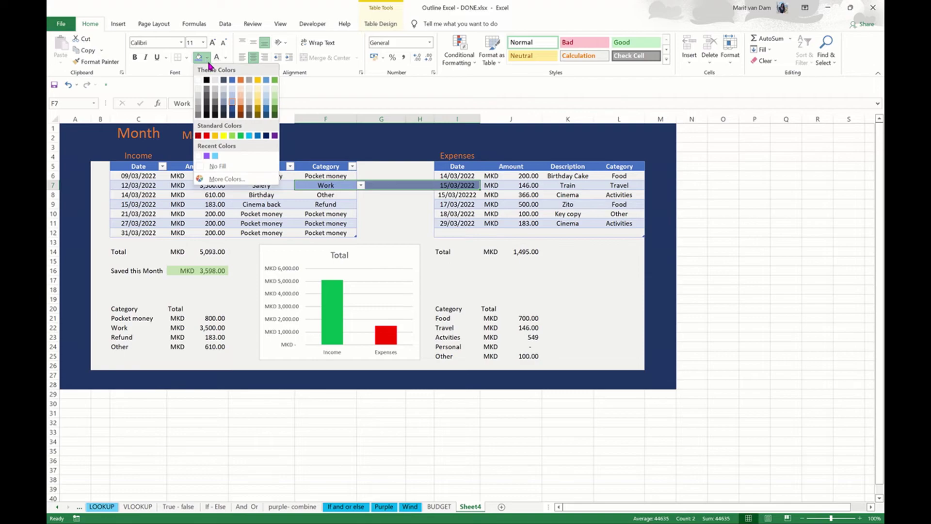
{"action": "left_click", "coordinate": [232, 97]}
{"action": "left_click", "coordinate": [361, 212]}
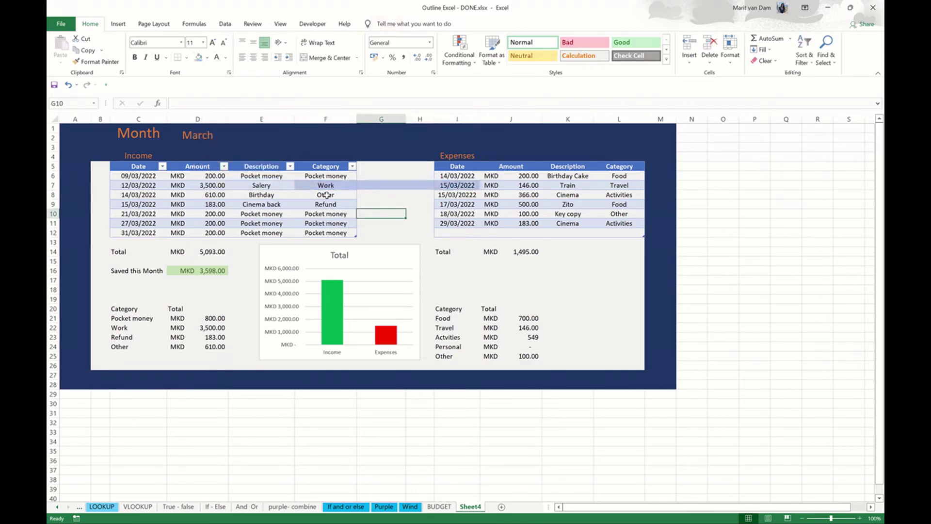
{"action": "left_click_drag", "start_coordinate": [310, 180], "coordinate": [457, 185]}
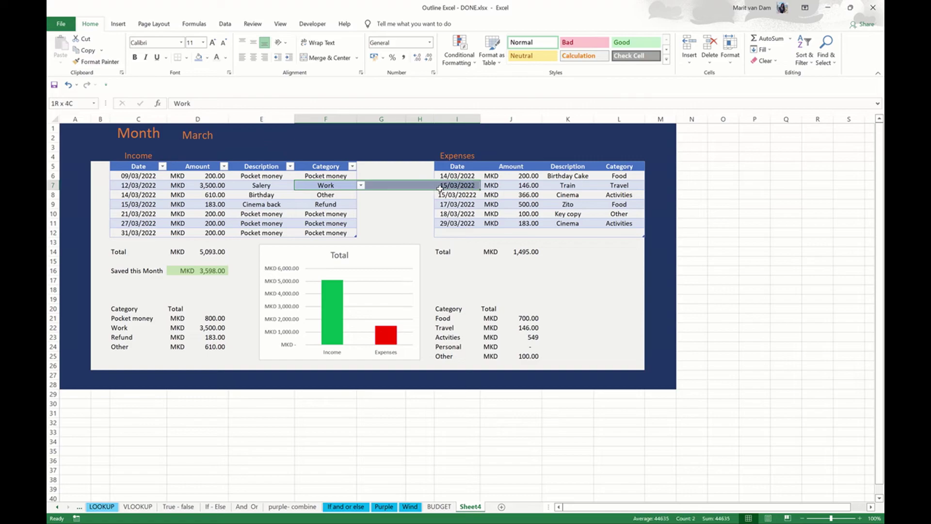
{"action": "left_click", "coordinate": [207, 58]}
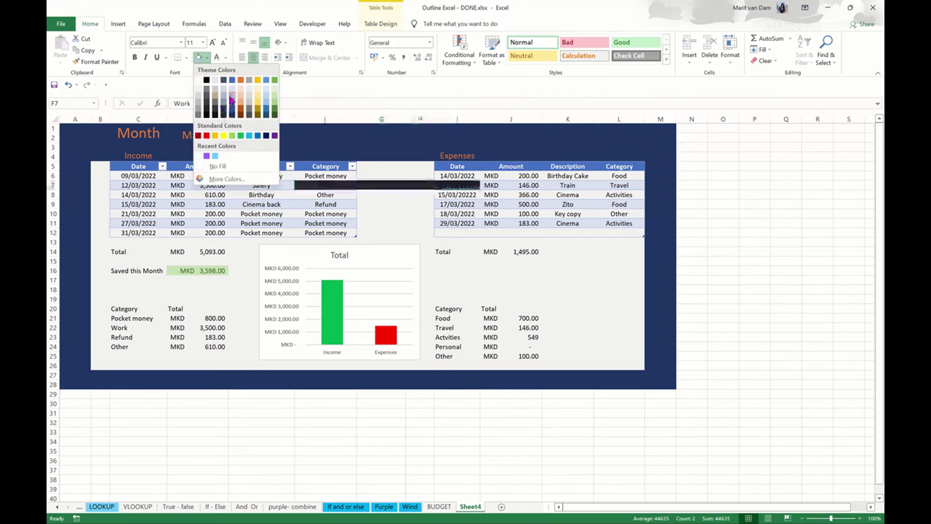
{"action": "left_click", "coordinate": [232, 93]}
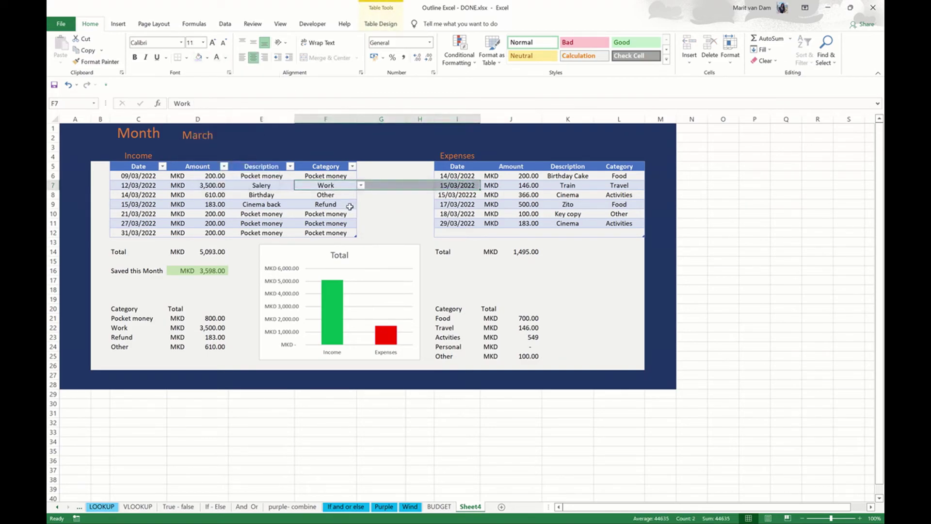
Step: Apply the band fill colour to F9:I9 and F11:I11
{"action": "left_click_drag", "start_coordinate": [349, 206], "coordinate": [458, 204]}
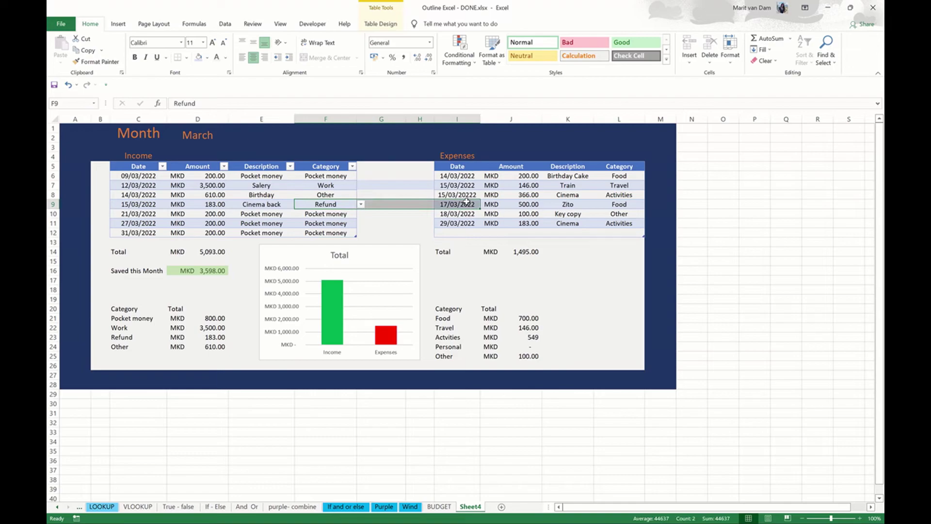
{"action": "left_click", "coordinate": [198, 59]}
{"action": "left_click_drag", "start_coordinate": [320, 221], "coordinate": [457, 223]}
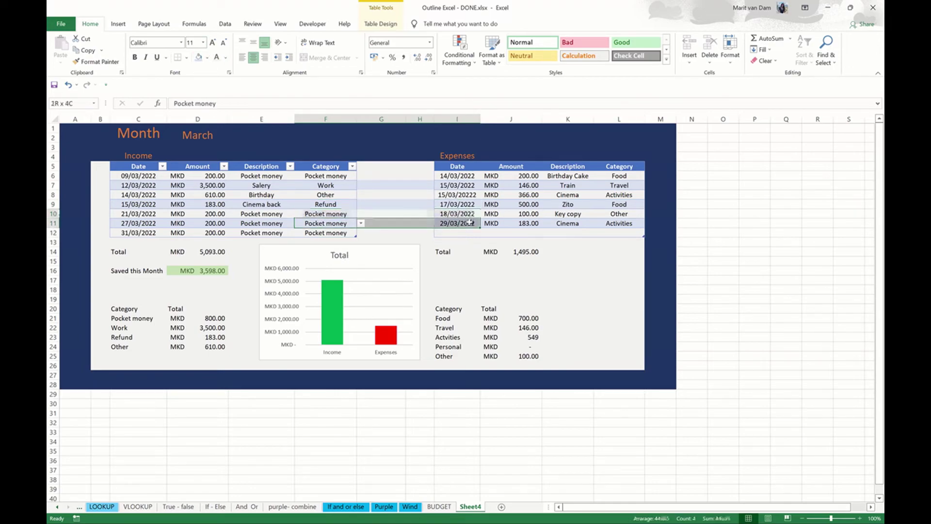
{"action": "left_click", "coordinate": [198, 59]}
{"action": "left_click", "coordinate": [380, 233]}
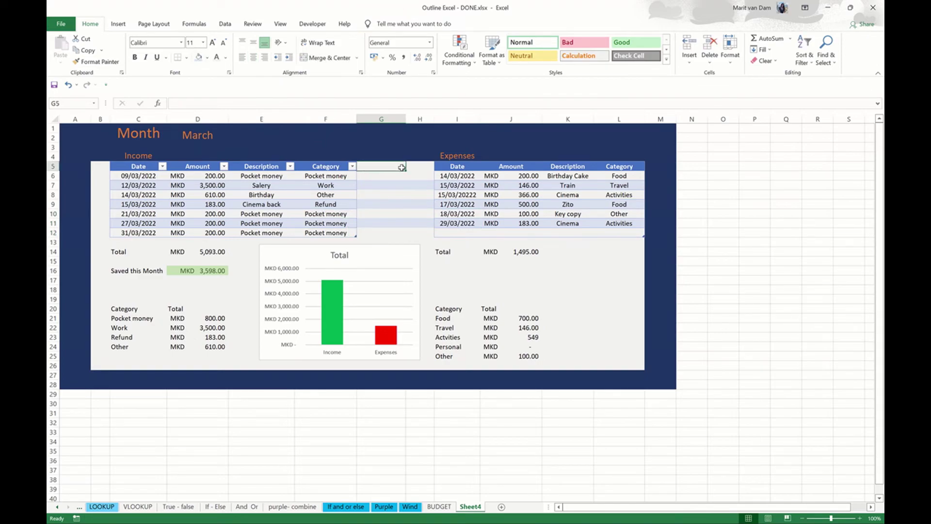
Step: Give G5:H5 the blue header cell style
{"action": "left_click_drag", "start_coordinate": [367, 168], "coordinate": [420, 167]}
{"action": "left_click", "coordinate": [666, 59]}
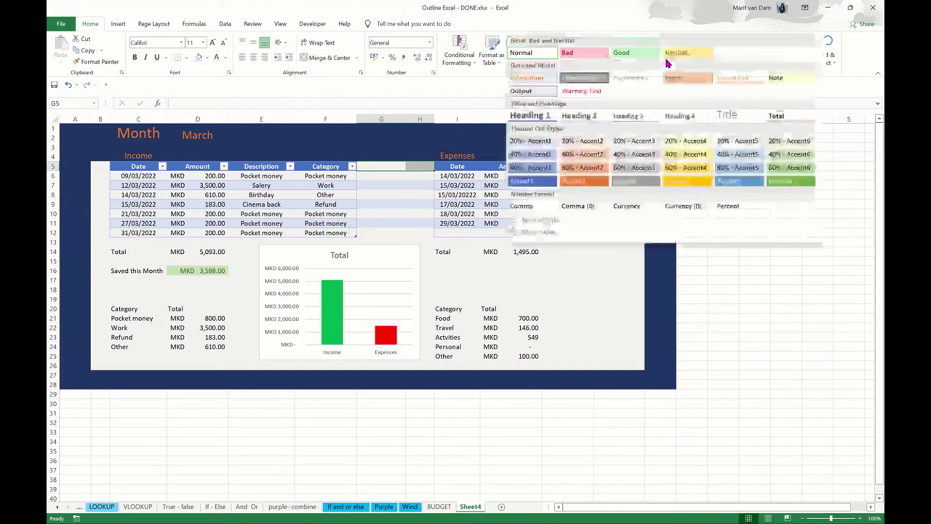
{"action": "left_click", "coordinate": [538, 183]}
{"action": "left_click", "coordinate": [393, 200]}
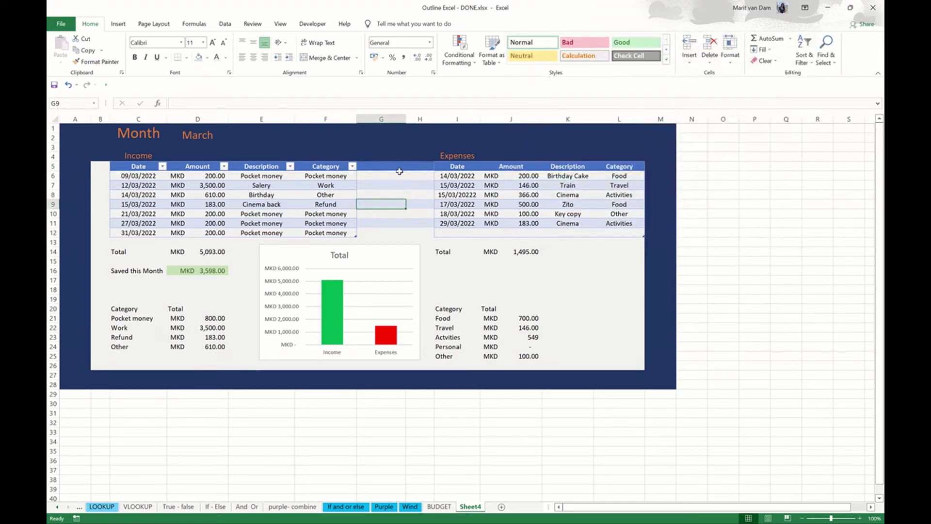
Step: Try a border line style on G5:G11, then cancel border drawing
{"action": "left_click_drag", "start_coordinate": [387, 168], "coordinate": [392, 233]}
{"action": "left_click", "coordinate": [186, 58]}
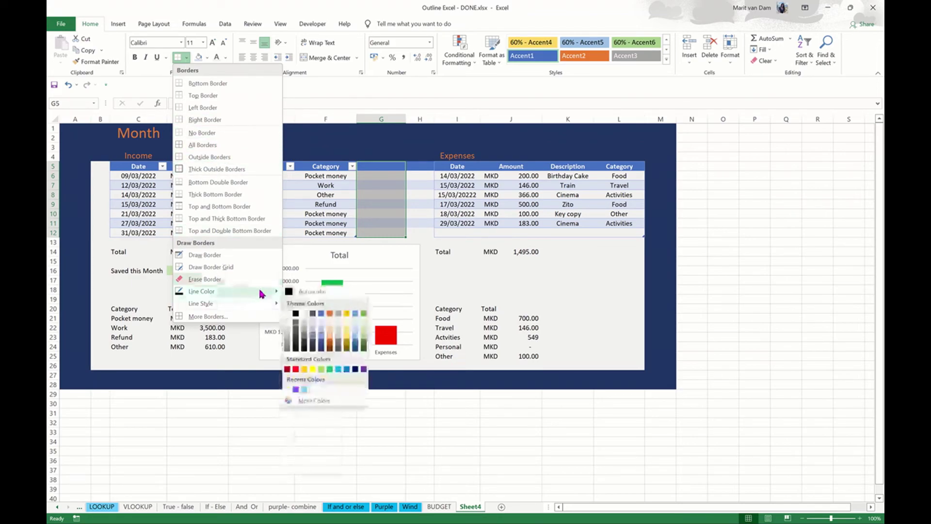
{"action": "mouse_move", "coordinate": [211, 304]}
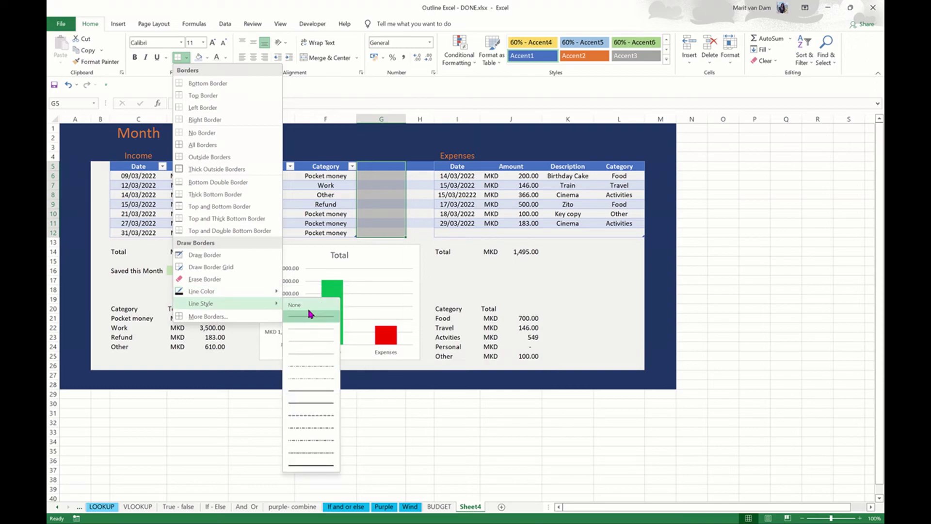
{"action": "left_click", "coordinate": [313, 342]}
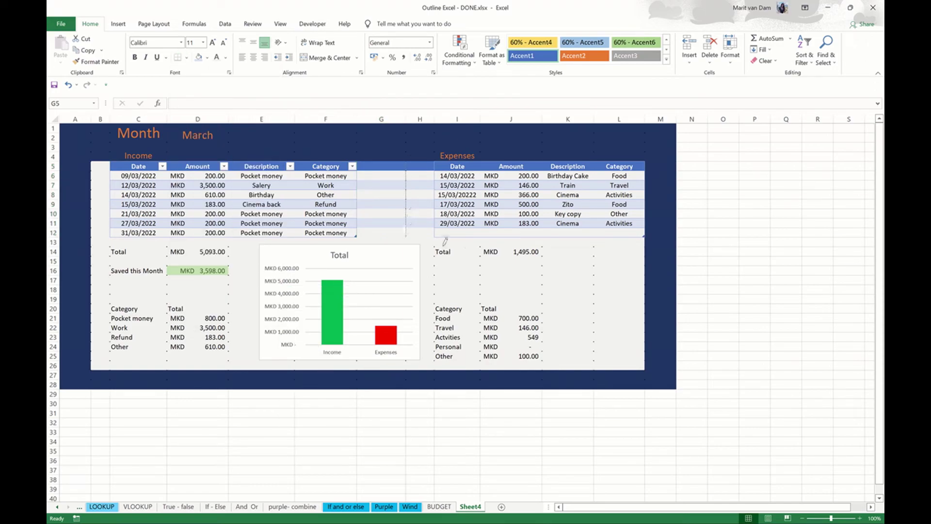
{"action": "key", "text": "Escape"}
{"action": "key", "text": "Right"}
{"action": "key", "text": "Right"}
{"action": "key", "text": "Down"}
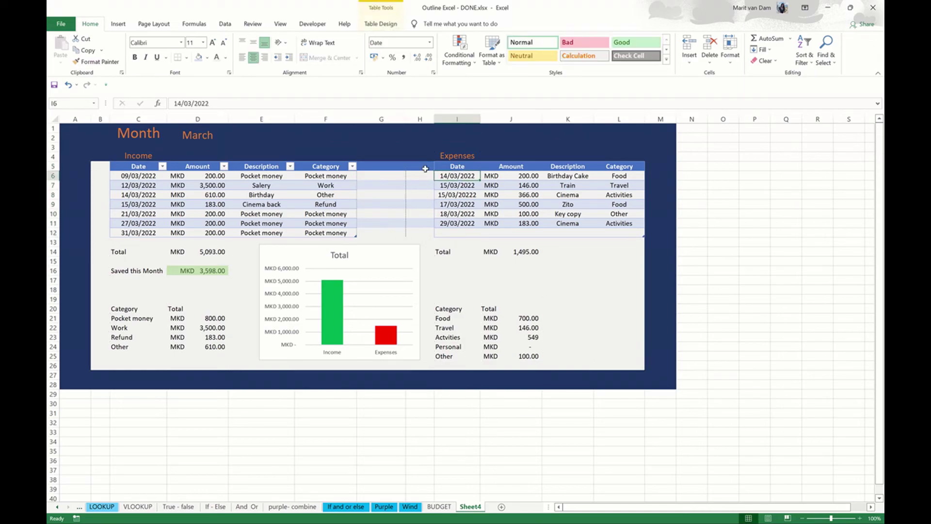
Step: Narrow column G to pull the Expenses table closer
{"action": "left_click_drag", "start_coordinate": [405, 121], "coordinate": [391, 121]}
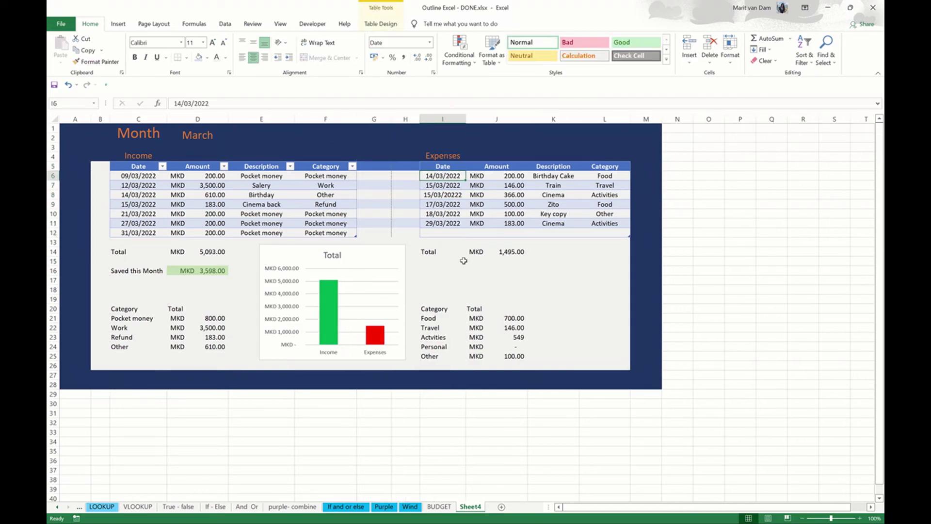
{"action": "left_click", "coordinate": [516, 264]}
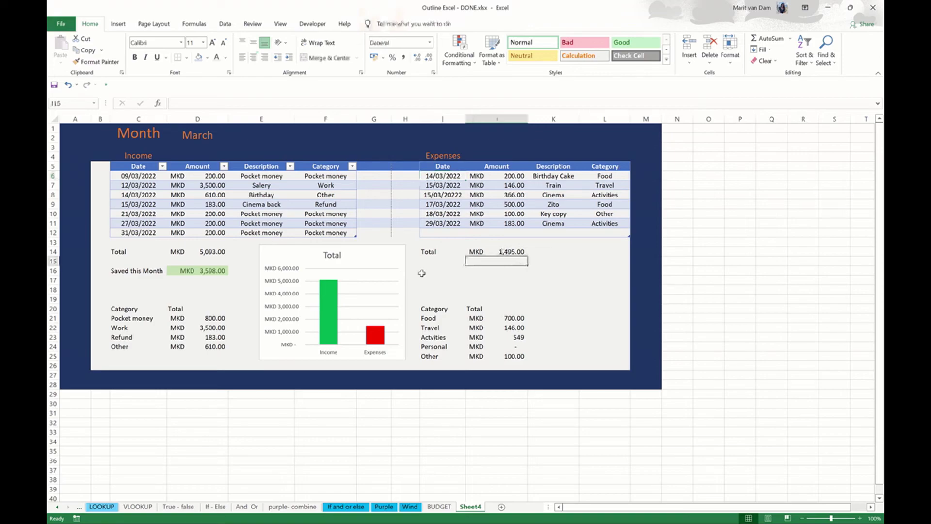
{"action": "left_click", "coordinate": [365, 233]}
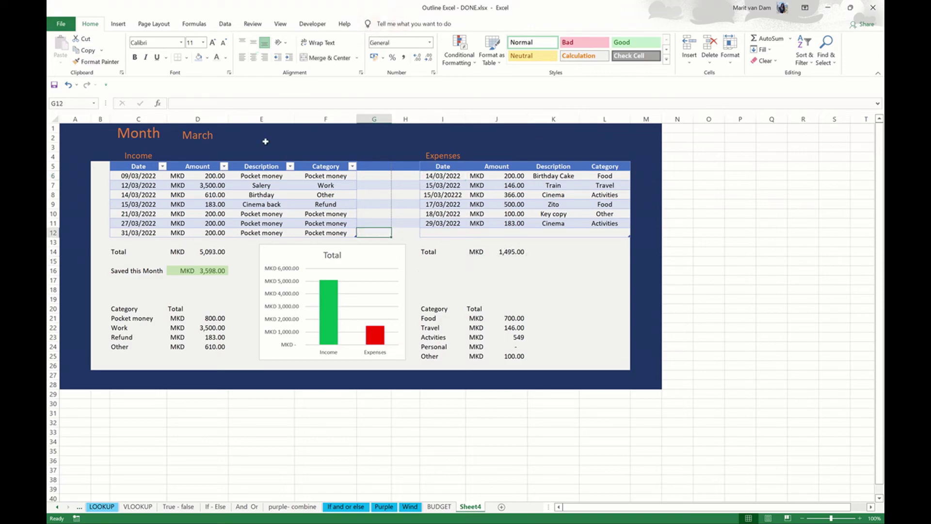
{"action": "left_click", "coordinate": [187, 57]}
{"action": "mouse_move", "coordinate": [201, 291]}
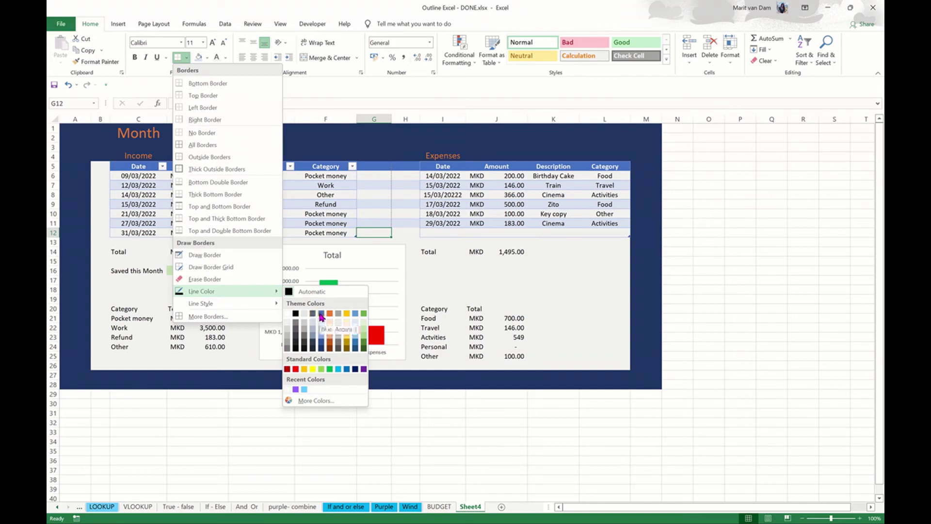
{"action": "left_click", "coordinate": [341, 232]}
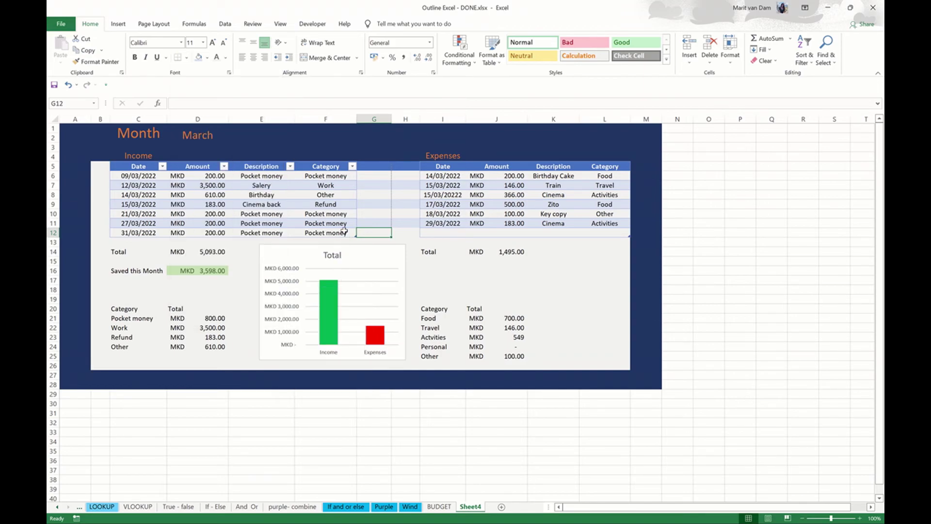
{"action": "left_click", "coordinate": [187, 57]}
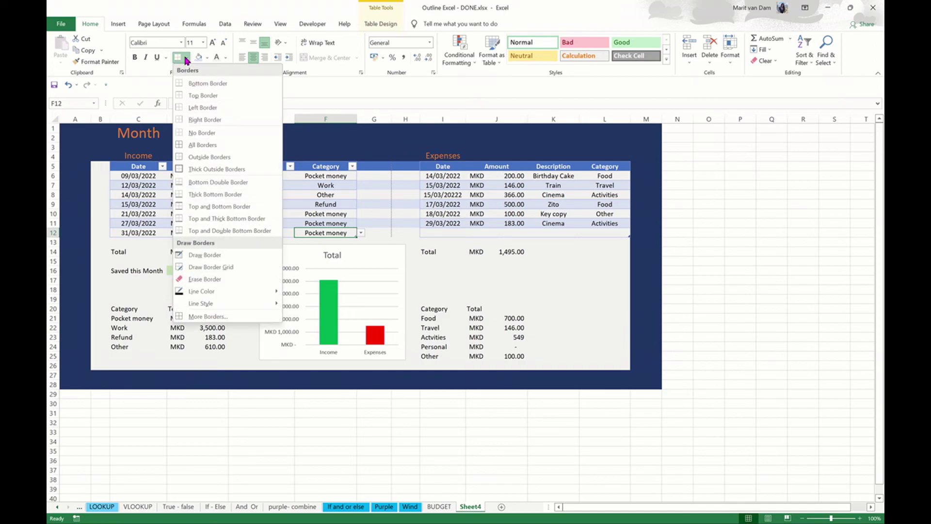
{"action": "left_click", "coordinate": [241, 257]}
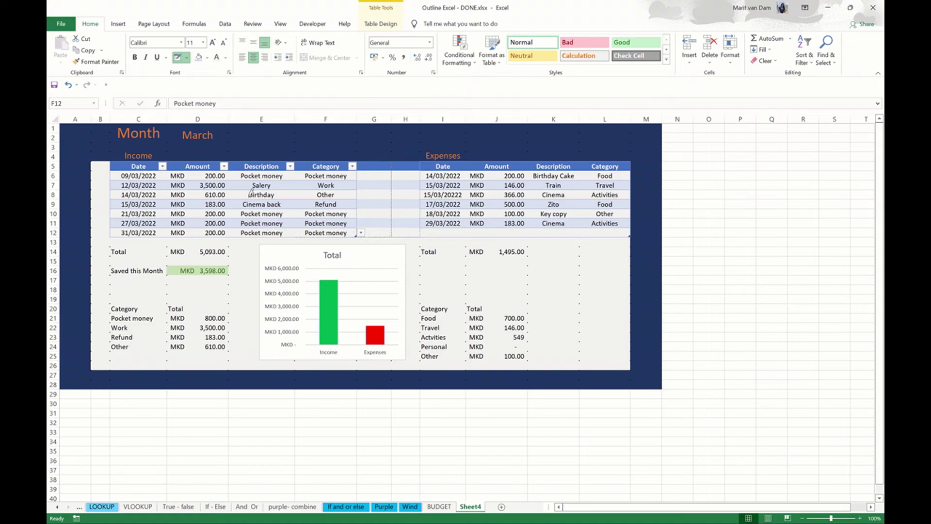
{"action": "left_click", "coordinate": [187, 57]}
{"action": "mouse_move", "coordinate": [202, 291]}
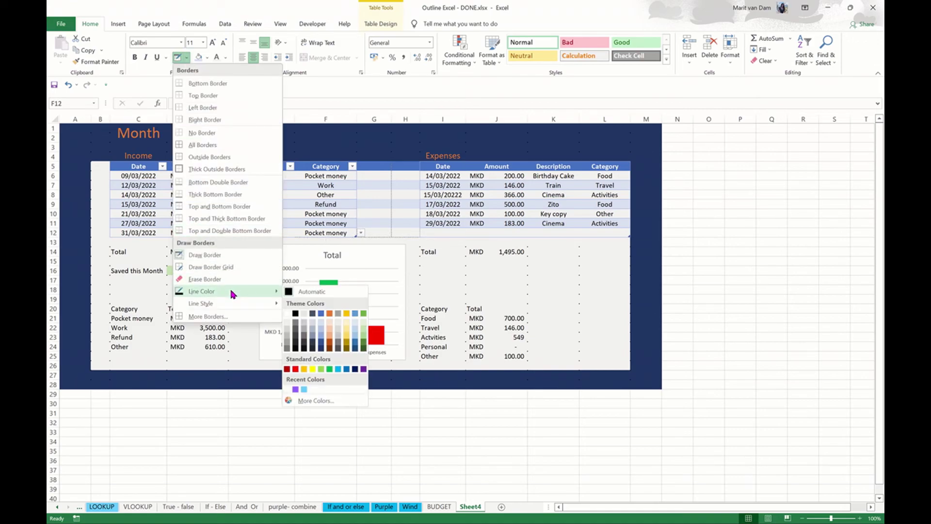
{"action": "left_click", "coordinate": [322, 336]}
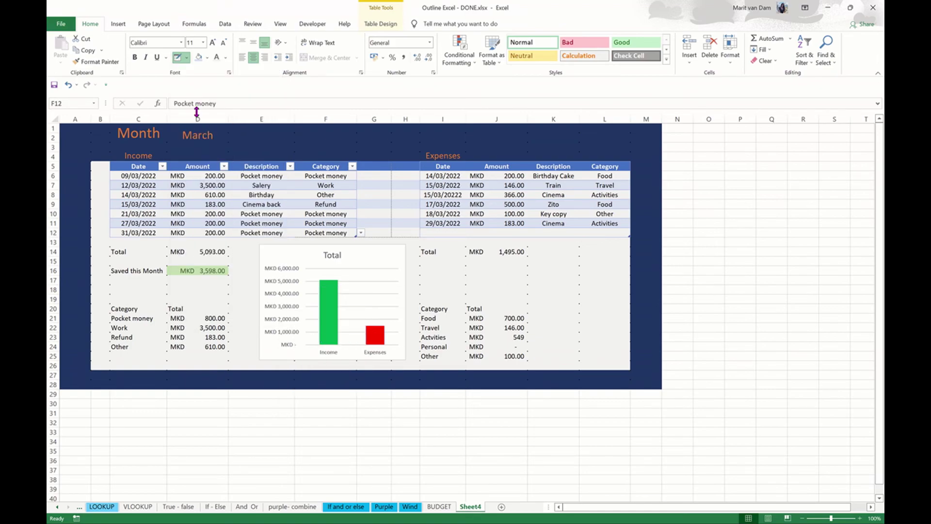
{"action": "left_click", "coordinate": [186, 57]}
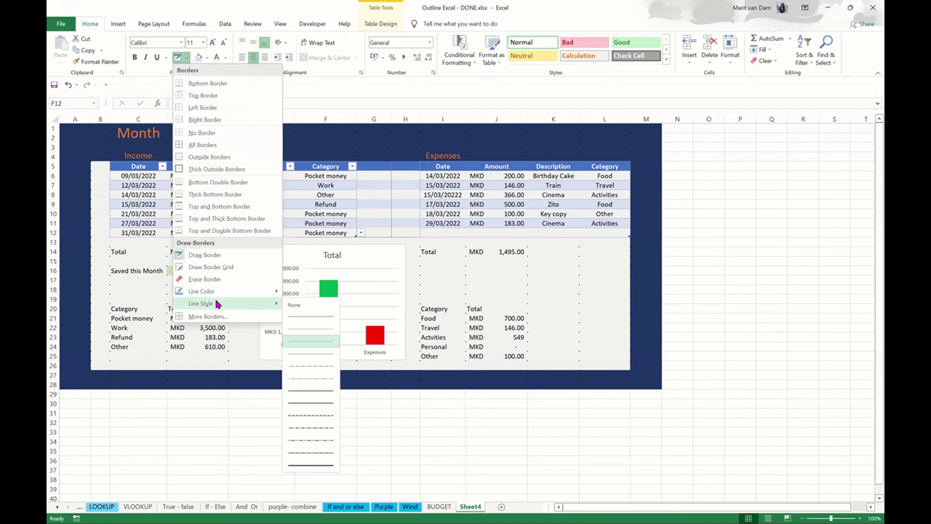
{"action": "left_click", "coordinate": [322, 318]}
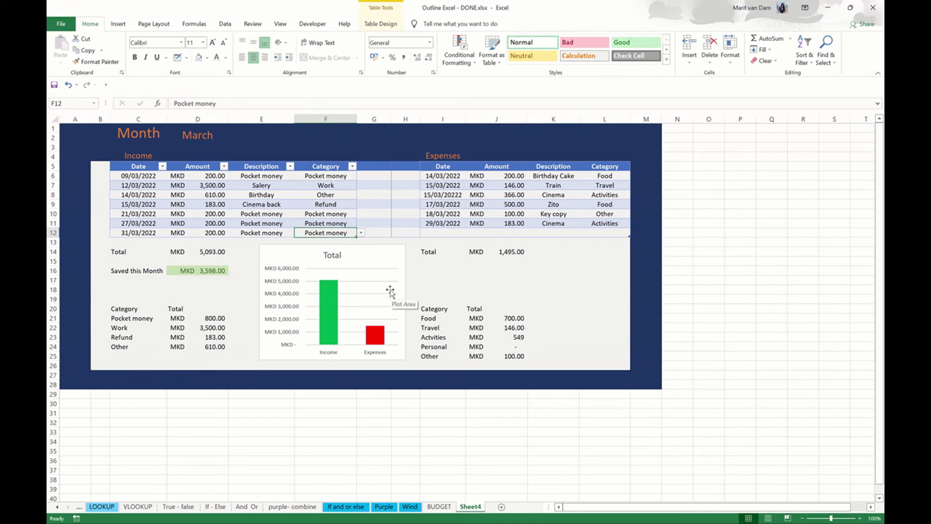
{"action": "left_click", "coordinate": [571, 258]}
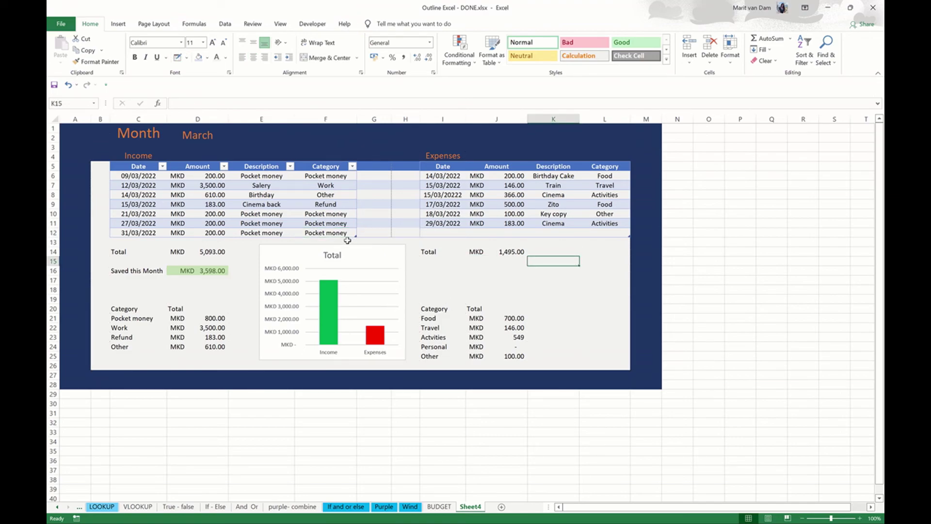
{"action": "left_click", "coordinate": [543, 299]}
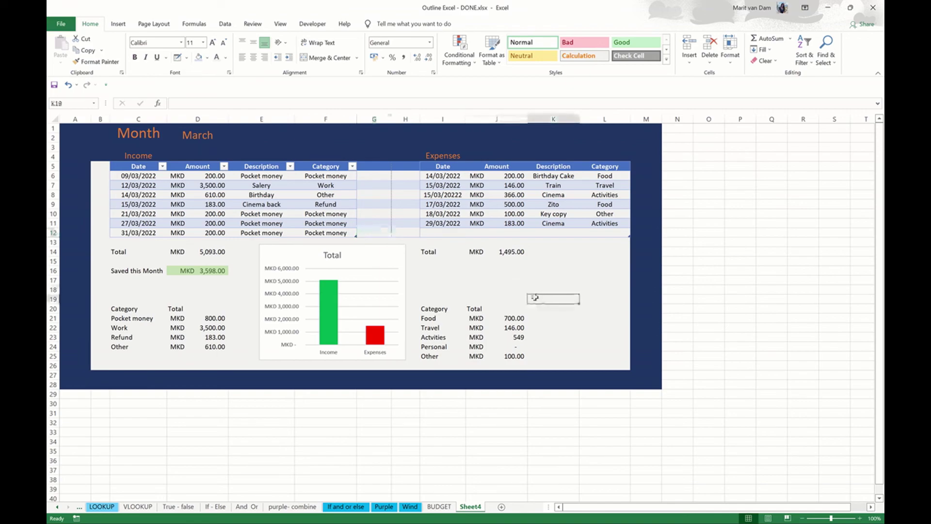
{"action": "left_click_drag", "start_coordinate": [430, 251], "coordinate": [520, 354]}
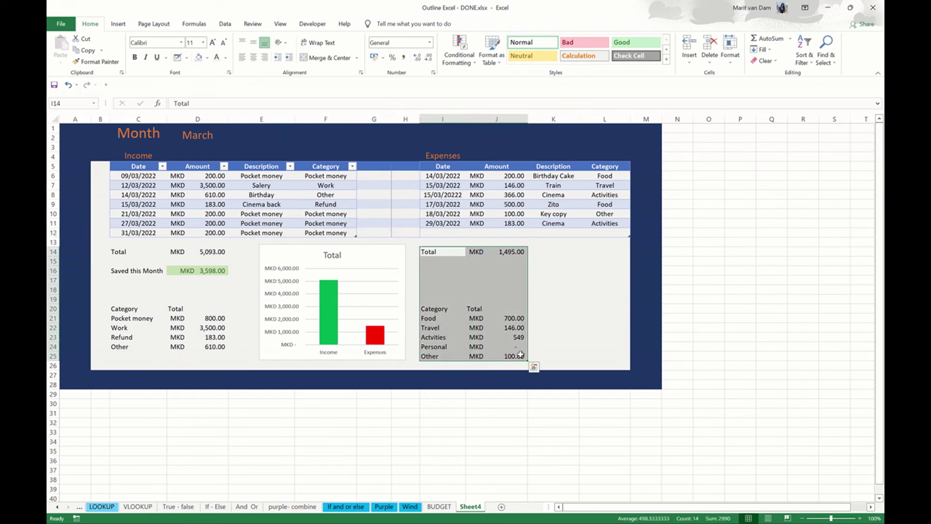
{"action": "key", "text": "ctrl+c"}
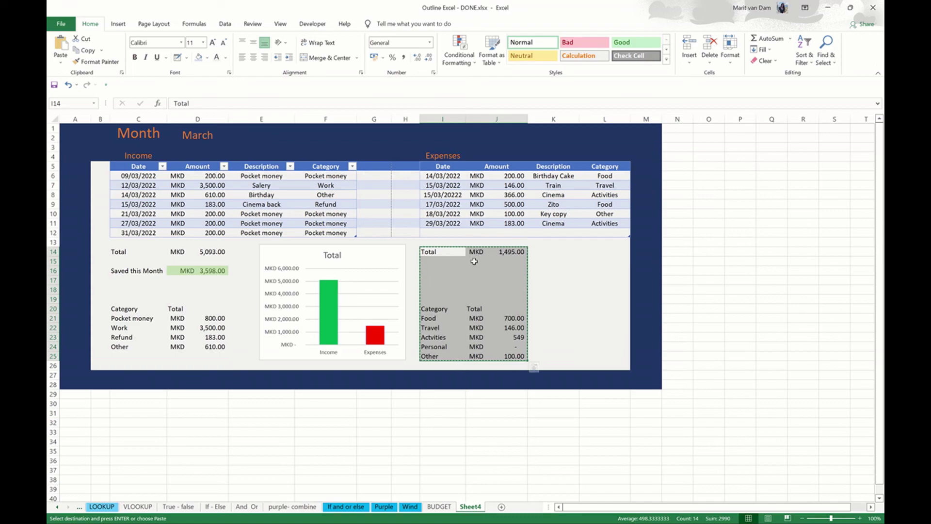
{"action": "left_click", "coordinate": [477, 253]}
{"action": "key", "text": "Return"}
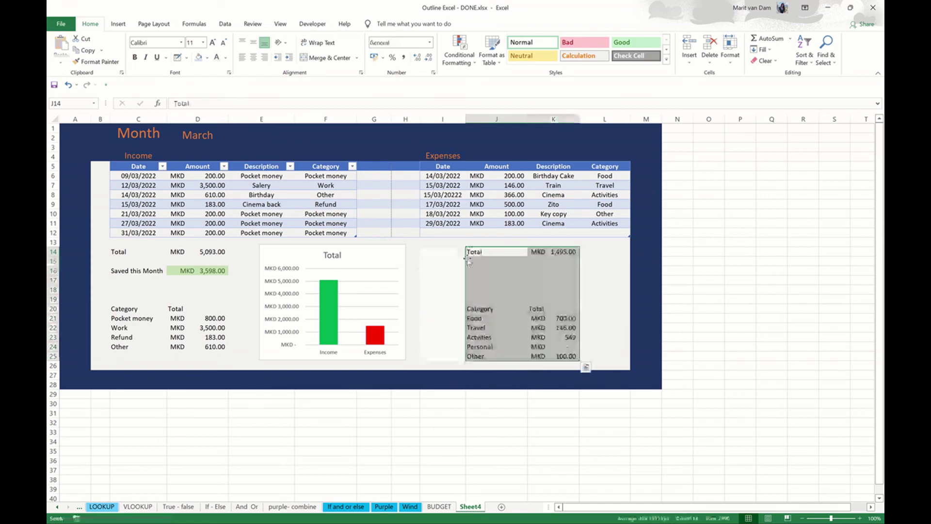
{"action": "left_click", "coordinate": [426, 282]}
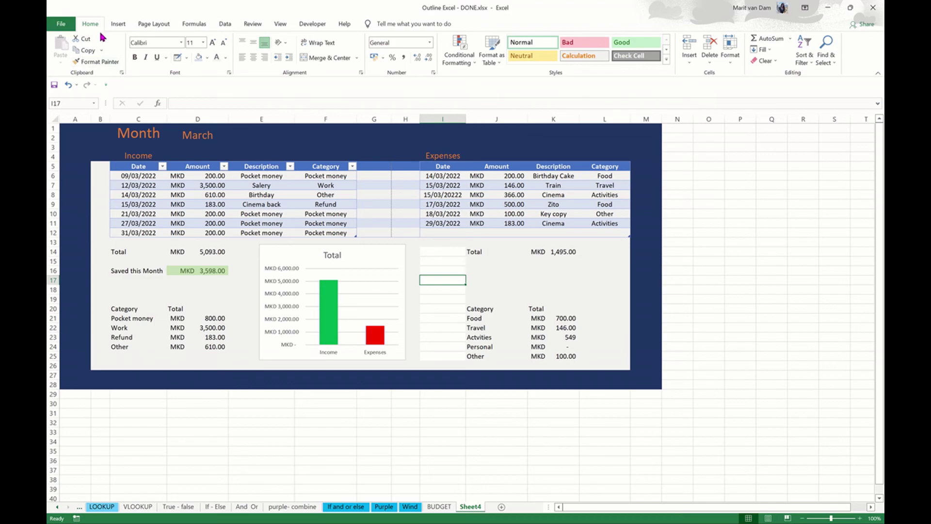
{"action": "key", "text": "ctrl+z"}
{"action": "left_click", "coordinate": [86, 38]}
{"action": "left_click", "coordinate": [372, 439]}
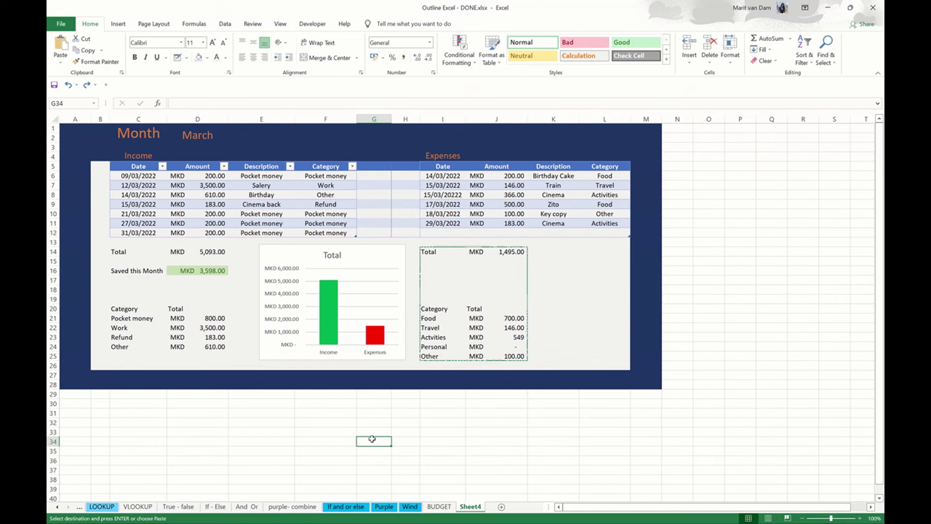
{"action": "left_click", "coordinate": [140, 234]}
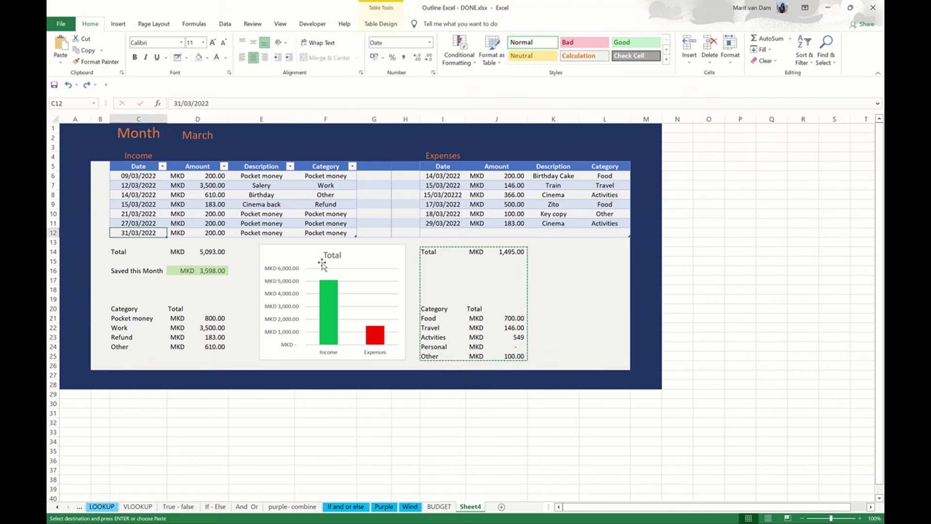
{"action": "left_click", "coordinate": [374, 277]}
{"action": "left_click", "coordinate": [587, 338]}
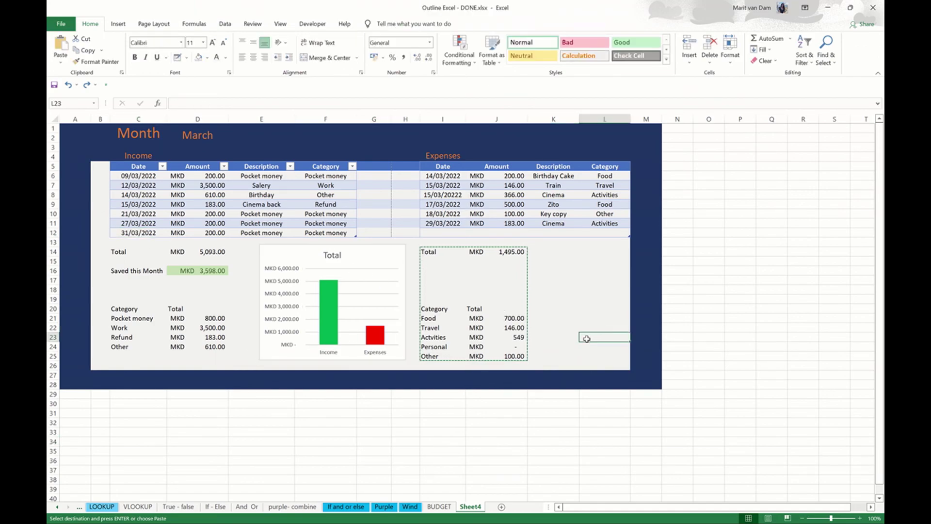
{"action": "left_click", "coordinate": [475, 414]}
{"action": "key", "text": "ctrl+v"}
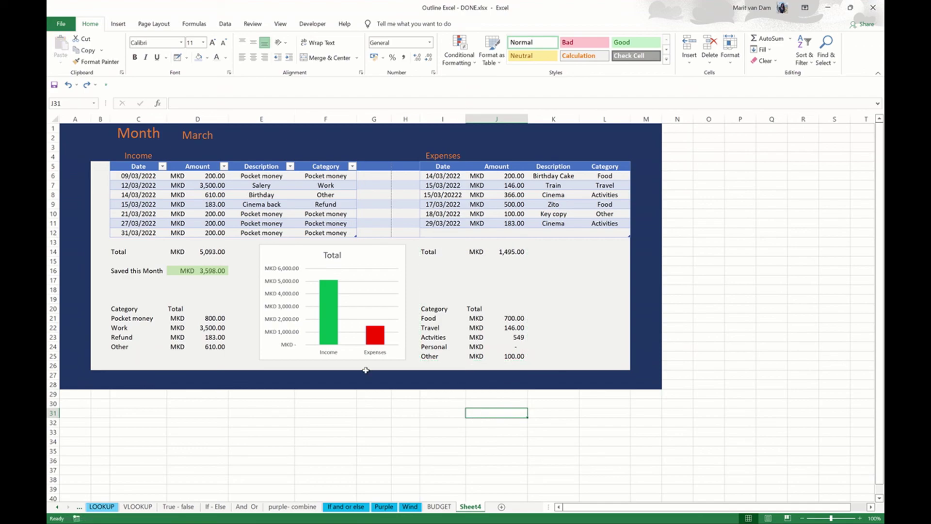